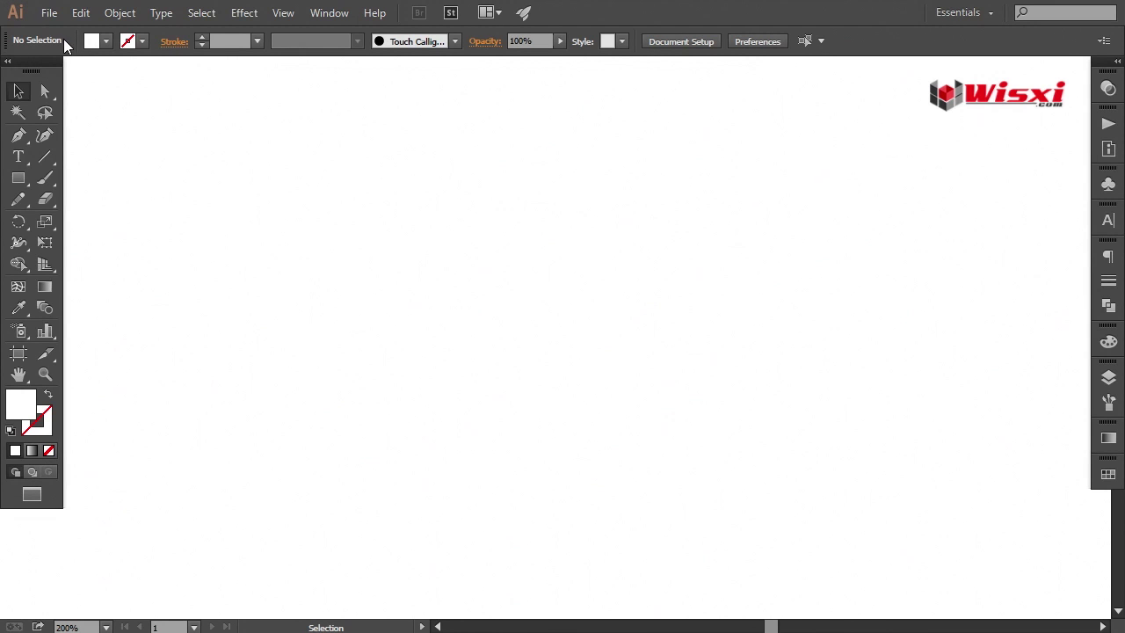
Step: Set up a new document named "Restaurant flyer design" with the Print profile
{"action": "left_click", "coordinate": [49, 13]}
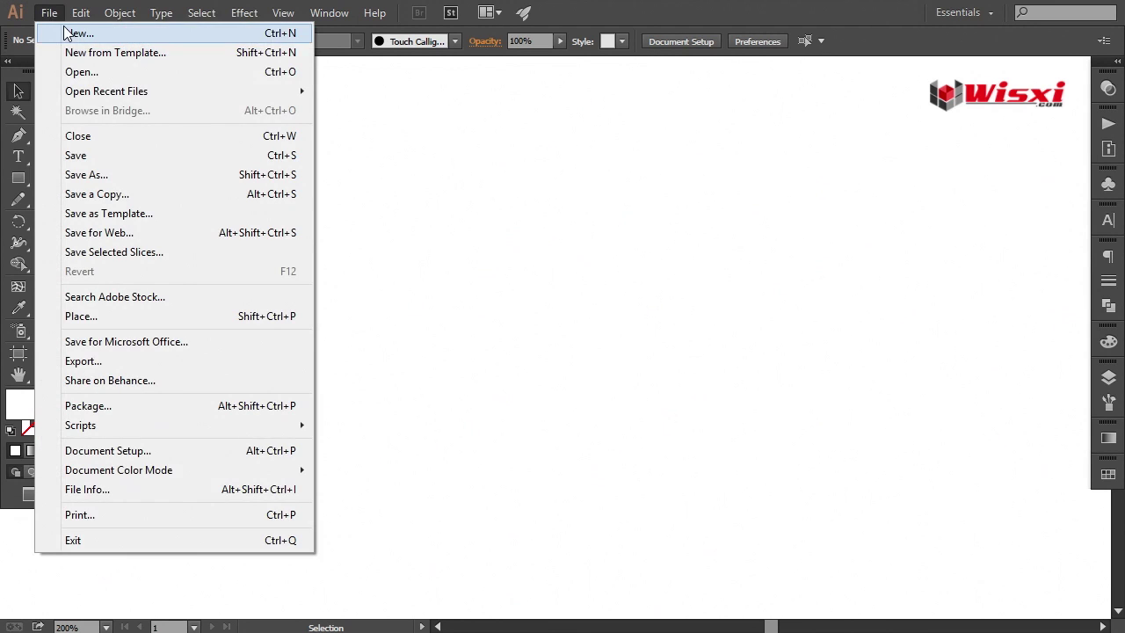
{"action": "left_click", "coordinate": [35, 29]}
{"action": "type", "text": "Restaurant flyer design"}
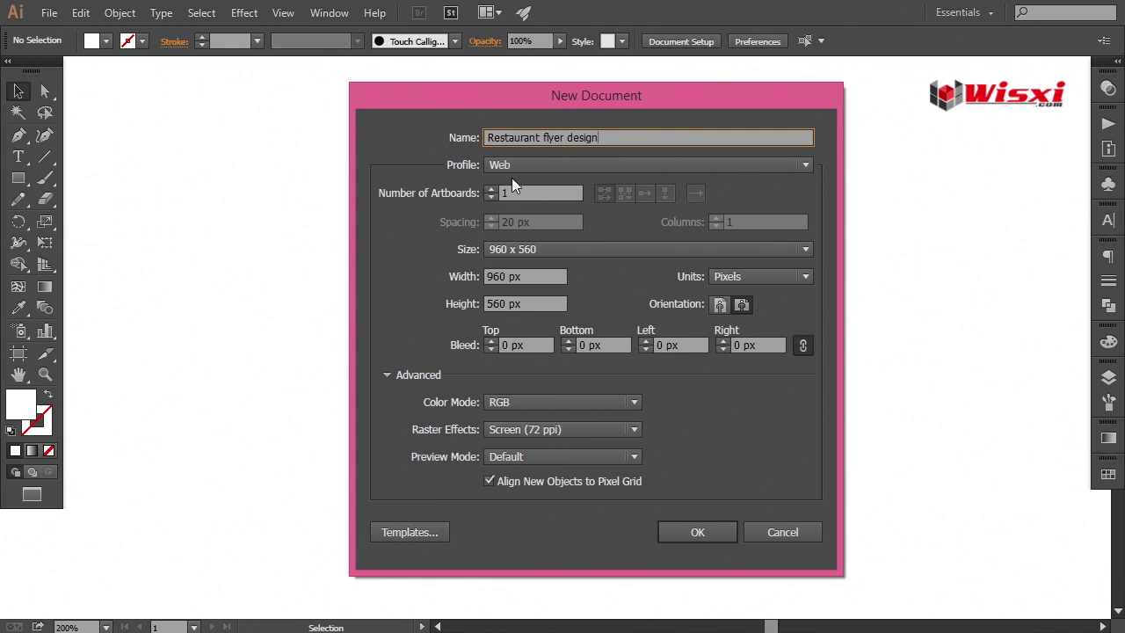
{"action": "left_click", "coordinate": [511, 172]}
{"action": "left_click", "coordinate": [517, 207]}
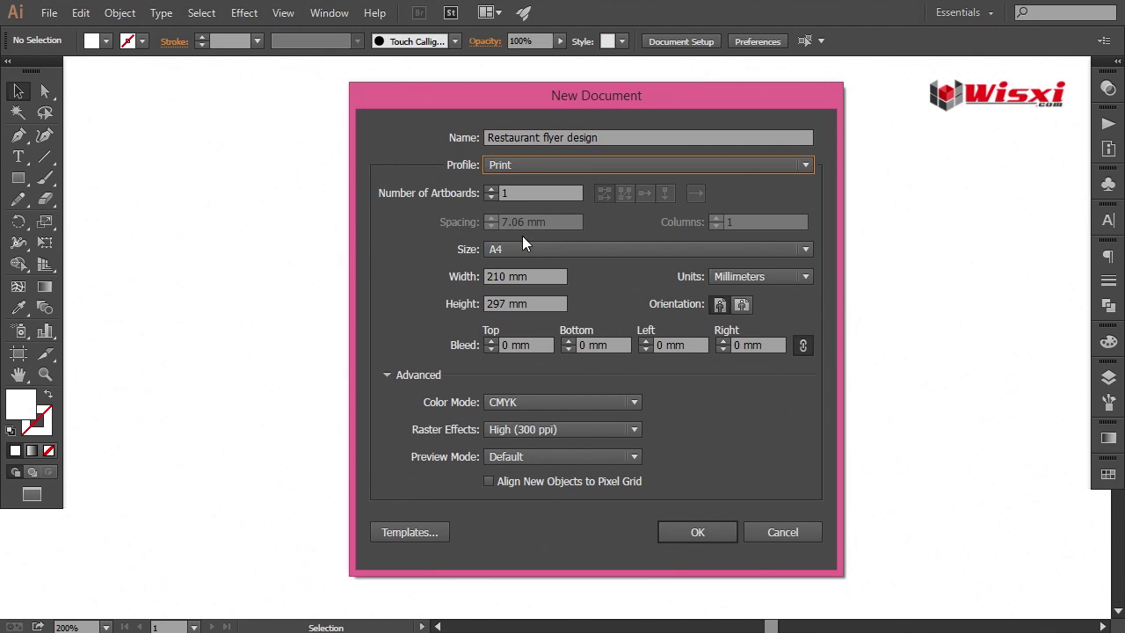
Step: Set the new document to Letter size in inches with a 0.125 in bleed on all sides and create it
{"action": "left_click", "coordinate": [526, 249]}
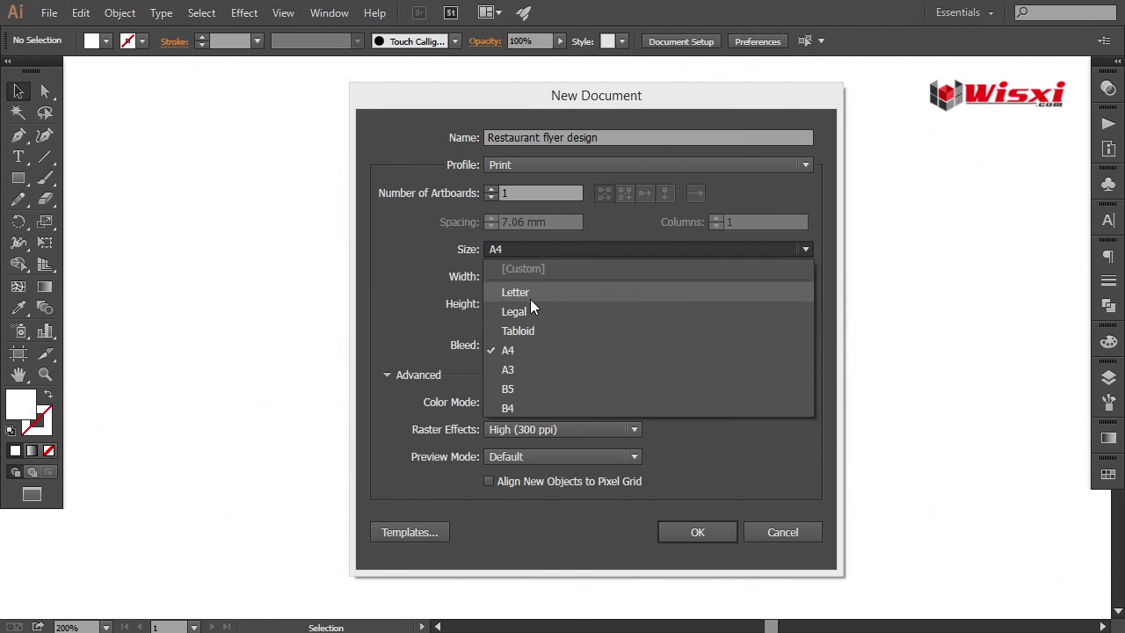
{"action": "left_click", "coordinate": [528, 293]}
{"action": "left_click", "coordinate": [729, 278]}
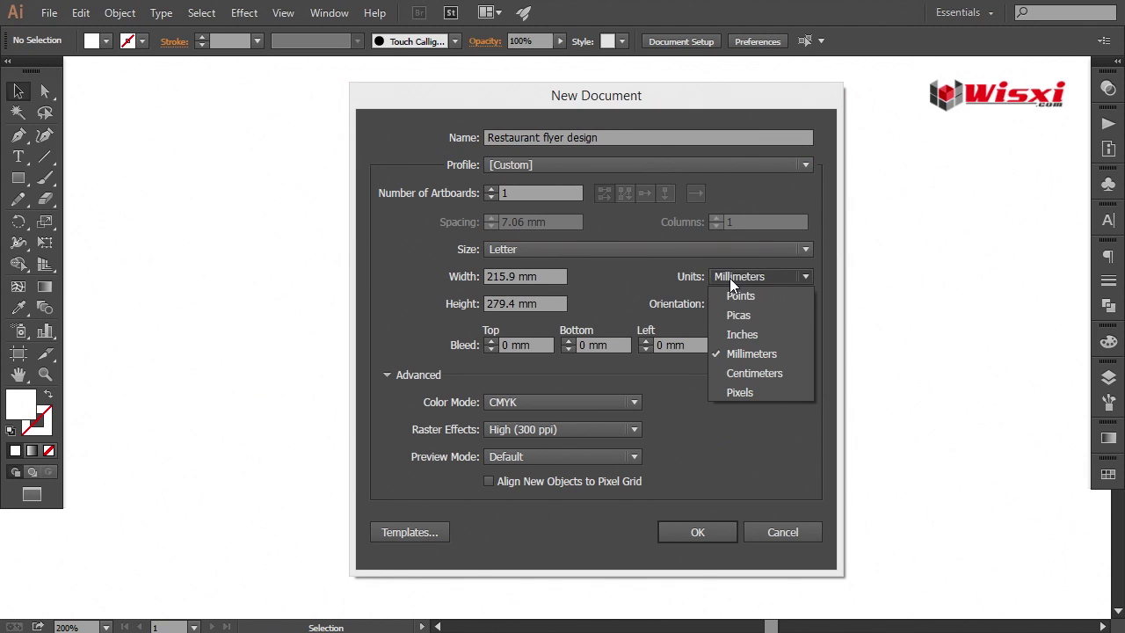
{"action": "left_click", "coordinate": [734, 335]}
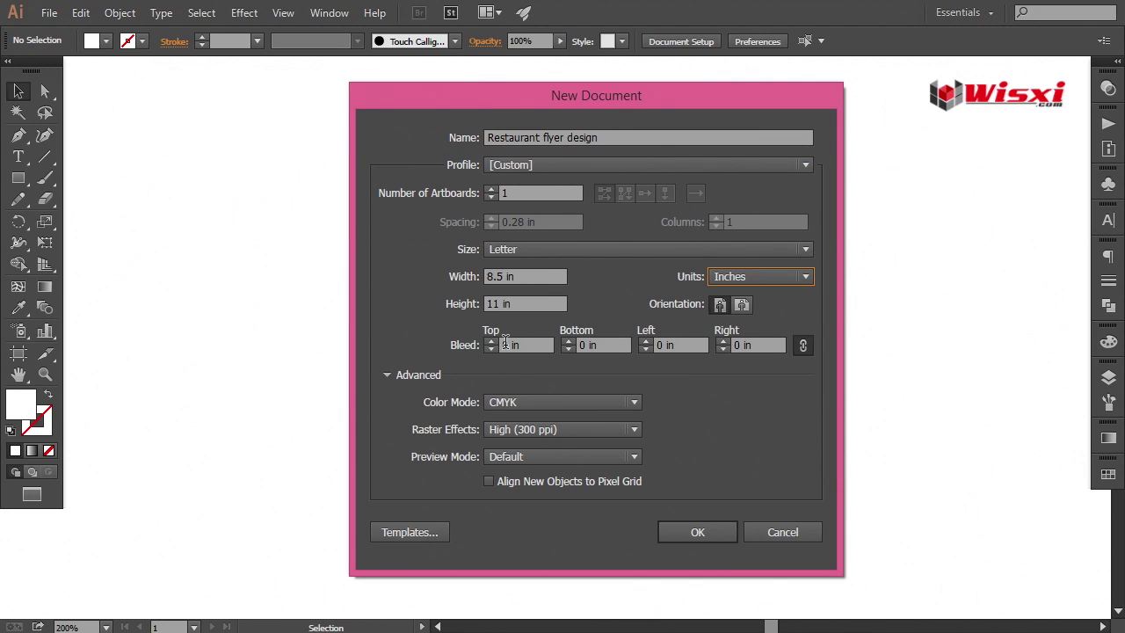
{"action": "left_click", "coordinate": [508, 345]}
{"action": "type", "text": ".125"}
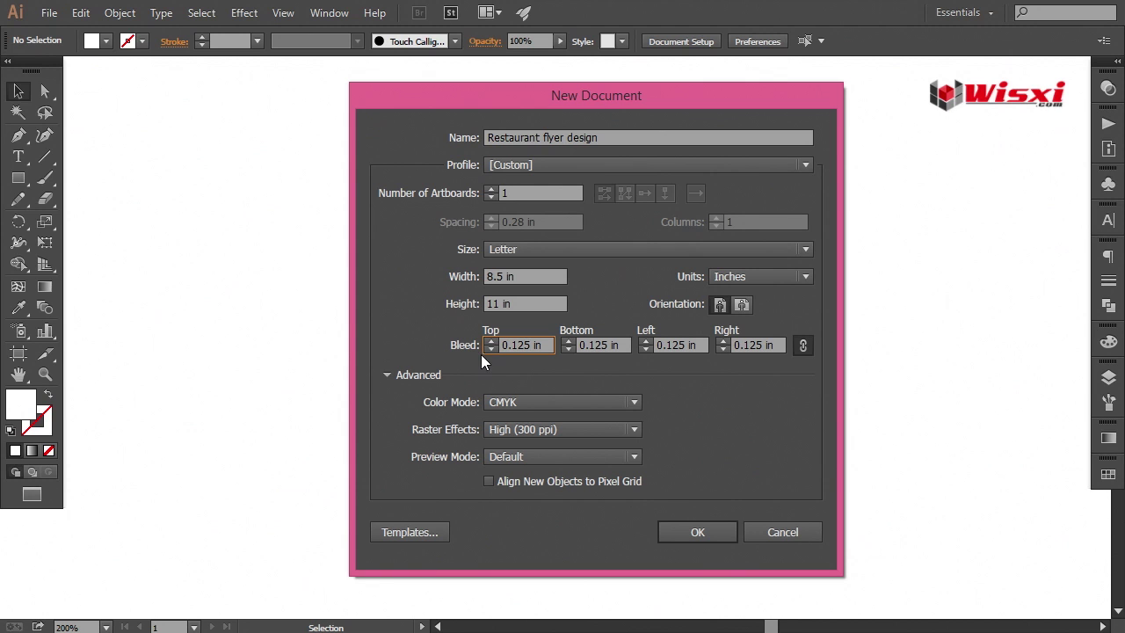
{"action": "left_click", "coordinate": [696, 531]}
Step: Paste the copied logo and flyer texts and move them off the artboard, beside its left edge
{"action": "key", "text": "ctrl+v"}
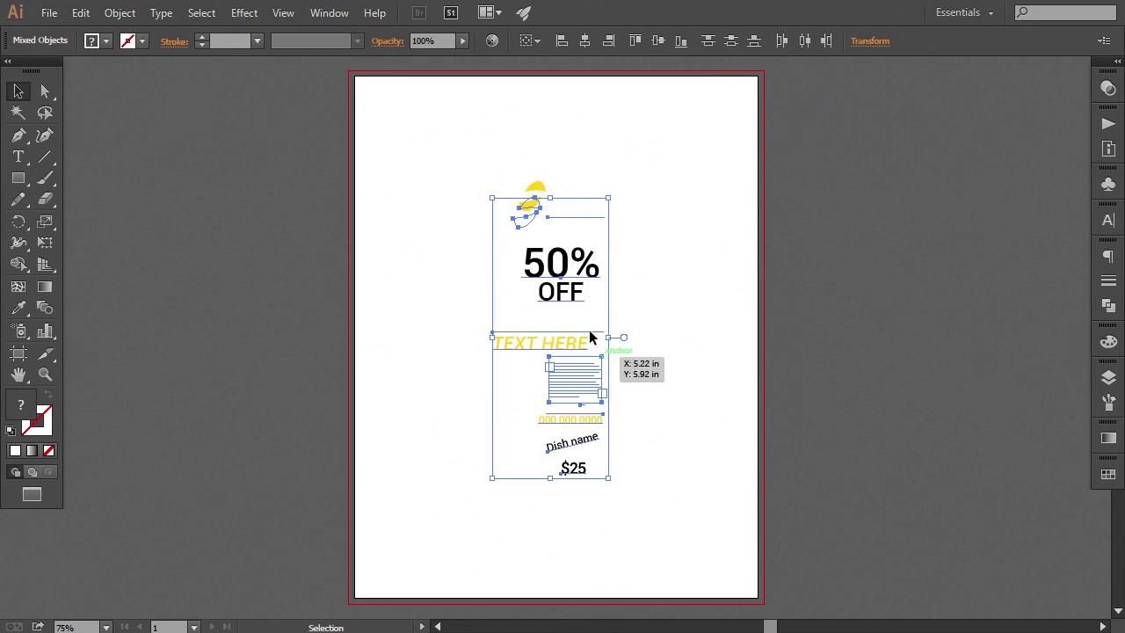
{"action": "left_click_drag", "start_coordinate": [560, 295], "coordinate": [285, 291]}
{"action": "left_click", "coordinate": [770, 394]}
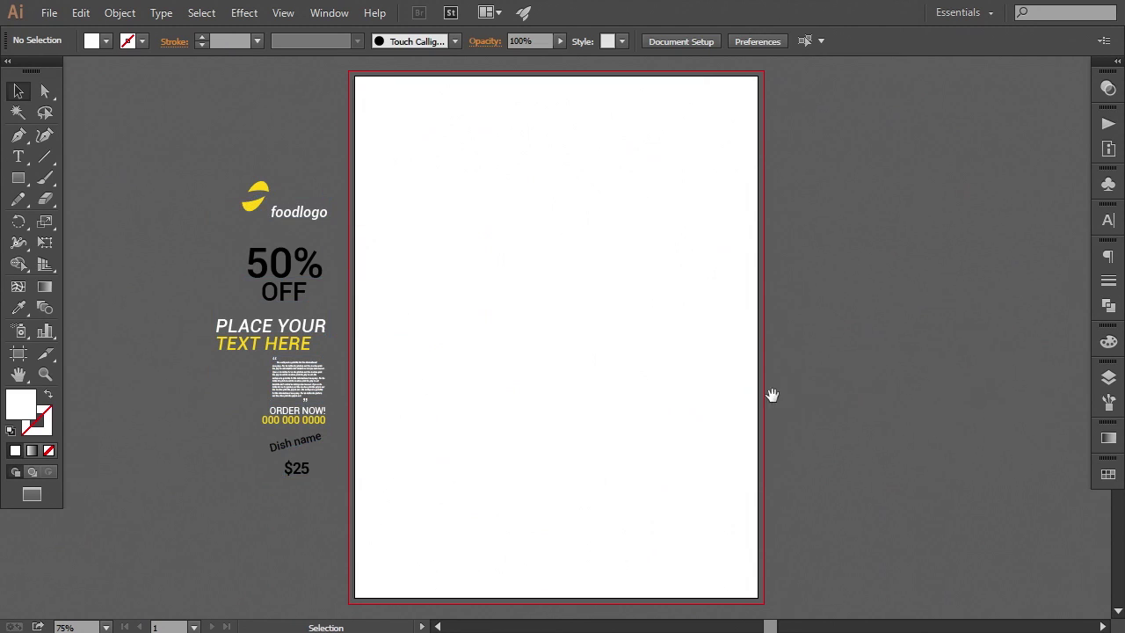
{"action": "left_click_drag", "start_coordinate": [644, 396], "coordinate": [680, 398]}
Step: Draw a rectangle covering the whole artboard, fill it with black and deselect it
{"action": "left_click", "coordinate": [18, 178]}
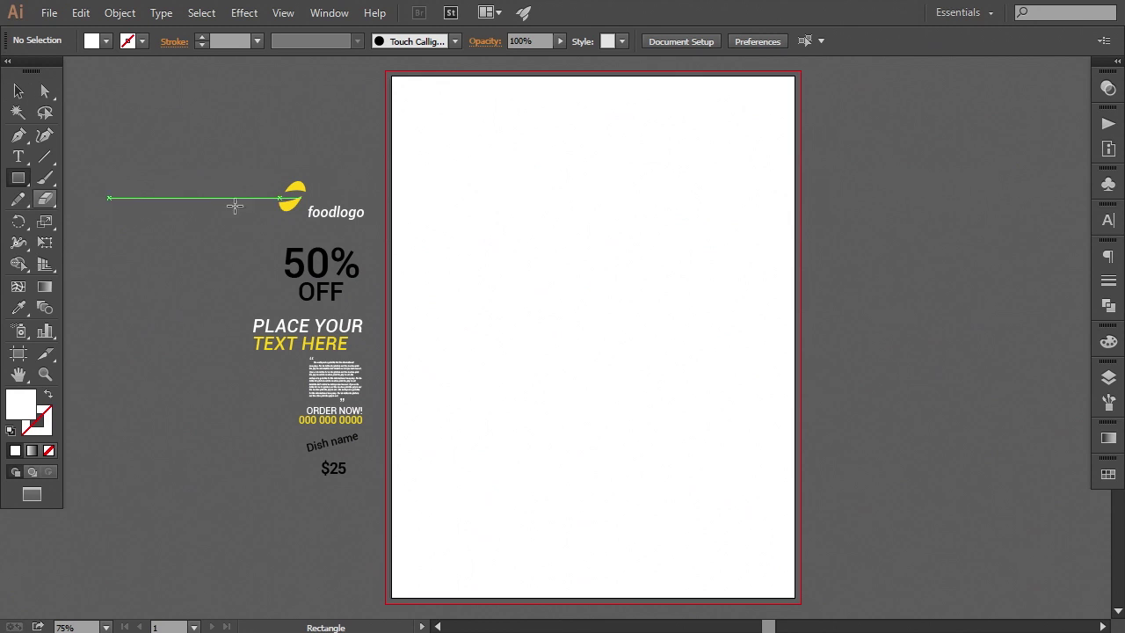
{"action": "left_click_drag", "start_coordinate": [391, 76], "coordinate": [795, 599]}
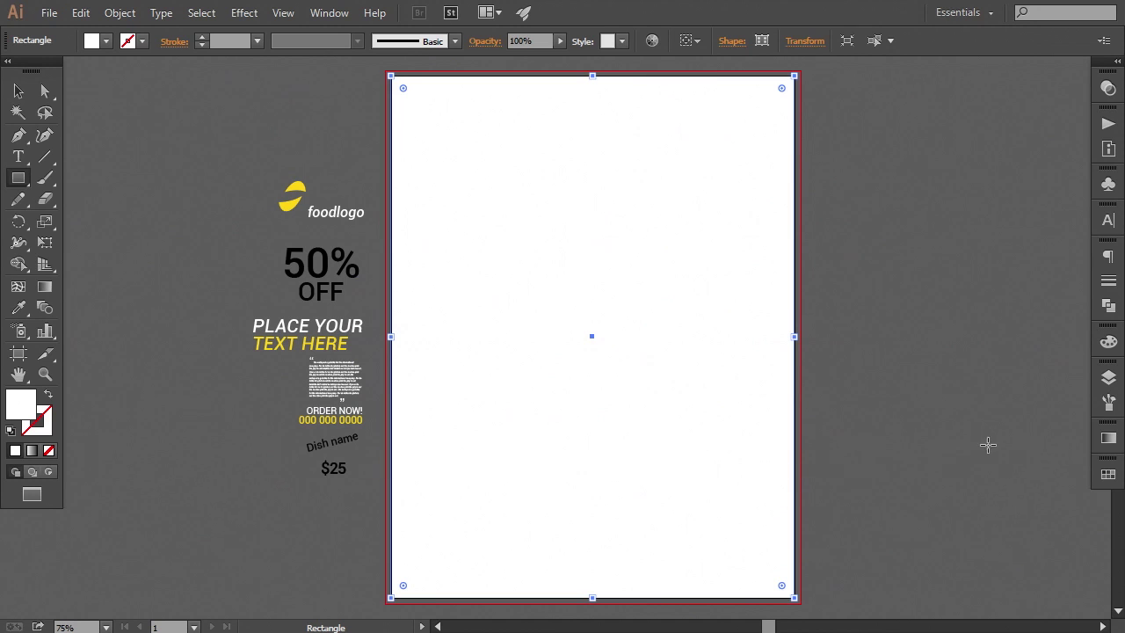
{"action": "left_click", "coordinate": [1107, 475]}
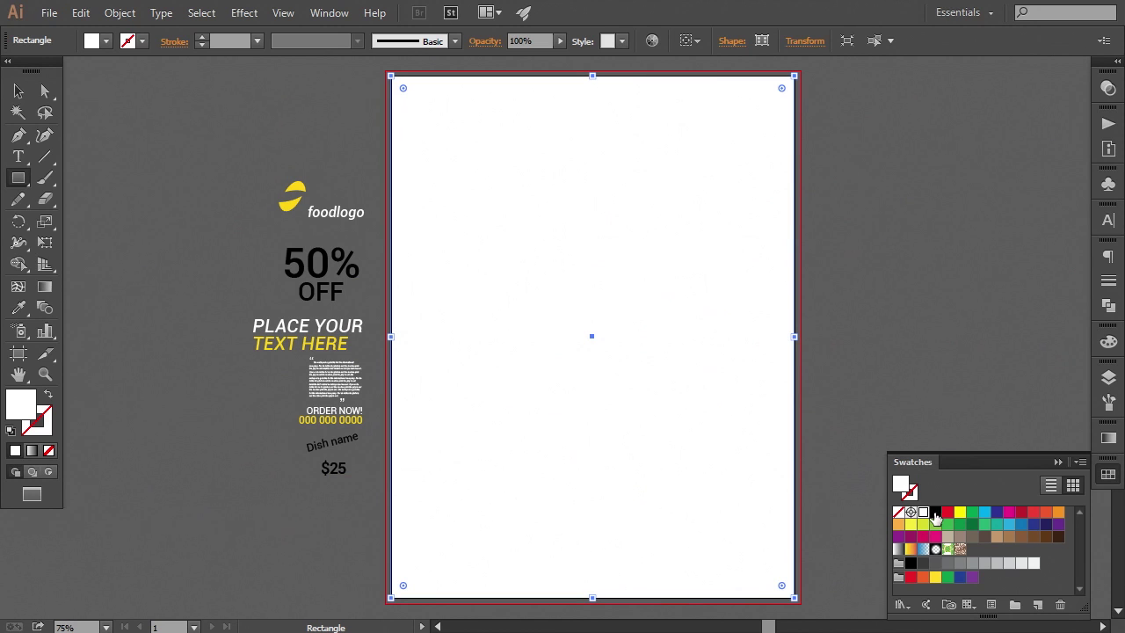
{"action": "left_click", "coordinate": [934, 513]}
{"action": "left_click", "coordinate": [1058, 461]}
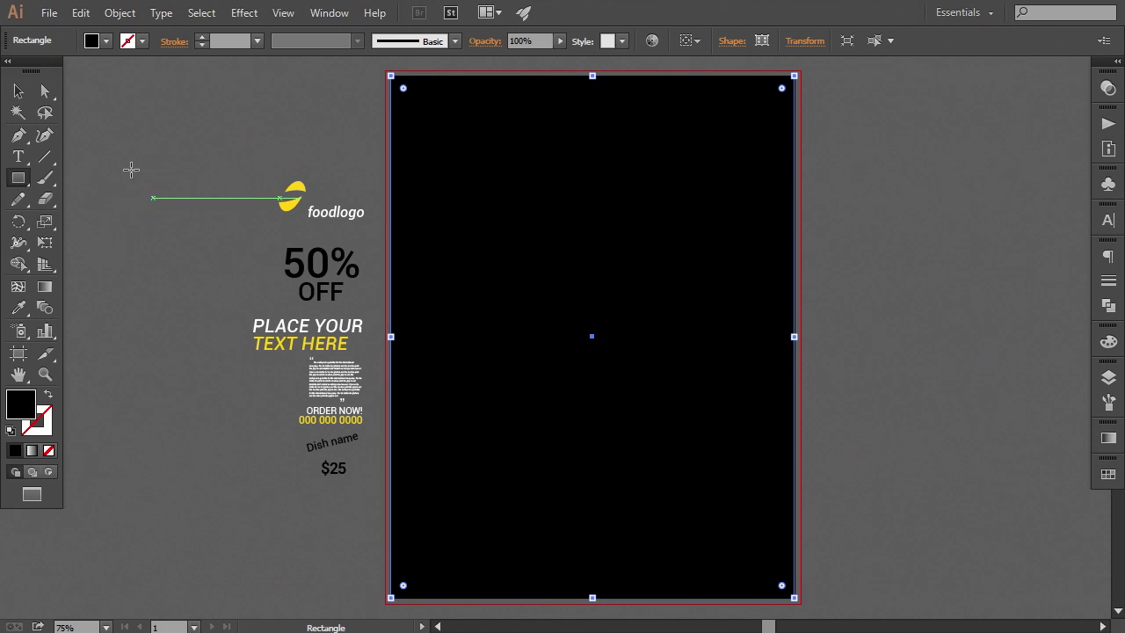
{"action": "left_click", "coordinate": [15, 92]}
{"action": "left_click", "coordinate": [169, 209]}
Step: Draw a closed shape with the Pen tool over the artboard's upper-right corner, with a curved lower-left side
{"action": "key", "text": "space"}
{"action": "left_click_drag", "start_coordinate": [736, 386], "coordinate": [727, 386]}
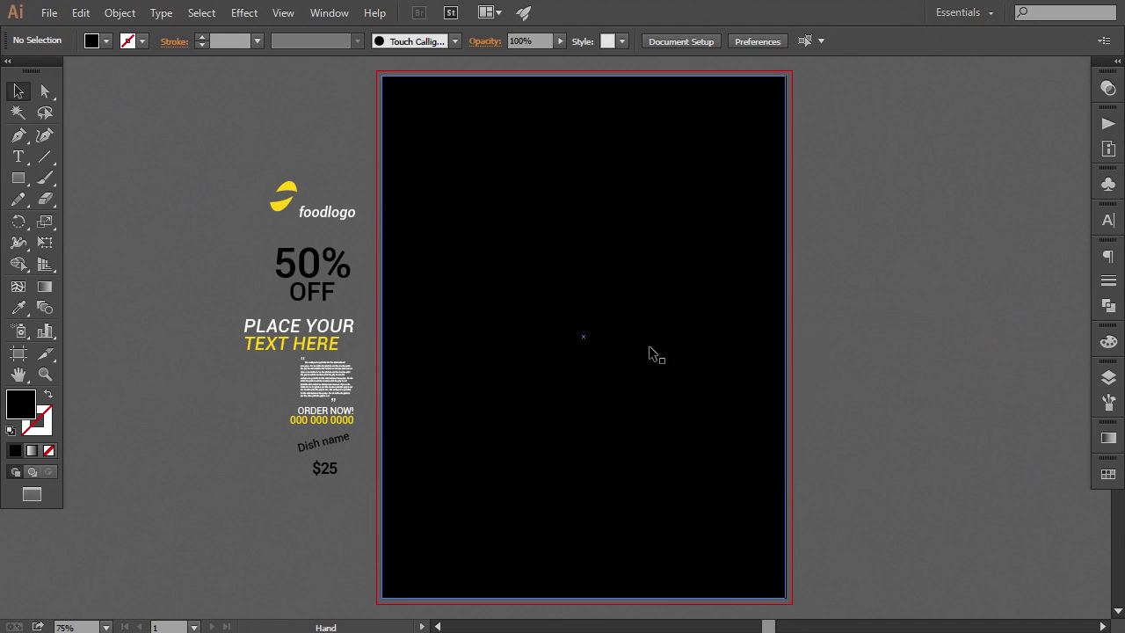
{"action": "left_click", "coordinate": [18, 137]}
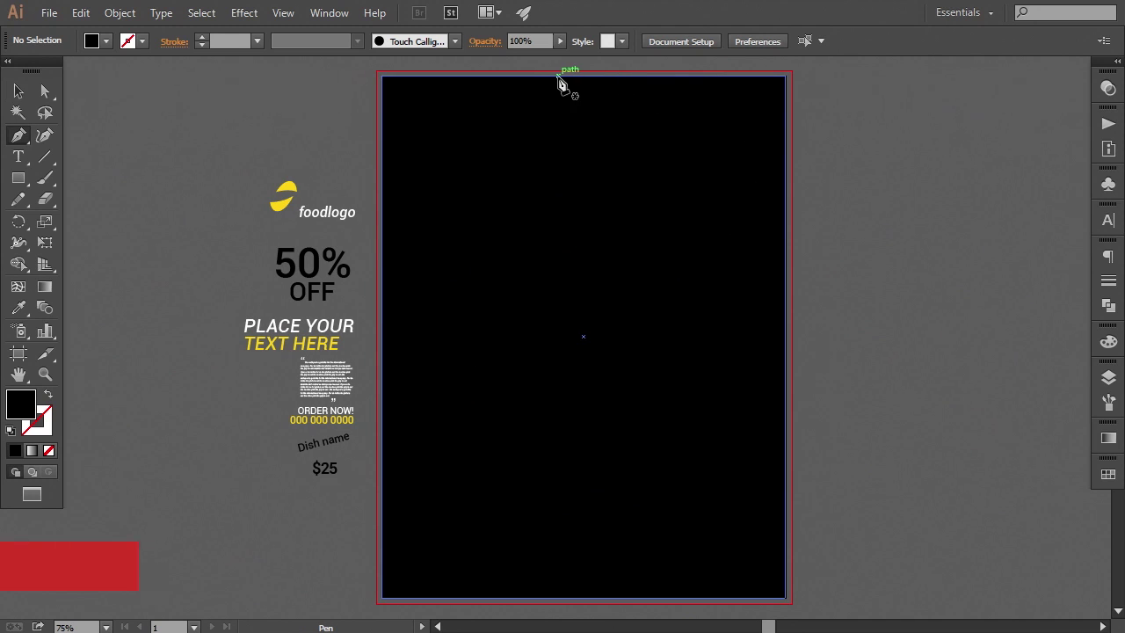
{"action": "left_click", "coordinate": [550, 77]}
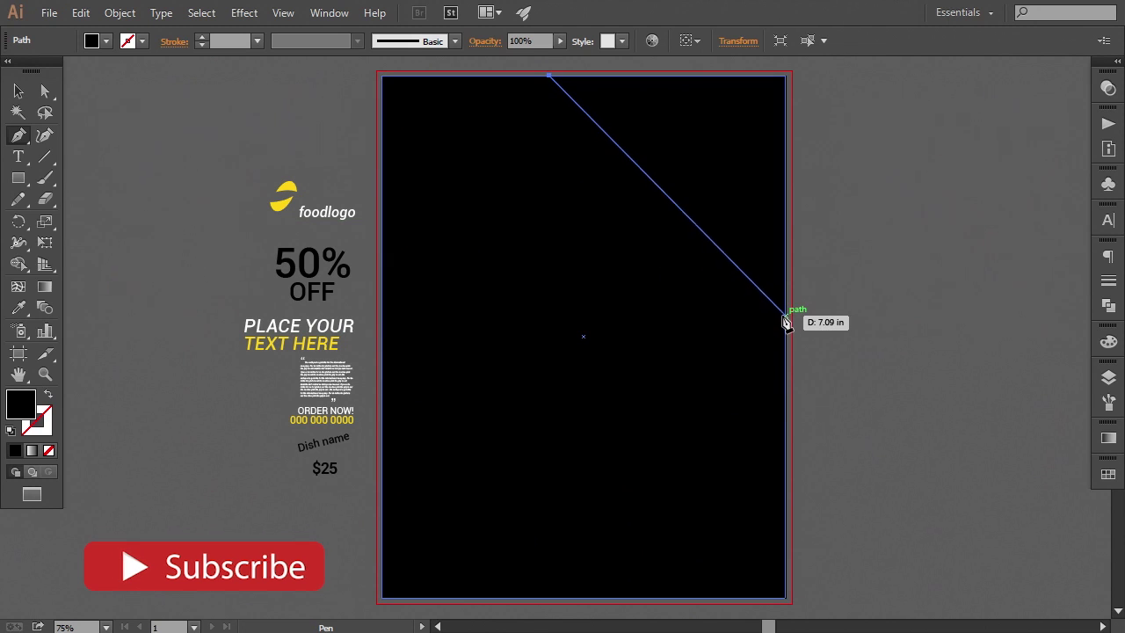
{"action": "left_click_drag", "start_coordinate": [784, 338], "coordinate": [942, 306]}
{"action": "left_click", "coordinate": [607, 332]}
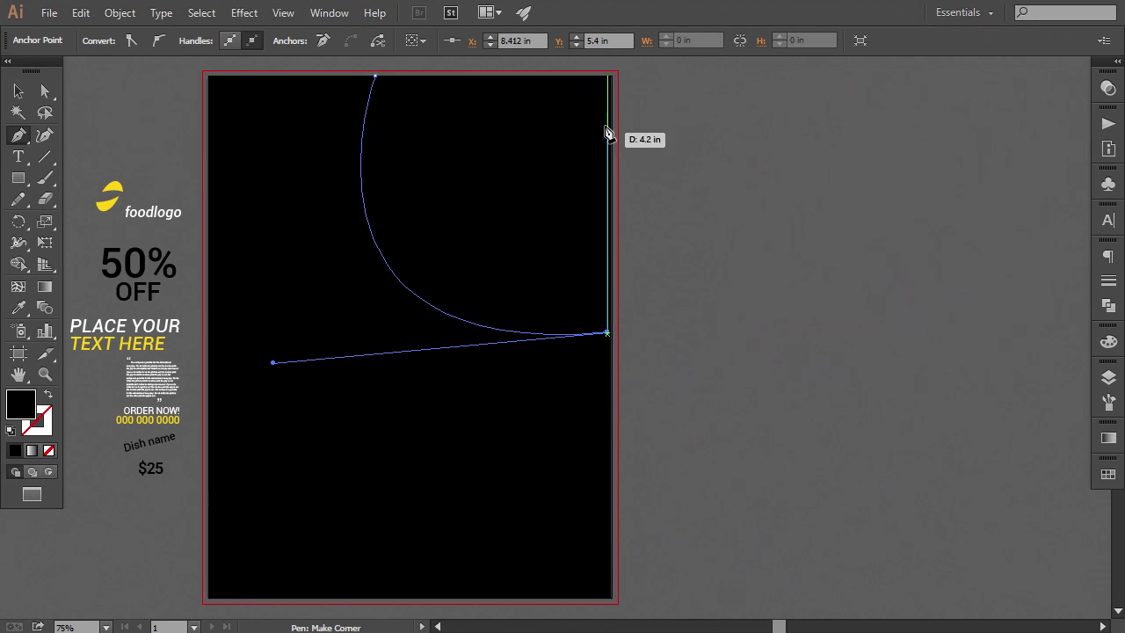
{"action": "left_click", "coordinate": [610, 76]}
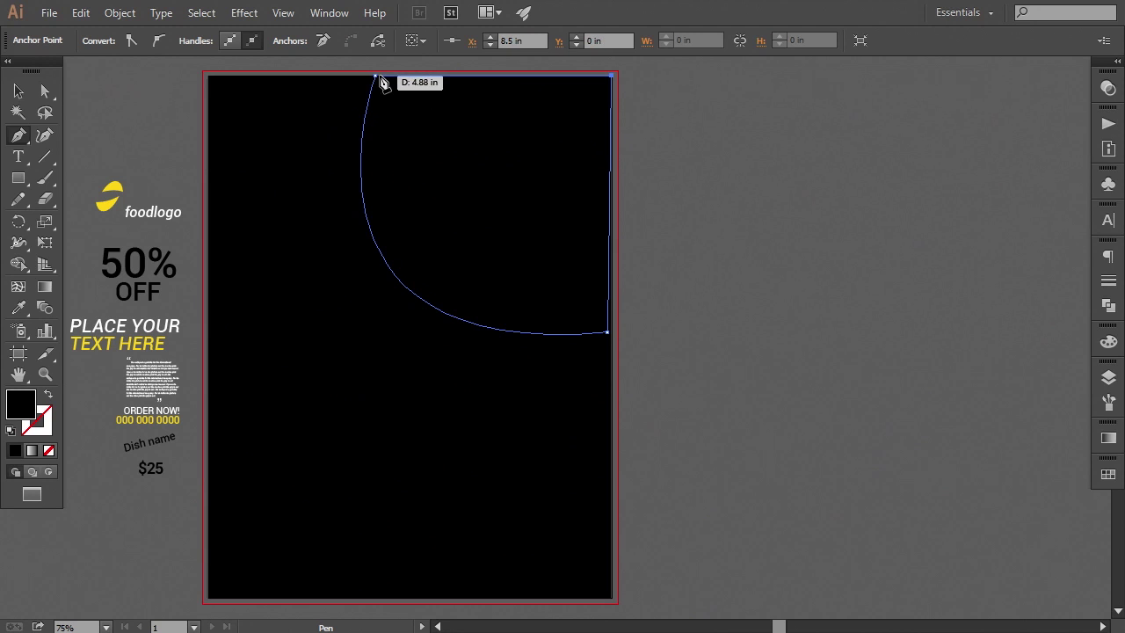
{"action": "left_click", "coordinate": [377, 78]}
{"action": "left_click_drag", "start_coordinate": [396, 258], "coordinate": [562, 269]}
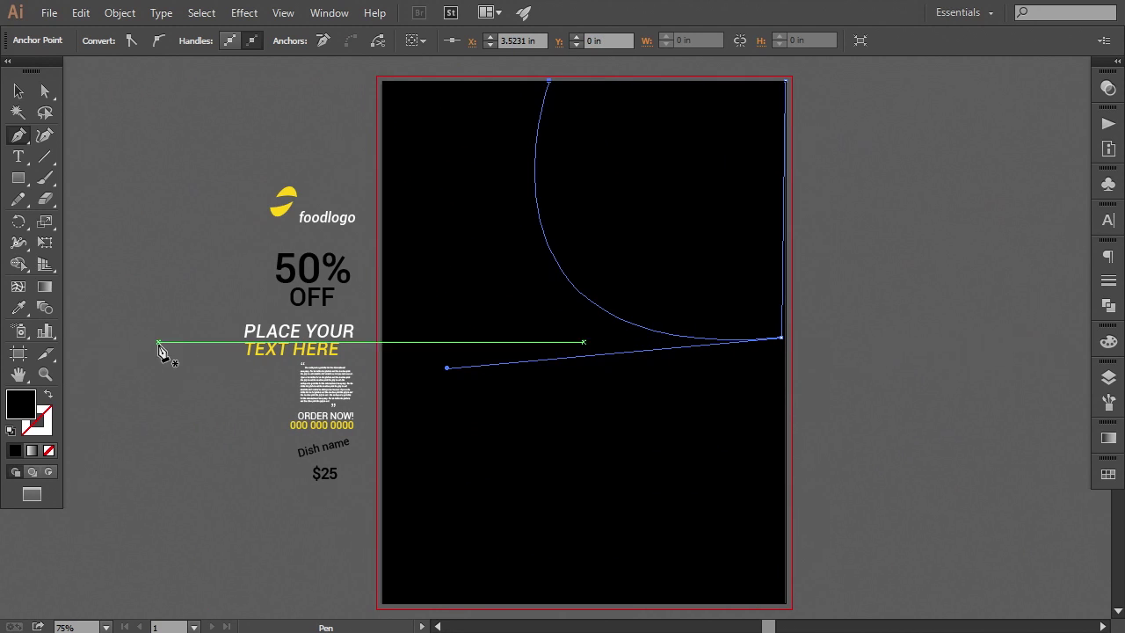
Step: Fill the curved corner shape with white (#ffffff)
{"action": "double_click", "coordinate": [21, 403]}
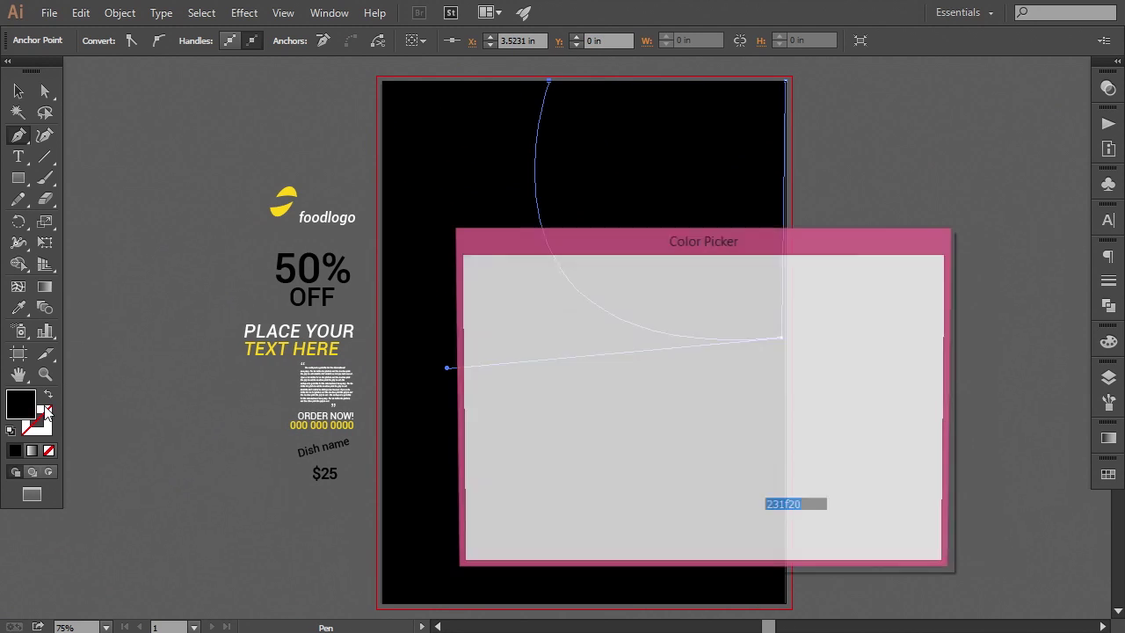
{"action": "left_click_drag", "start_coordinate": [507, 310], "coordinate": [458, 284]}
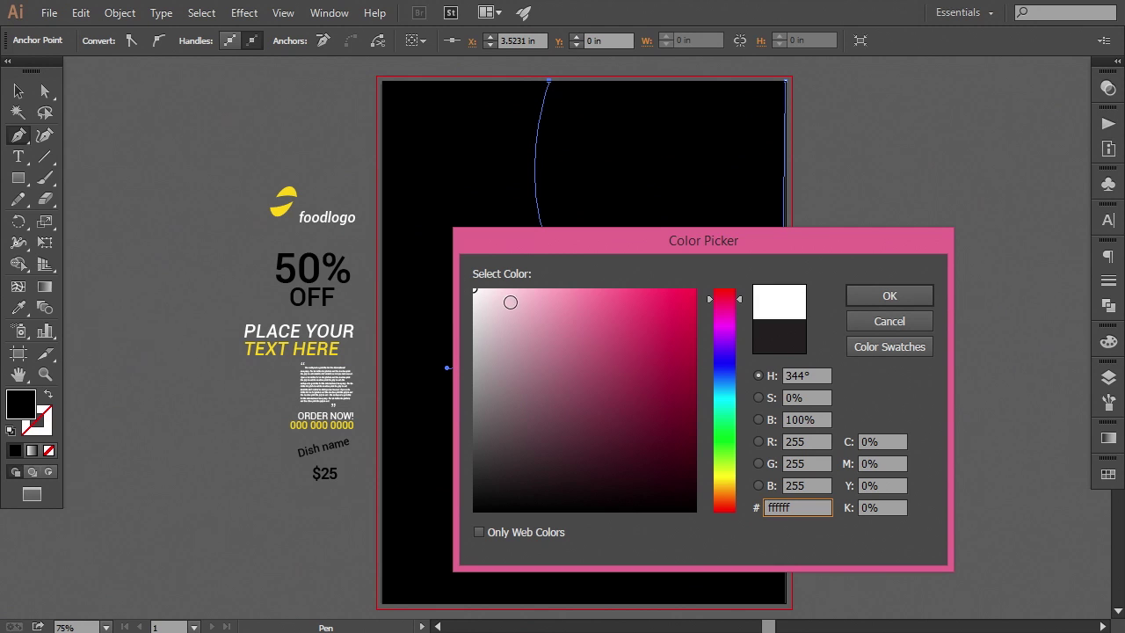
{"action": "left_click", "coordinate": [880, 295]}
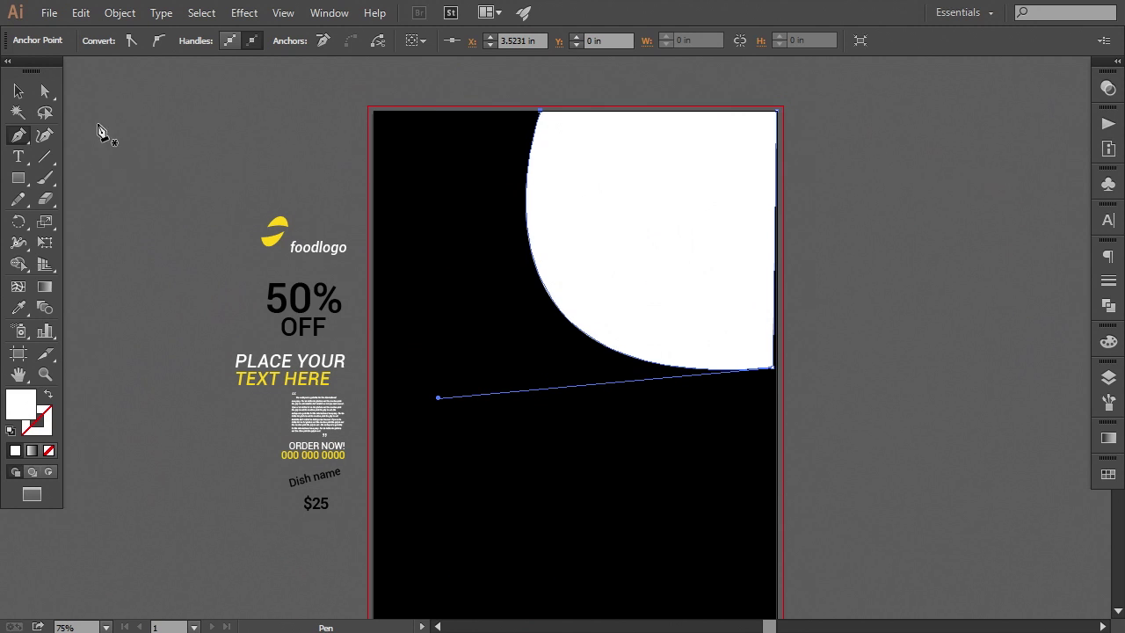
Step: Move the white shape's lower-right anchor onto the artboard's right edge, at about X 8.5 in, Y 5.45 in
{"action": "left_click", "coordinate": [48, 90]}
{"action": "key", "text": "ctrl+equal"}
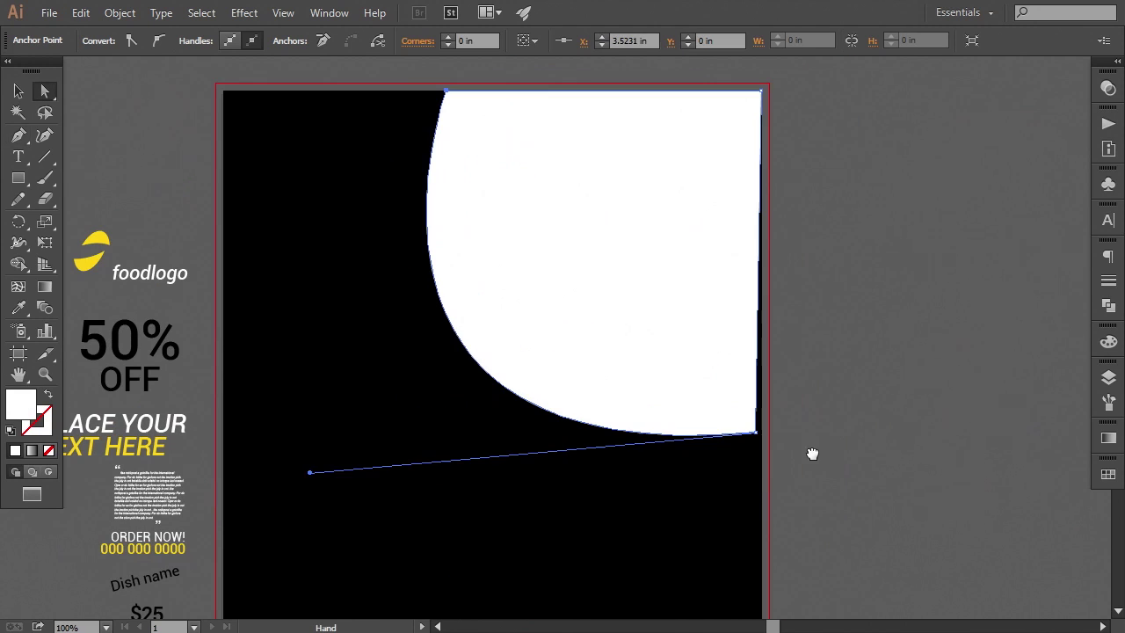
{"action": "left_click", "coordinate": [794, 457]}
{"action": "left_click", "coordinate": [683, 397]}
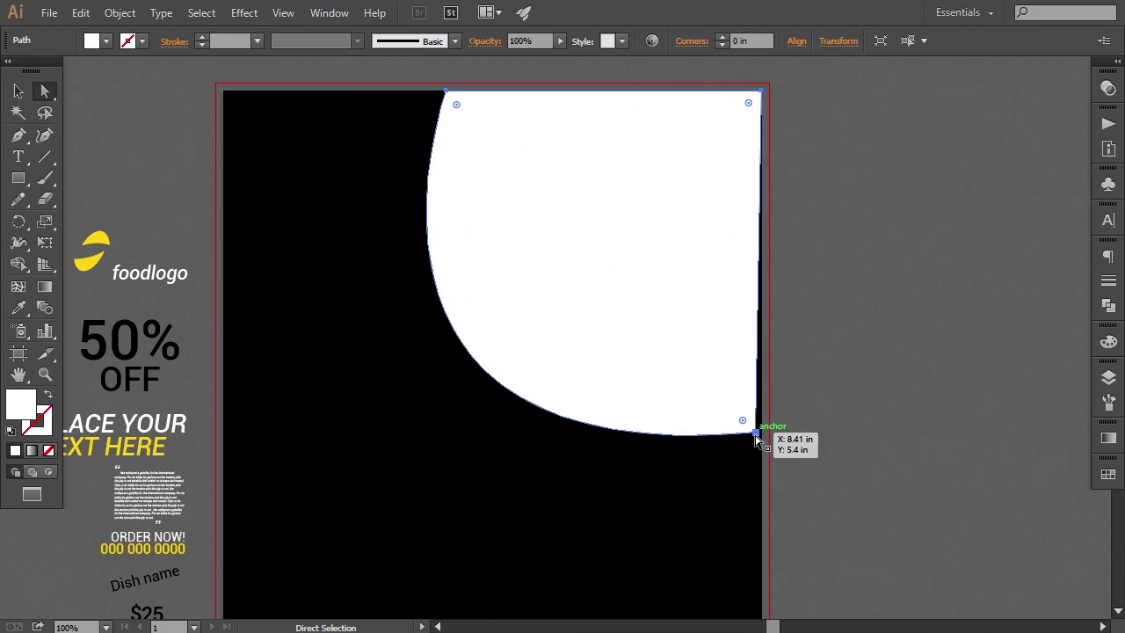
{"action": "left_click", "coordinate": [756, 433]}
{"action": "left_click_drag", "start_coordinate": [755, 436], "coordinate": [762, 436]}
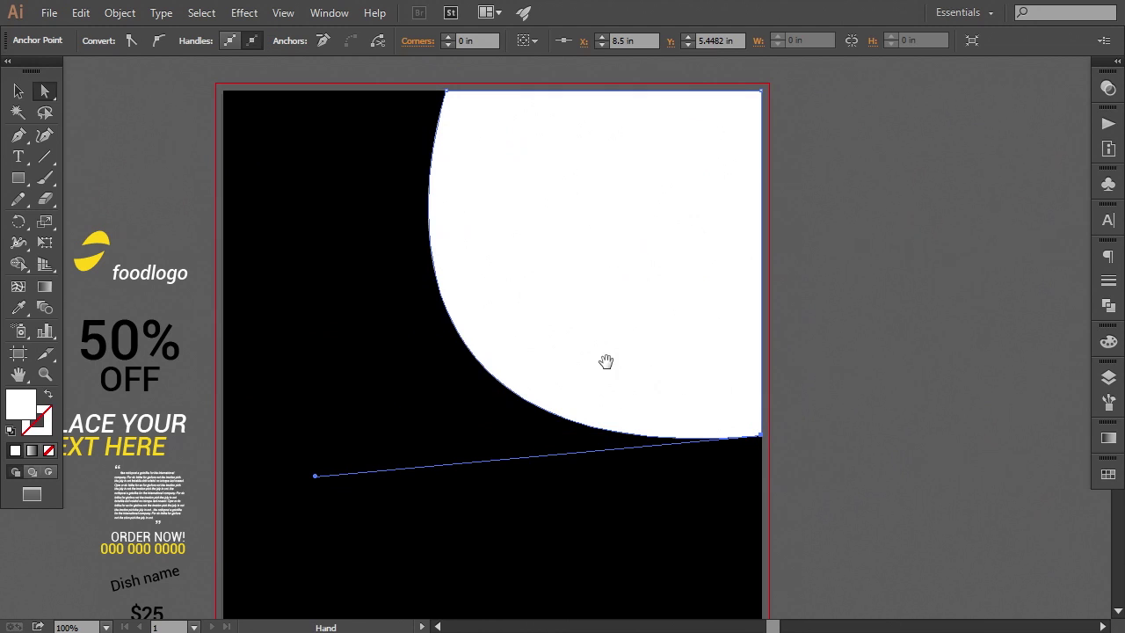
{"action": "scroll", "coordinate": [651, 378], "scroll_direction": "left", "scroll_amount": 1}
{"action": "left_click", "coordinate": [924, 479]}
{"action": "left_click_drag", "start_coordinate": [531, 462], "coordinate": [595, 454]}
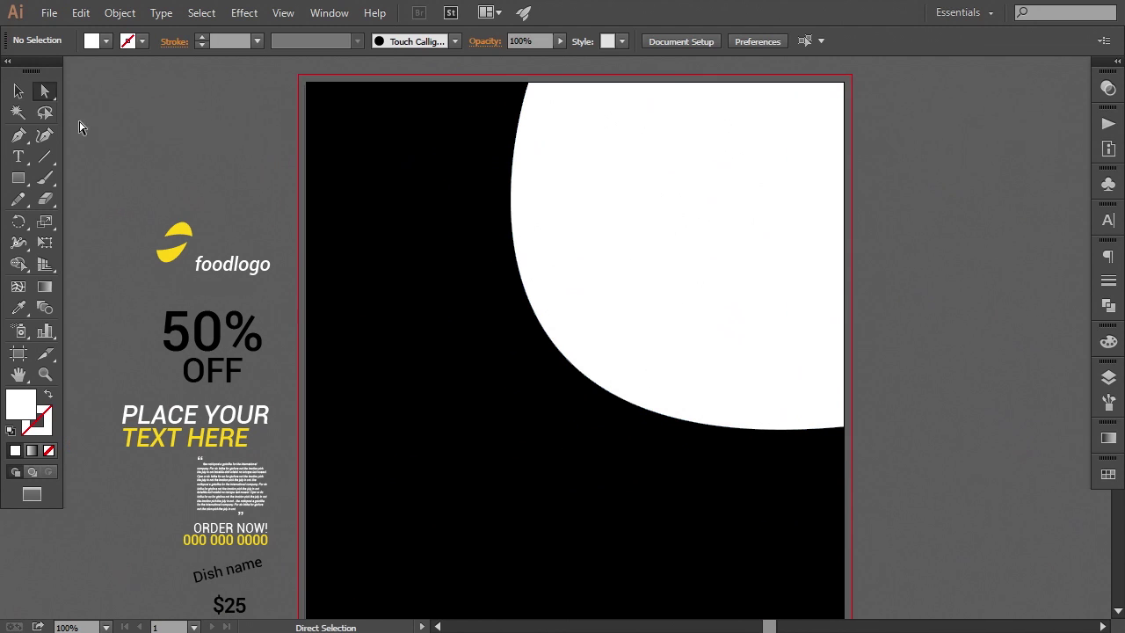
Step: Move the foodlogo group onto the upper-left part of the black background and bring it to the front
{"action": "left_click", "coordinate": [14, 95]}
{"action": "left_click", "coordinate": [214, 268]}
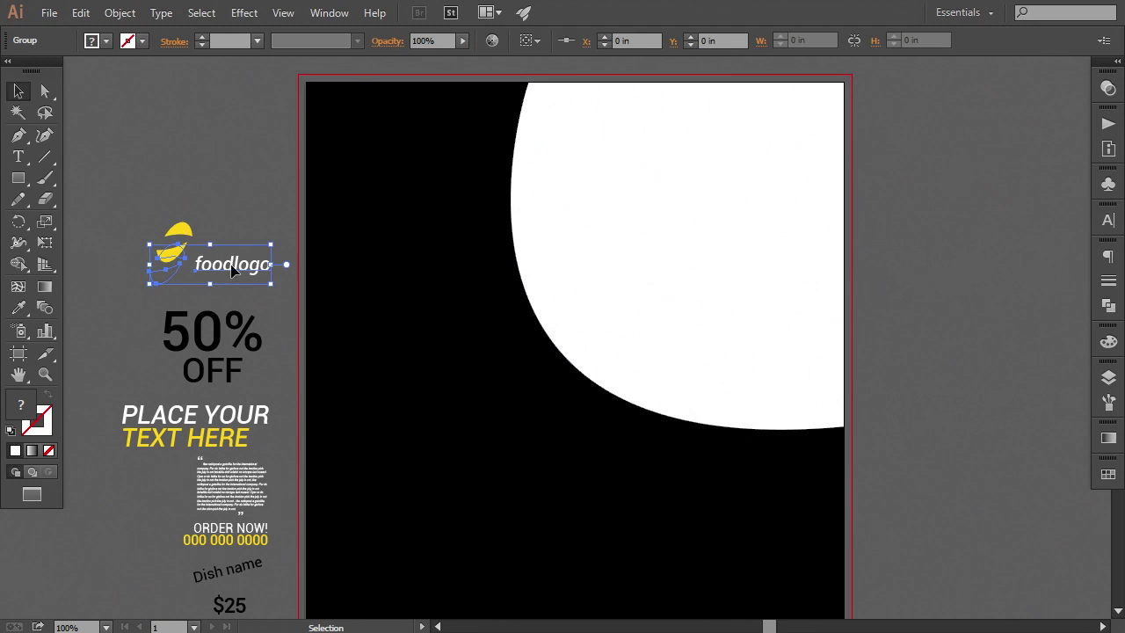
{"action": "left_click_drag", "start_coordinate": [272, 248], "coordinate": [273, 249]}
{"action": "left_click", "coordinate": [218, 281]}
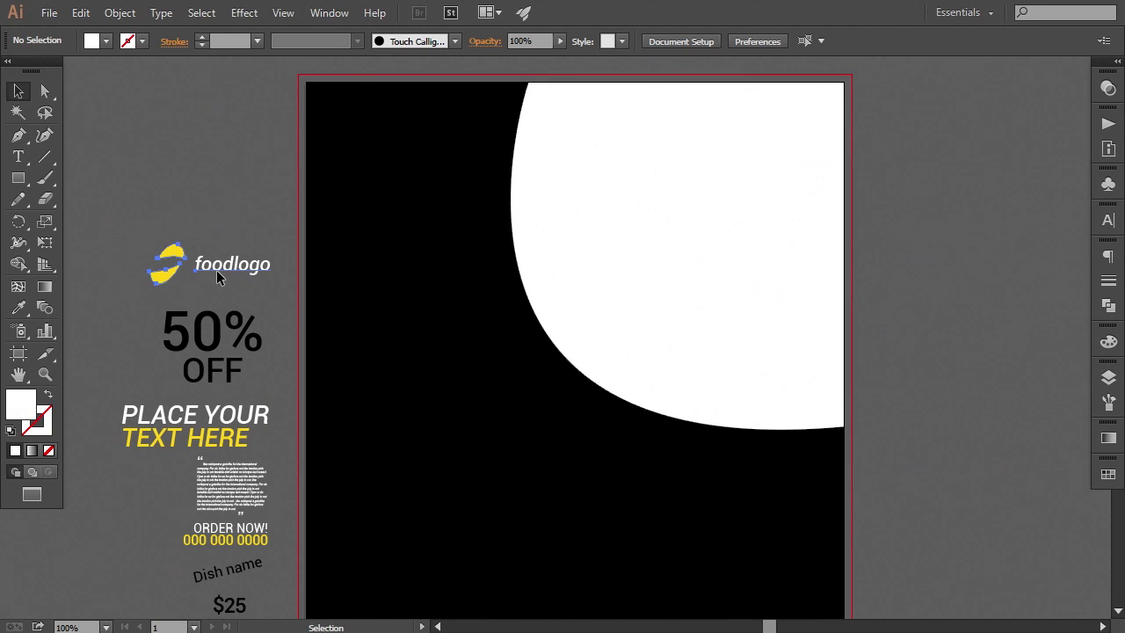
{"action": "left_click_drag", "start_coordinate": [216, 270], "coordinate": [419, 145]}
{"action": "right_click", "coordinate": [417, 132]}
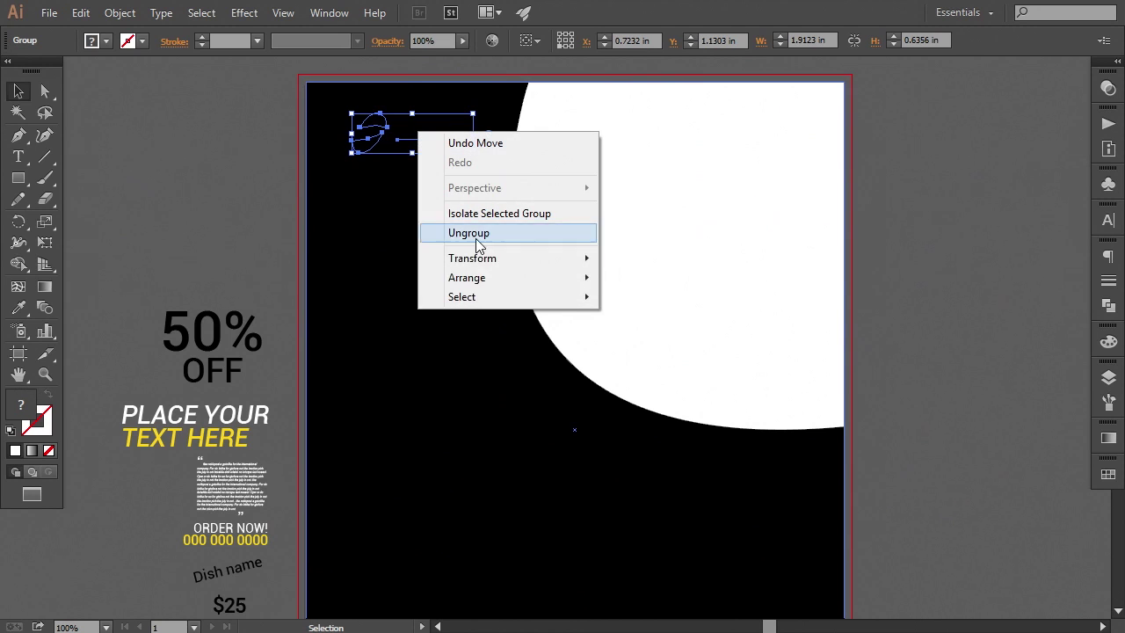
{"action": "mouse_move", "coordinate": [467, 276]}
{"action": "left_click", "coordinate": [643, 278]}
Step: Nudge the logo left to X 0.5843 in and deselect it
{"action": "key", "text": "Left"}
{"action": "key", "text": "Left"}
{"action": "key", "text": "Left"}
{"action": "key", "text": "Left"}
{"action": "key", "text": "Left"}
{"action": "key", "text": "Left"}
{"action": "key", "text": "Left"}
{"action": "key", "text": "Left"}
{"action": "key", "text": "Left"}
{"action": "key", "text": "Left"}
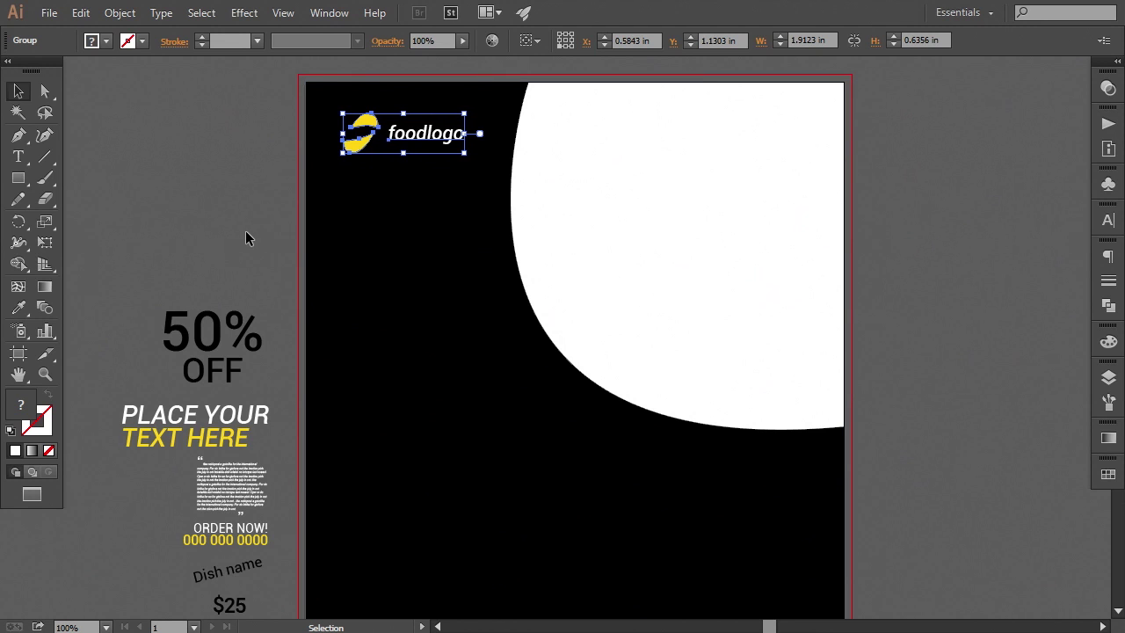
{"action": "left_click", "coordinate": [246, 229]}
{"action": "key", "text": "space"}
{"action": "left_click_drag", "start_coordinate": [484, 352], "coordinate": [484, 358]}
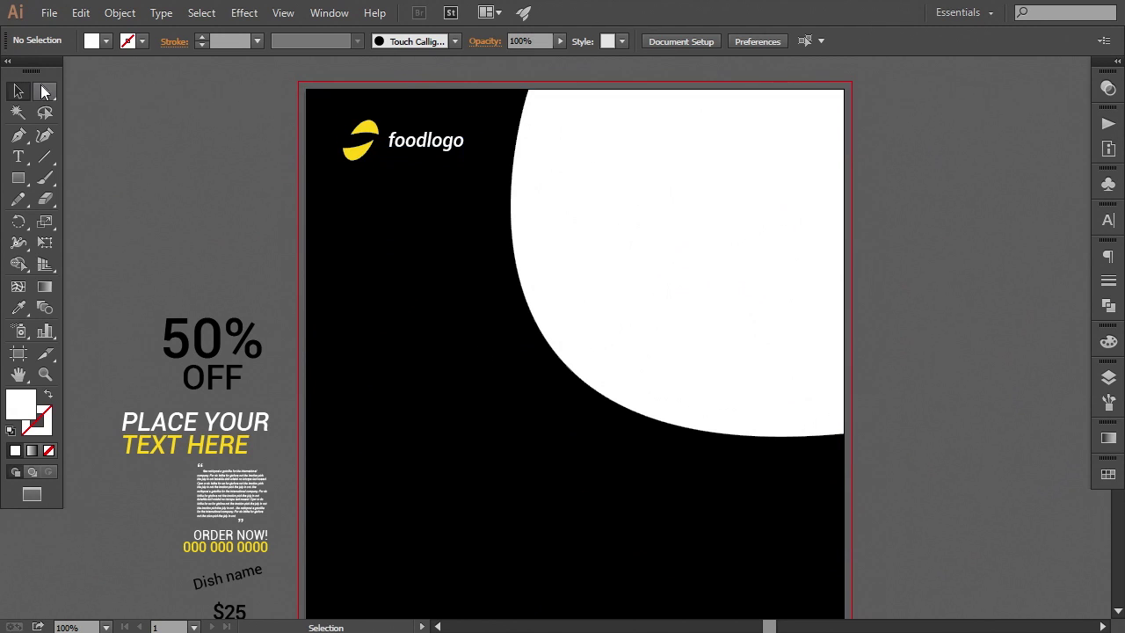
{"action": "left_click", "coordinate": [43, 88]}
{"action": "left_click", "coordinate": [655, 143]}
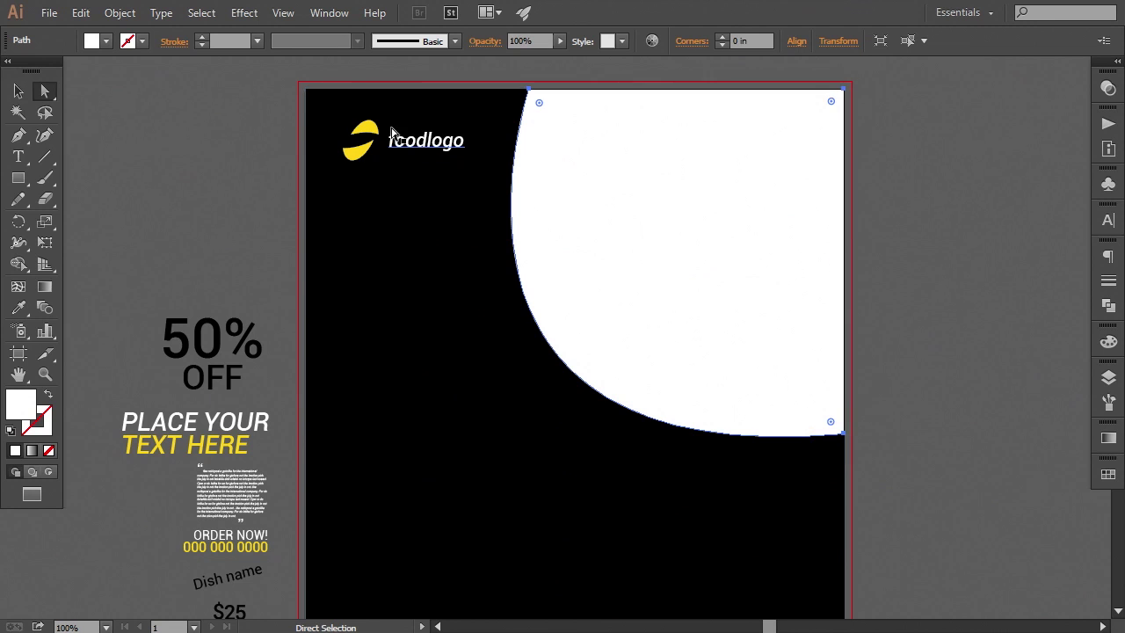
Step: Nudge the logo up and left to X 0.5565 in, Y 1.0608 in, and deselect it
{"action": "left_click", "coordinate": [20, 91]}
{"action": "left_click", "coordinate": [421, 139]}
{"action": "key", "text": "Up"}
{"action": "key", "text": "Up"}
{"action": "key", "text": "Up"}
{"action": "key", "text": "Up"}
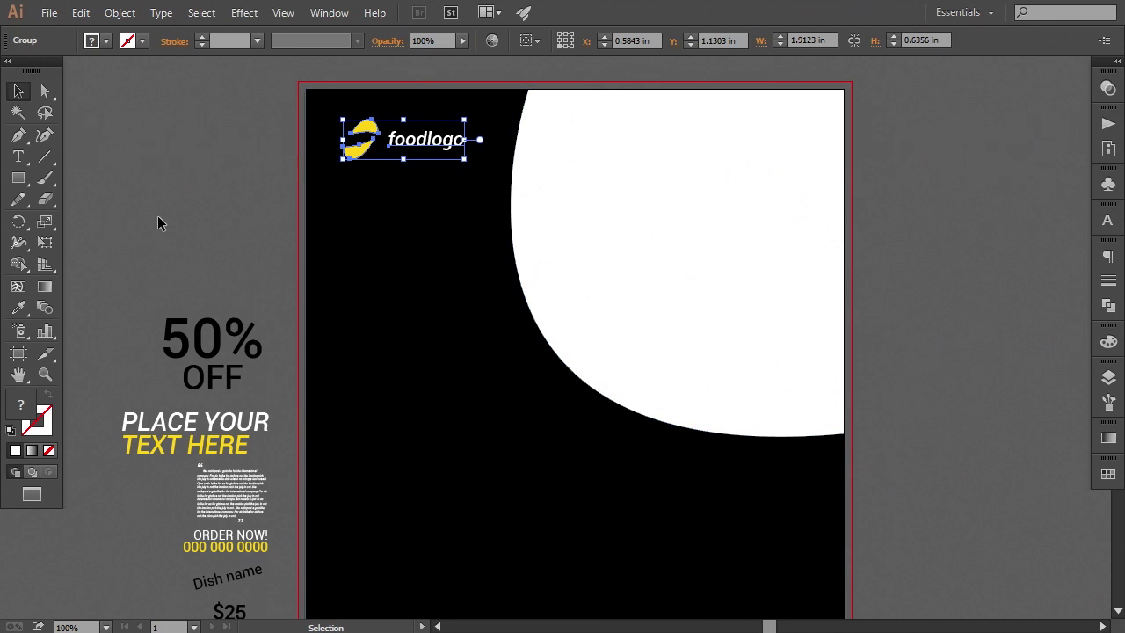
{"action": "key", "text": "Left"}
{"action": "key", "text": "Left"}
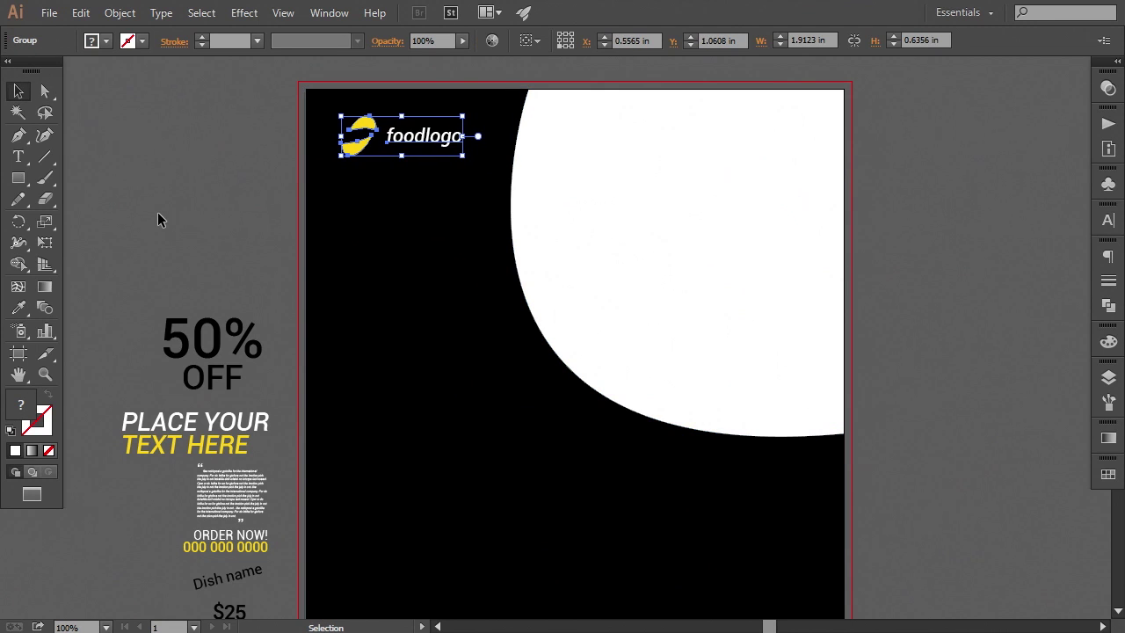
{"action": "left_click", "coordinate": [178, 201]}
{"action": "key", "text": "space"}
{"action": "left_click_drag", "start_coordinate": [330, 252], "coordinate": [322, 257]}
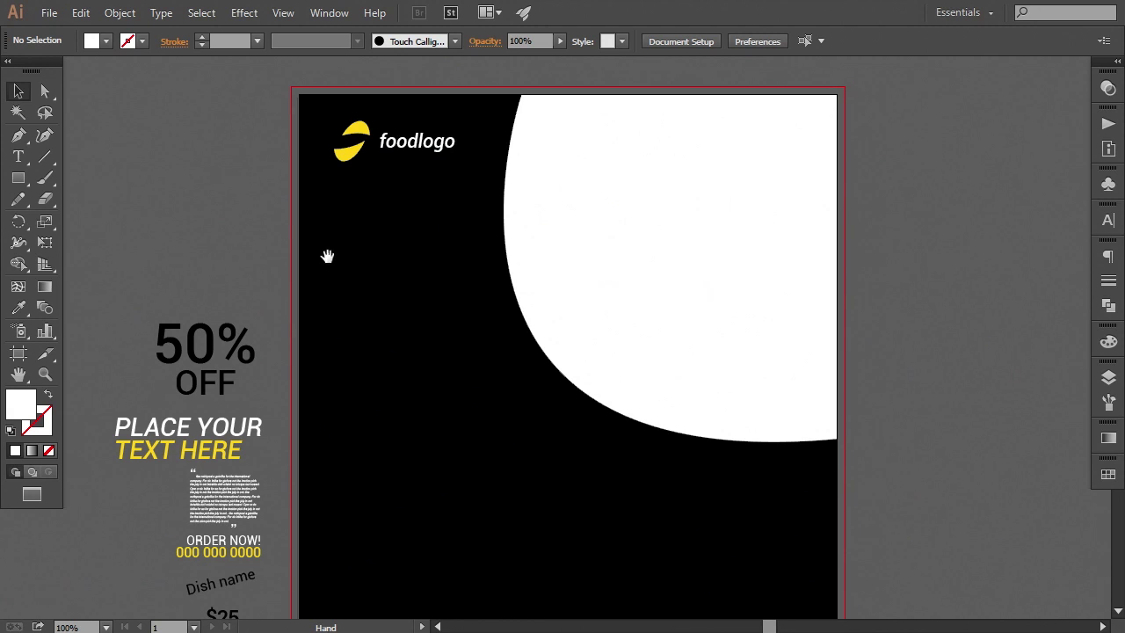
Step: Nudge the foodlogo group slightly further left on the black background and deselect it
{"action": "left_click", "coordinate": [343, 167]}
{"action": "left_click", "coordinate": [357, 130]}
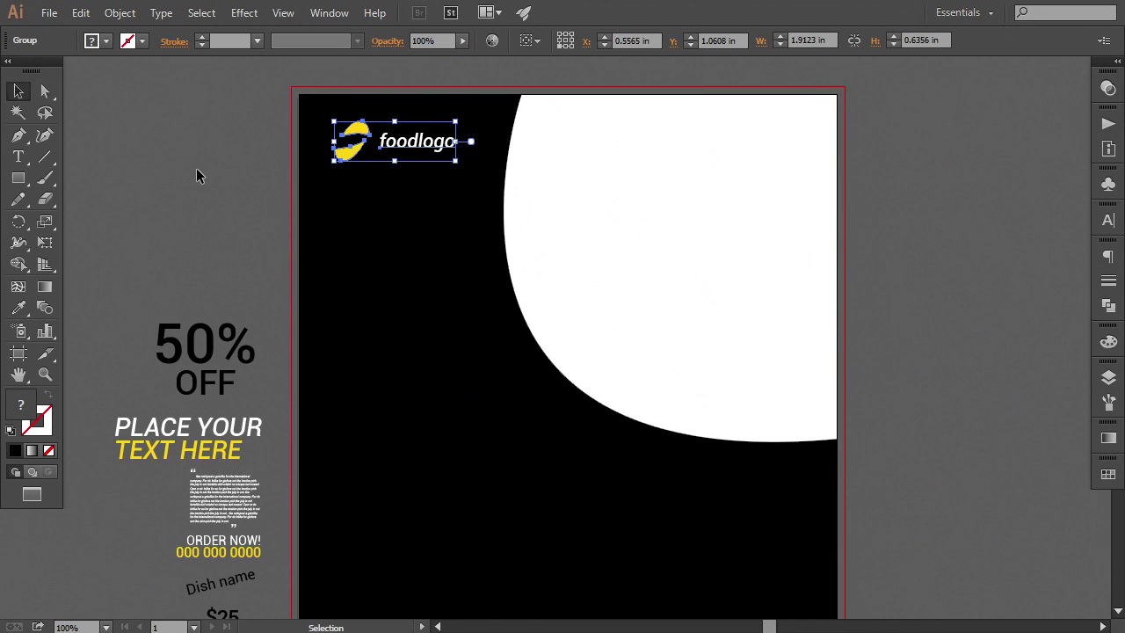
{"action": "key", "text": "Left"}
{"action": "left_click", "coordinate": [196, 167]}
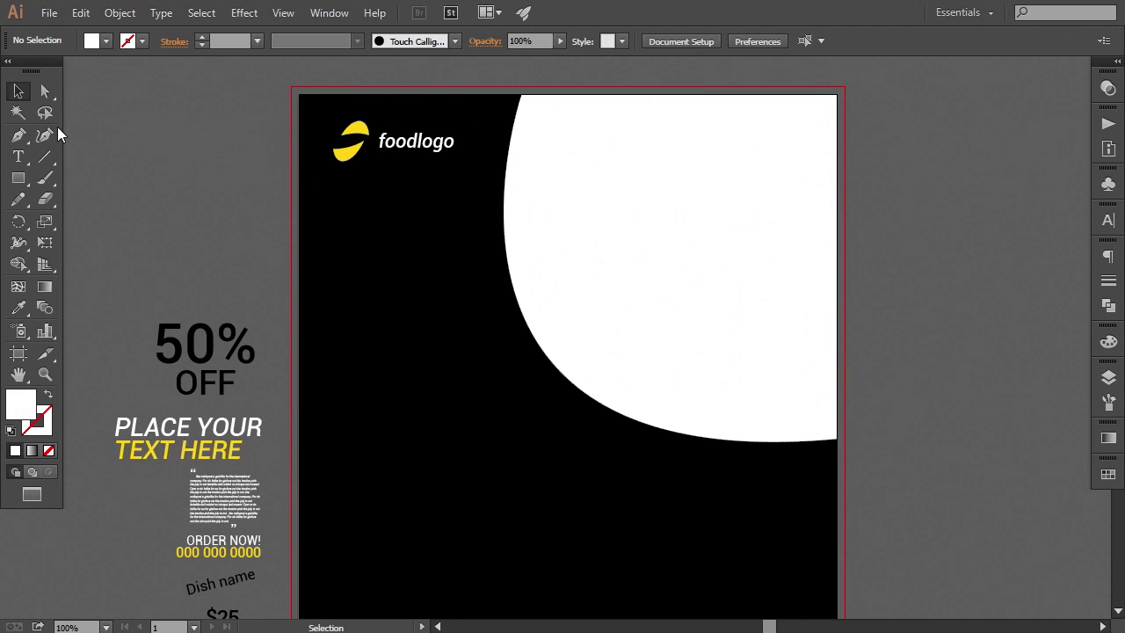
Step: Move the white shape's upper-left anchor left along the artboard's top edge to X 3 in
{"action": "left_click", "coordinate": [682, 169]}
{"action": "left_click", "coordinate": [522, 95]}
{"action": "left_click_drag", "start_coordinate": [522, 95], "coordinate": [488, 98]}
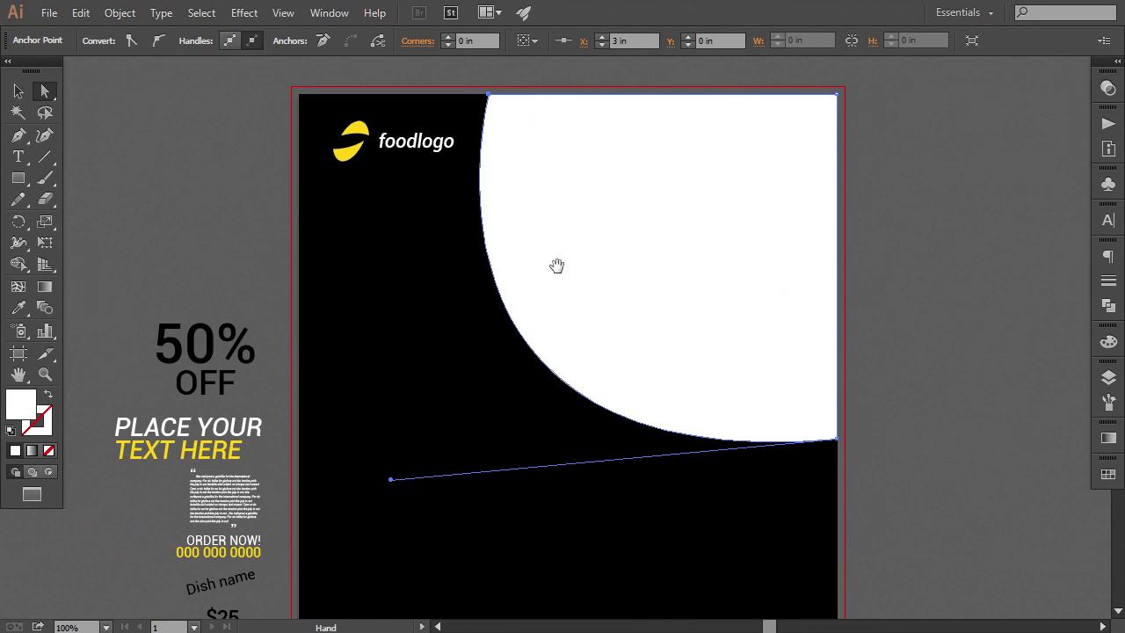
{"action": "left_click_drag", "start_coordinate": [557, 263], "coordinate": [565, 254]}
Step: Nudge the white shape's lower-right anchor down the artboard's right edge to Y 5.4899 in
{"action": "left_click_drag", "start_coordinate": [831, 484], "coordinate": [861, 411]}
{"action": "key", "text": "ctrl+minus"}
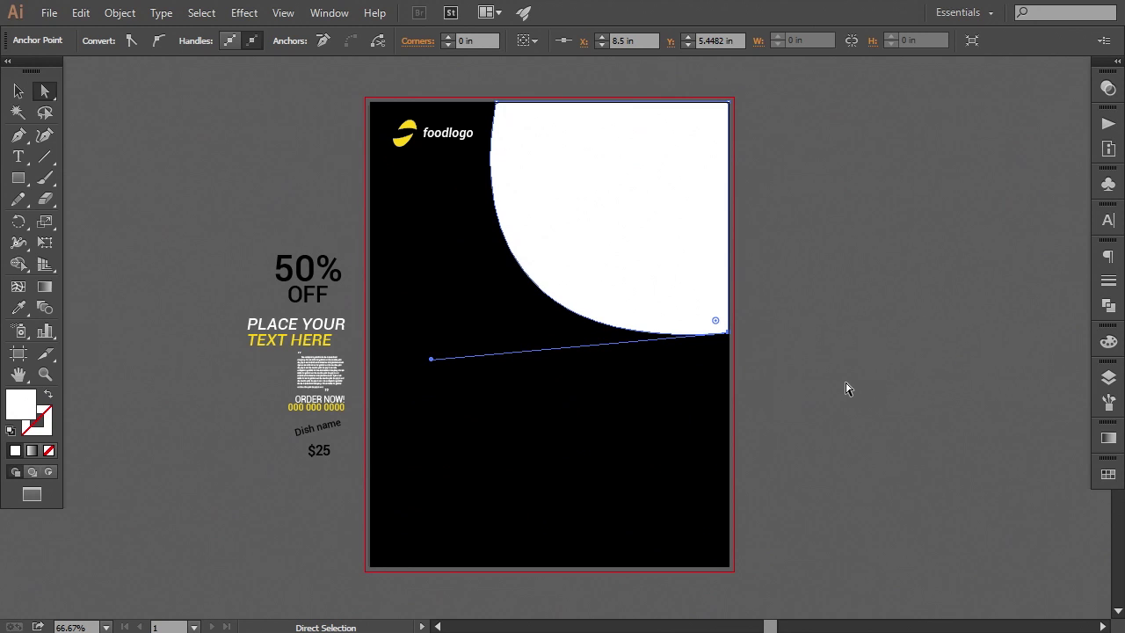
{"action": "key", "text": "Down"}
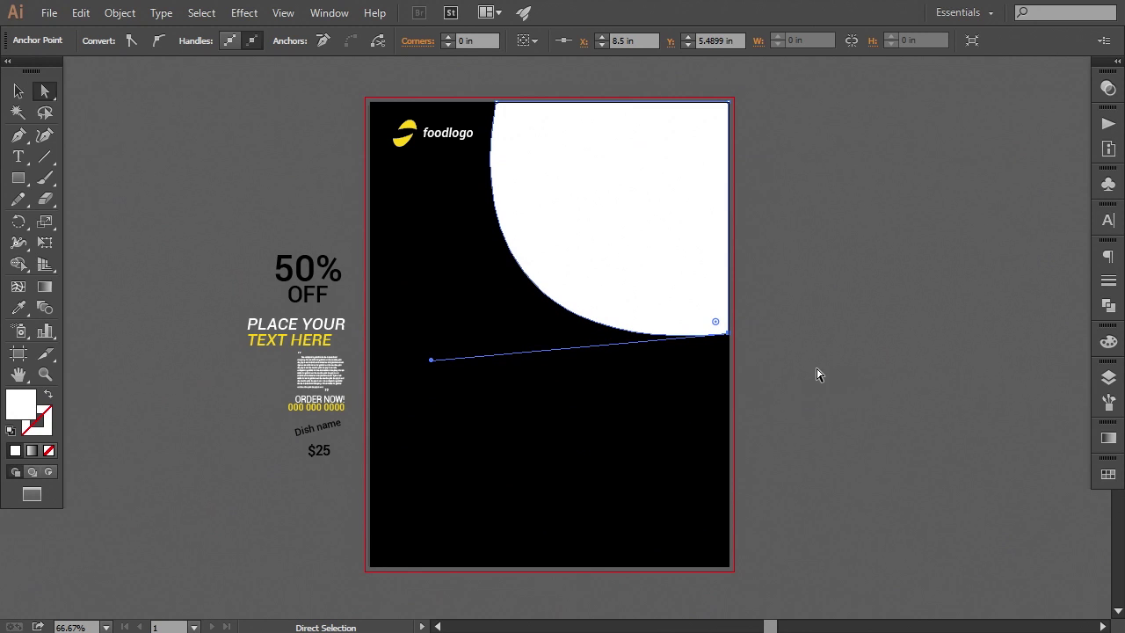
Step: Shorten the direction handle of the white shape's lower-right anchor slightly to refine the curve, and deselect the shape
{"action": "key", "text": "ctrl+="}
{"action": "left_click_drag", "start_coordinate": [670, 256], "coordinate": [693, 377]}
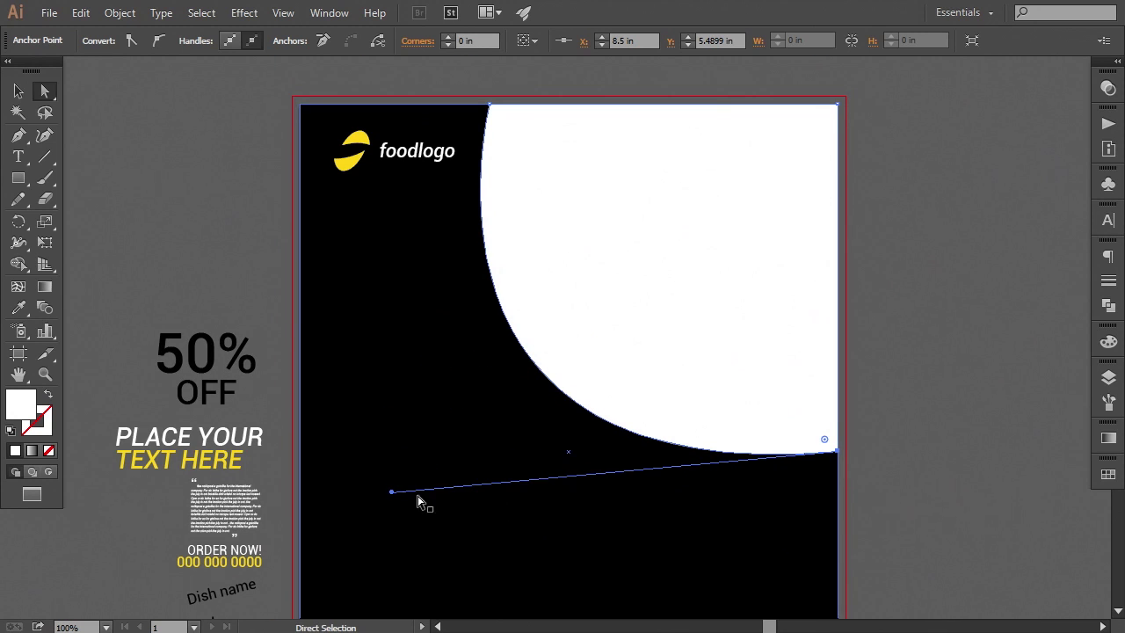
{"action": "left_click_drag", "start_coordinate": [393, 496], "coordinate": [404, 487]}
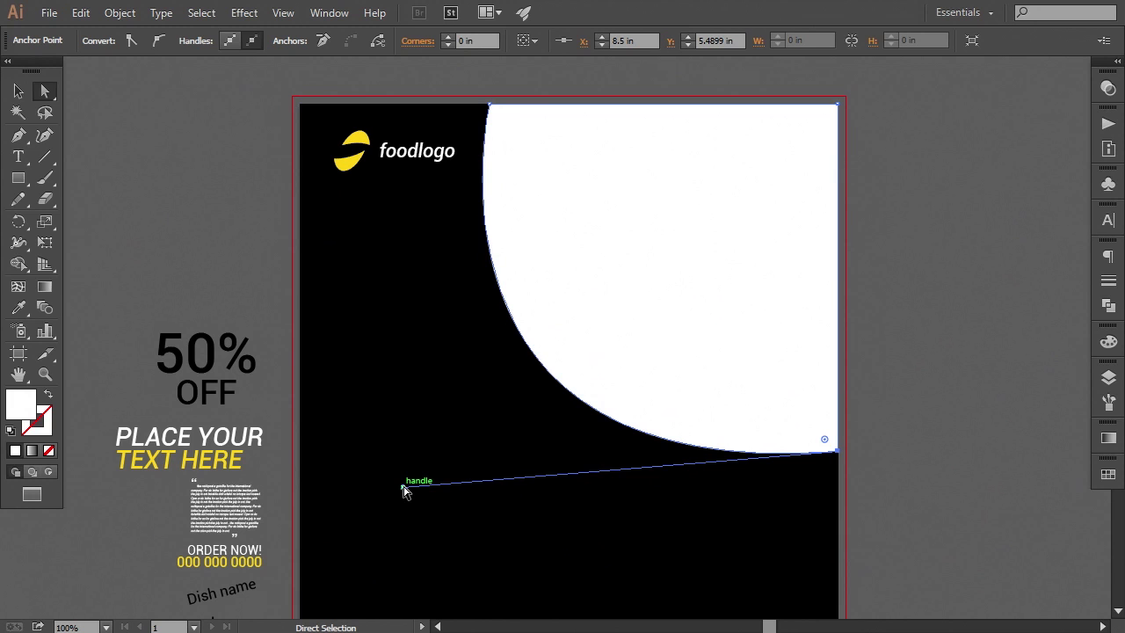
{"action": "left_click", "coordinate": [1001, 377]}
{"action": "left_click_drag", "start_coordinate": [989, 369], "coordinate": [951, 375]}
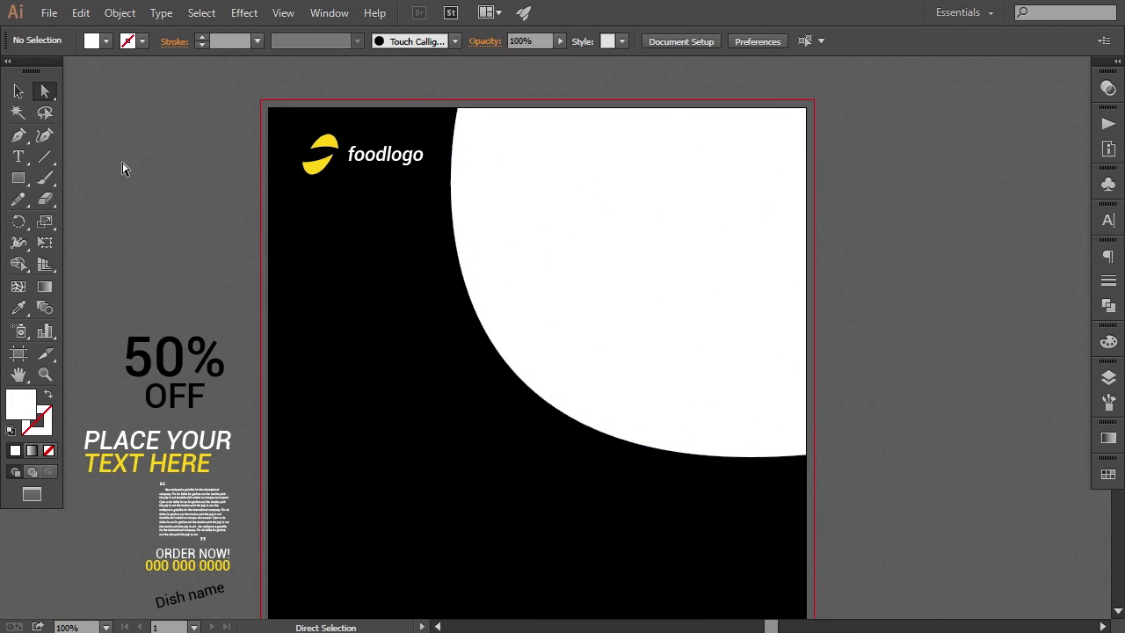
Step: Copy the white corner shape and paste the duplicate in front of it
{"action": "left_click", "coordinate": [18, 91]}
{"action": "left_click", "coordinate": [636, 297]}
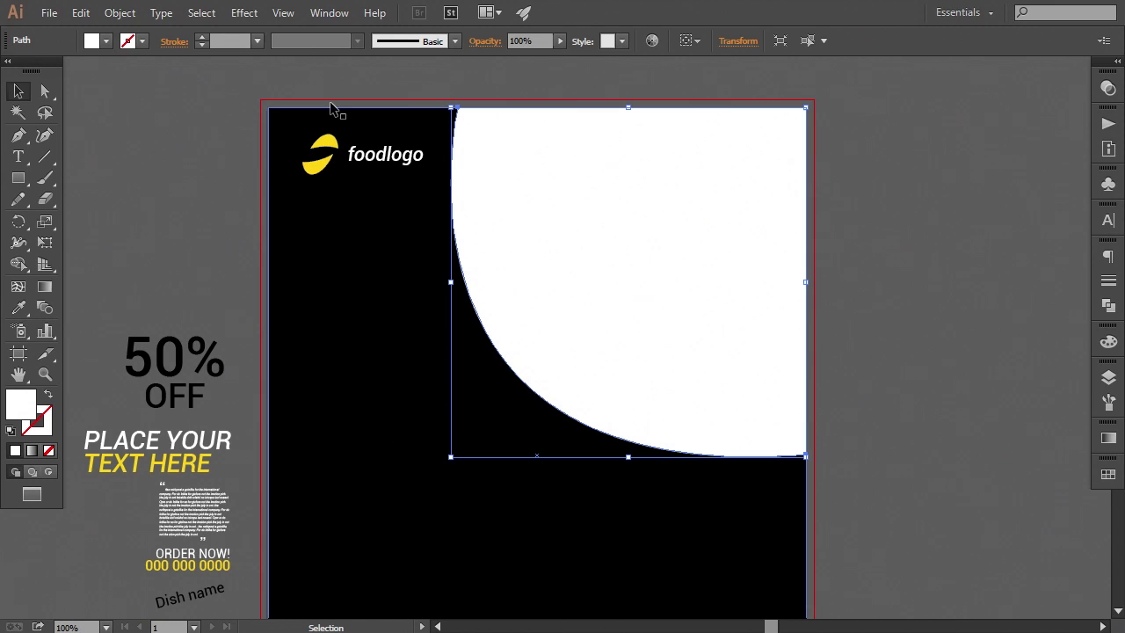
{"action": "left_click", "coordinate": [81, 13]}
{"action": "left_click", "coordinate": [136, 85]}
{"action": "left_click", "coordinate": [80, 13]}
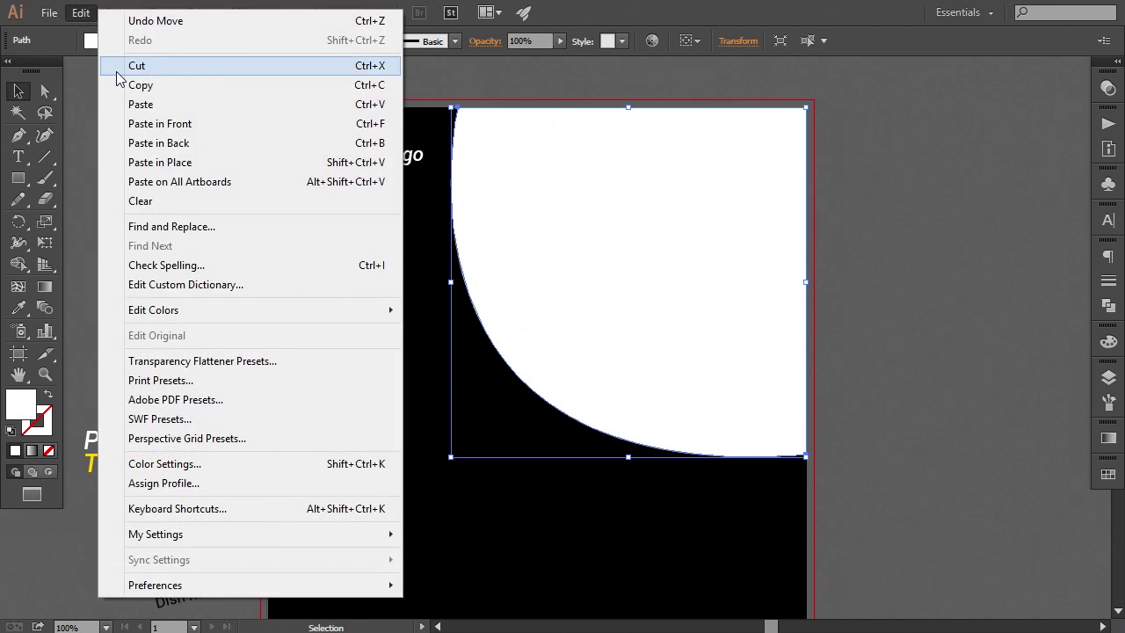
{"action": "left_click", "coordinate": [160, 124]}
Step: Move the duplicate's upper-left anchor right to X 3.3194 in and fill the duplicate with the yellow sampled from TEXT HERE
{"action": "left_click", "coordinate": [45, 92]}
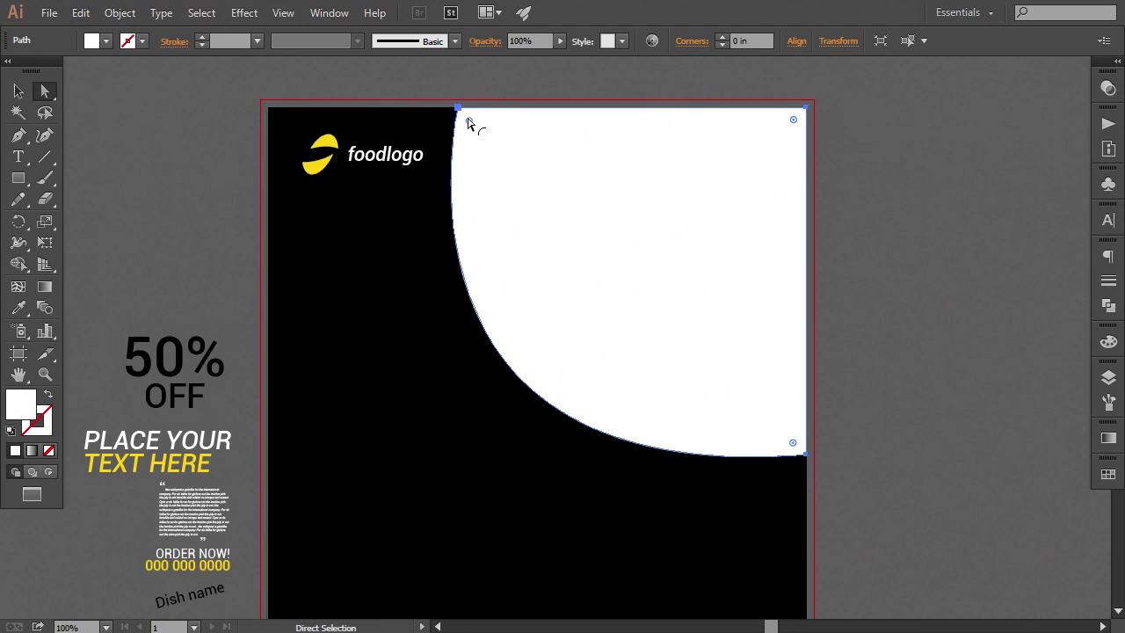
{"action": "left_click", "coordinate": [460, 109]}
{"action": "left_click_drag", "start_coordinate": [458, 110], "coordinate": [480, 115]}
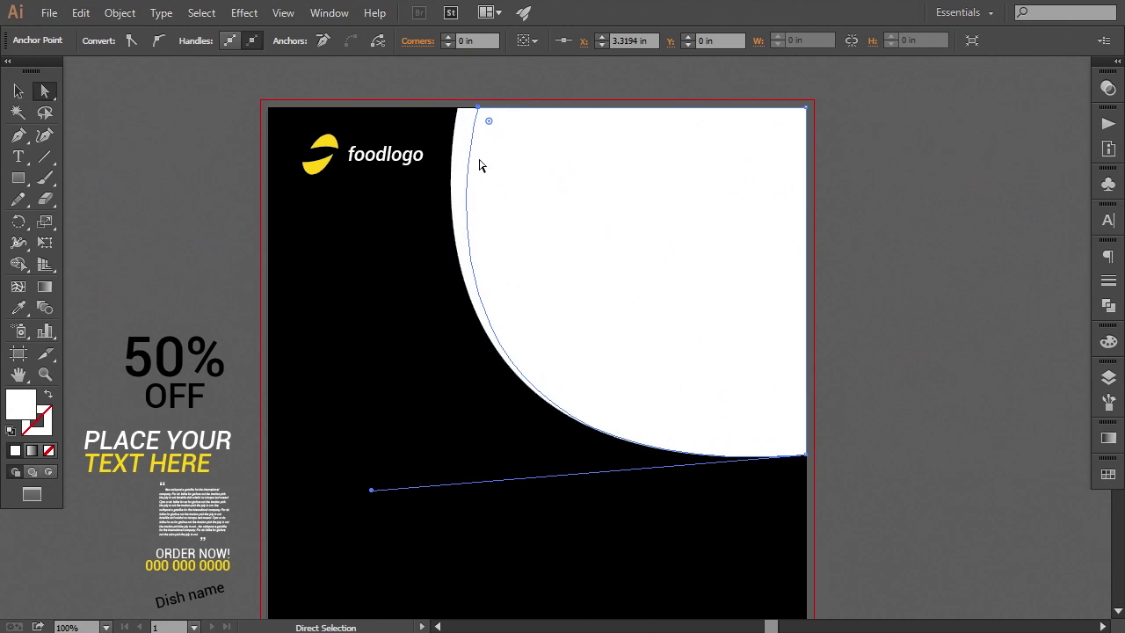
{"action": "left_click", "coordinate": [16, 315]}
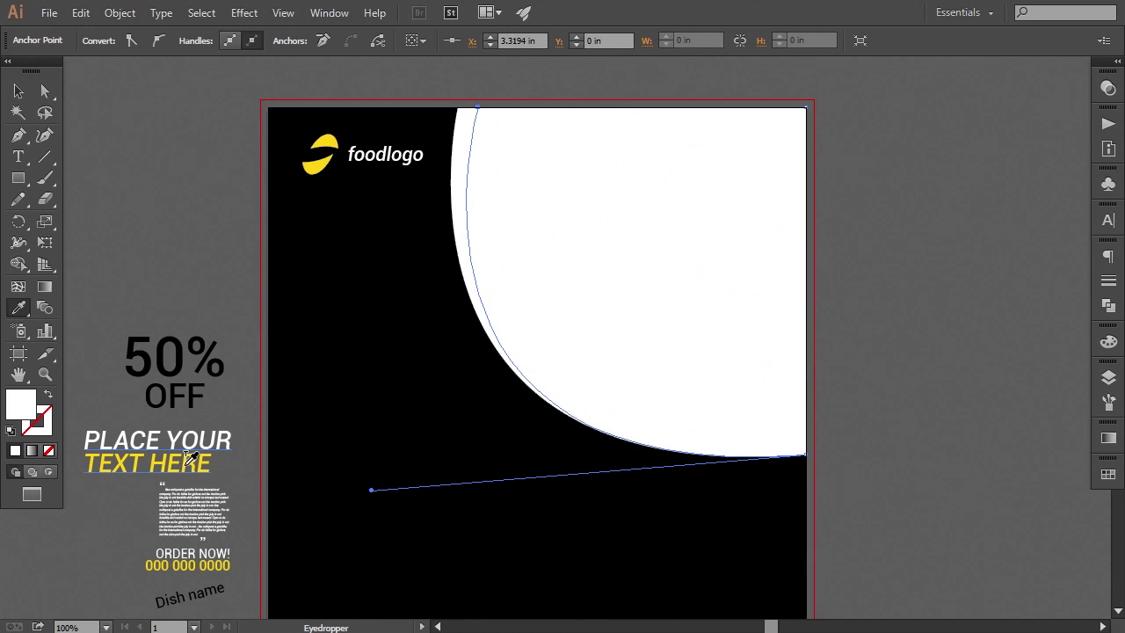
{"action": "left_click", "coordinate": [187, 458]}
Step: Nudge the yellow shape's lower-right anchor up to Y 5.4482 in and deselect the shape
{"action": "left_click", "coordinate": [45, 90]}
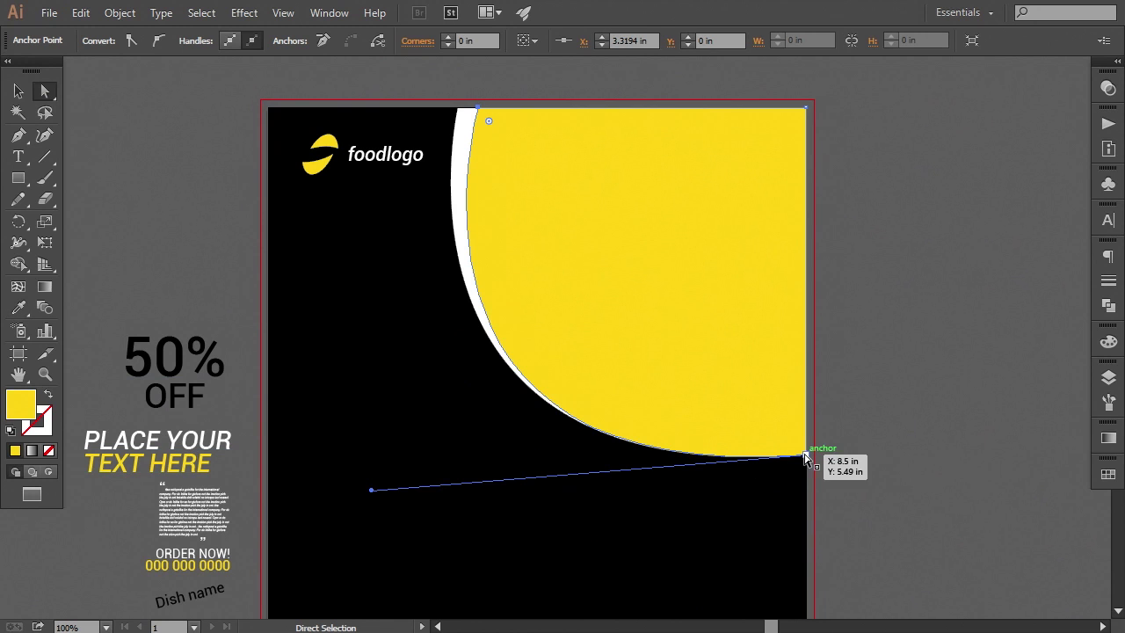
{"action": "left_click", "coordinate": [805, 456]}
{"action": "key", "text": "Up"}
{"action": "key", "text": "Up"}
{"action": "key", "text": "Up"}
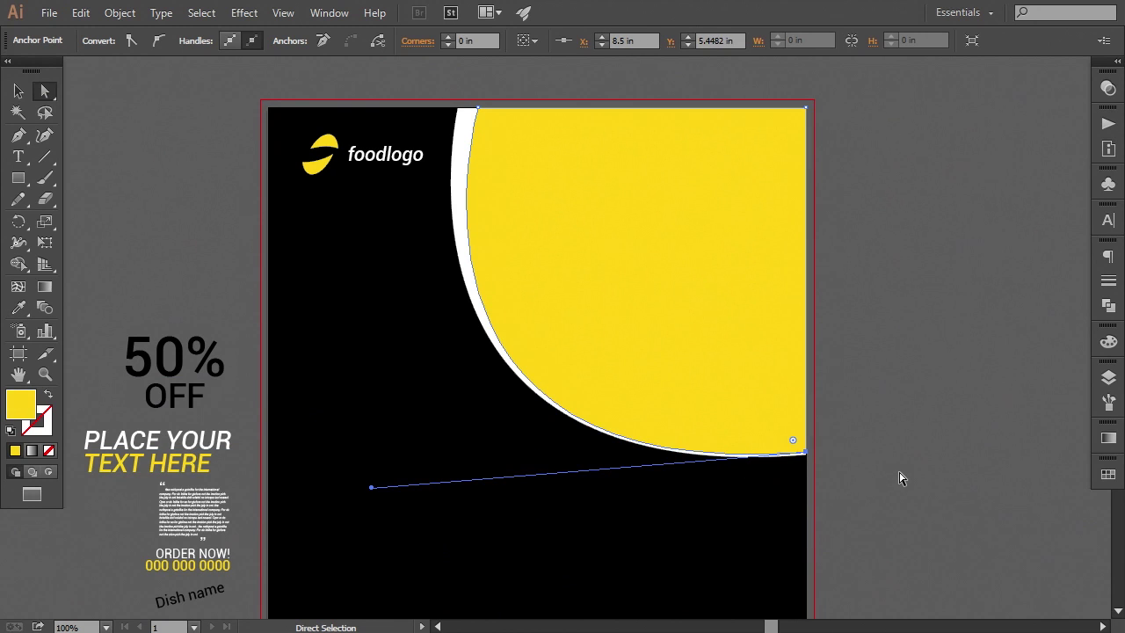
{"action": "left_click", "coordinate": [903, 477]}
Step: Draw a closed curved Pen shape bulging inward from the artboard's left edge, about 2.75 in wide and 5.32 in high
{"action": "left_click_drag", "start_coordinate": [359, 413], "coordinate": [400, 405]}
{"action": "left_click_drag", "start_coordinate": [427, 452], "coordinate": [411, 436]}
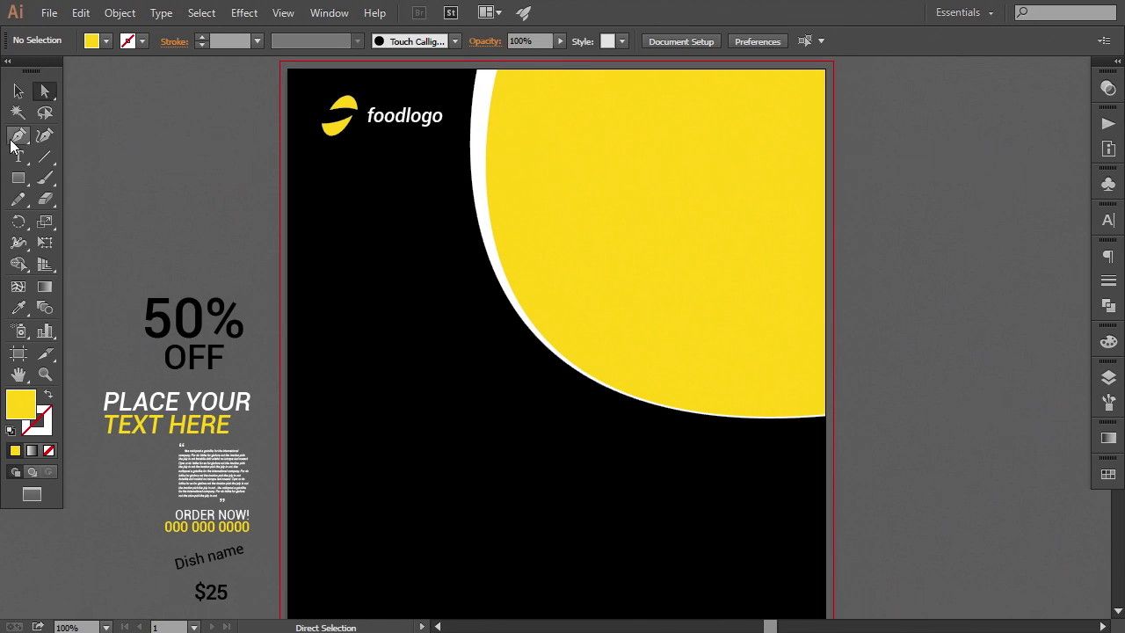
{"action": "left_click", "coordinate": [17, 138]}
{"action": "left_click_drag", "start_coordinate": [360, 360], "coordinate": [370, 355]}
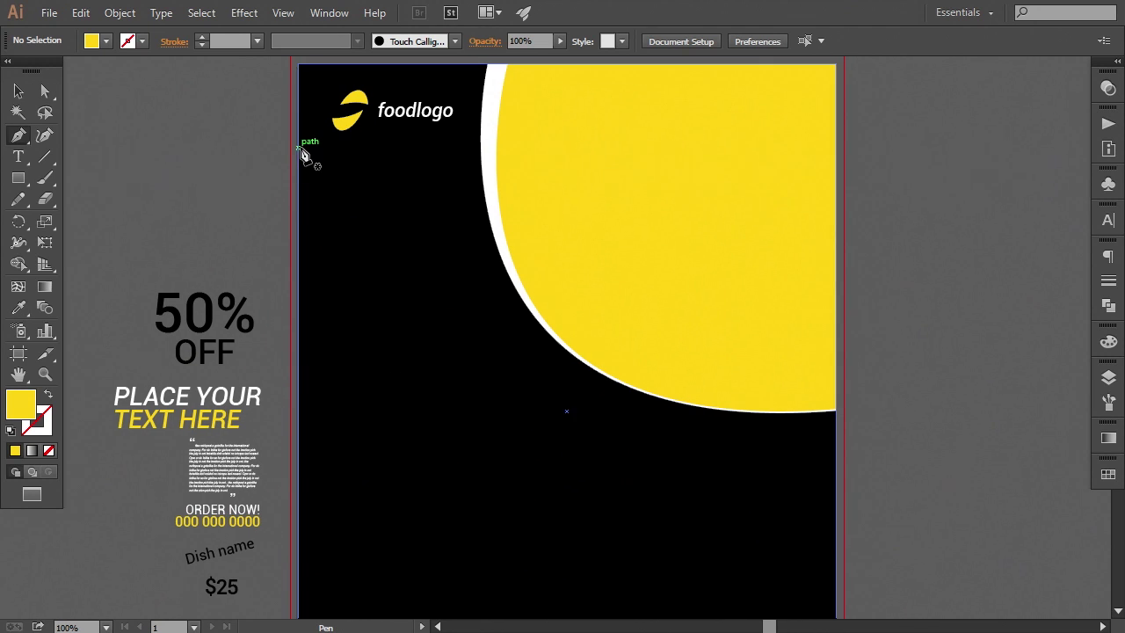
{"action": "left_click", "coordinate": [303, 149]}
{"action": "scroll", "coordinate": [384, 371], "scroll_direction": "down", "scroll_amount": 2}
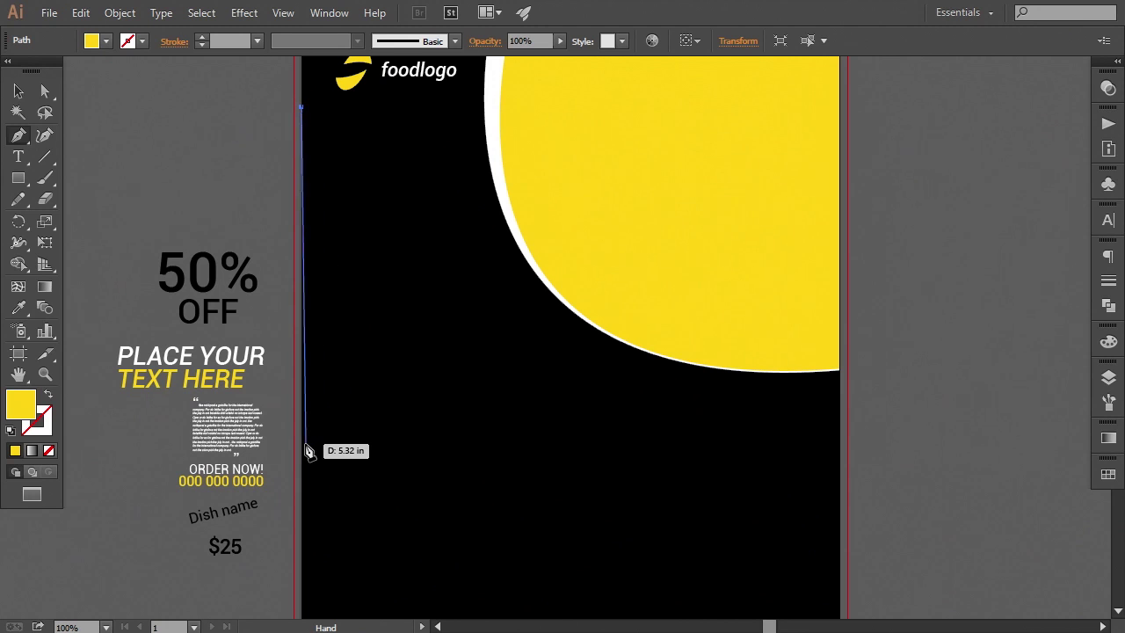
{"action": "left_click_drag", "start_coordinate": [301, 443], "coordinate": [36, 613]}
{"action": "left_click_drag", "start_coordinate": [478, 494], "coordinate": [491, 466]}
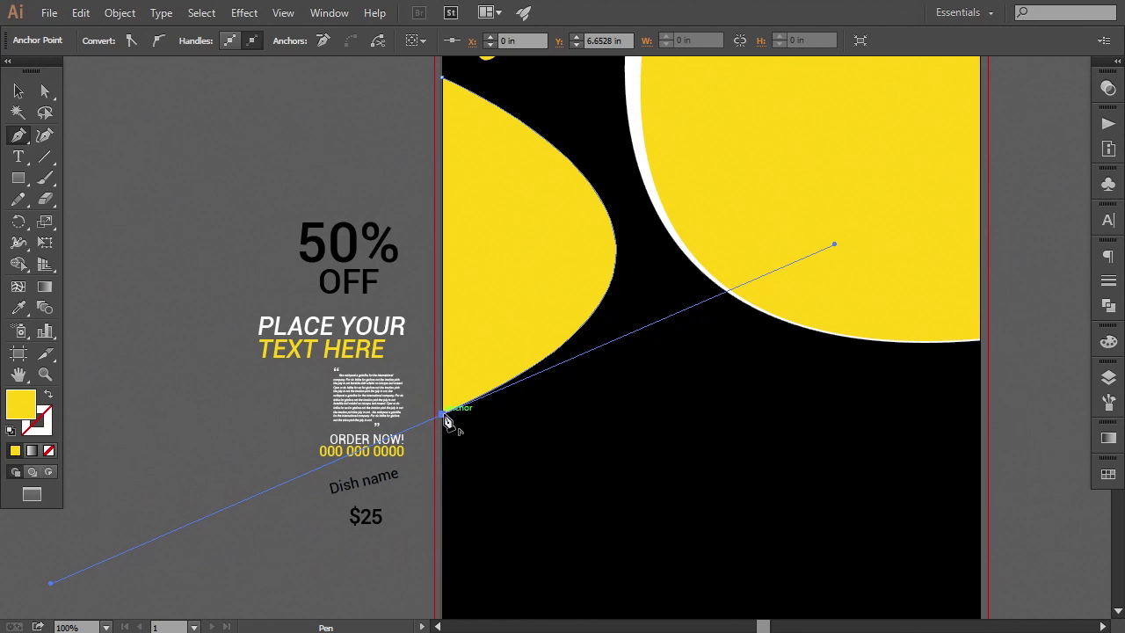
{"action": "left_click", "coordinate": [443, 413]}
{"action": "left_click", "coordinate": [443, 79]}
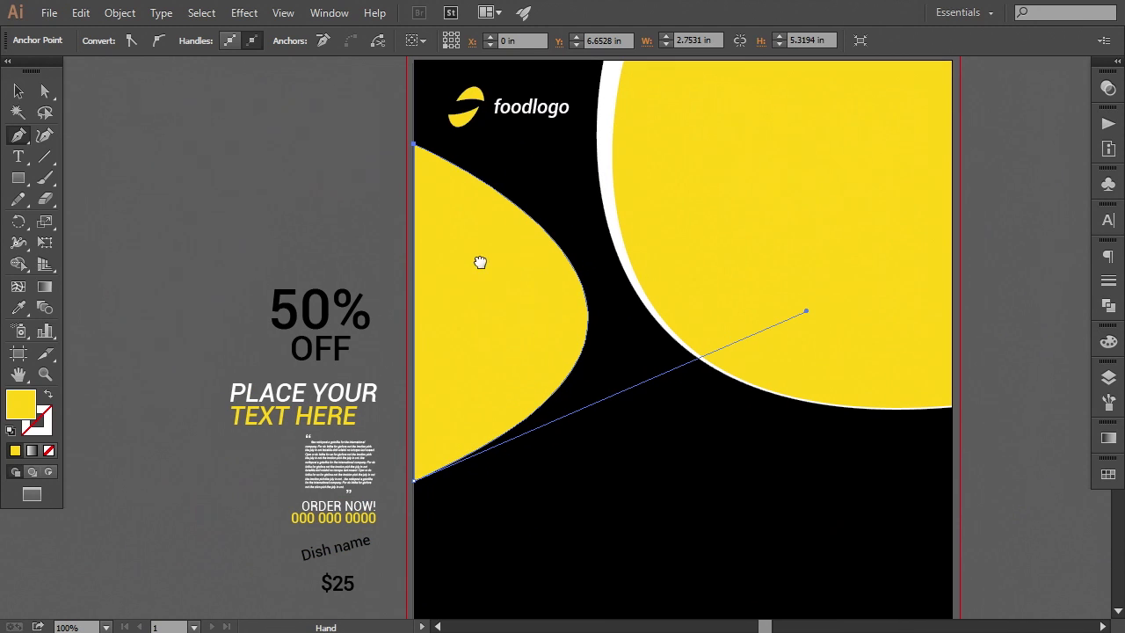
Step: Change the fill of the curved left-edge shape to white
{"action": "left_click", "coordinate": [40, 414]}
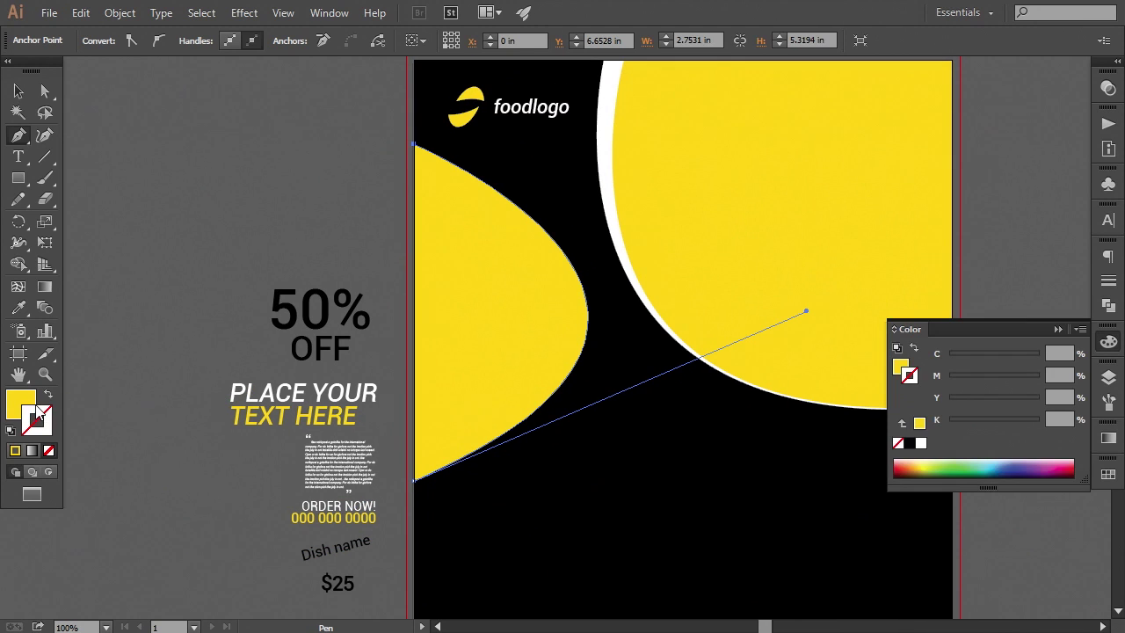
{"action": "double_click", "coordinate": [34, 406]}
{"action": "left_click", "coordinate": [475, 291]}
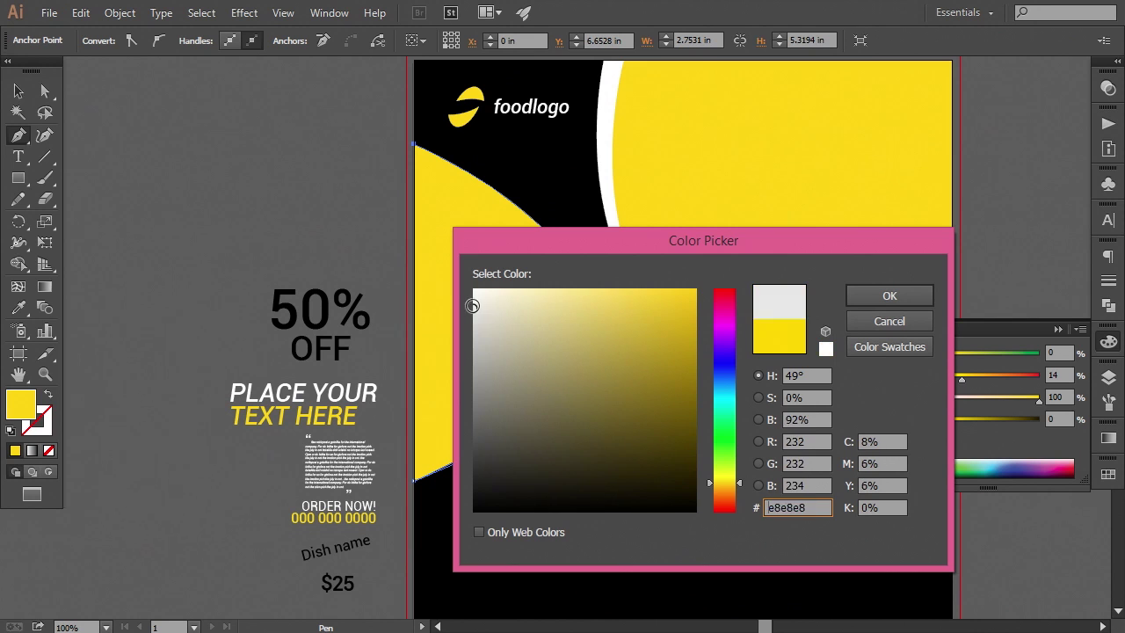
{"action": "left_click", "coordinate": [875, 295]}
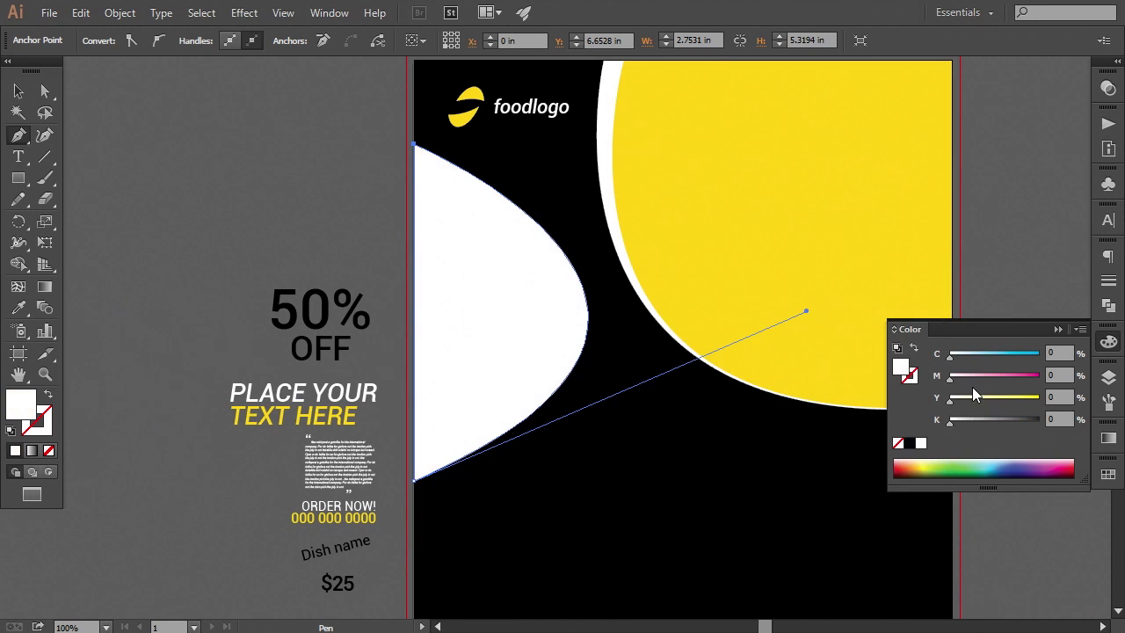
{"action": "left_click", "coordinate": [1079, 330]}
Step: Move the left shape's lower anchor down to Y 7.5289 in and raise its upper anchor for a height of 6.3484 in
{"action": "scroll", "coordinate": [743, 357], "scroll_direction": "down", "scroll_amount": 1}
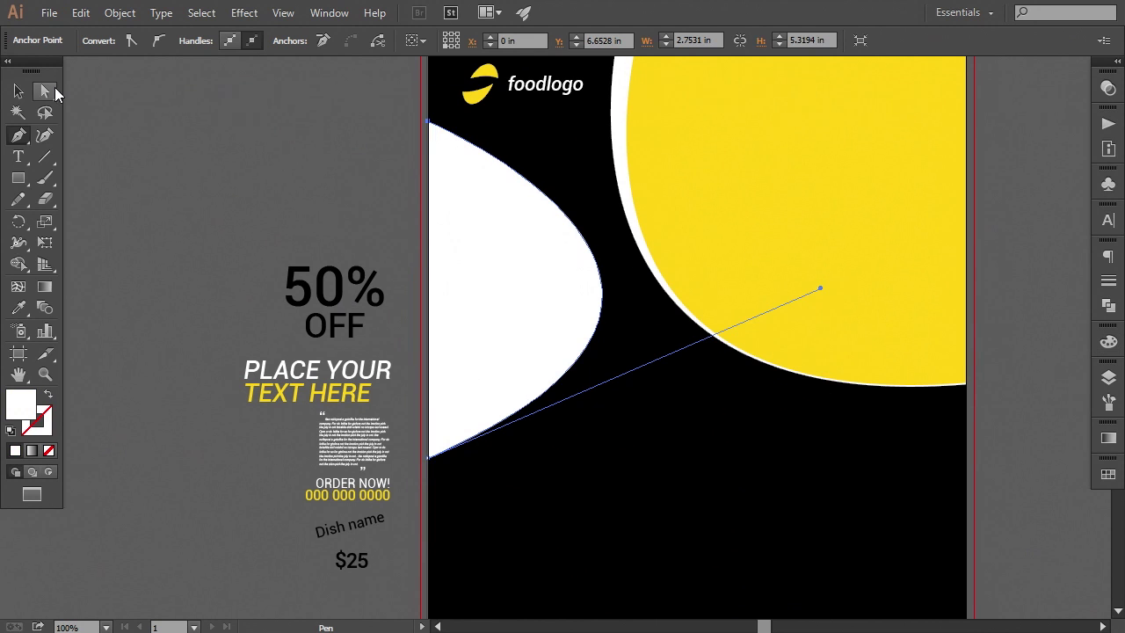
{"action": "left_click", "coordinate": [53, 91]}
{"action": "key", "text": "ctrl+minus"}
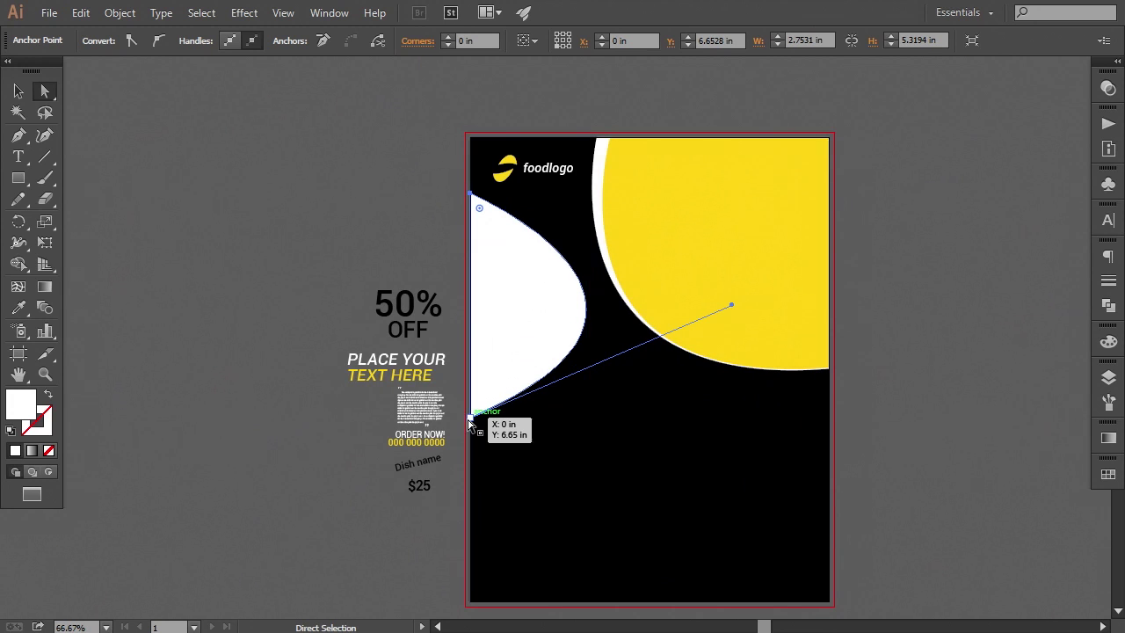
{"action": "left_click_drag", "start_coordinate": [470, 418], "coordinate": [470, 454]}
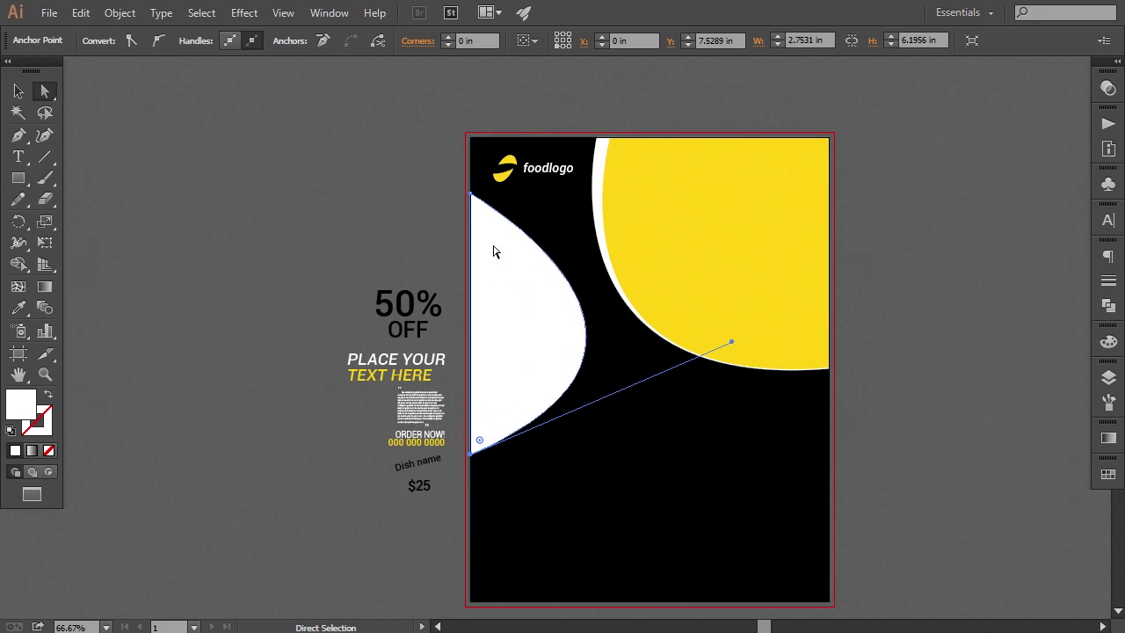
{"action": "left_click", "coordinate": [469, 194]}
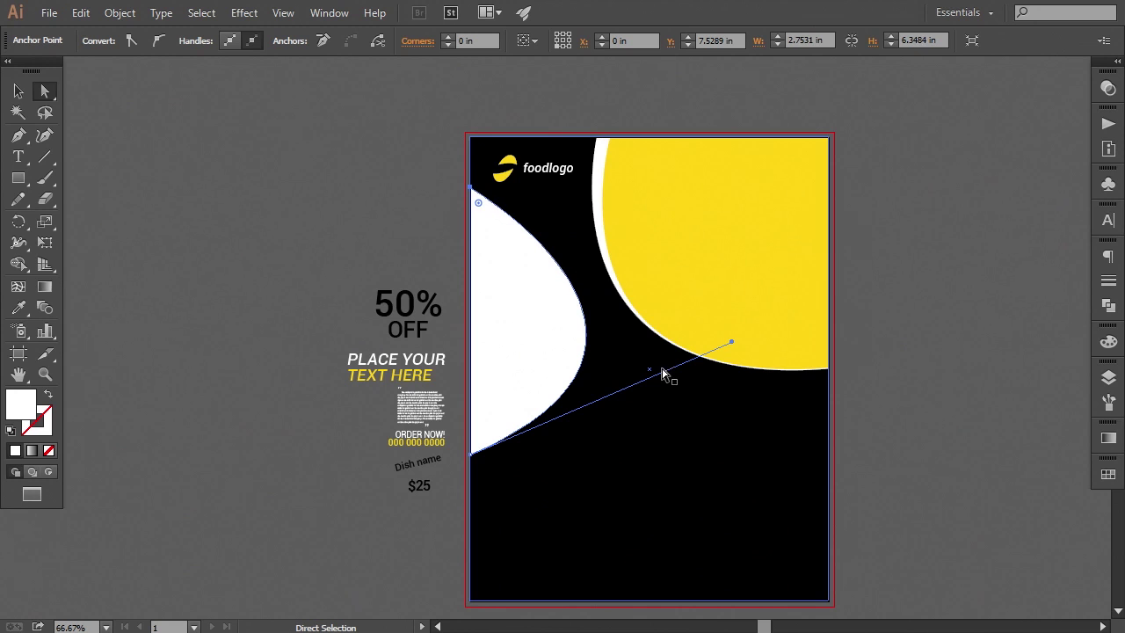
Step: Adjust the left shape's lower direction handle and upper anchor to make it about 3 in wide and 6.25 in high, and deselect it
{"action": "left_click_drag", "start_coordinate": [733, 346], "coordinate": [761, 304]}
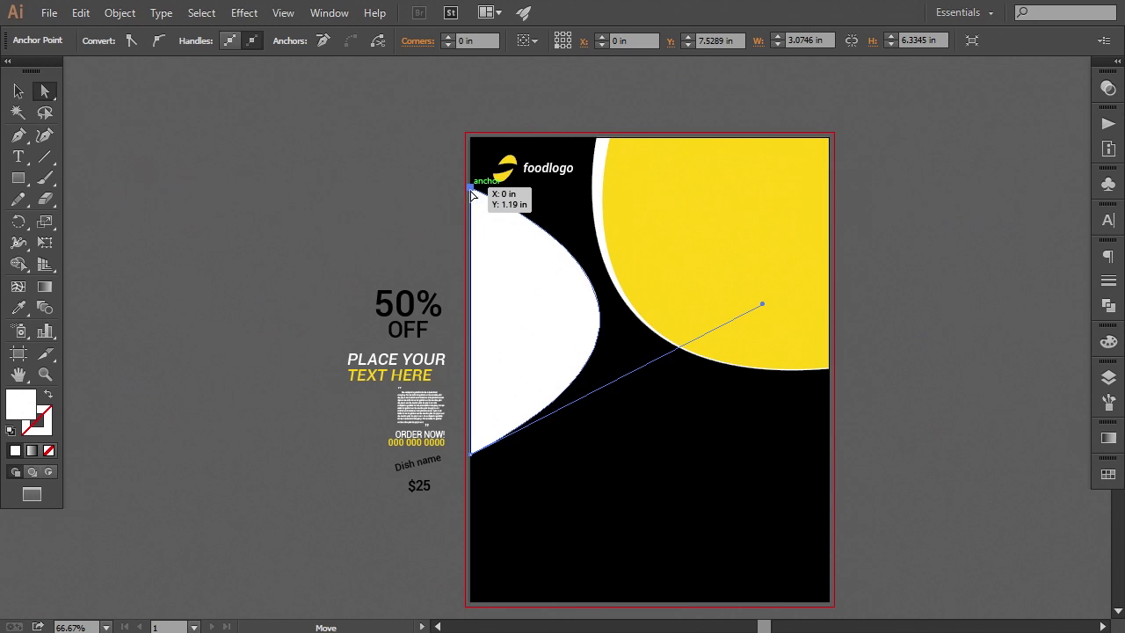
{"action": "left_click_drag", "start_coordinate": [471, 193], "coordinate": [471, 188]}
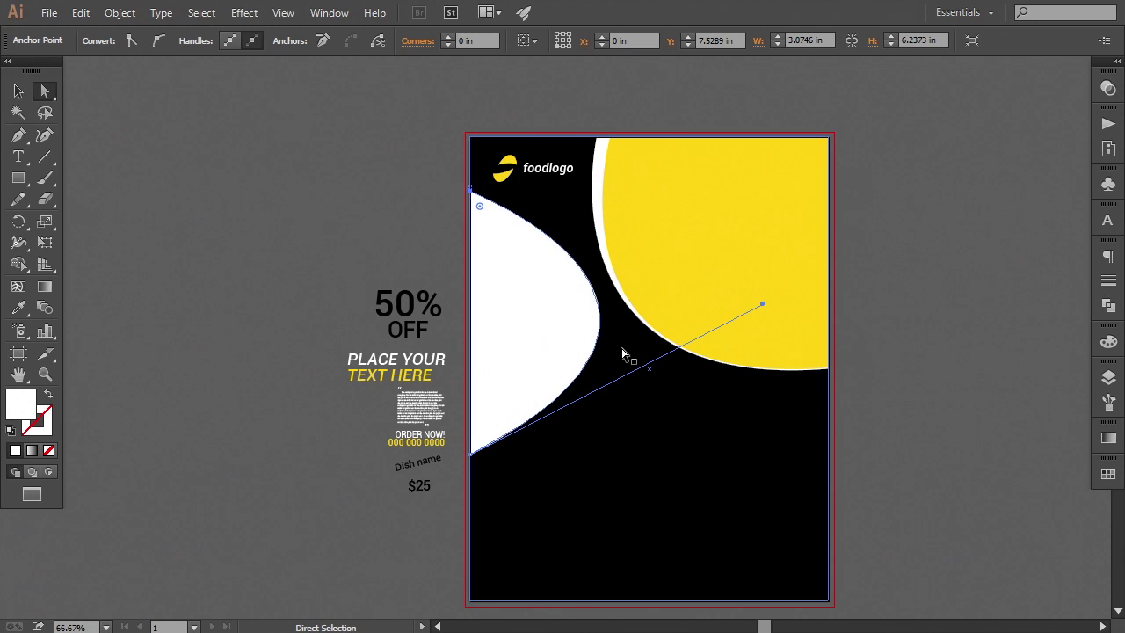
{"action": "key", "text": "Up"}
{"action": "left_click_drag", "start_coordinate": [762, 305], "coordinate": [758, 299]}
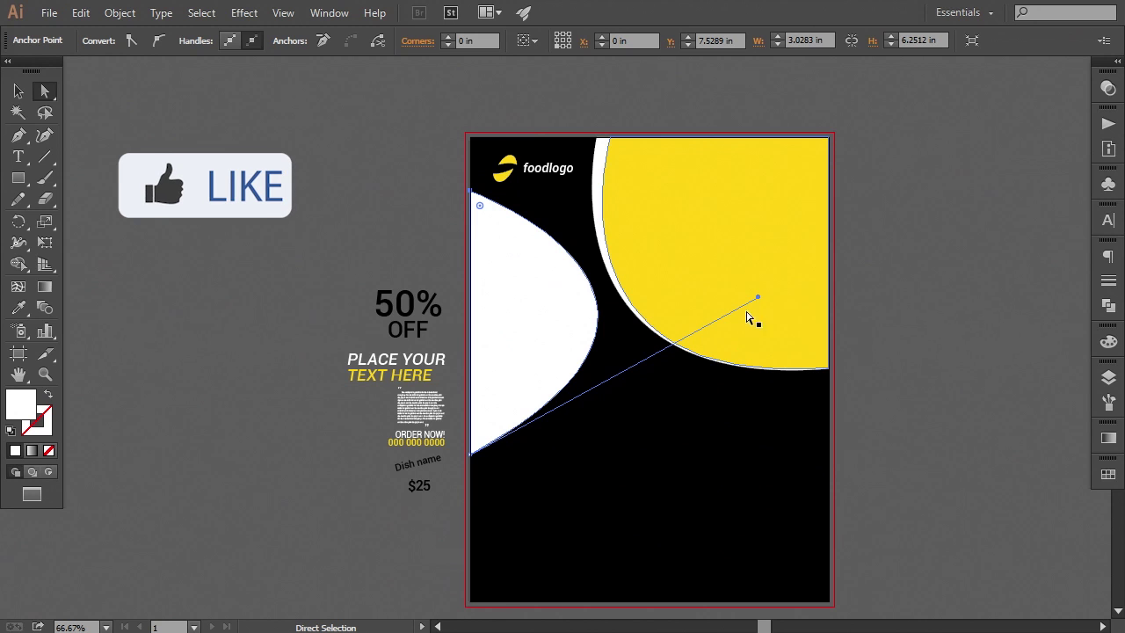
{"action": "left_click_drag", "start_coordinate": [755, 299], "coordinate": [760, 297]}
{"action": "left_click", "coordinate": [911, 404]}
{"action": "left_click_drag", "start_coordinate": [912, 404], "coordinate": [876, 395]}
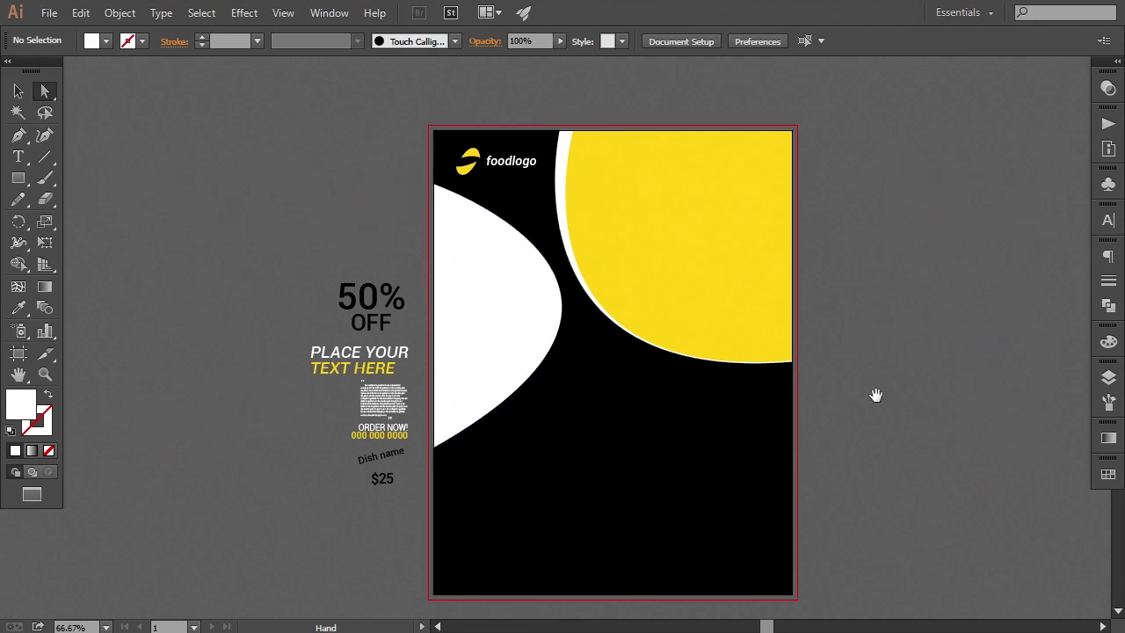
Step: Copy the white left-edge shape and paste the duplicate in front, ready for anchor editing
{"action": "left_click", "coordinate": [17, 92]}
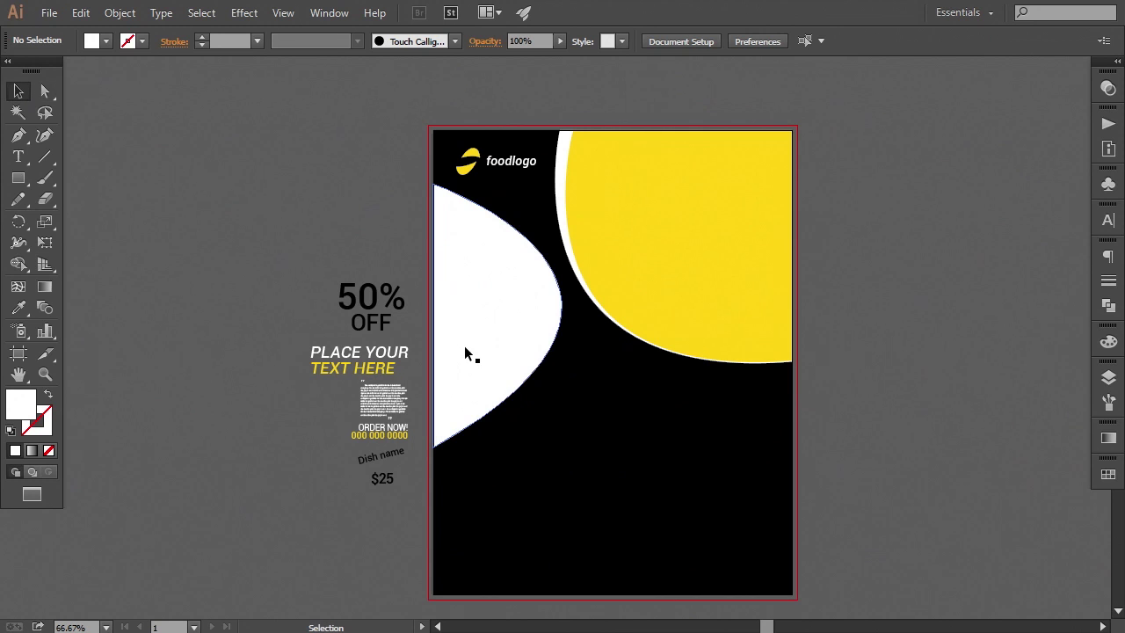
{"action": "left_click", "coordinate": [466, 343]}
{"action": "left_click", "coordinate": [80, 12]}
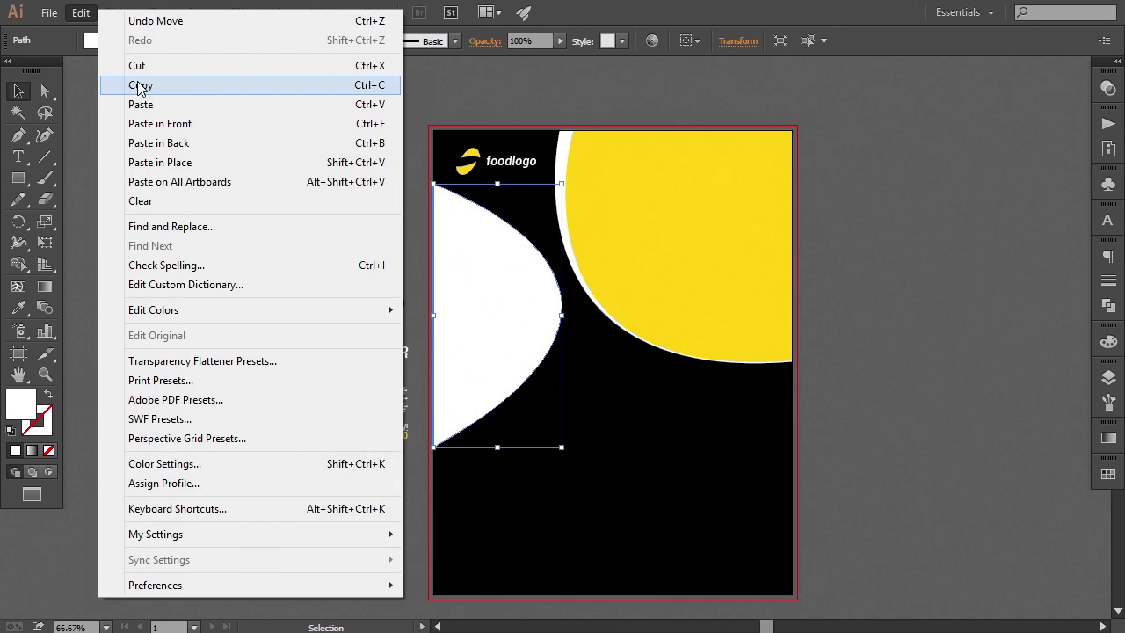
{"action": "left_click", "coordinate": [139, 85]}
{"action": "left_click", "coordinate": [80, 12]}
{"action": "left_click", "coordinate": [150, 123]}
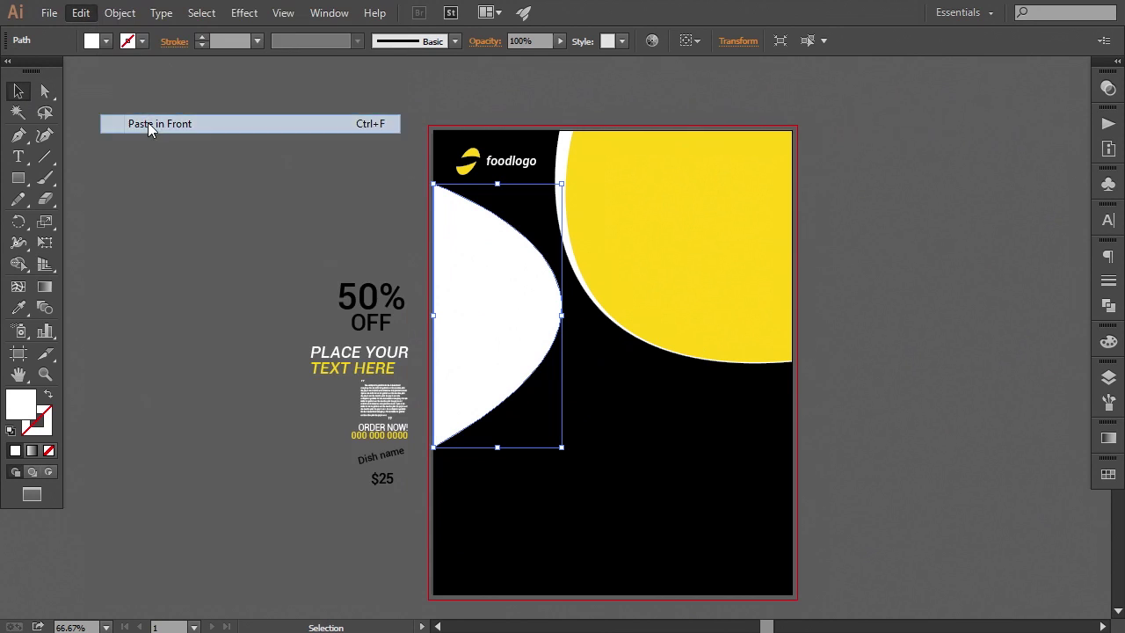
{"action": "left_click", "coordinate": [44, 90]}
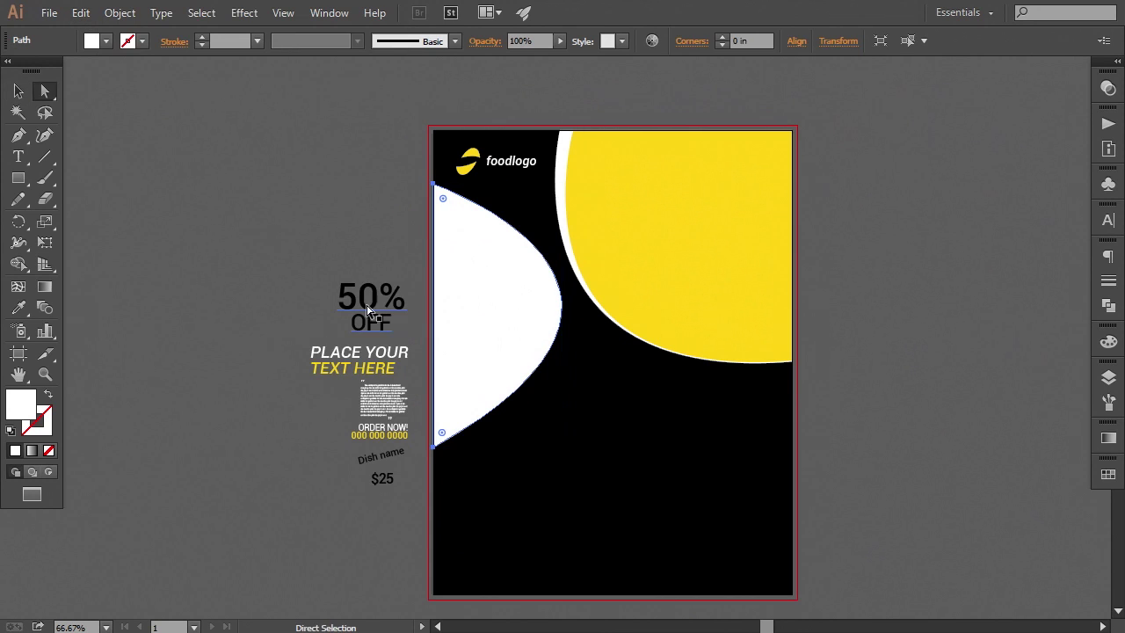
Step: Raise the duplicate's lower anchor for a height of about 5.84 in and fill the duplicate with yellow sampled from the large upper-right shape
{"action": "left_click", "coordinate": [434, 447]}
{"action": "left_click_drag", "start_coordinate": [435, 447], "coordinate": [436, 431]}
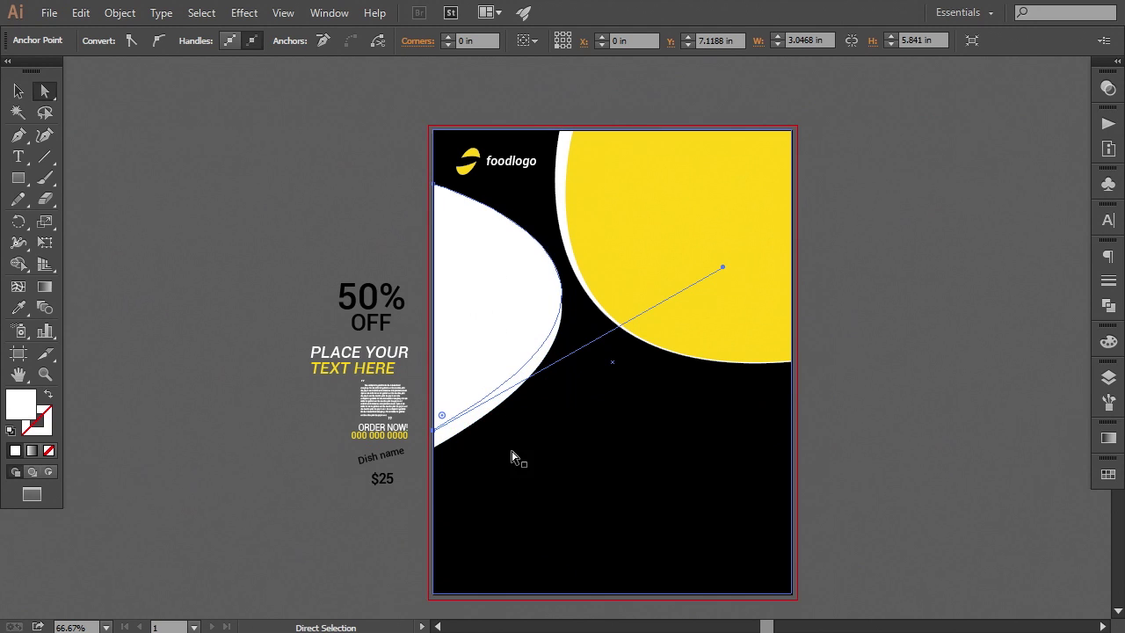
{"action": "left_click", "coordinate": [18, 307]}
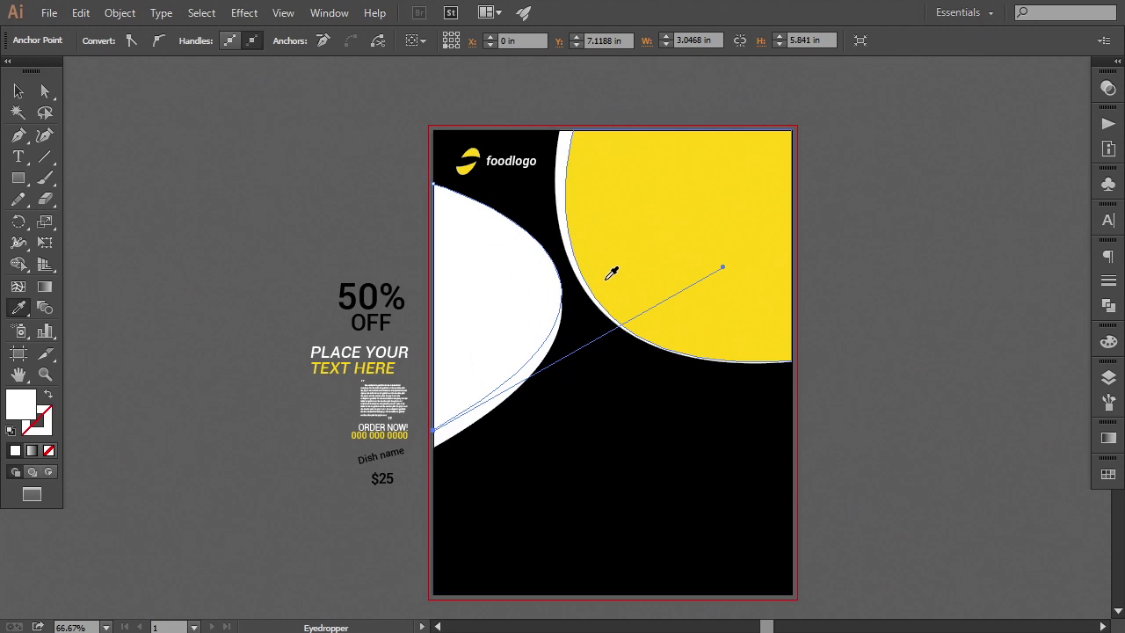
{"action": "left_click", "coordinate": [606, 270]}
Step: Lower the yellow duplicate's upper anchor slightly and nudge its lower anchor down to Y 7.2022 in, for a height of 5.8827 in
{"action": "left_click", "coordinate": [40, 91]}
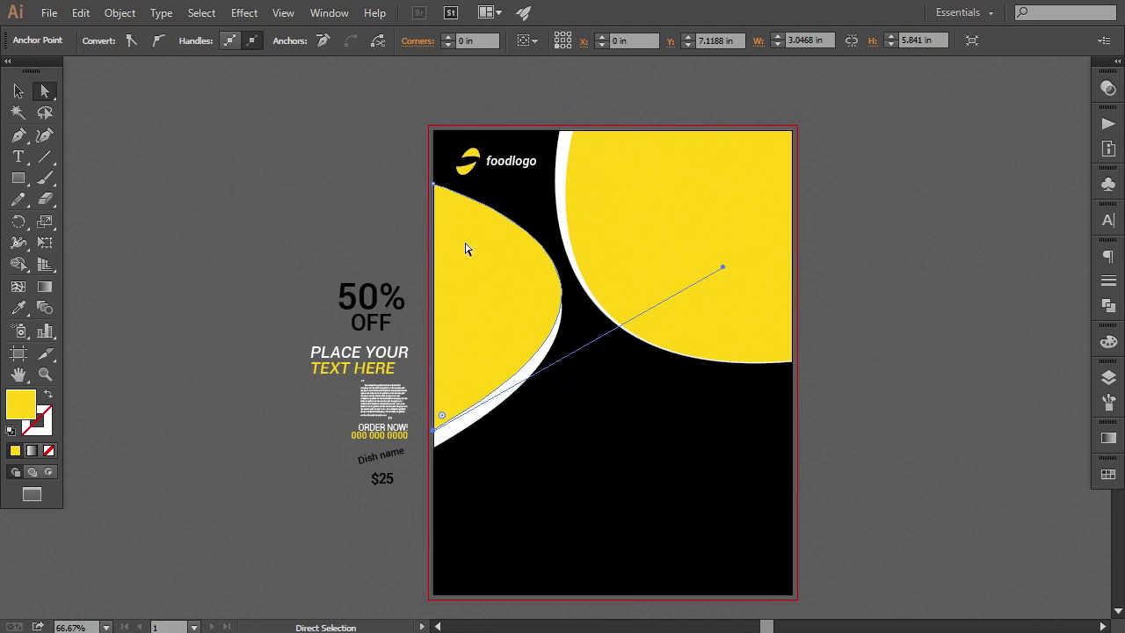
{"action": "left_click", "coordinate": [436, 183]}
{"action": "key", "text": "ctrl+plus"}
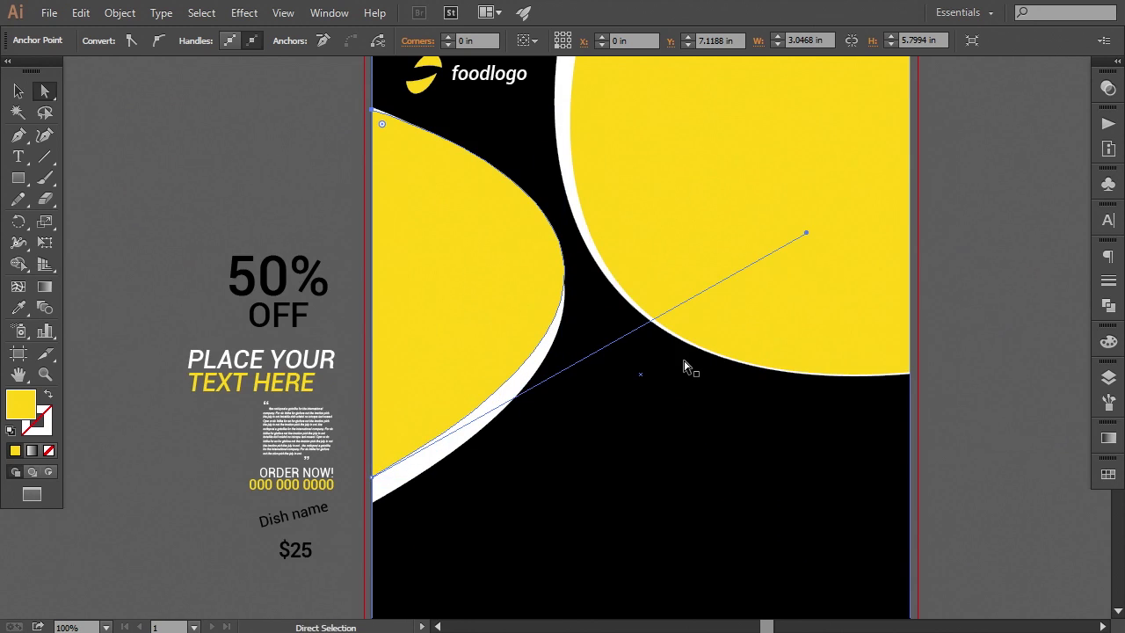
{"action": "left_click_drag", "start_coordinate": [674, 351], "coordinate": [673, 405]}
{"action": "left_click", "coordinate": [372, 532]}
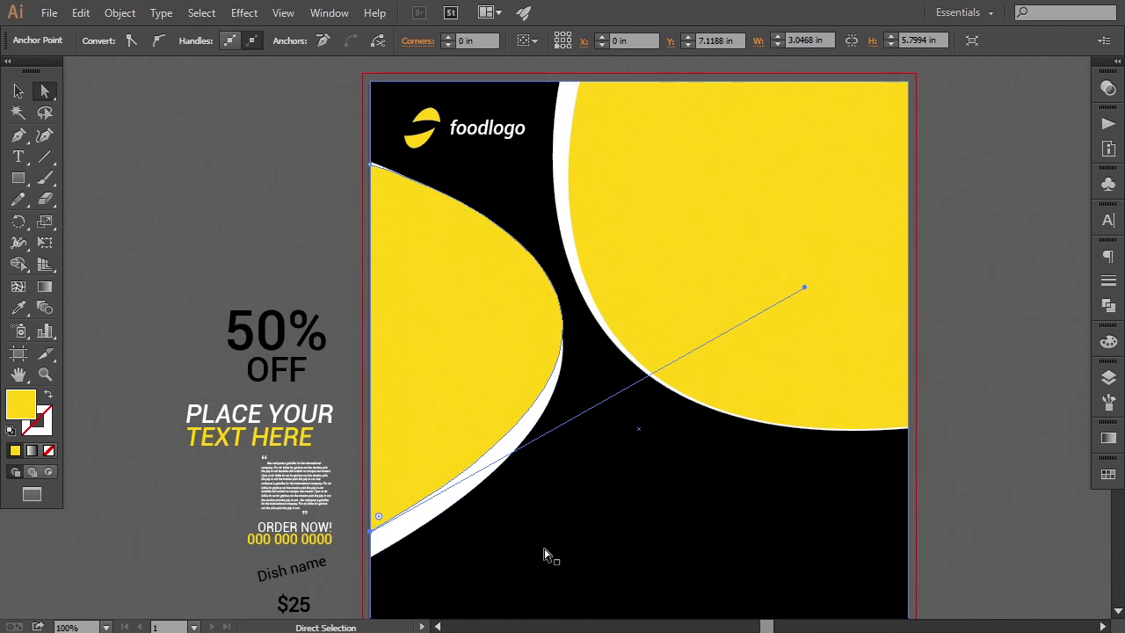
{"action": "key", "text": "Down"}
{"action": "key", "text": "Down"}
{"action": "key", "text": "Down"}
{"action": "key", "text": "Up"}
{"action": "key", "text": "Up"}
{"action": "key", "text": "Up"}
{"action": "key", "text": "Up"}
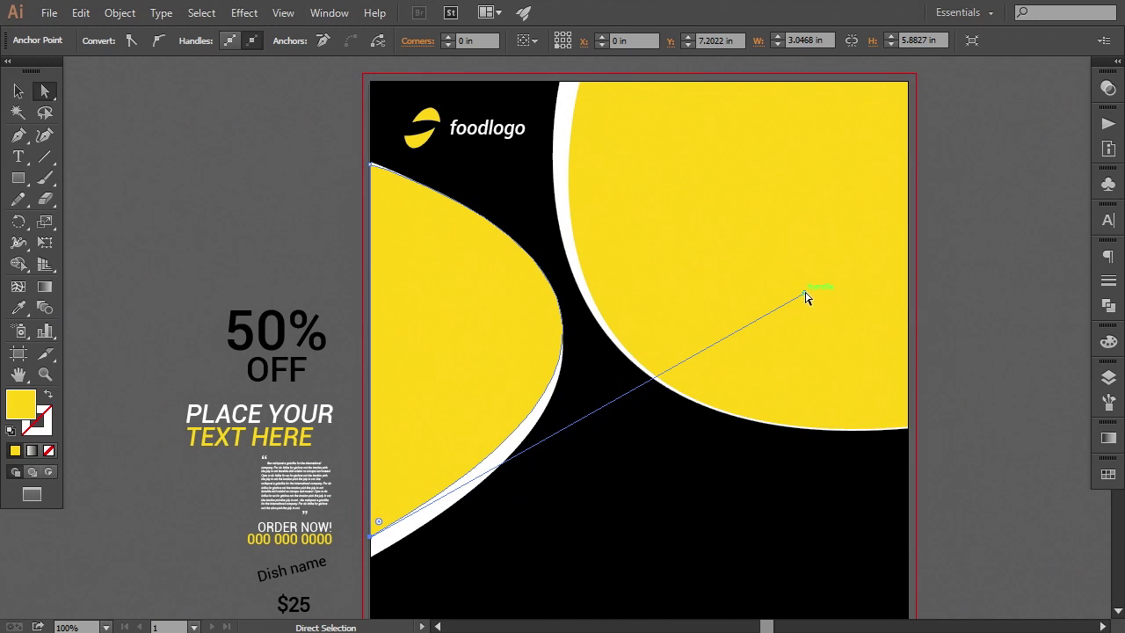
Step: Pull the yellow left shape's lower direction handle inward for a width of about 2.94 in, adjust its upper anchor slightly, and deselect it
{"action": "left_click_drag", "start_coordinate": [802, 290], "coordinate": [789, 313]}
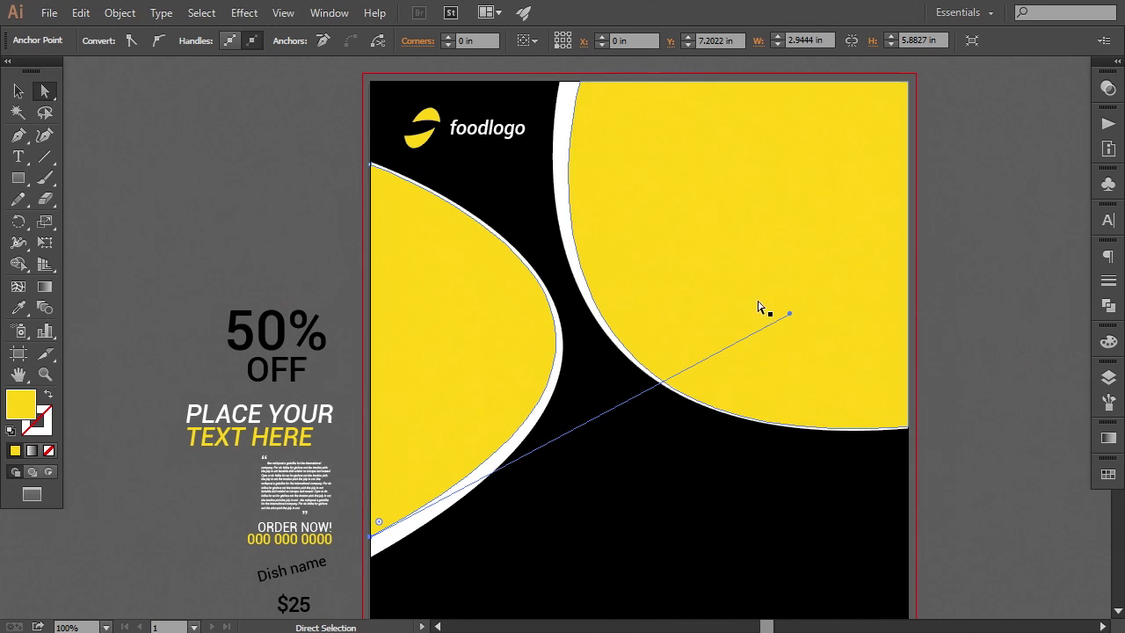
{"action": "left_click", "coordinate": [372, 167]}
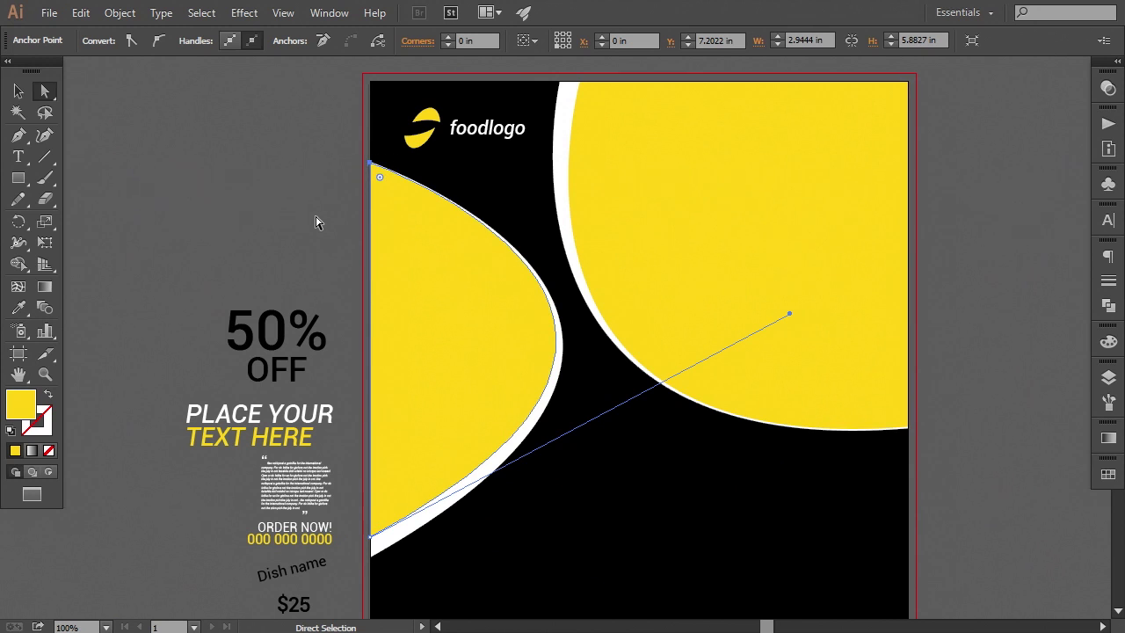
{"action": "left_click", "coordinate": [244, 240]}
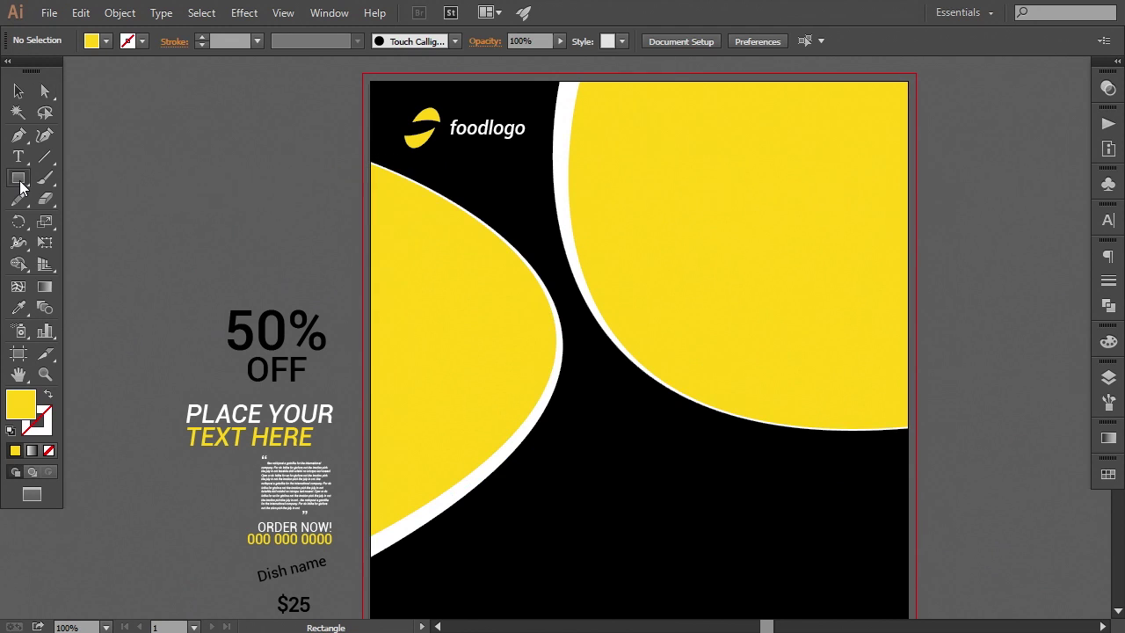
Step: Draw a yellow circle with the Ellipse tool over the gap where the left and right curved shapes nearly meet
{"action": "left_click_drag", "start_coordinate": [19, 180], "coordinate": [86, 220]}
{"action": "left_click_drag", "start_coordinate": [491, 229], "coordinate": [629, 366]}
{"action": "left_click", "coordinate": [18, 91]}
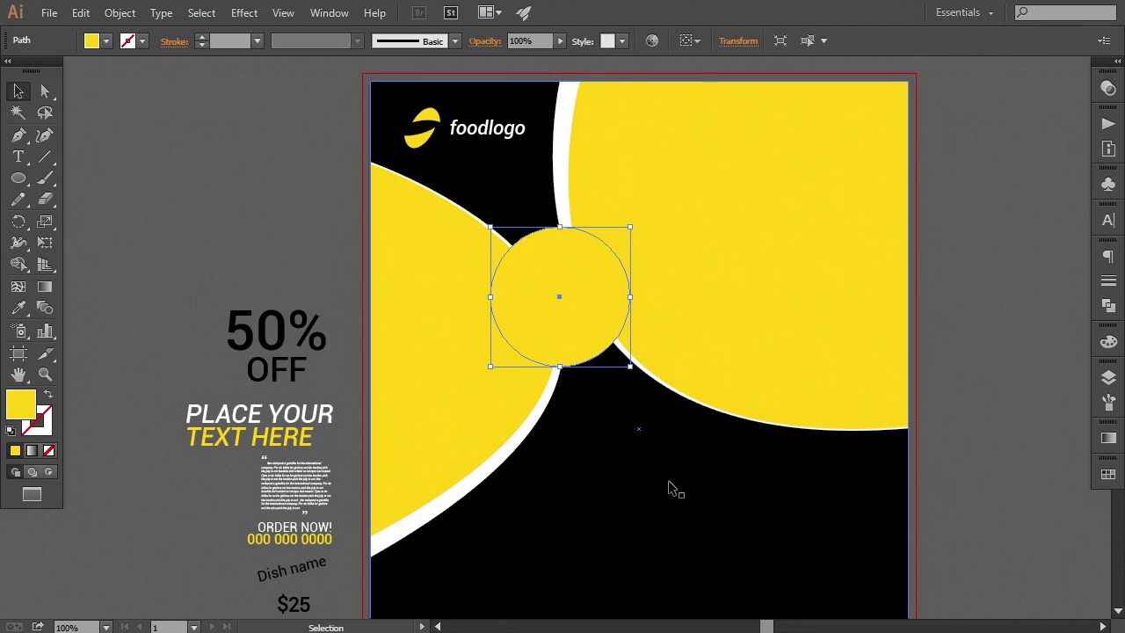
Step: Nudge the circle upward and slightly left so it overlaps both curved shapes below the logo
{"action": "key", "text": "Up"}
{"action": "key", "text": "Up"}
{"action": "key", "text": "Up"}
{"action": "key", "text": "Up"}
{"action": "key", "text": "Up"}
{"action": "key", "text": "Up"}
{"action": "key", "text": "Up"}
{"action": "key", "text": "Up"}
{"action": "key", "text": "Up"}
{"action": "key", "text": "Up"}
{"action": "key", "text": "Up"}
{"action": "key", "text": "Up"}
{"action": "key", "text": "Up"}
{"action": "key", "text": "Up"}
{"action": "key", "text": "Up"}
{"action": "key", "text": "Up"}
{"action": "key", "text": "Up"}
{"action": "key", "text": "Up"}
{"action": "key", "text": "Up"}
{"action": "key", "text": "Up"}
{"action": "key", "text": "Up"}
{"action": "key", "text": "Up"}
{"action": "key", "text": "Up"}
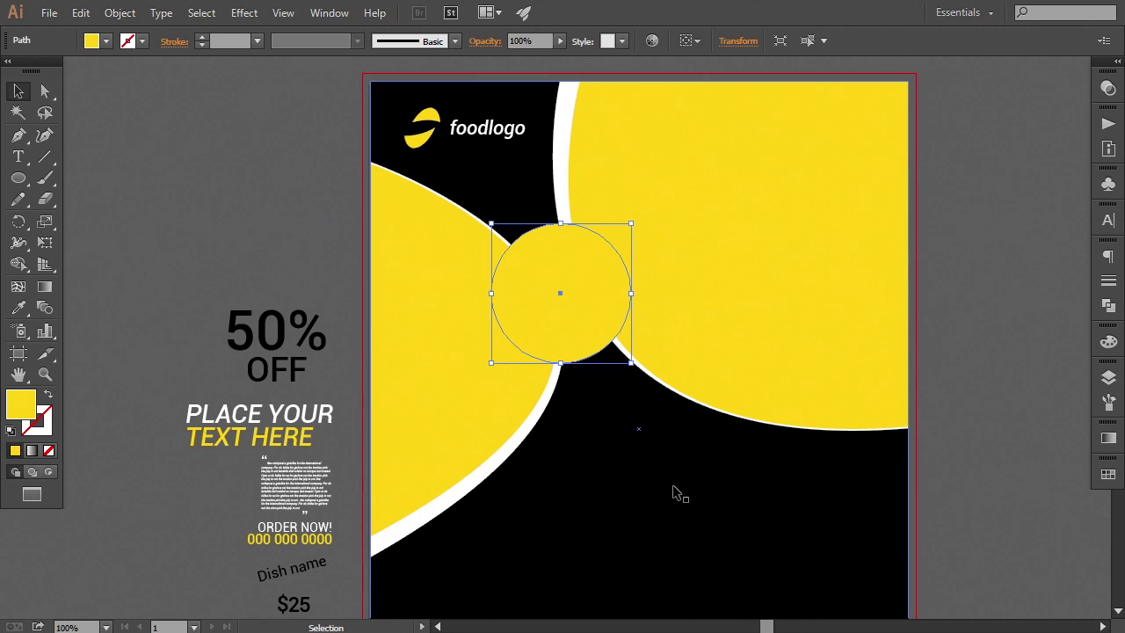
{"action": "key", "text": "Left"}
{"action": "key", "text": "Left"}
{"action": "key", "text": "Left"}
{"action": "key", "text": "Left"}
{"action": "key", "text": "Left"}
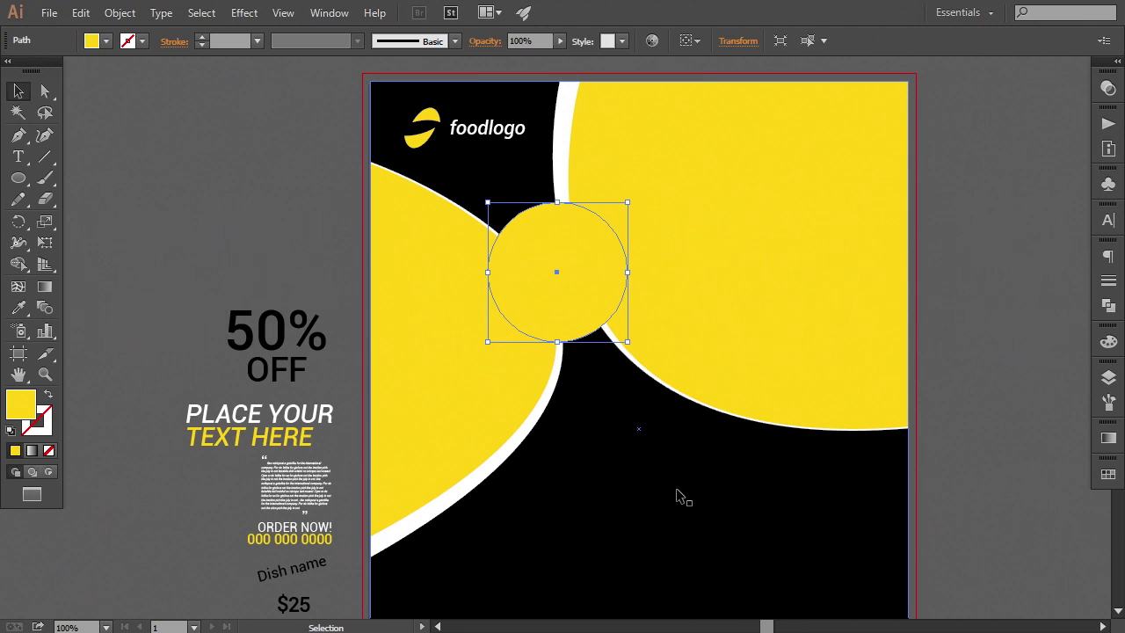
{"action": "key", "text": "Down"}
{"action": "key", "text": "Down"}
{"action": "key", "text": "Down"}
{"action": "key", "text": "Down"}
{"action": "key", "text": "Down"}
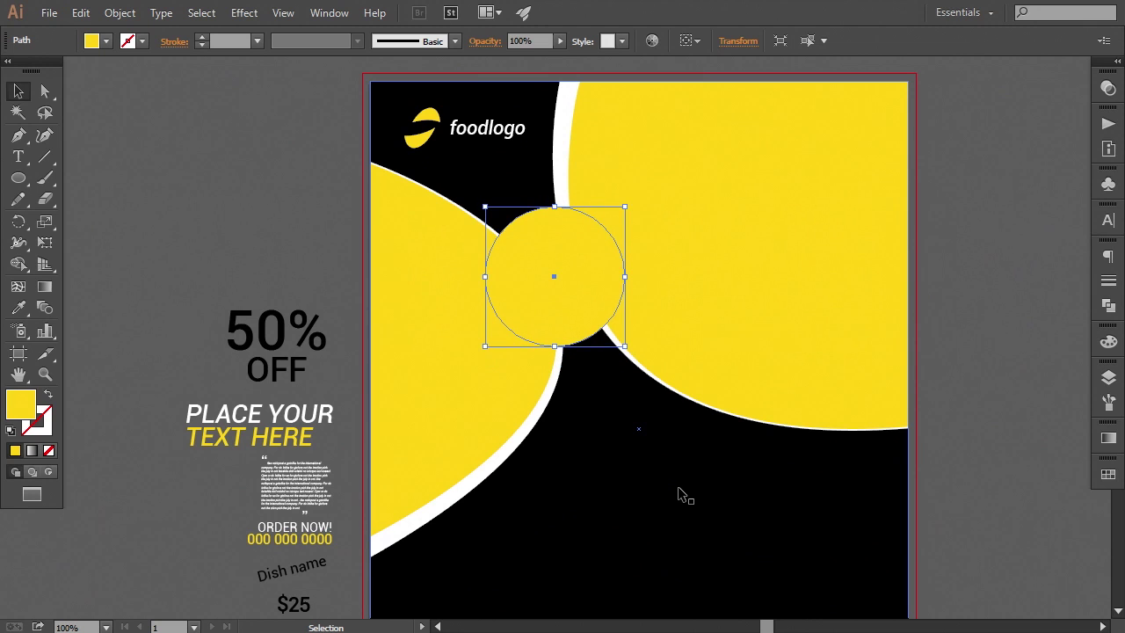
Step: Change the circle's fill to white
{"action": "double_click", "coordinate": [23, 408]}
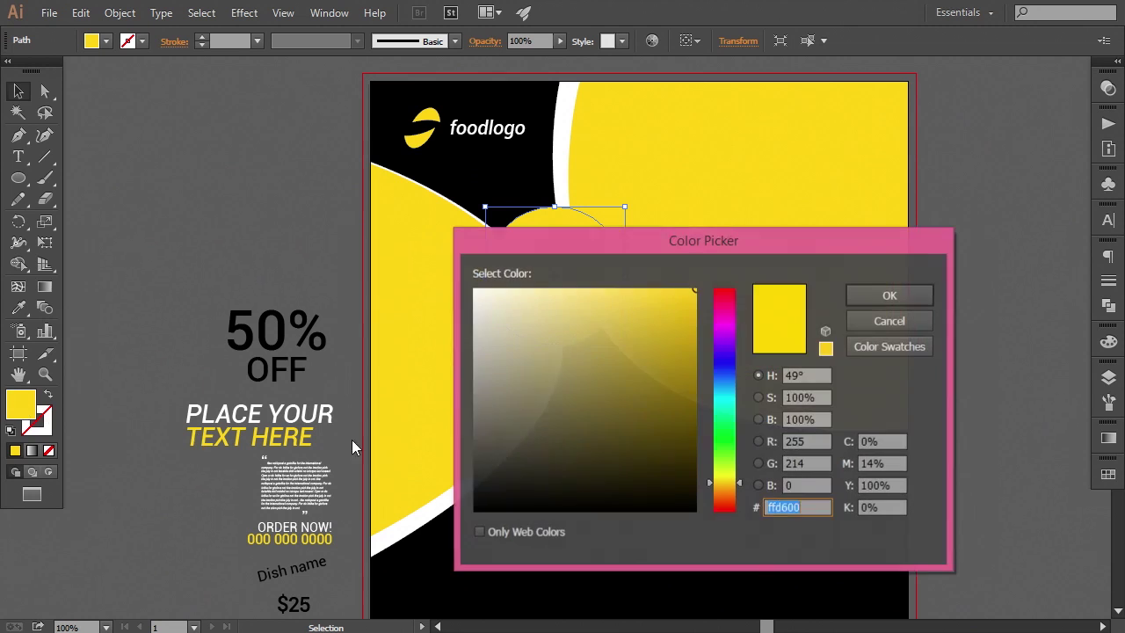
{"action": "left_click_drag", "start_coordinate": [472, 321], "coordinate": [453, 275]}
{"action": "left_click", "coordinate": [881, 296]}
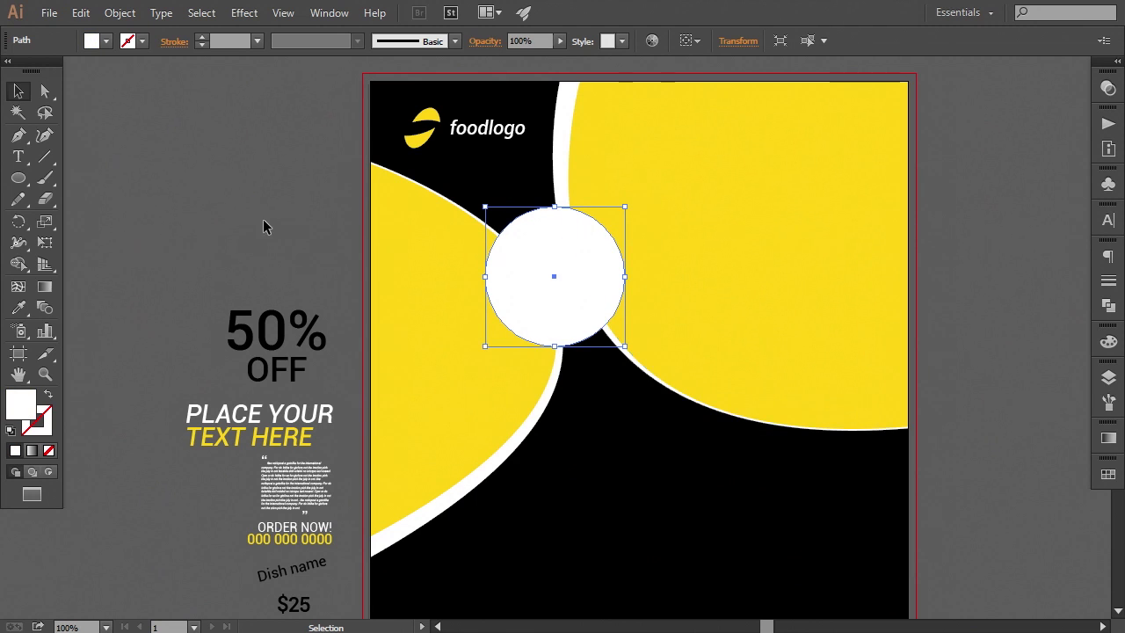
Step: Copy the white circle, paste the duplicate in front, and scale it down slightly about its centre
{"action": "left_click", "coordinate": [83, 14]}
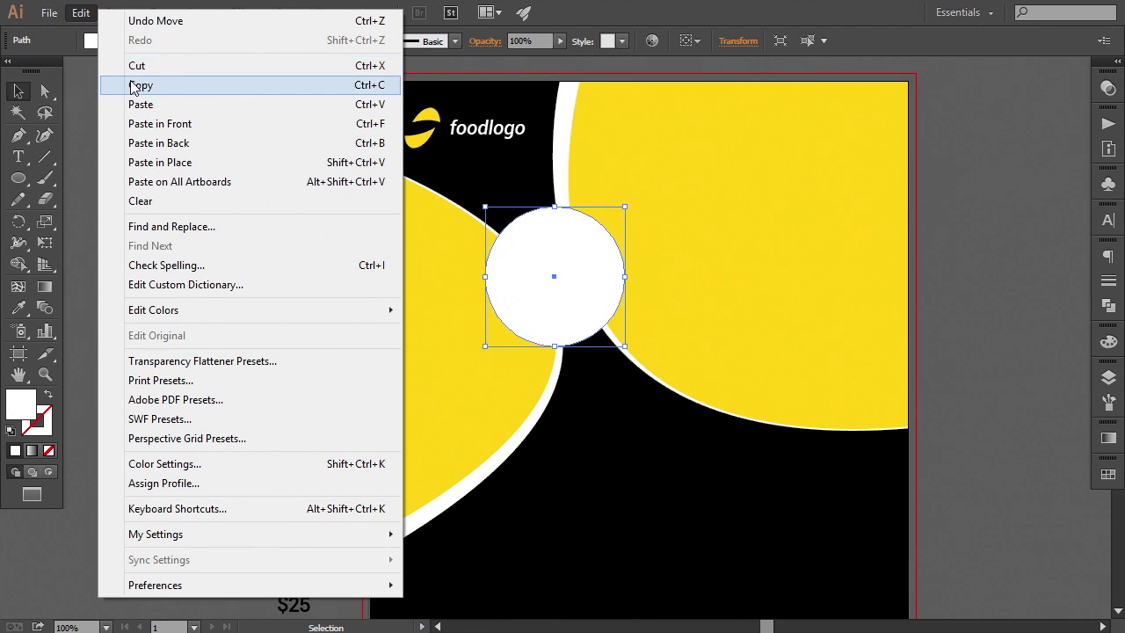
{"action": "left_click", "coordinate": [132, 84]}
{"action": "left_click", "coordinate": [79, 13]}
{"action": "left_click", "coordinate": [156, 124]}
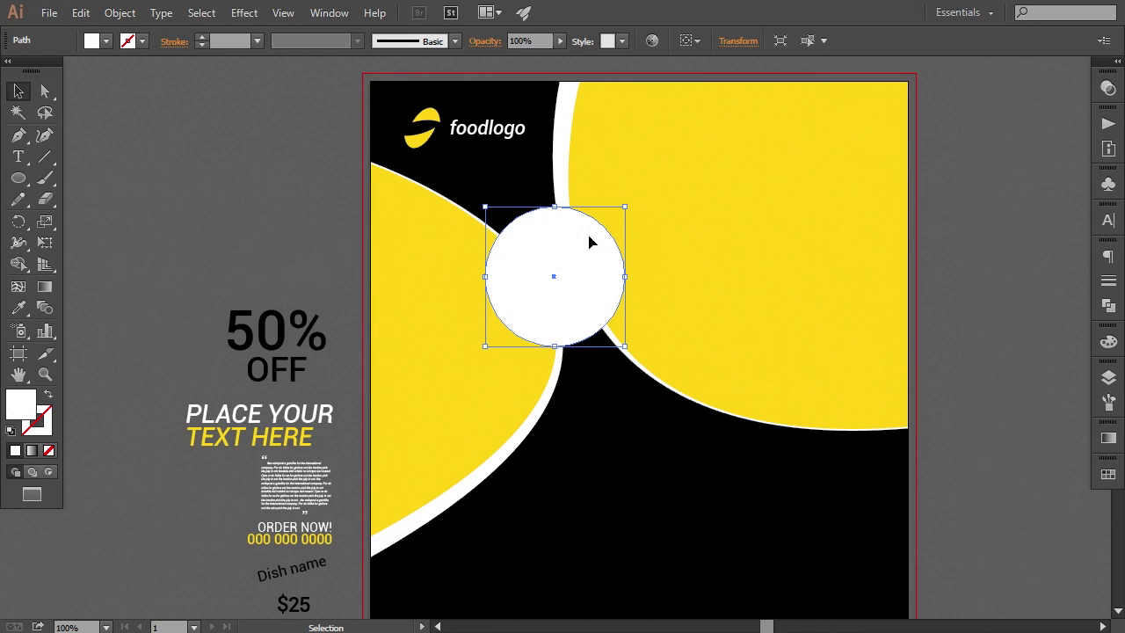
{"action": "left_click_drag", "start_coordinate": [623, 206], "coordinate": [619, 208]}
Step: Fill the inner circle with yellow sampled from the large right-hand shape
{"action": "key", "text": "ctrl+plus"}
{"action": "left_click_drag", "start_coordinate": [690, 224], "coordinate": [625, 303]}
{"action": "left_click", "coordinate": [12, 307]}
{"action": "left_click", "coordinate": [724, 334]}
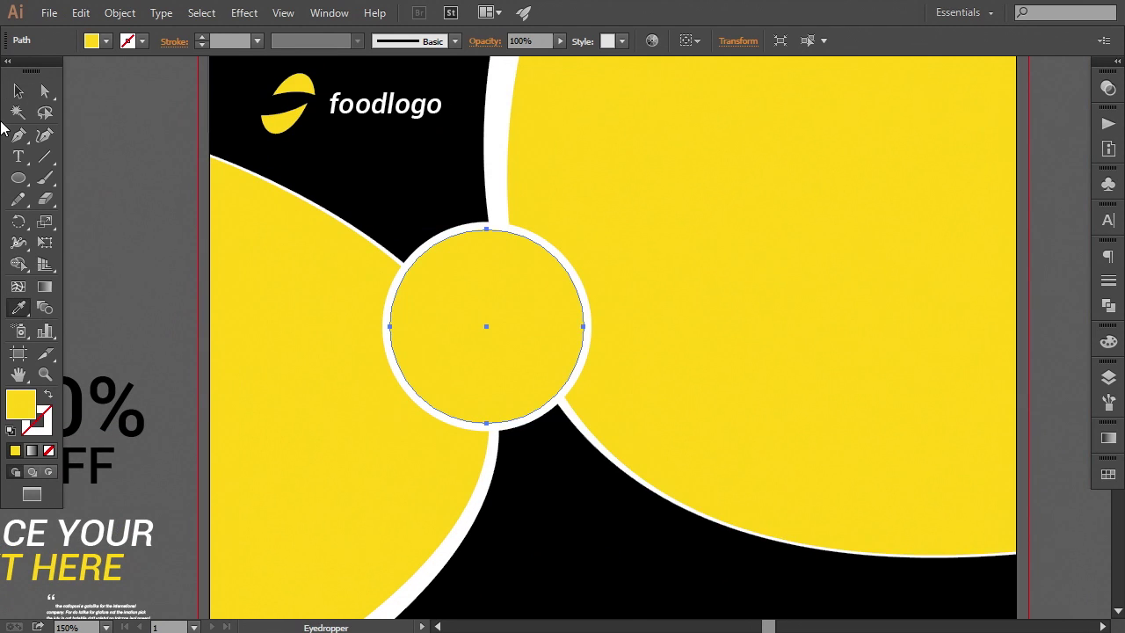
Step: Fine-tune the inner yellow circle's size about its centre to leave a thin, even white ring, and deselect it
{"action": "left_click", "coordinate": [18, 93]}
{"action": "key", "text": "ctrl+plus"}
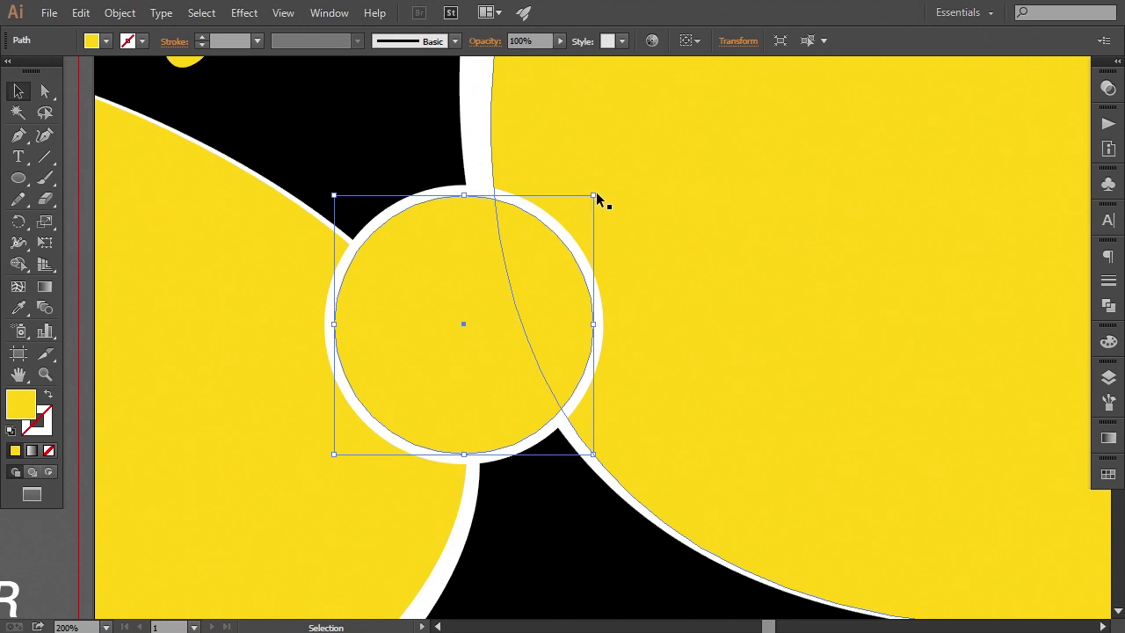
{"action": "left_click_drag", "start_coordinate": [597, 199], "coordinate": [599, 192]}
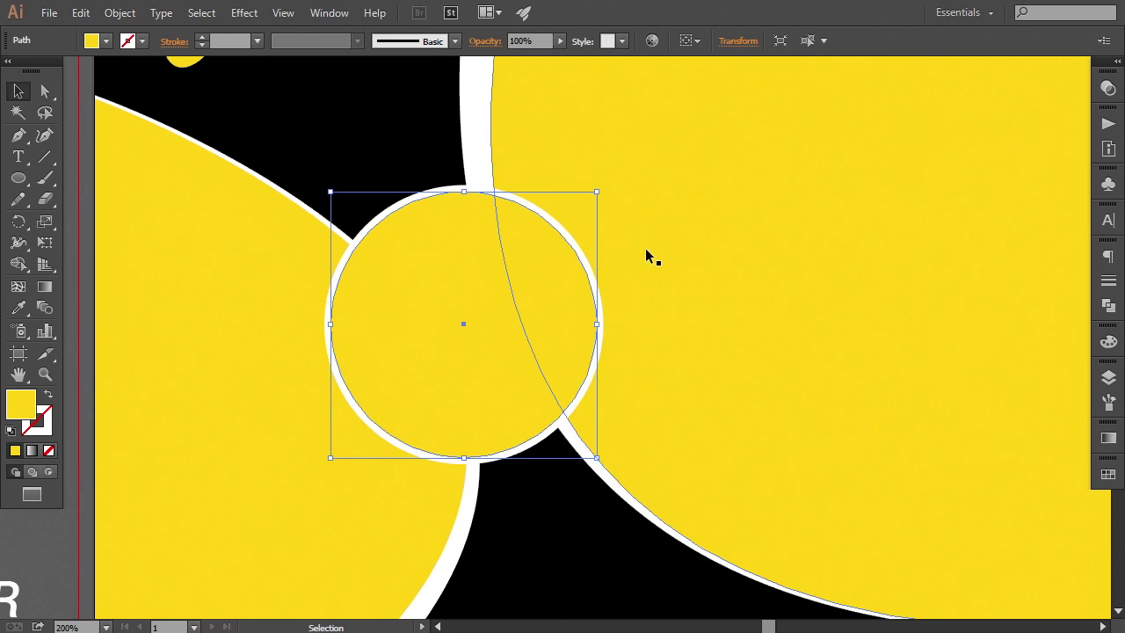
{"action": "key", "text": "ctrl+plus"}
{"action": "key", "text": "ctrl+plus"}
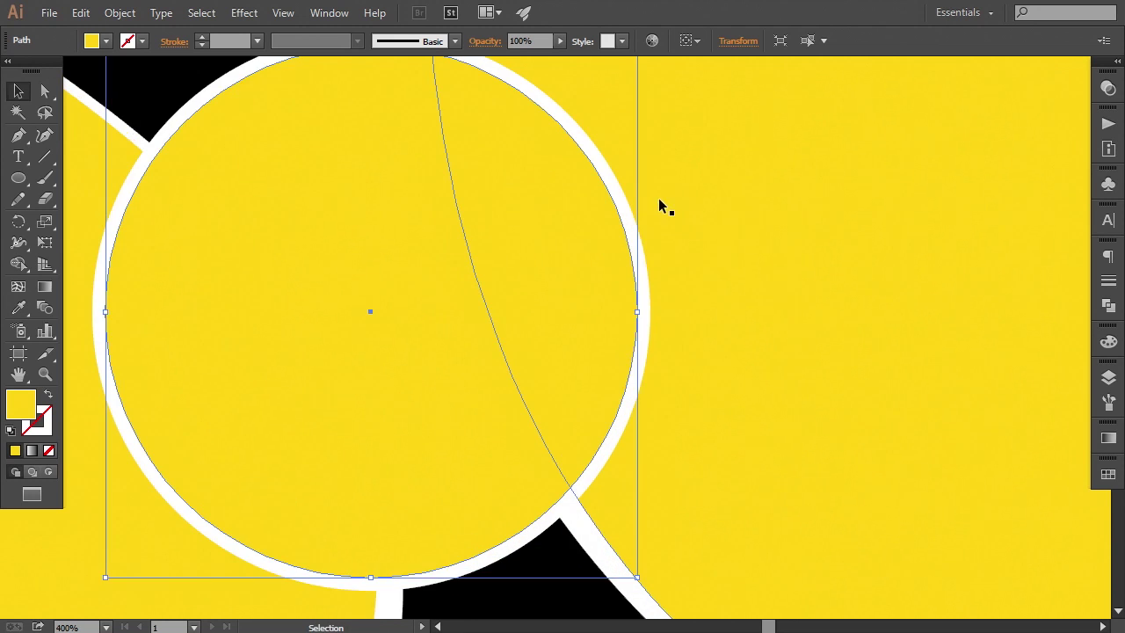
{"action": "left_click_drag", "start_coordinate": [633, 119], "coordinate": [629, 123]}
{"action": "key", "text": "ctrl+minus"}
{"action": "key", "text": "ctrl+minus"}
{"action": "key", "text": "ctrl+minus"}
{"action": "key", "text": "ctrl+minus"}
{"action": "key", "text": "ctrl+minus"}
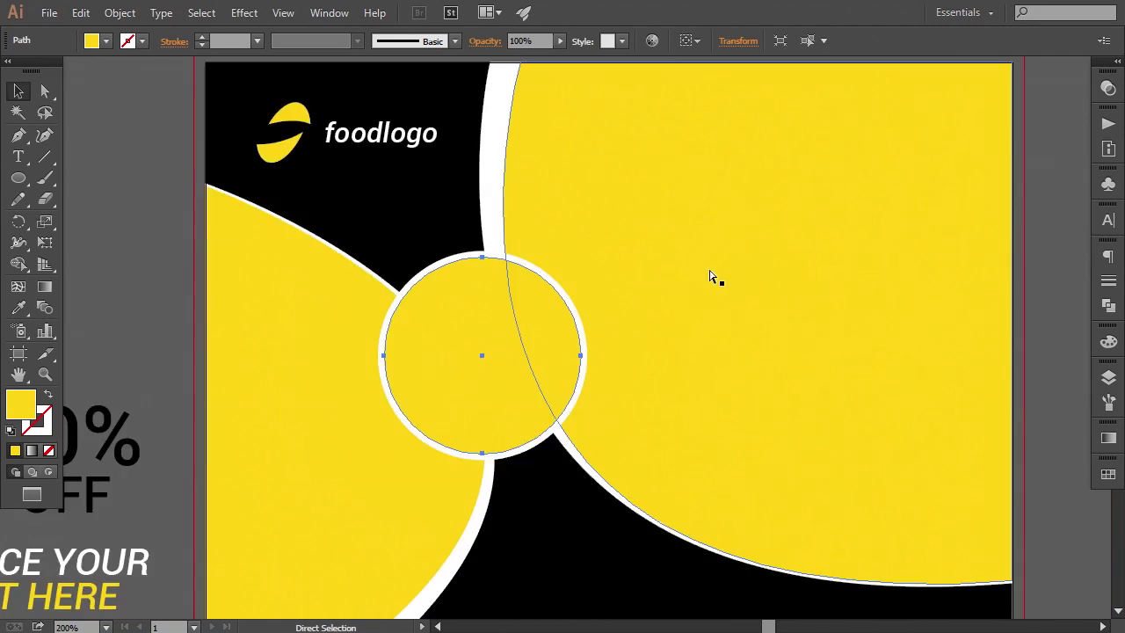
{"action": "left_click", "coordinate": [239, 280]}
Step: Move the "50% OFF" text onto the yellow circle and bring it to the front
{"action": "key", "text": "ctrl+plus"}
{"action": "left_click_drag", "start_coordinate": [263, 373], "coordinate": [274, 298]}
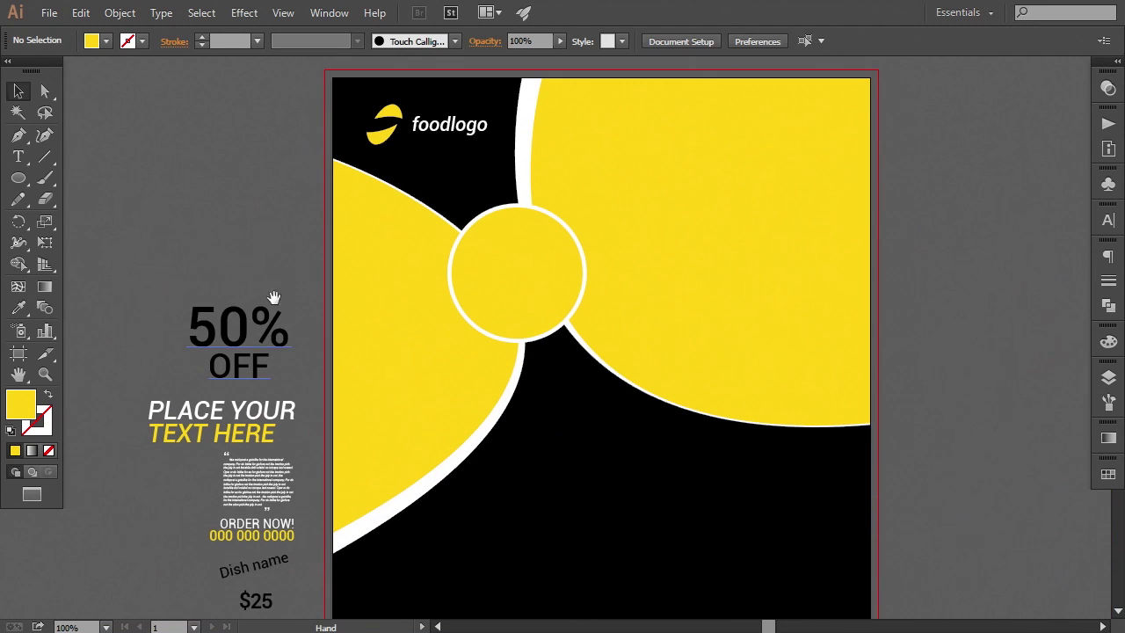
{"action": "left_click_drag", "start_coordinate": [237, 358], "coordinate": [508, 291]}
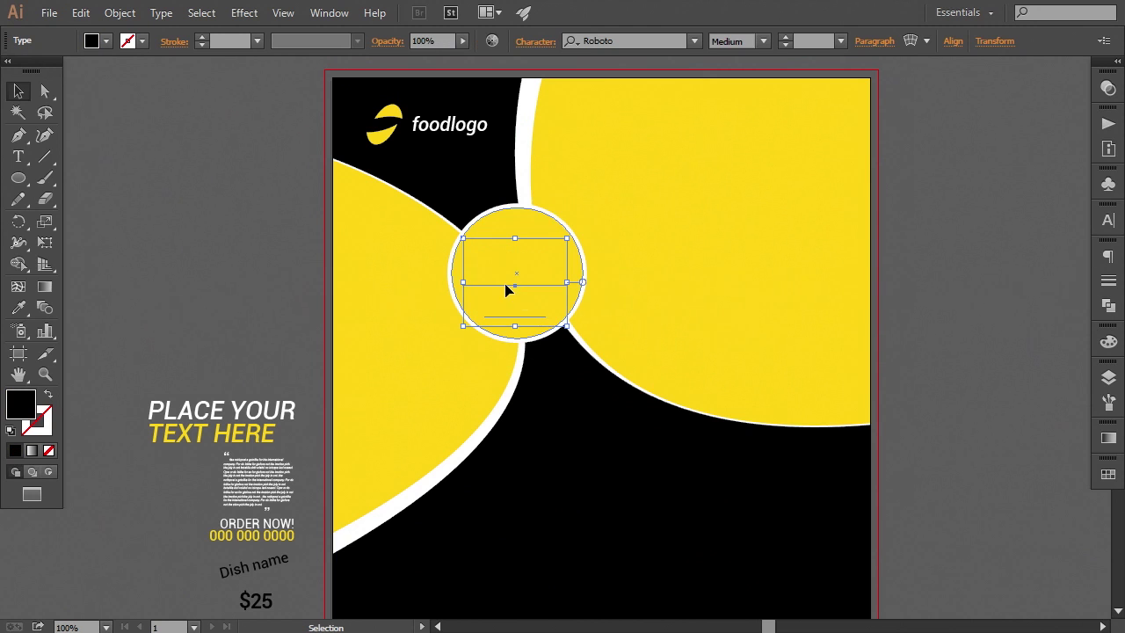
{"action": "right_click", "coordinate": [505, 285]}
{"action": "mouse_move", "coordinate": [645, 450]}
{"action": "left_click", "coordinate": [701, 450]}
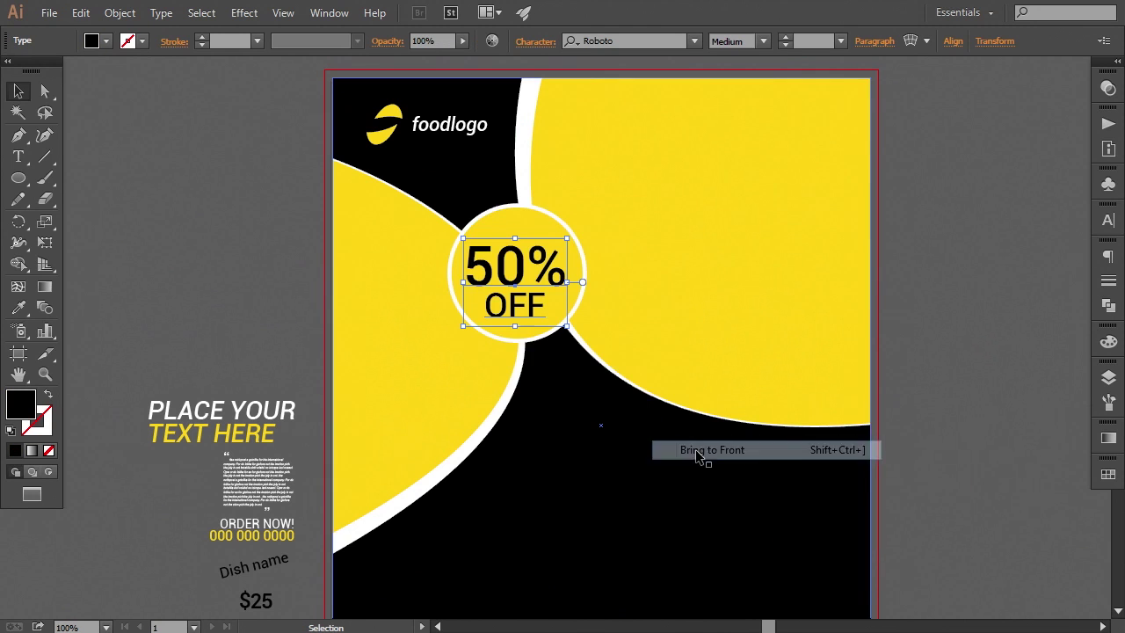
Step: Nudge the "50% OFF" text right and up to centre it in the circle, and deselect it
{"action": "key", "text": "ctrl+plus"}
{"action": "key", "text": "ctrl+plus"}
{"action": "key", "text": "Right"}
{"action": "key", "text": "Right"}
{"action": "key", "text": "Right"}
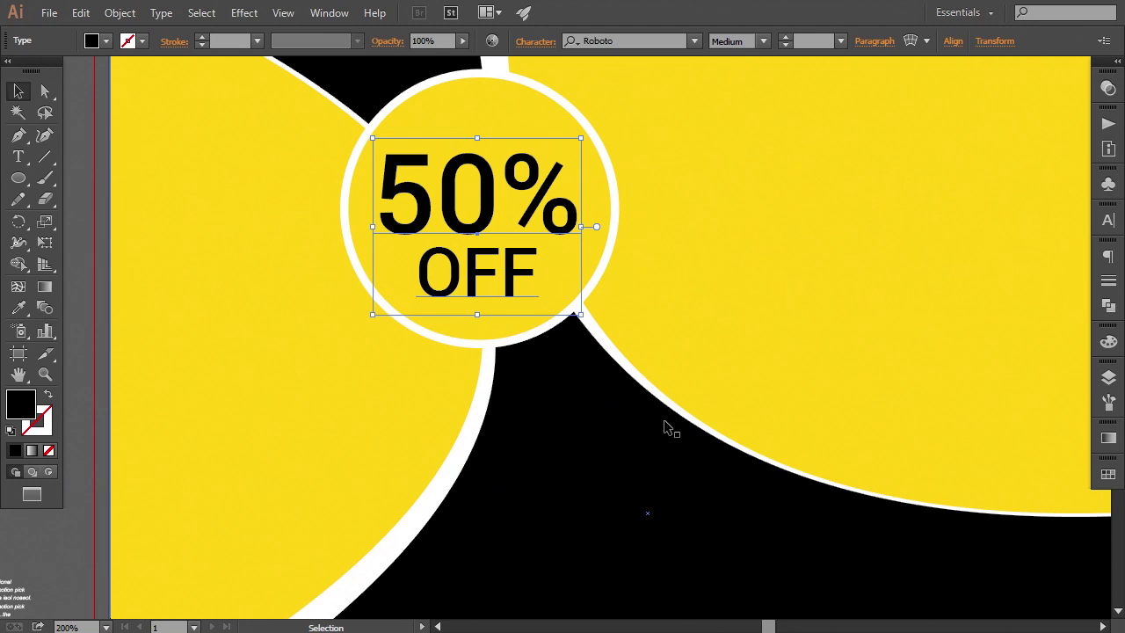
{"action": "key", "text": "Up"}
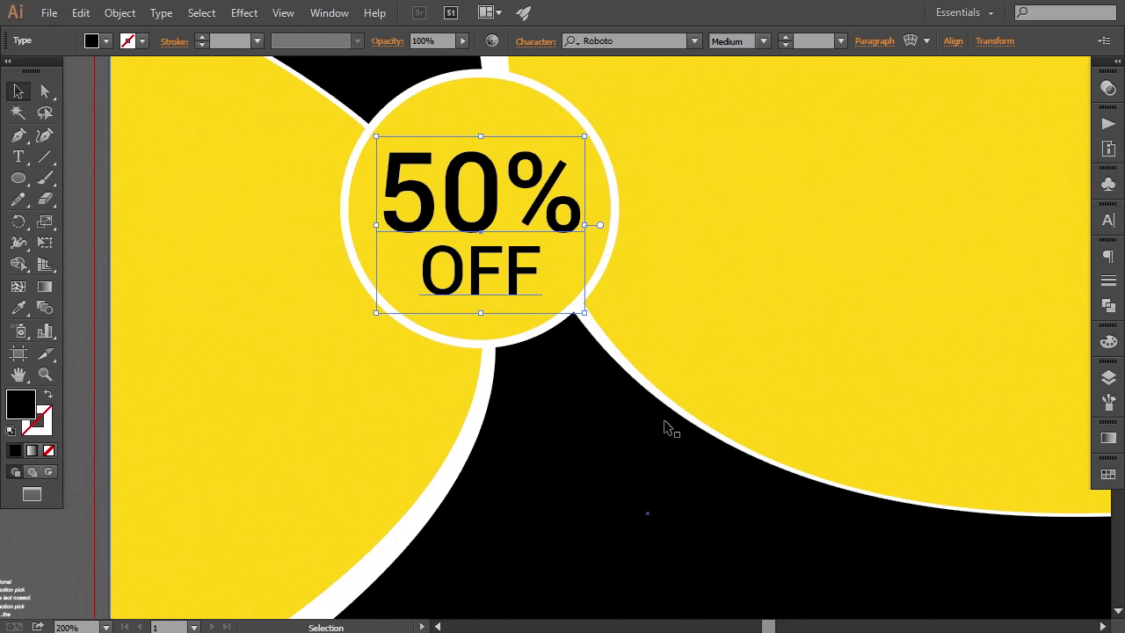
{"action": "key", "text": "Up"}
{"action": "key", "text": "Up"}
{"action": "key", "text": "ctrl+minus"}
{"action": "key", "text": "ctrl+minus"}
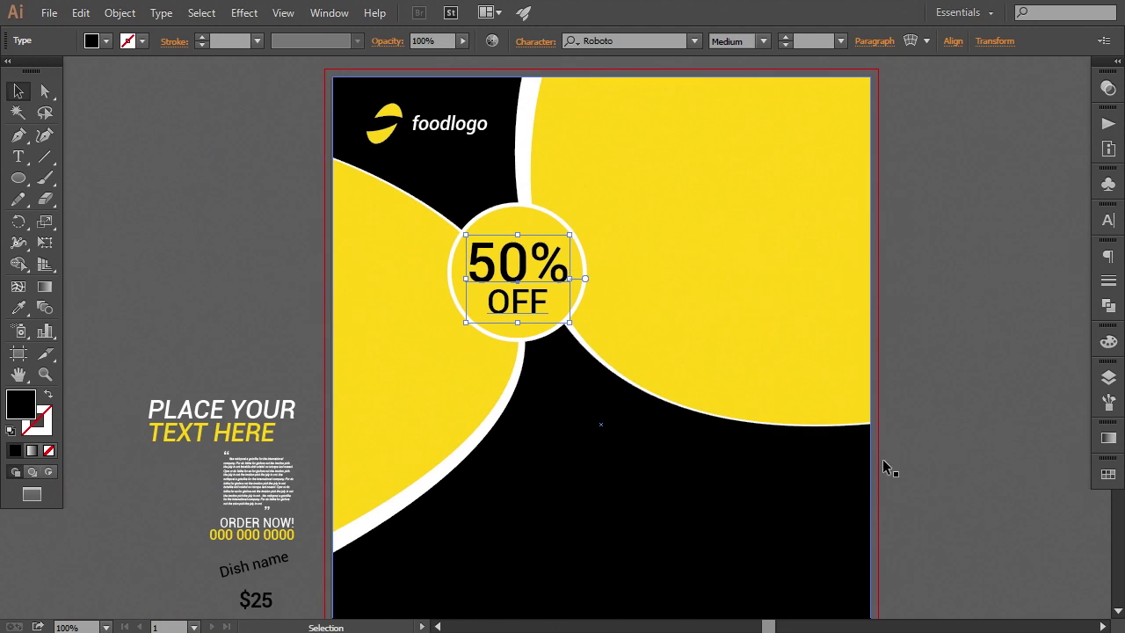
{"action": "left_click", "coordinate": [988, 464]}
Step: Make a final small rightward adjustment to the "OFF" text inside the circle and clear the selection
{"action": "left_click_drag", "start_coordinate": [654, 457], "coordinate": [662, 454]}
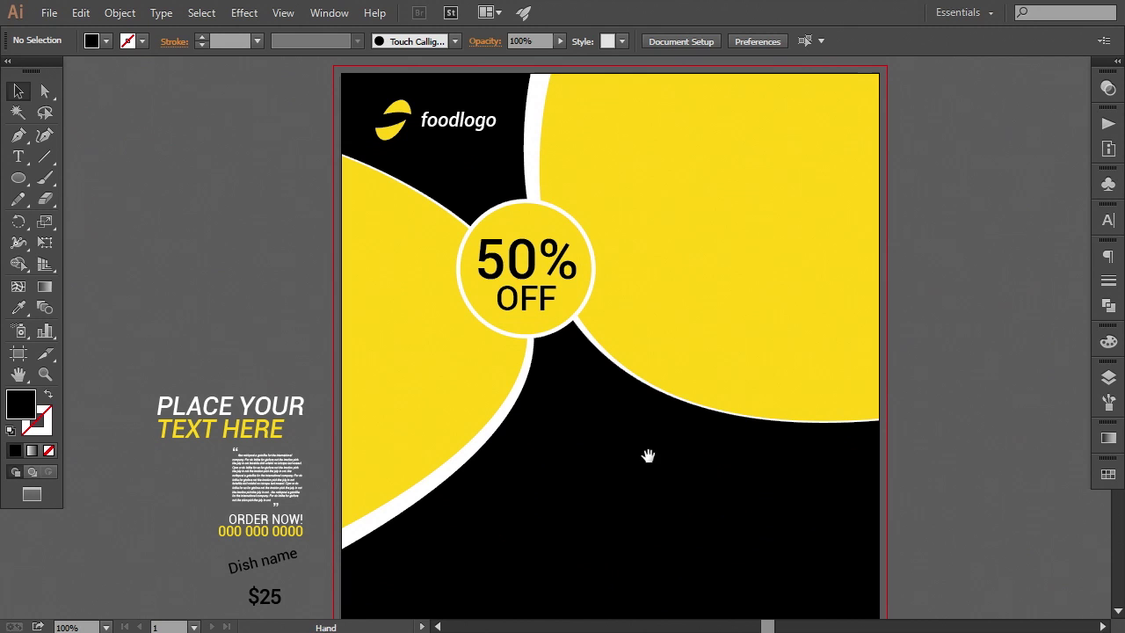
{"action": "left_click", "coordinate": [534, 299]}
{"action": "left_click", "coordinate": [936, 436]}
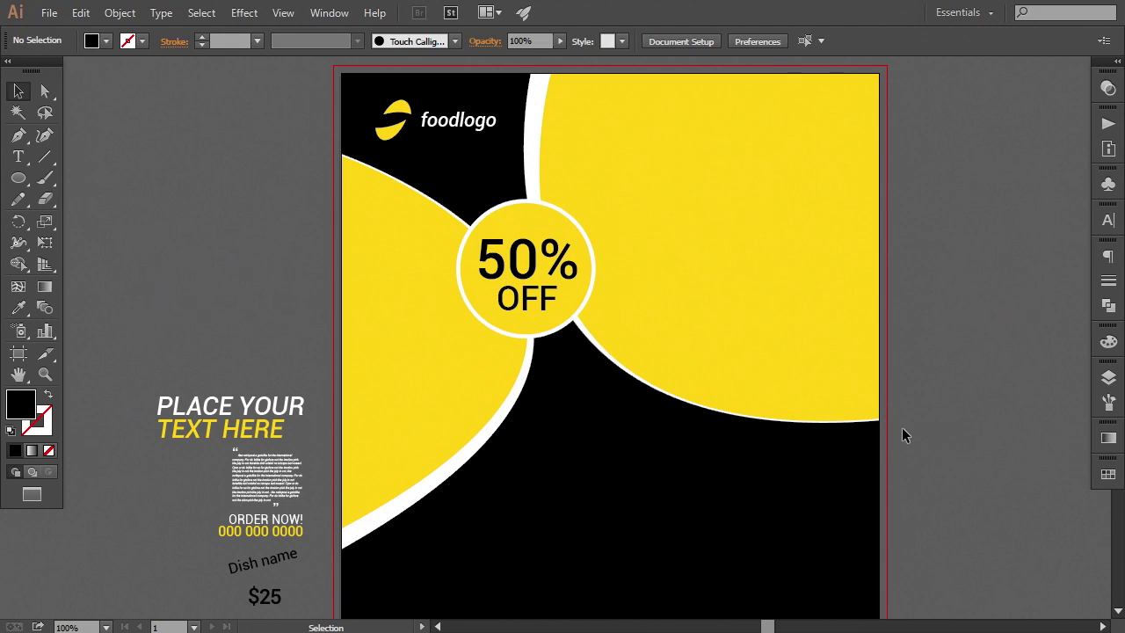
{"action": "left_click_drag", "start_coordinate": [459, 431], "coordinate": [480, 433]}
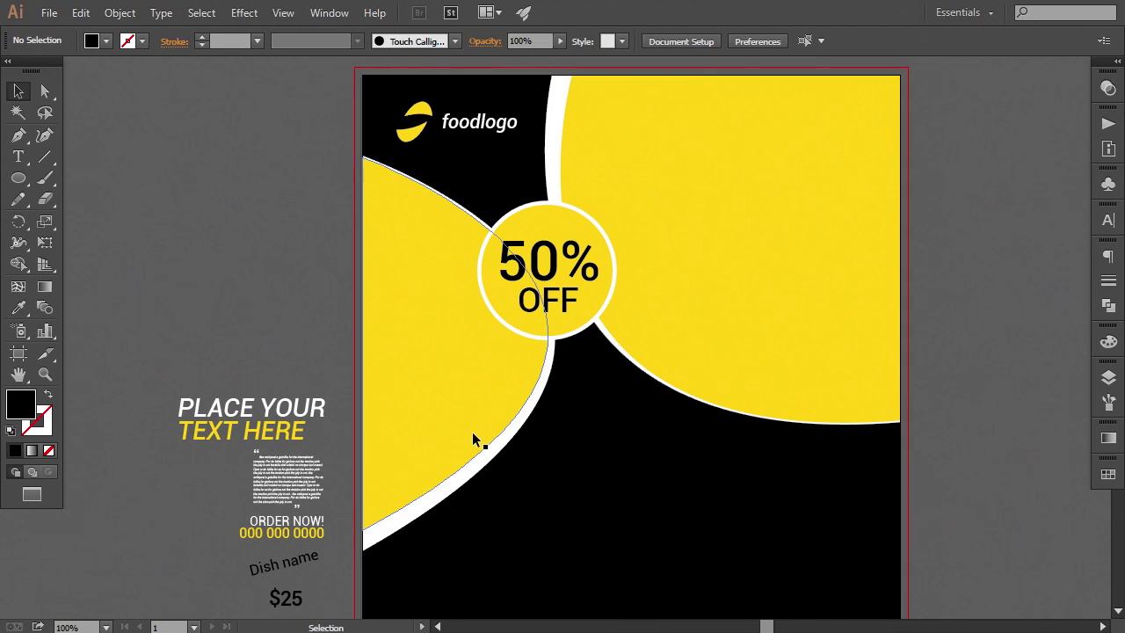
{"action": "left_click", "coordinate": [567, 308]}
{"action": "left_click", "coordinate": [1011, 481]}
Step: Choose the chips-dinner-fast-food-70497 and chopsticks-close-up-cuisine photos from the Stock Image folder in Pictures for placing as linked files
{"action": "left_click_drag", "start_coordinate": [494, 419], "coordinate": [548, 421]}
{"action": "left_click_drag", "start_coordinate": [454, 397], "coordinate": [394, 409]}
{"action": "left_click", "coordinate": [44, 14]}
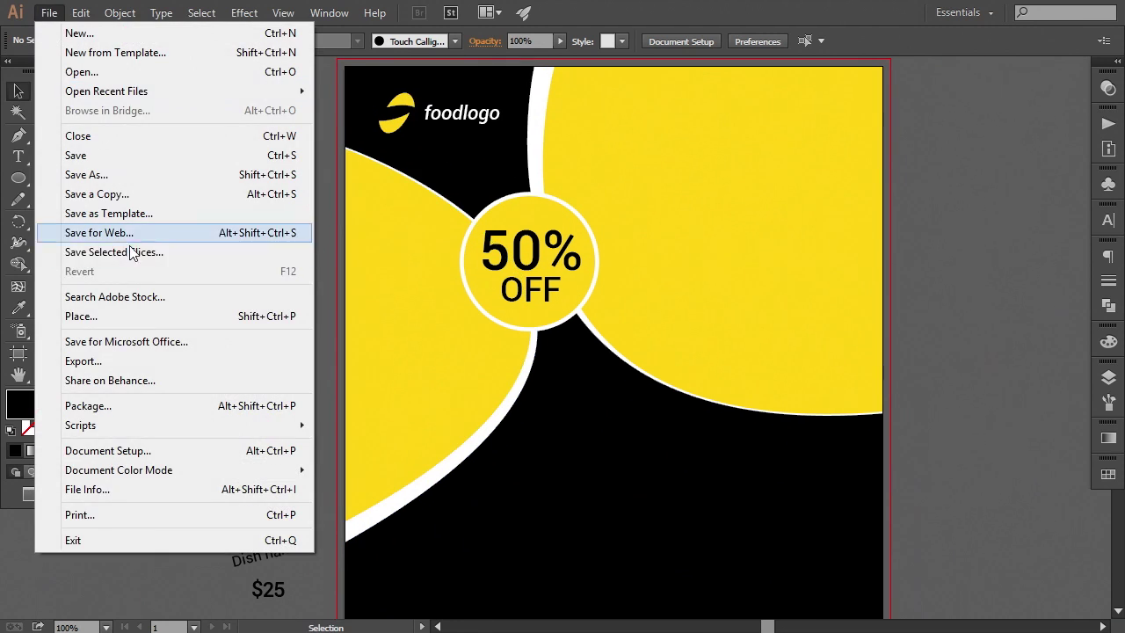
{"action": "left_click", "coordinate": [124, 324]}
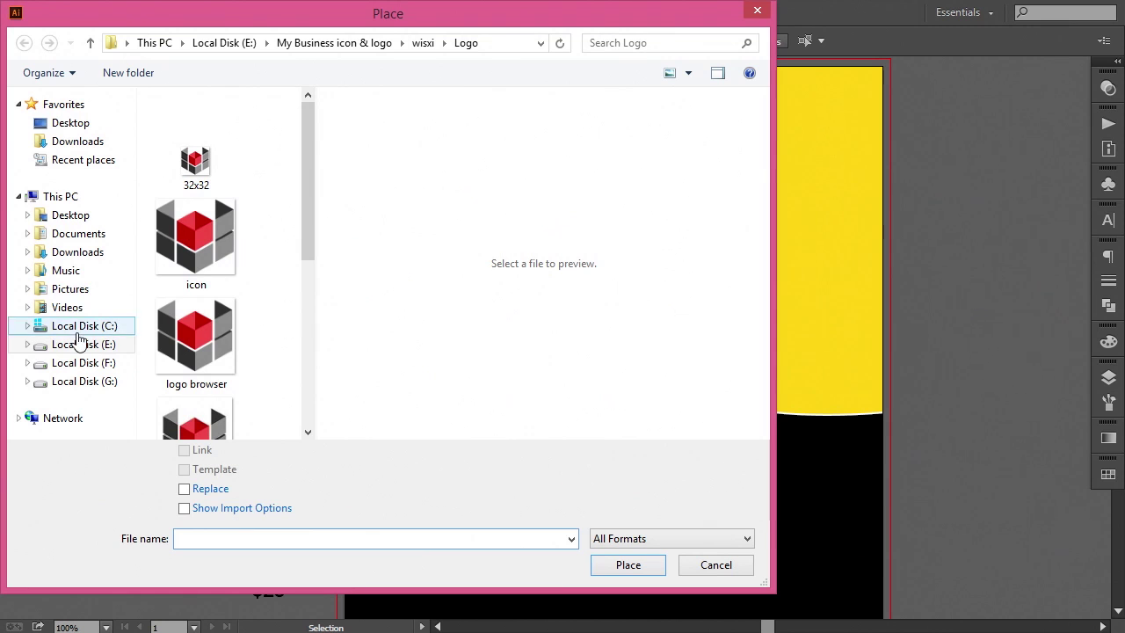
{"action": "left_click", "coordinate": [78, 290]}
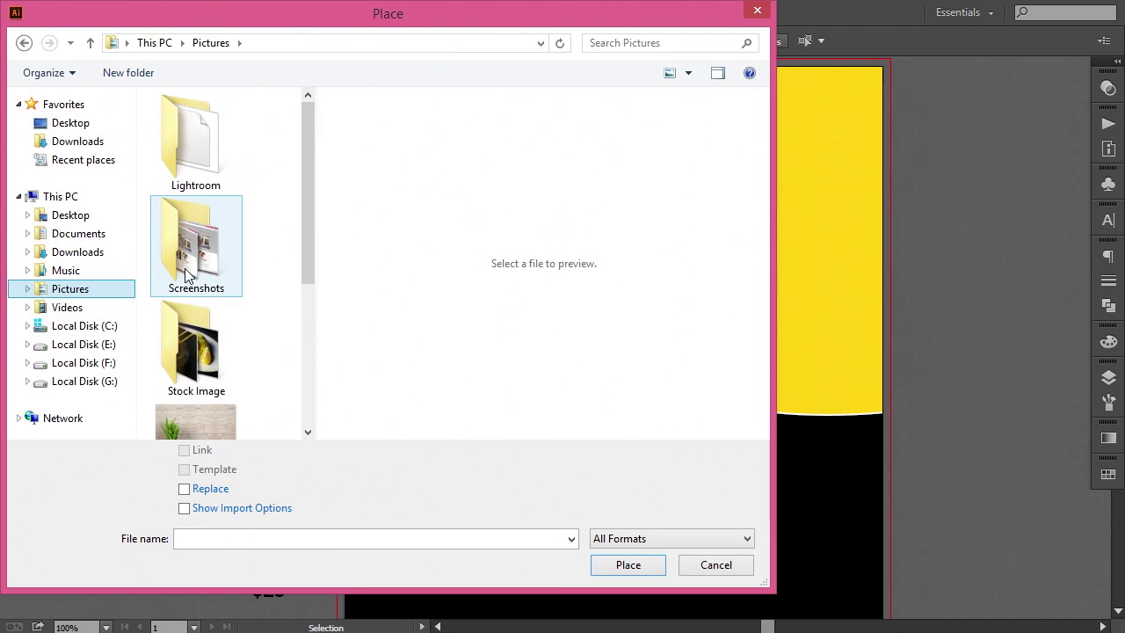
{"action": "double_click", "coordinate": [193, 339]}
{"action": "left_click_drag", "start_coordinate": [308, 163], "coordinate": [288, 311]}
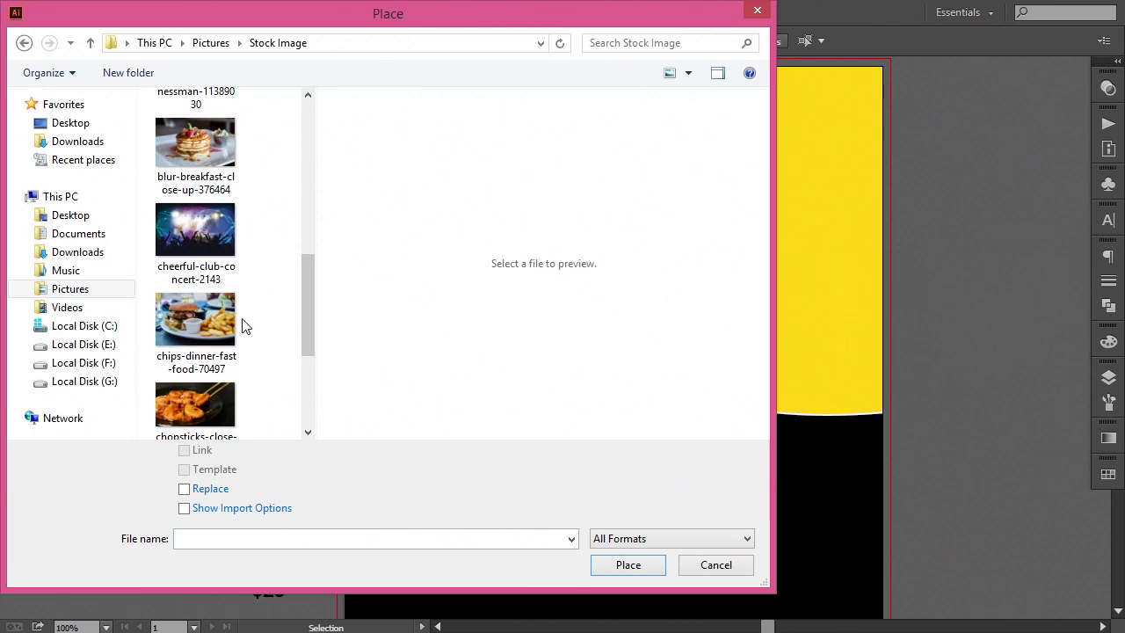
{"action": "left_click", "coordinate": [218, 336]}
{"action": "left_click", "coordinate": [204, 404], "text": "ctrl"}
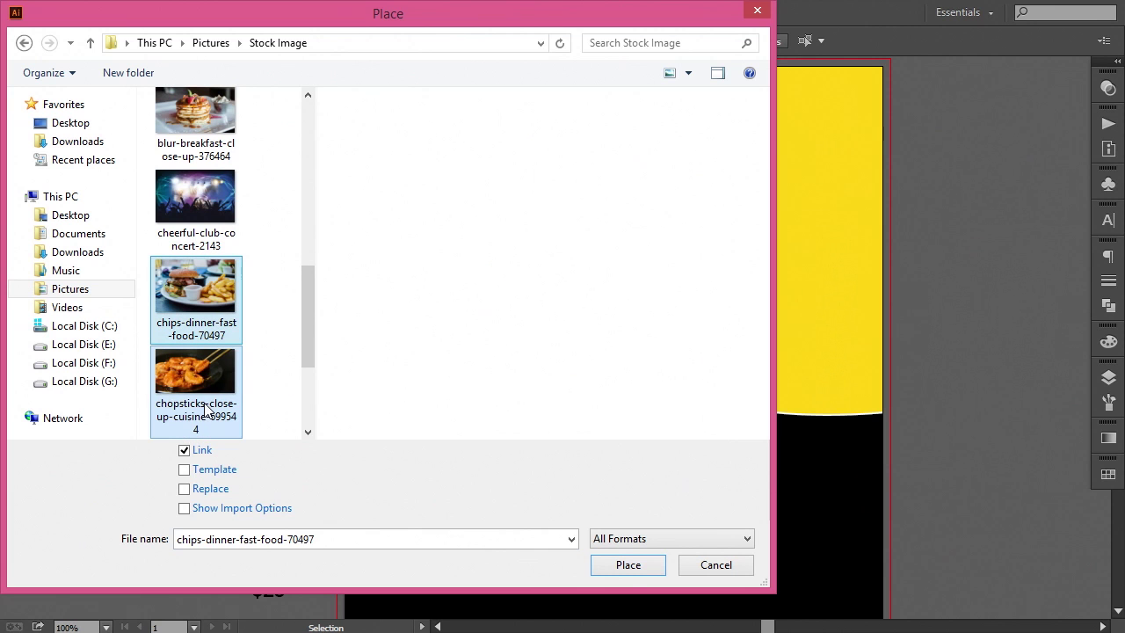
{"action": "left_click", "coordinate": [626, 565]}
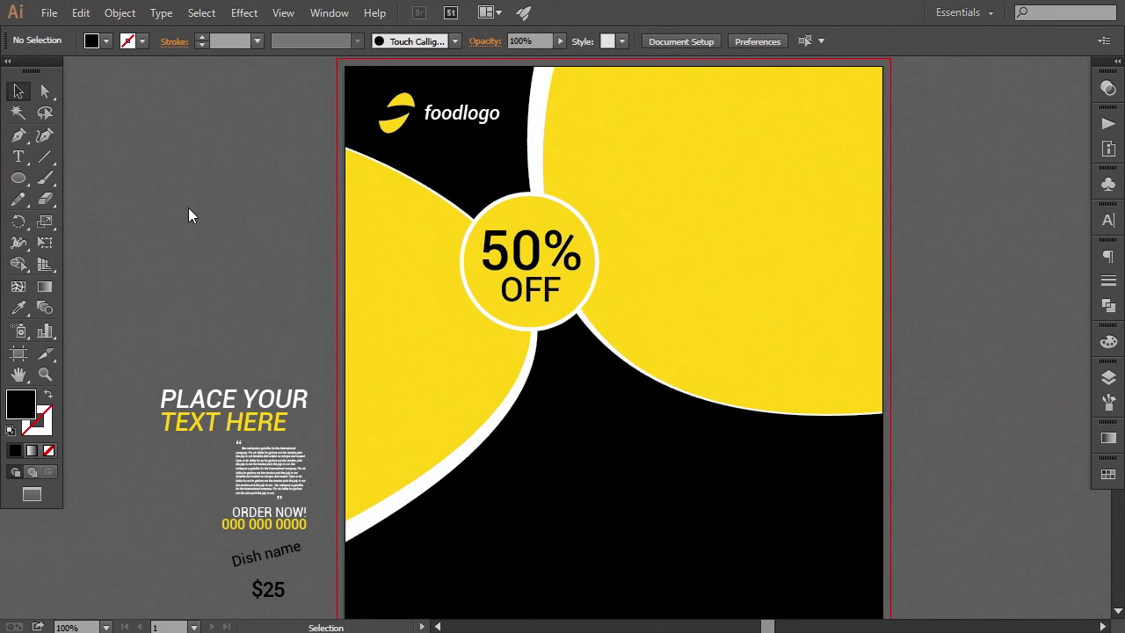
Step: Place the burger photo over the flyer's upper-left edge and the chopsticks photo above it at small sizes, and deselect them
{"action": "left_click_drag", "start_coordinate": [193, 218], "coordinate": [371, 350]}
{"action": "left_click_drag", "start_coordinate": [175, 85], "coordinate": [351, 216]}
{"action": "left_click", "coordinate": [975, 365]}
{"action": "left_click_drag", "start_coordinate": [974, 365], "coordinate": [910, 402]}
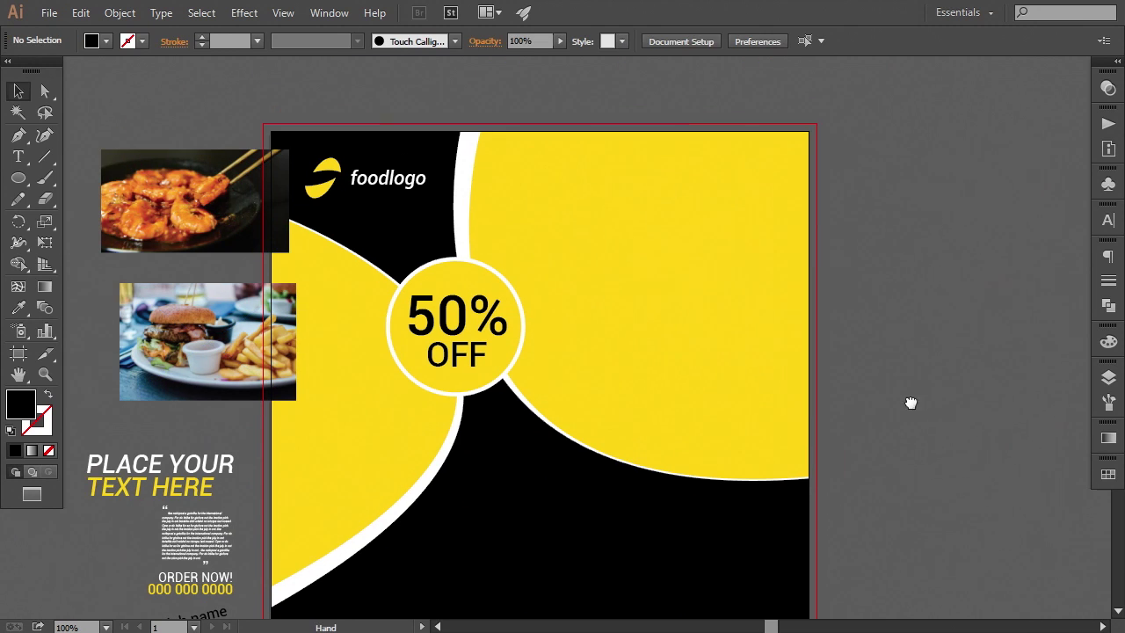
{"action": "key", "text": "ctrl+minus"}
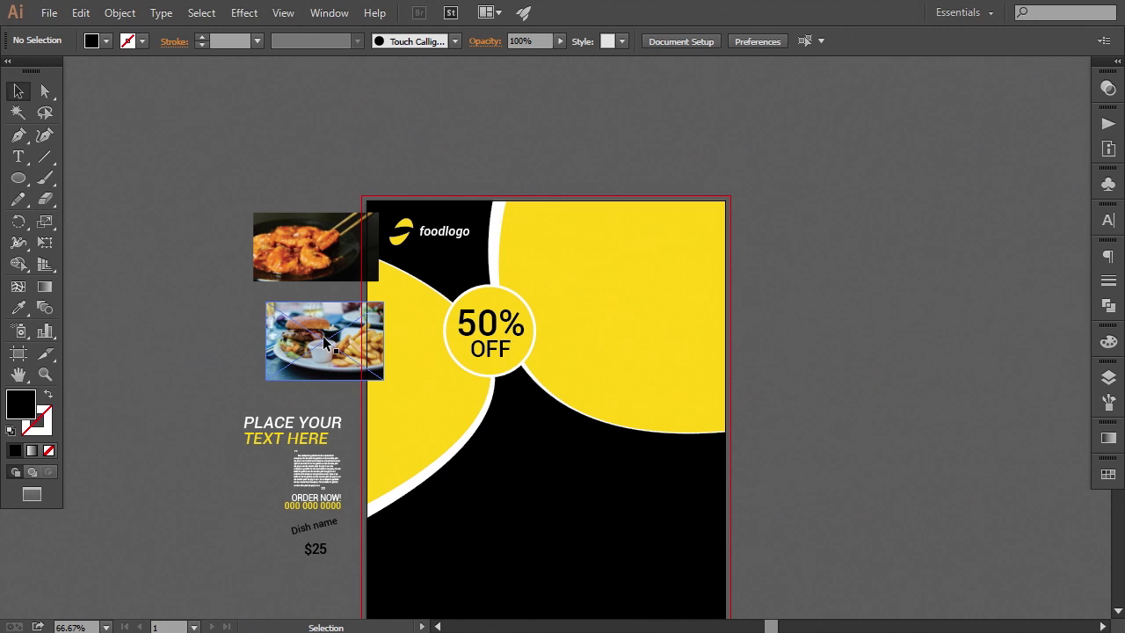
Step: Move the burger photo over the flyer's upper-right yellow shape, enlarge it to cover the whole shape, and deselect it
{"action": "left_click_drag", "start_coordinate": [323, 336], "coordinate": [604, 306]}
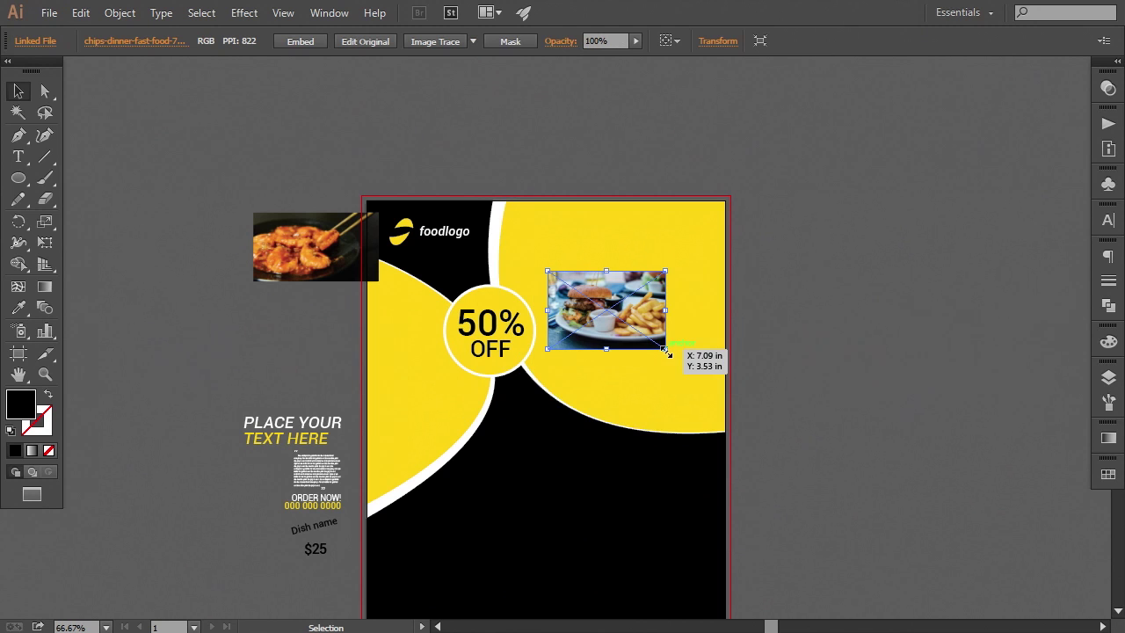
{"action": "left_click_drag", "start_coordinate": [665, 350], "coordinate": [836, 462]}
{"action": "left_click_drag", "start_coordinate": [775, 356], "coordinate": [845, 375]}
{"action": "left_click_drag", "start_coordinate": [902, 173], "coordinate": [880, 190]}
{"action": "left_click_drag", "start_coordinate": [818, 325], "coordinate": [823, 323]}
{"action": "left_click_drag", "start_coordinate": [883, 189], "coordinate": [868, 199]}
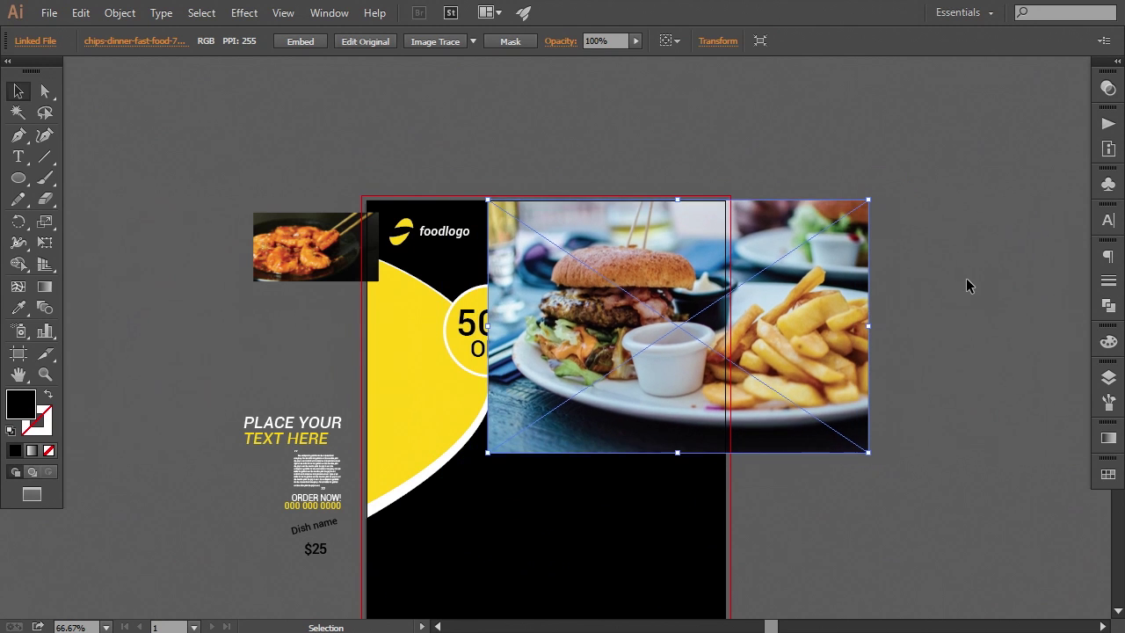
{"action": "left_click", "coordinate": [1022, 344]}
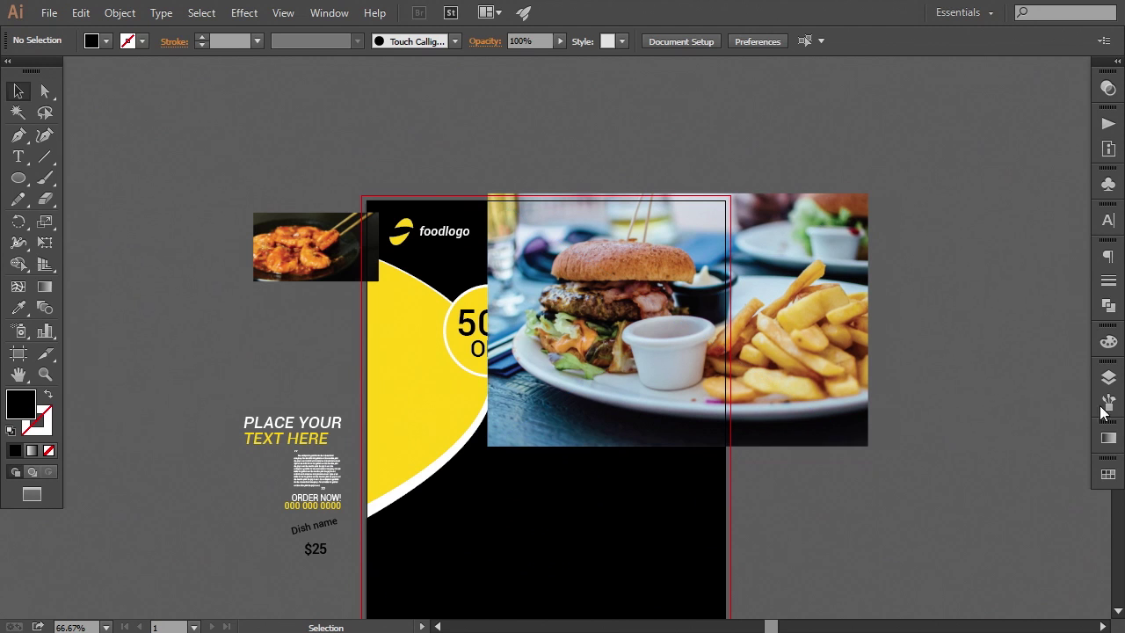
Step: Show the objects inside Layer 1 and move the chopsticks photo directly beneath the upper-right yellow shape in the stacking order
{"action": "key", "text": "F7"}
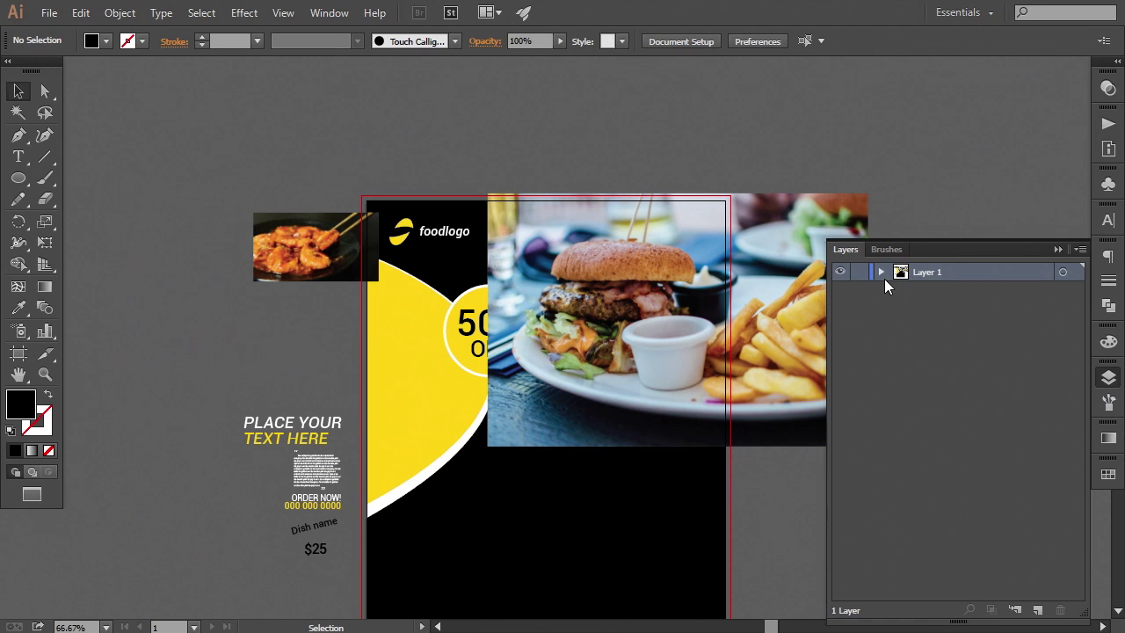
{"action": "left_click", "coordinate": [882, 271]}
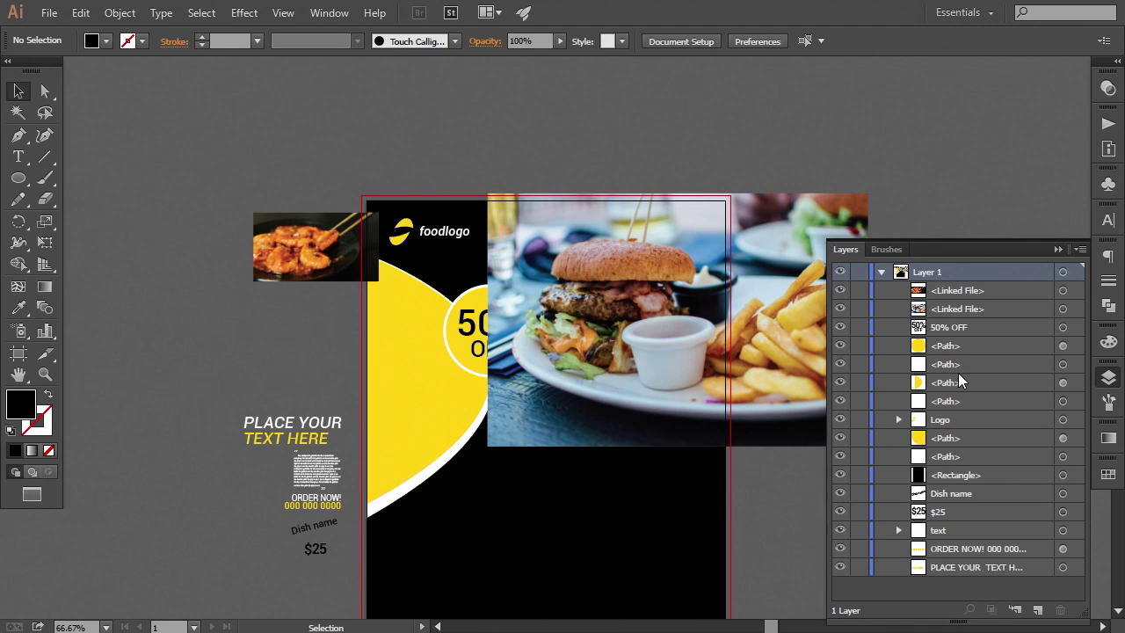
{"action": "left_click", "coordinate": [1062, 438]}
{"action": "left_click_drag", "start_coordinate": [955, 292], "coordinate": [1035, 440]}
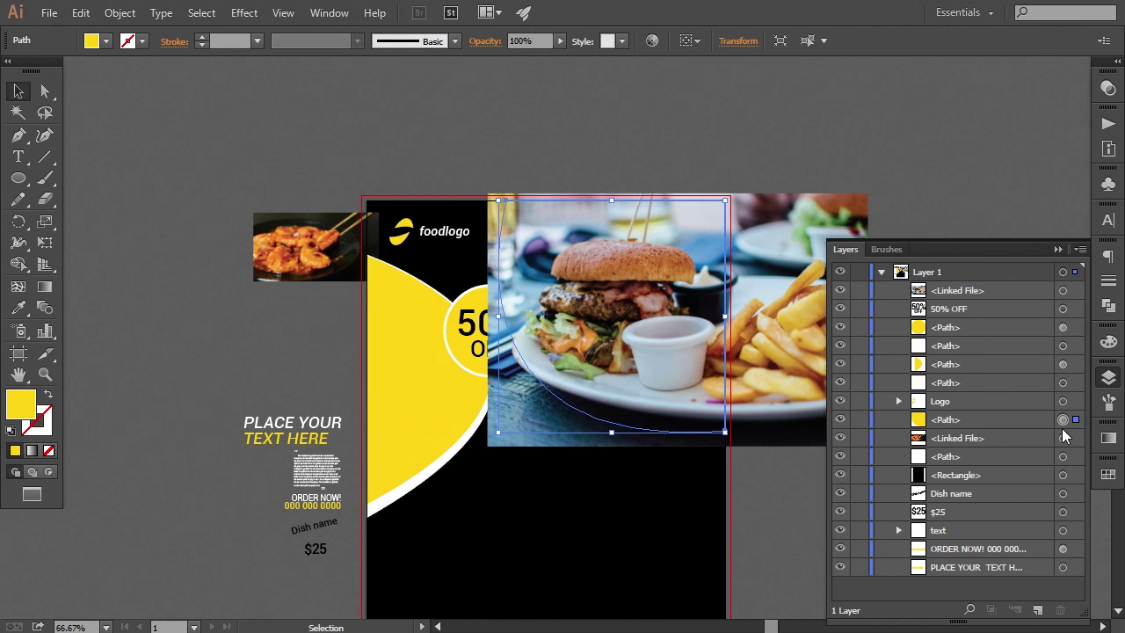
Step: Try to clip the chopsticks photo with the upper-right yellow shape, and undo the clipping mask
{"action": "left_click", "coordinate": [1063, 437], "text": "shift"}
{"action": "left_click", "coordinate": [114, 17]}
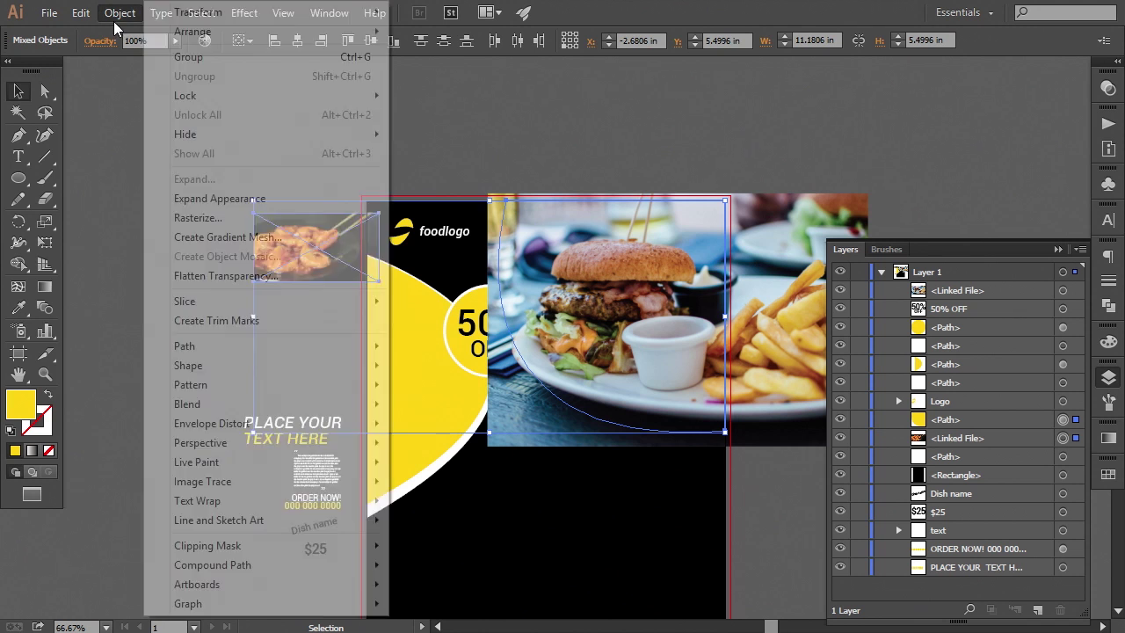
{"action": "mouse_move", "coordinate": [369, 544]}
{"action": "left_click", "coordinate": [411, 546]}
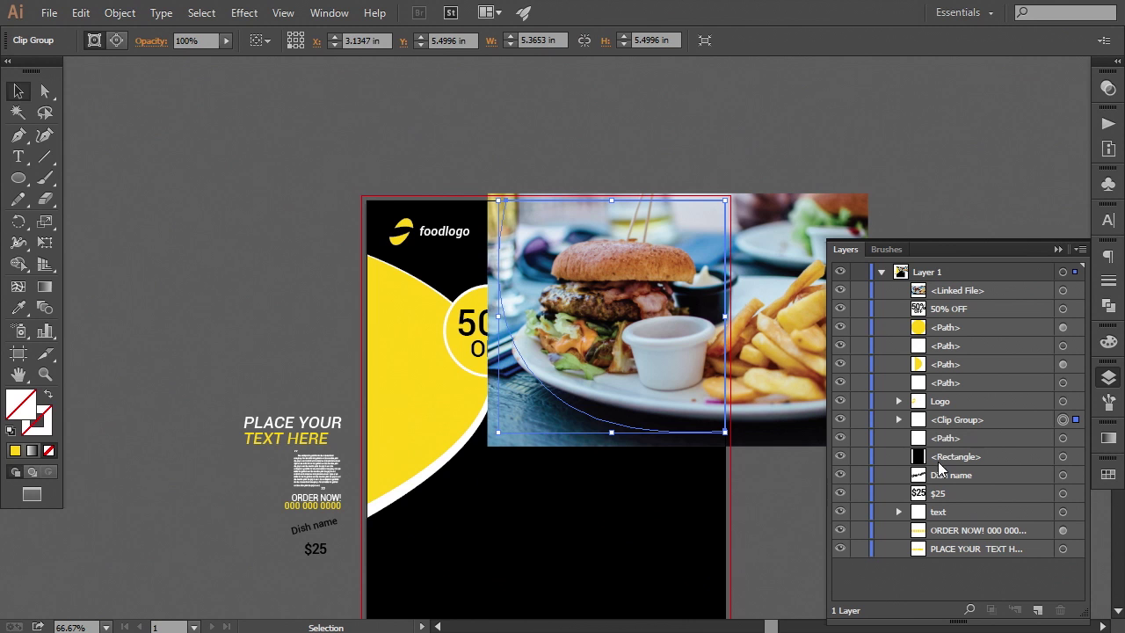
{"action": "key", "text": "ctrl+alt+7"}
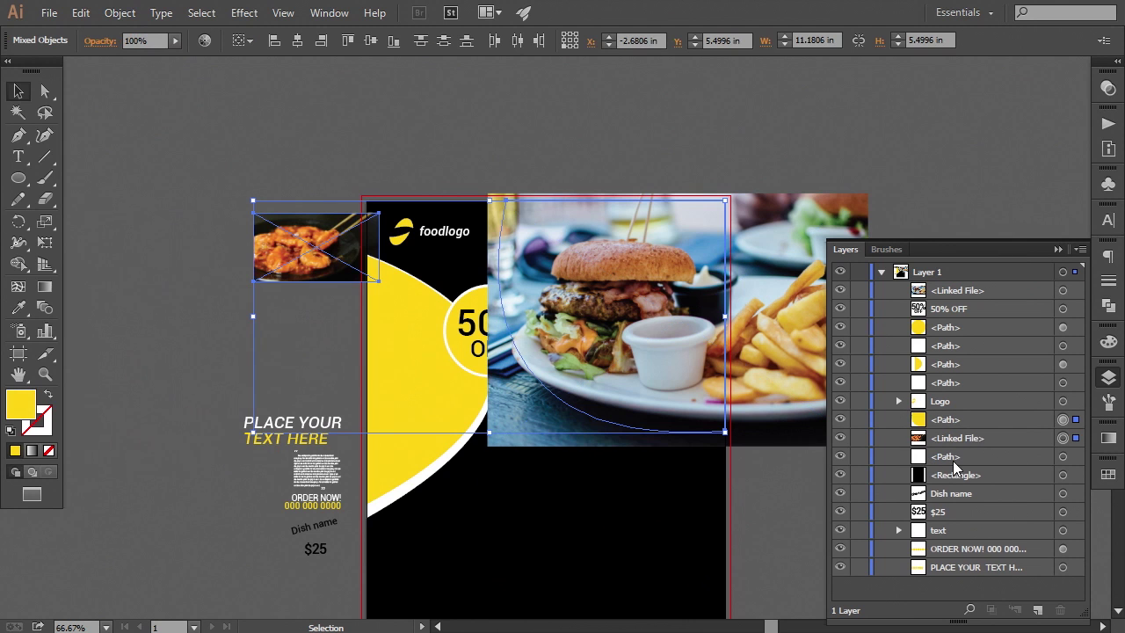
Step: Move the burger photo directly beneath the upper-right yellow shape in the stacking order and make a clipping mask from the two
{"action": "left_click_drag", "start_coordinate": [946, 295], "coordinate": [968, 428]}
{"action": "left_click", "coordinate": [1063, 419]}
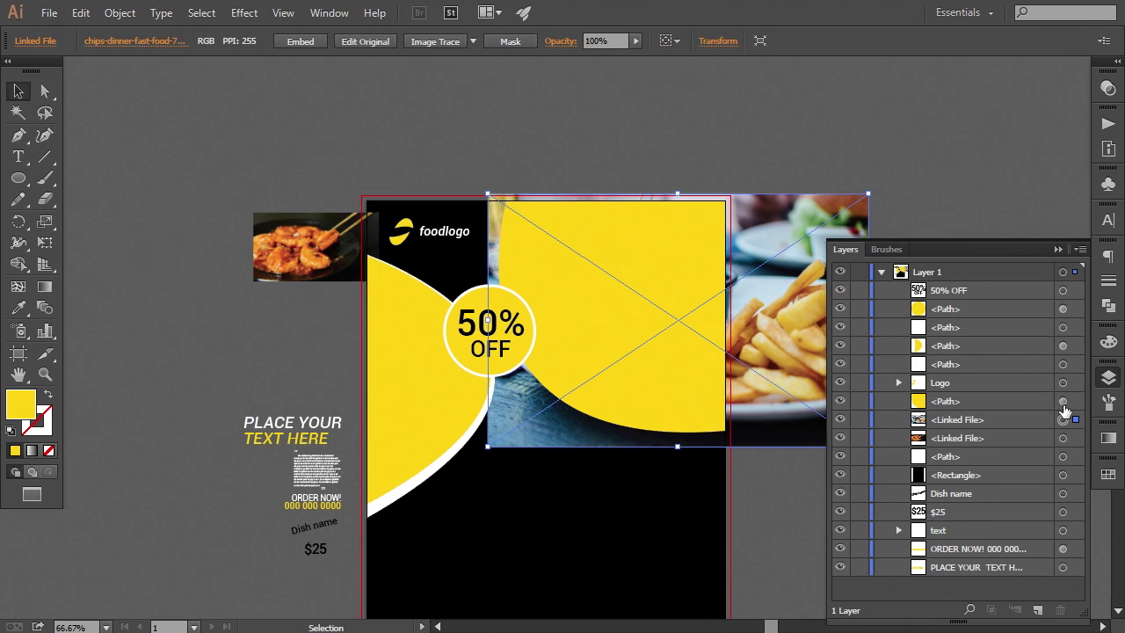
{"action": "left_click", "coordinate": [1062, 400], "text": "shift"}
{"action": "left_click", "coordinate": [119, 13]}
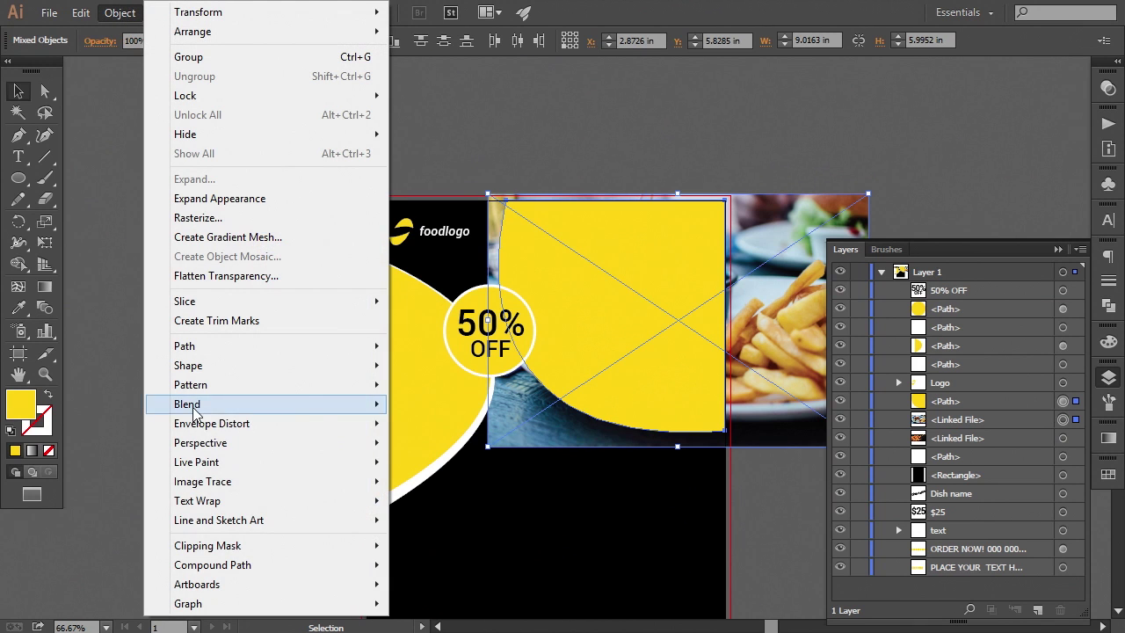
{"action": "mouse_move", "coordinate": [219, 544]}
{"action": "left_click", "coordinate": [410, 546]}
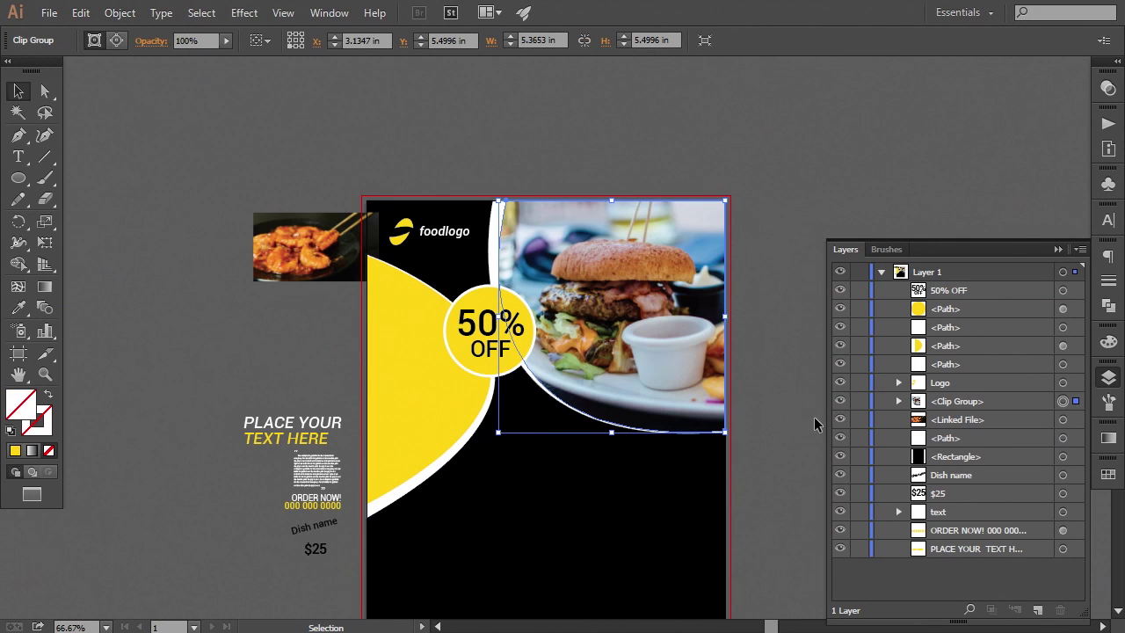
Step: Select the burger photo inside its clip group, scale it down slightly about its centre, and nudge it up
{"action": "left_click", "coordinate": [898, 400]}
{"action": "left_click", "coordinate": [1060, 438]}
{"action": "key", "text": "ctrl+1"}
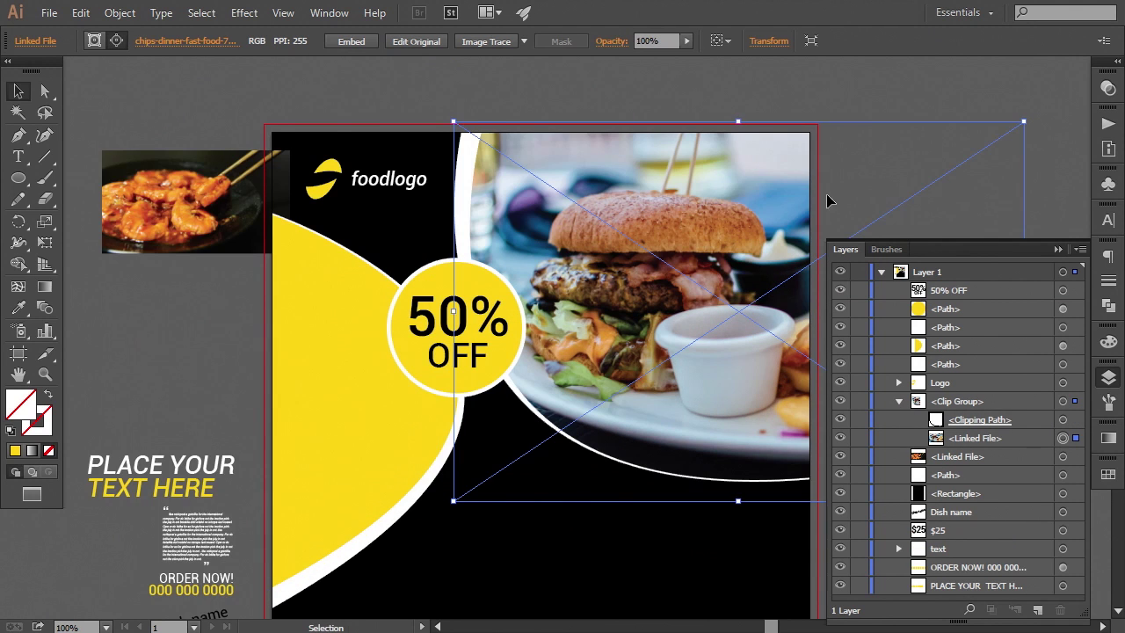
{"action": "left_click_drag", "start_coordinate": [779, 176], "coordinate": [634, 202]}
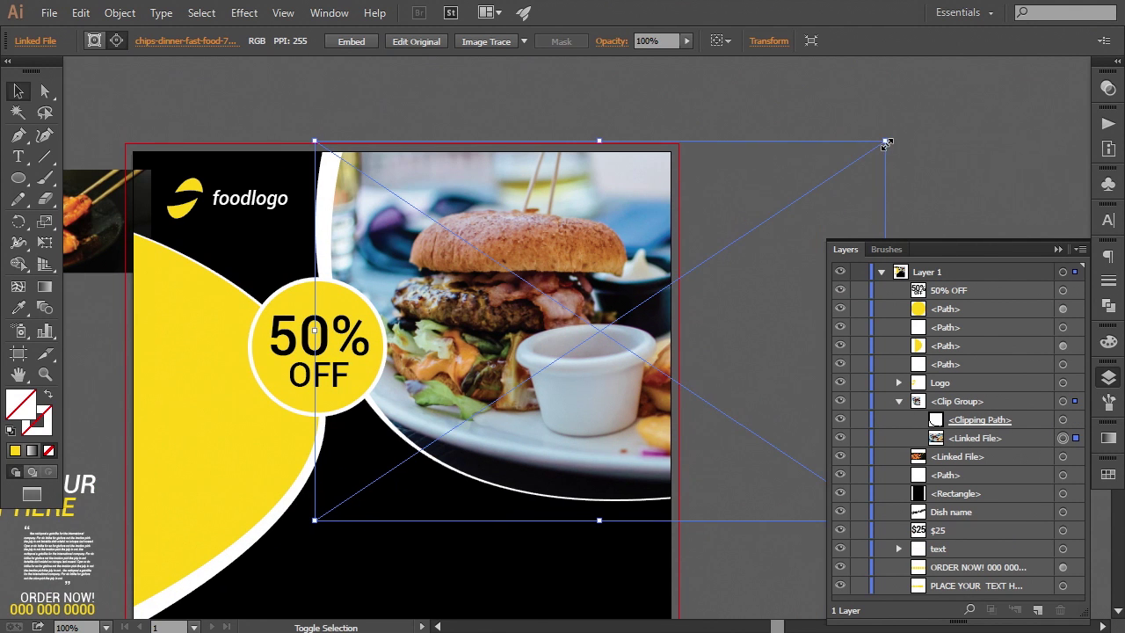
{"action": "left_click_drag", "start_coordinate": [885, 142], "coordinate": [873, 149]}
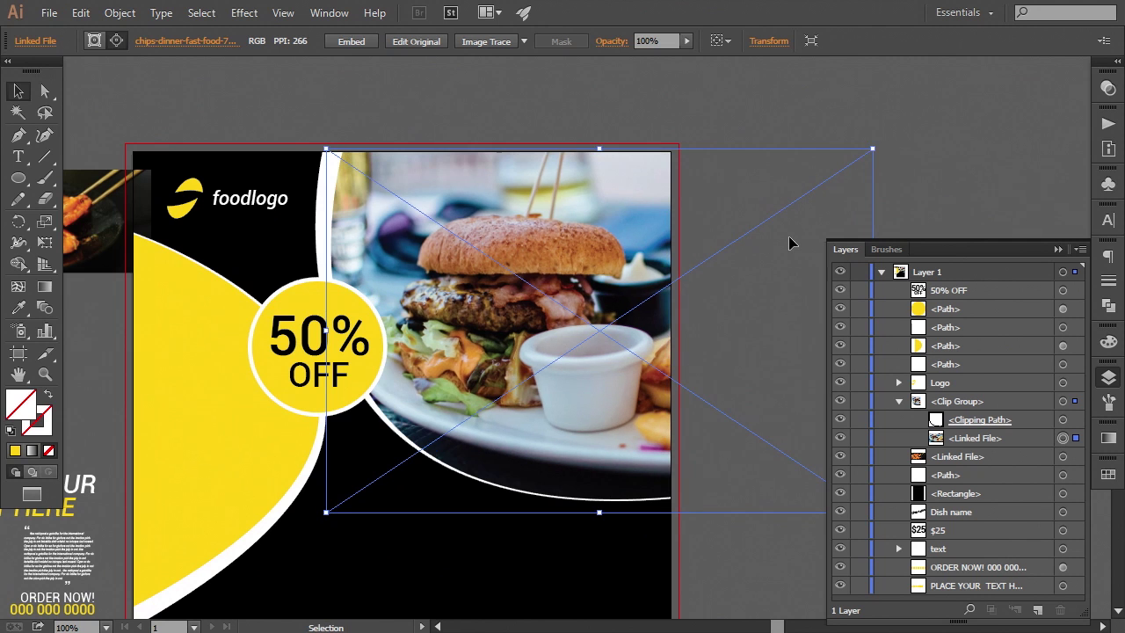
{"action": "key", "text": "Up"}
{"action": "key", "text": "Up"}
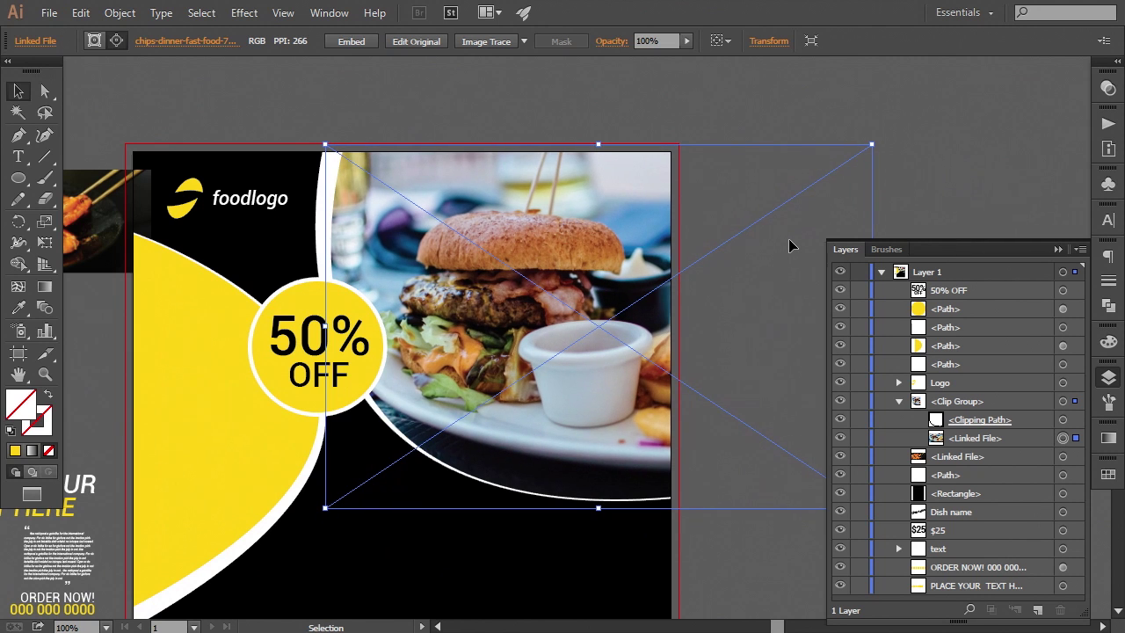
Step: Nudge the burger photo left inside its clipping mask so more of the fries shows
{"action": "key", "text": "Left"}
{"action": "key", "text": "Left"}
{"action": "key", "text": "Left"}
{"action": "key", "text": "Left"}
{"action": "key", "text": "Left"}
{"action": "key", "text": "Left"}
{"action": "key", "text": "Left"}
{"action": "key", "text": "Left"}
{"action": "key", "text": "Left"}
{"action": "key", "text": "Left"}
{"action": "key", "text": "Left"}
{"action": "key", "text": "Left"}
{"action": "key", "text": "Left"}
{"action": "key", "text": "Left"}
{"action": "key", "text": "Left"}
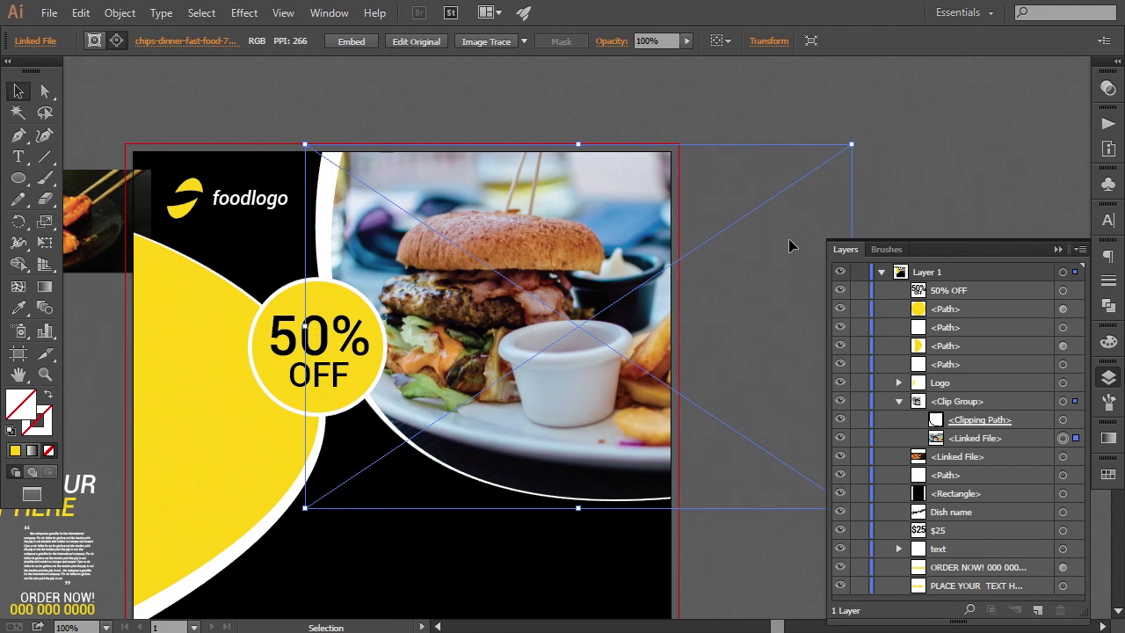
{"action": "key", "text": "Right"}
{"action": "key", "text": "Right"}
{"action": "key", "text": "Right"}
{"action": "key", "text": "Right"}
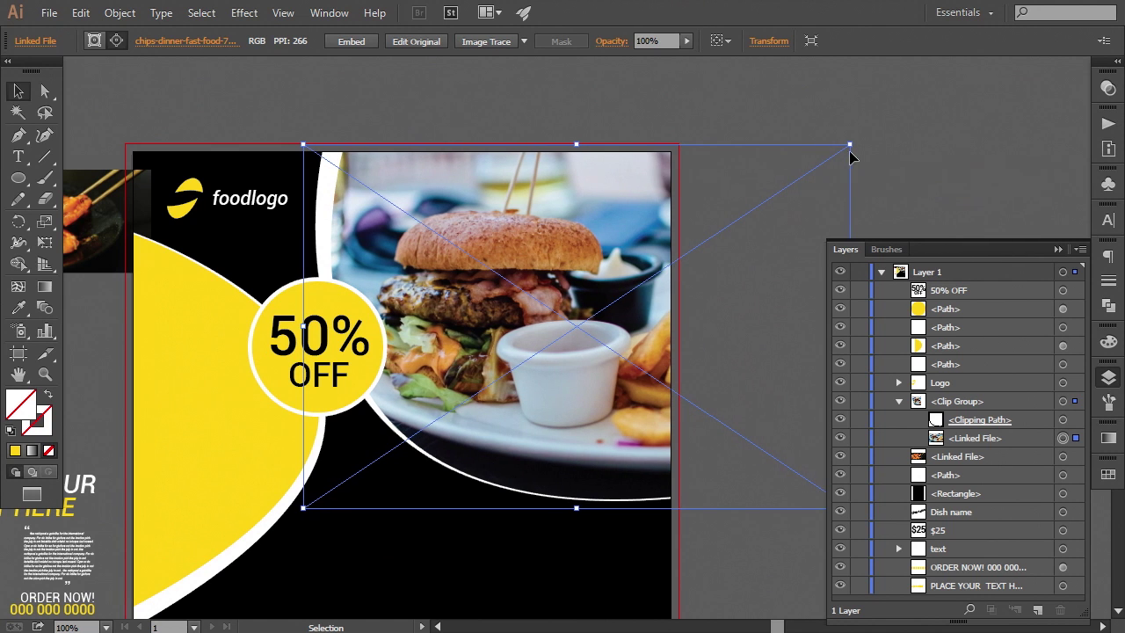
Step: Scale the clipped burger photo down very slightly from its lower-right corner
{"action": "left_click_drag", "start_coordinate": [850, 145], "coordinate": [851, 145]}
{"action": "left_click_drag", "start_coordinate": [682, 335], "coordinate": [570, 249]}
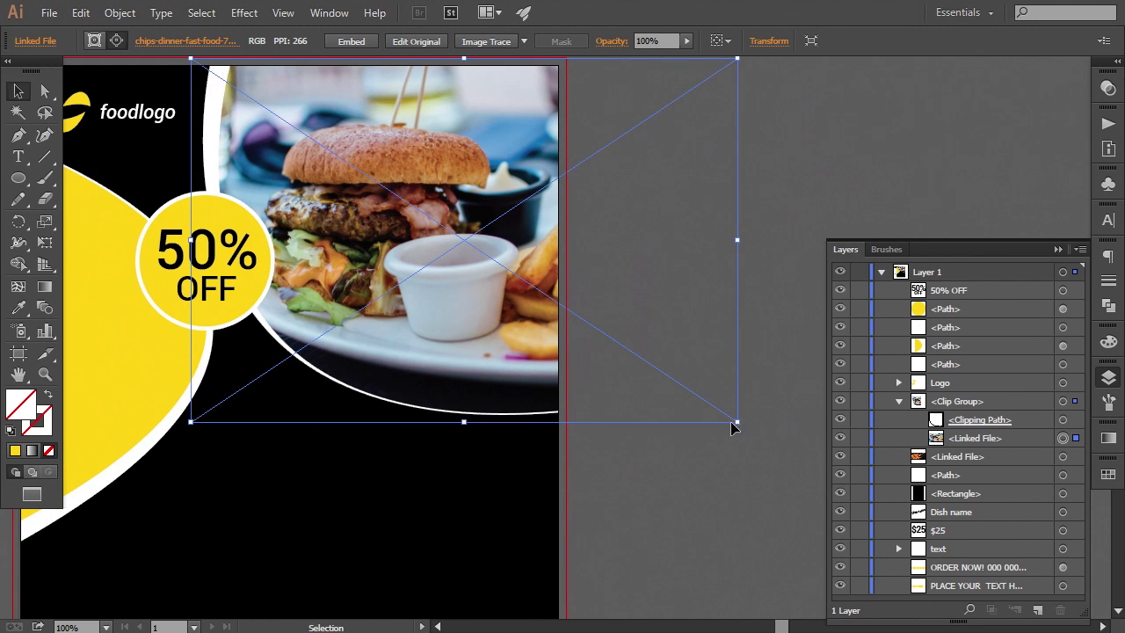
{"action": "left_click_drag", "start_coordinate": [738, 424], "coordinate": [731, 420]}
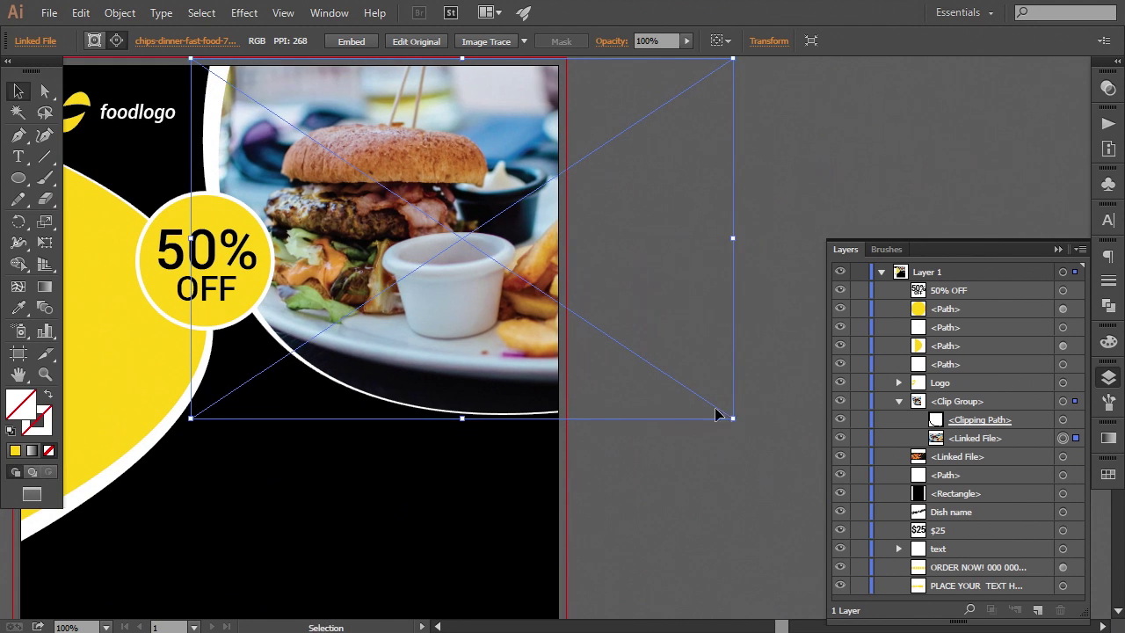
Step: Nudge the burger photo slightly down inside its mask, deselect it, and collapse its clip group in the layer list
{"action": "left_click_drag", "start_coordinate": [582, 267], "coordinate": [619, 322]}
{"action": "key", "text": "Down"}
{"action": "key", "text": "Down"}
{"action": "key", "text": "Down"}
{"action": "key", "text": "Down"}
{"action": "key", "text": "Down"}
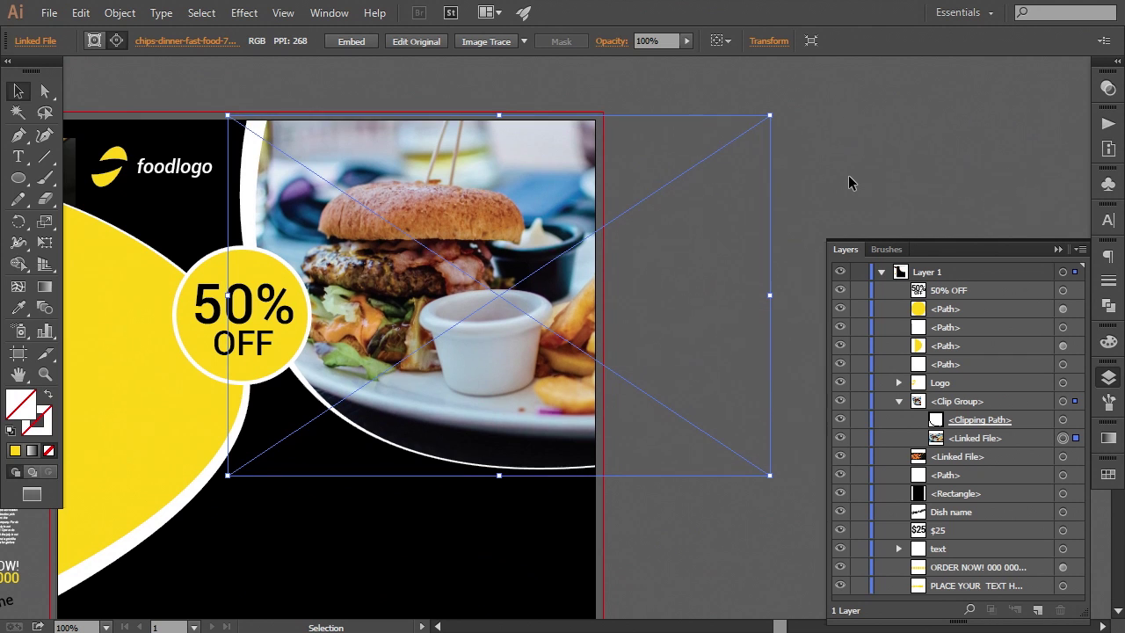
{"action": "key", "text": "Up"}
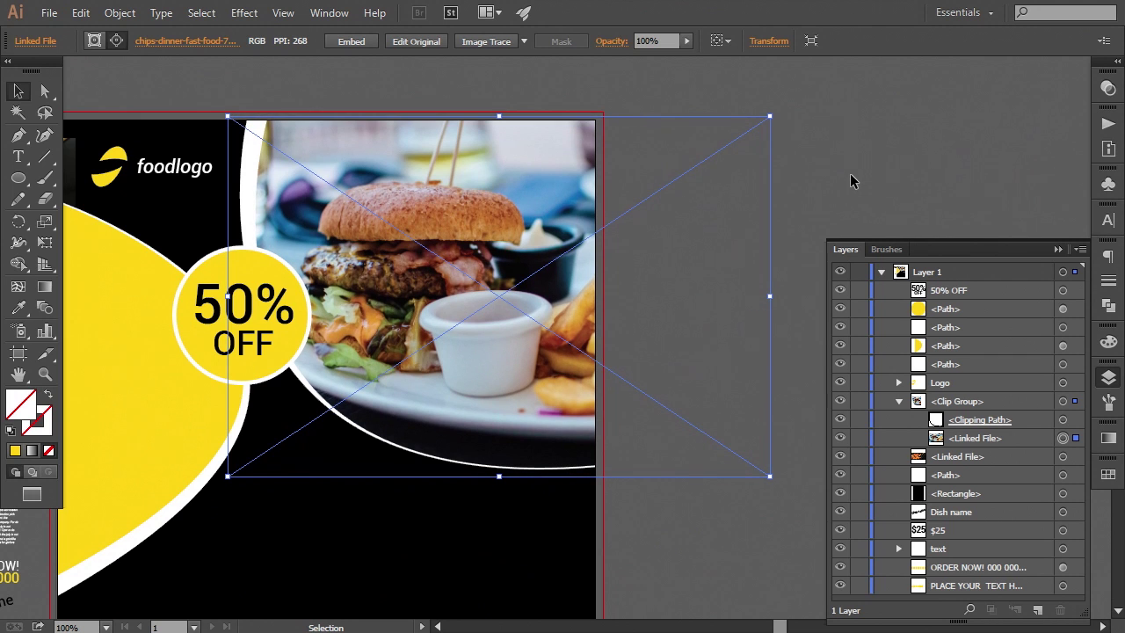
{"action": "left_click", "coordinate": [891, 155]}
{"action": "scroll", "coordinate": [595, 289], "scroll_direction": "left", "scroll_amount": 5}
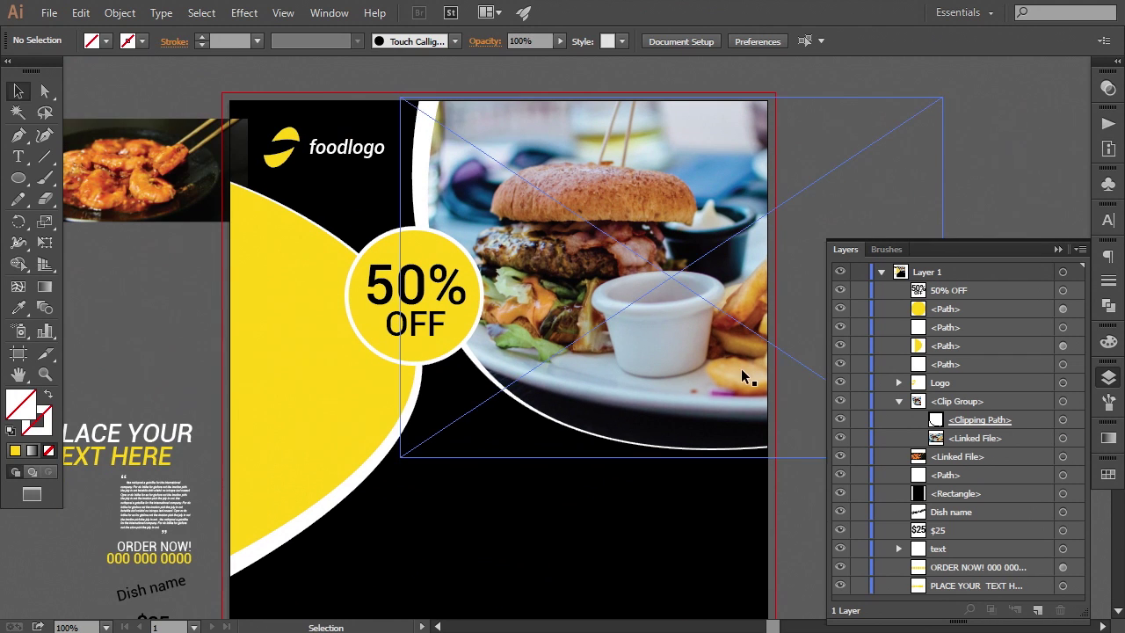
{"action": "left_click", "coordinate": [899, 400]}
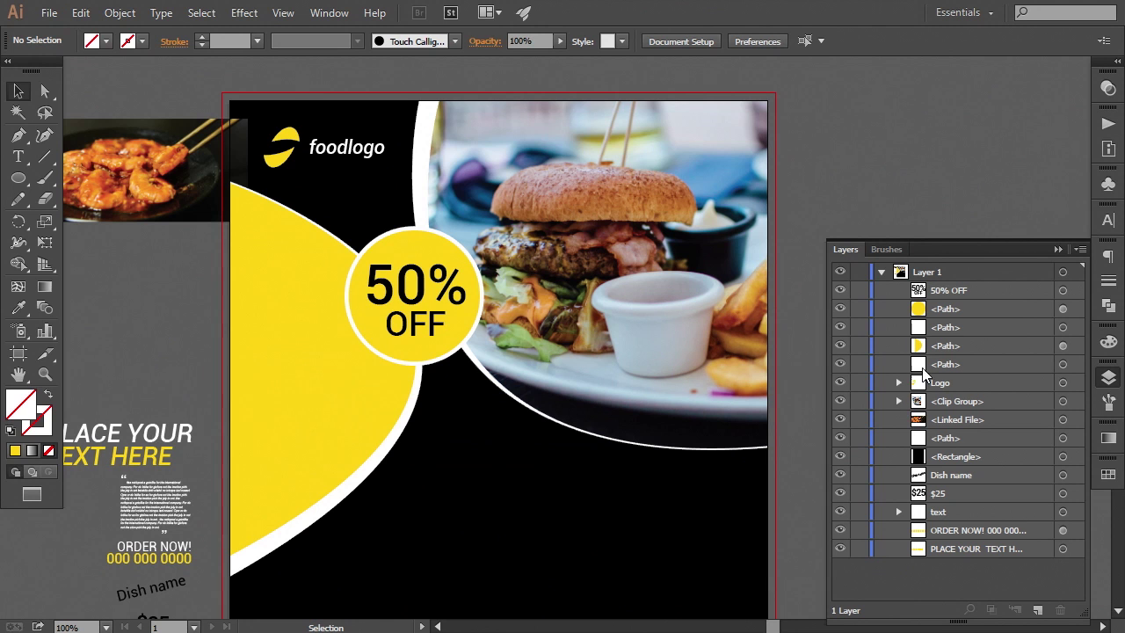
Step: Move the chopsticks photo over the flyer's left yellow shape and enlarge it well beyond the shape's width
{"action": "scroll", "coordinate": [432, 410], "scroll_direction": "left", "scroll_amount": 2}
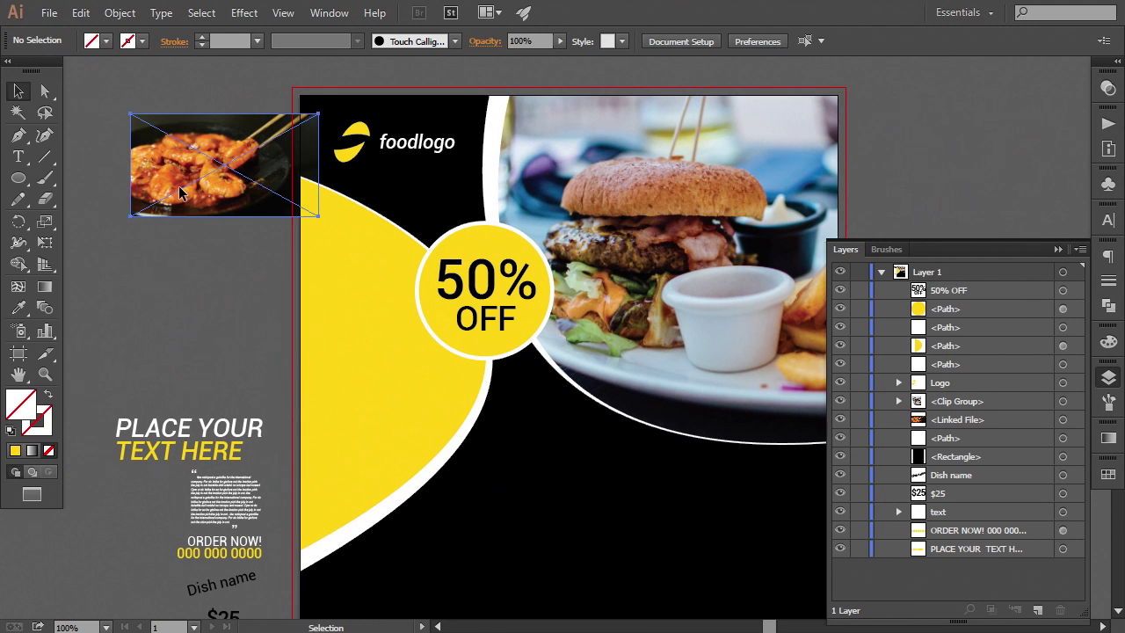
{"action": "left_click_drag", "start_coordinate": [179, 187], "coordinate": [384, 365]}
{"action": "left_click_drag", "start_coordinate": [522, 395], "coordinate": [704, 492]}
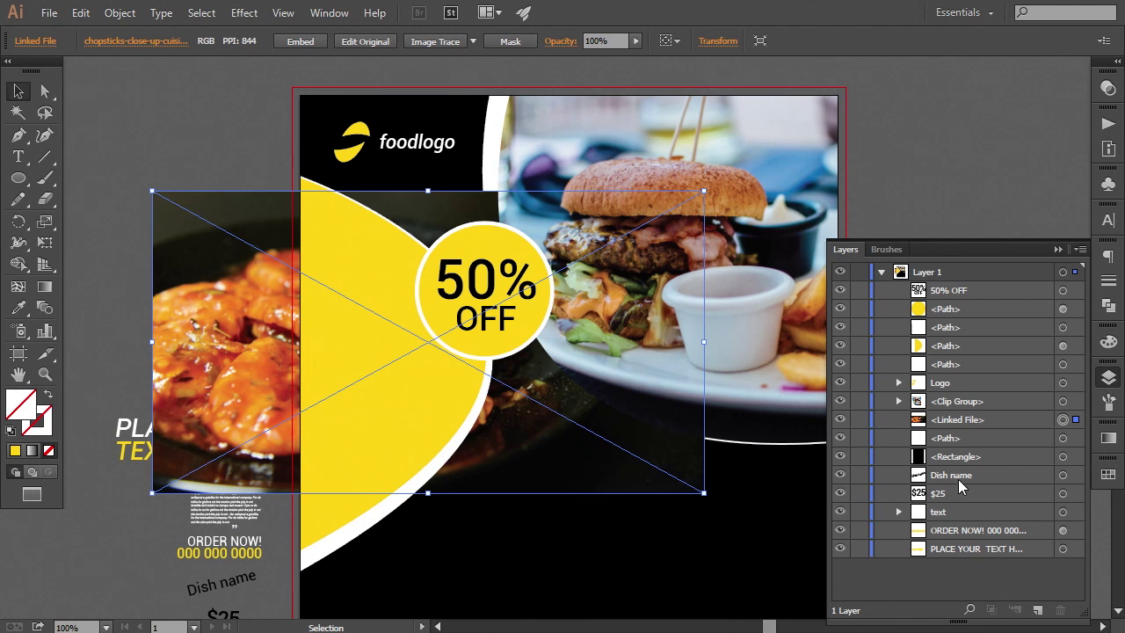
Step: Move the chopsticks photo directly beneath the left yellow shape in the stacking order and clip it with that shape
{"action": "left_click_drag", "start_coordinate": [967, 422], "coordinate": [974, 359]}
{"action": "left_click", "coordinate": [1062, 347]}
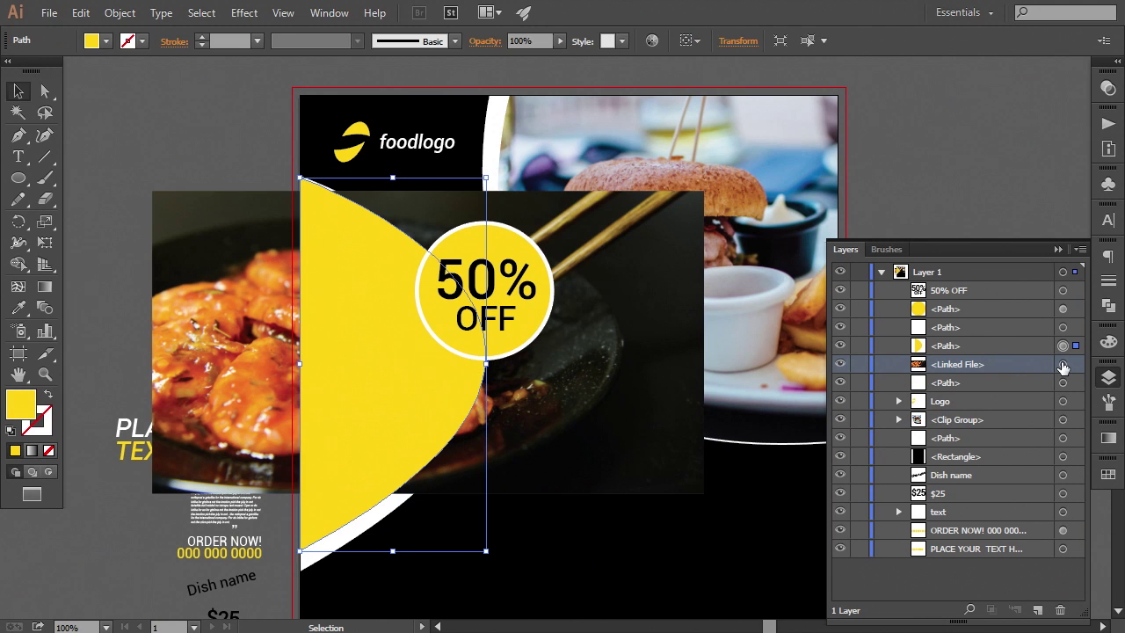
{"action": "left_click", "coordinate": [1062, 364], "text": "shift"}
{"action": "left_click", "coordinate": [120, 13]}
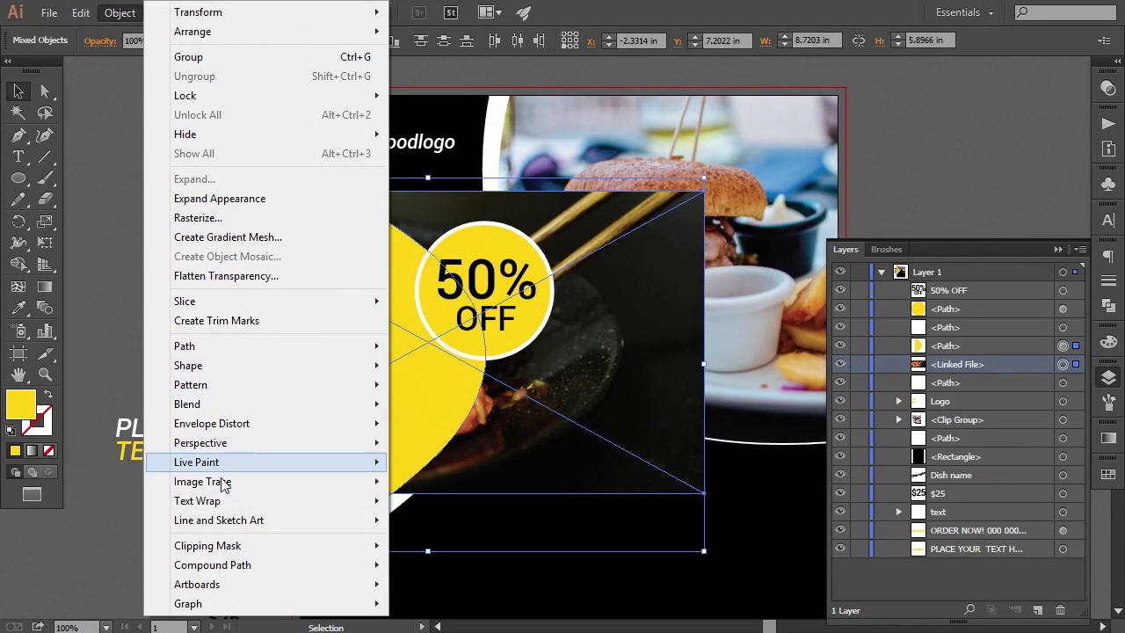
{"action": "mouse_move", "coordinate": [348, 546]}
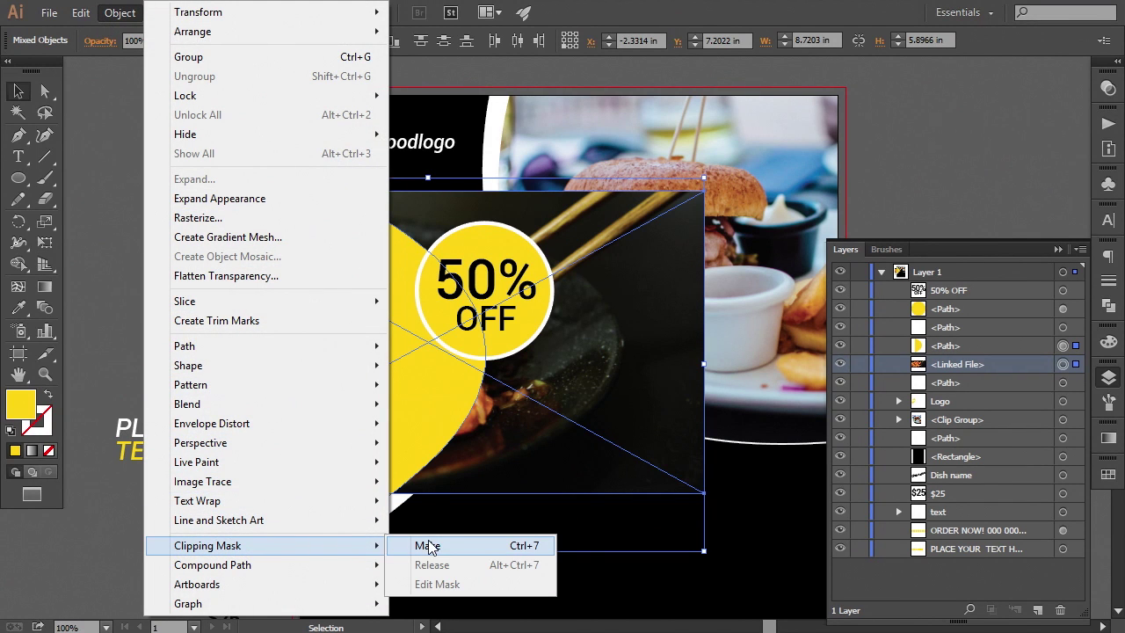
{"action": "left_click", "coordinate": [428, 546]}
Step: Select the chopsticks photo inside its new clip group and enlarge it proportionally from its lower-right corner
{"action": "left_click", "coordinate": [897, 345]}
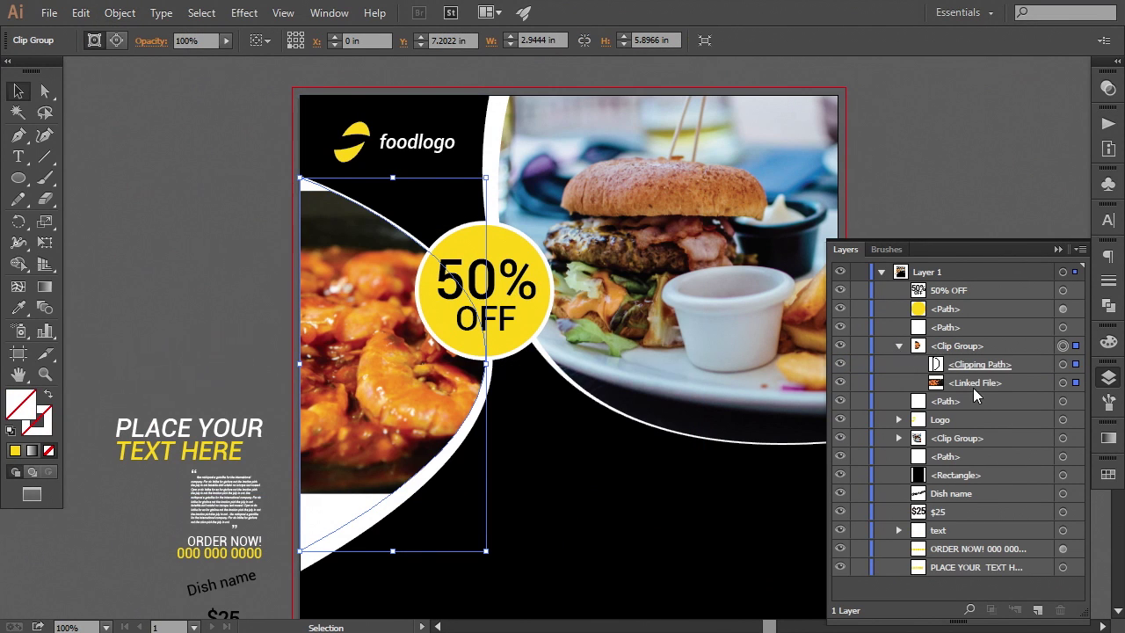
{"action": "left_click", "coordinate": [1063, 383]}
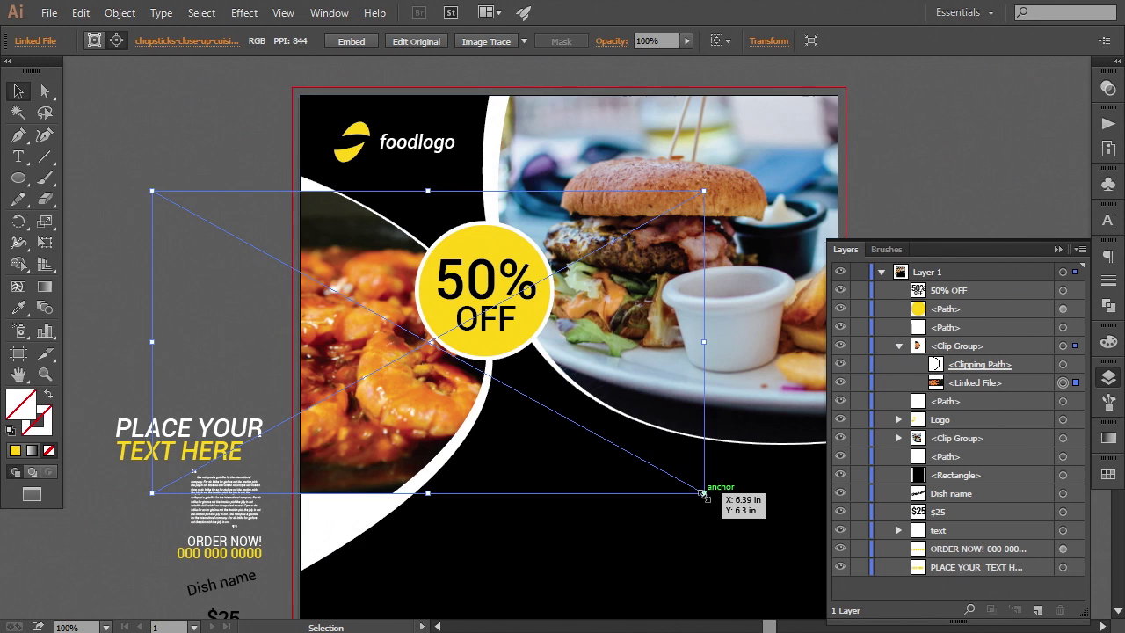
{"action": "left_click_drag", "start_coordinate": [702, 493], "coordinate": [794, 543]}
{"action": "left_click_drag", "start_coordinate": [581, 461], "coordinate": [622, 444]}
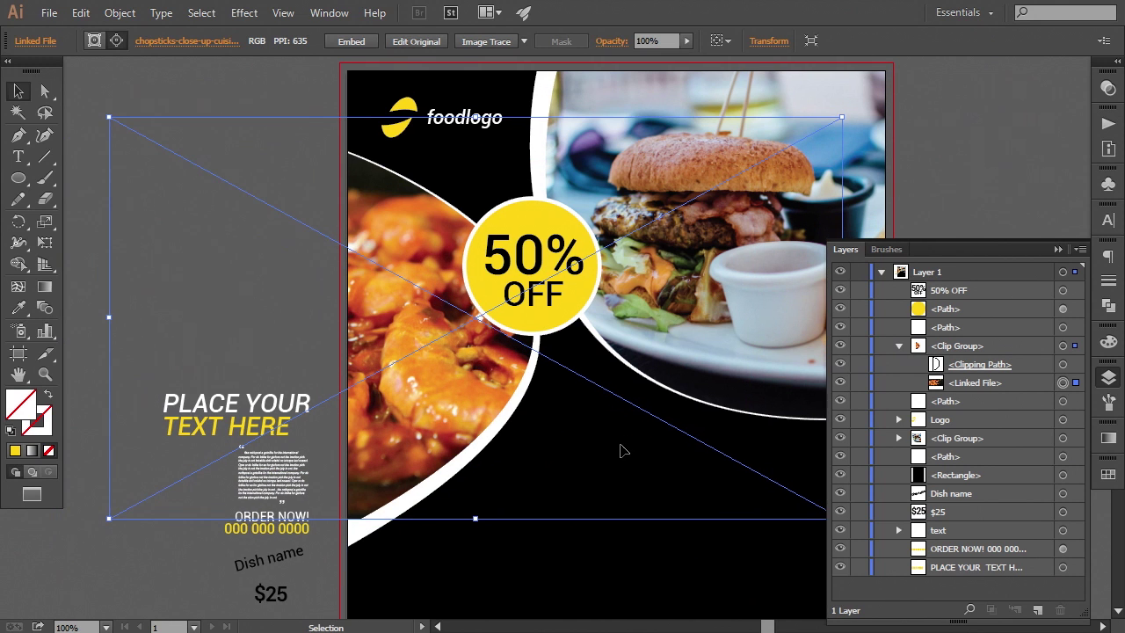
Step: Nudge the chopsticks photo down inside its clipping mask
{"action": "key", "text": "Down"}
{"action": "key", "text": "Down"}
{"action": "key", "text": "Down"}
{"action": "key", "text": "Down"}
{"action": "key", "text": "Down"}
{"action": "key", "text": "Down"}
{"action": "key", "text": "Down"}
{"action": "key", "text": "Down"}
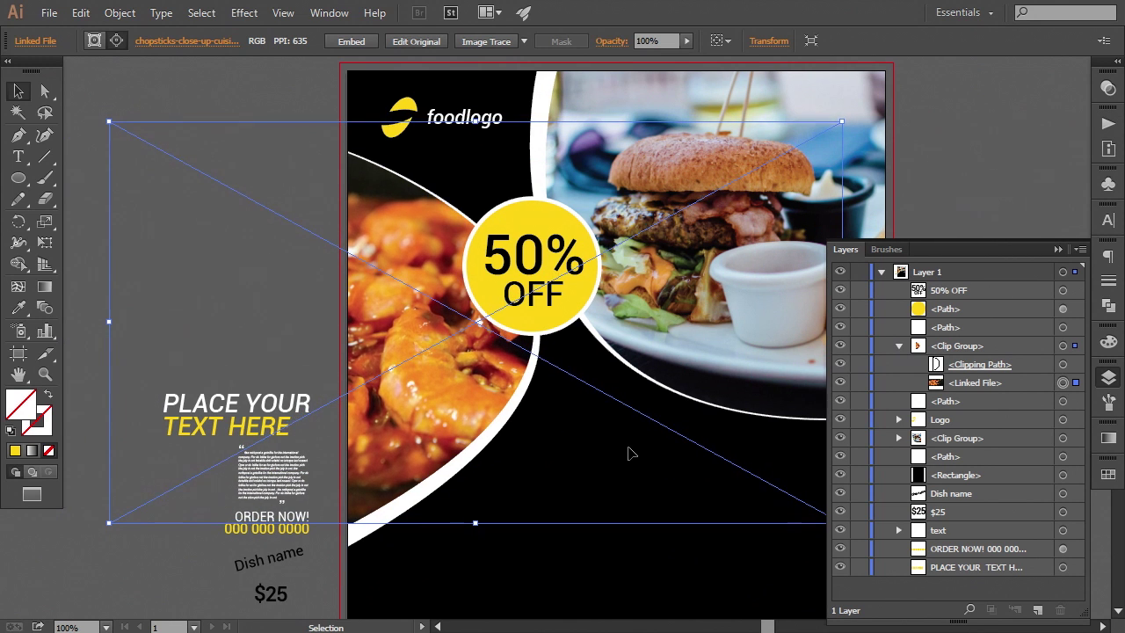
{"action": "key", "text": "Down"}
{"action": "key", "text": "Down"}
{"action": "key", "text": "Down"}
{"action": "key", "text": "Down"}
{"action": "key", "text": "Down"}
{"action": "key", "text": "Down"}
{"action": "key", "text": "Down"}
{"action": "key", "text": "Down"}
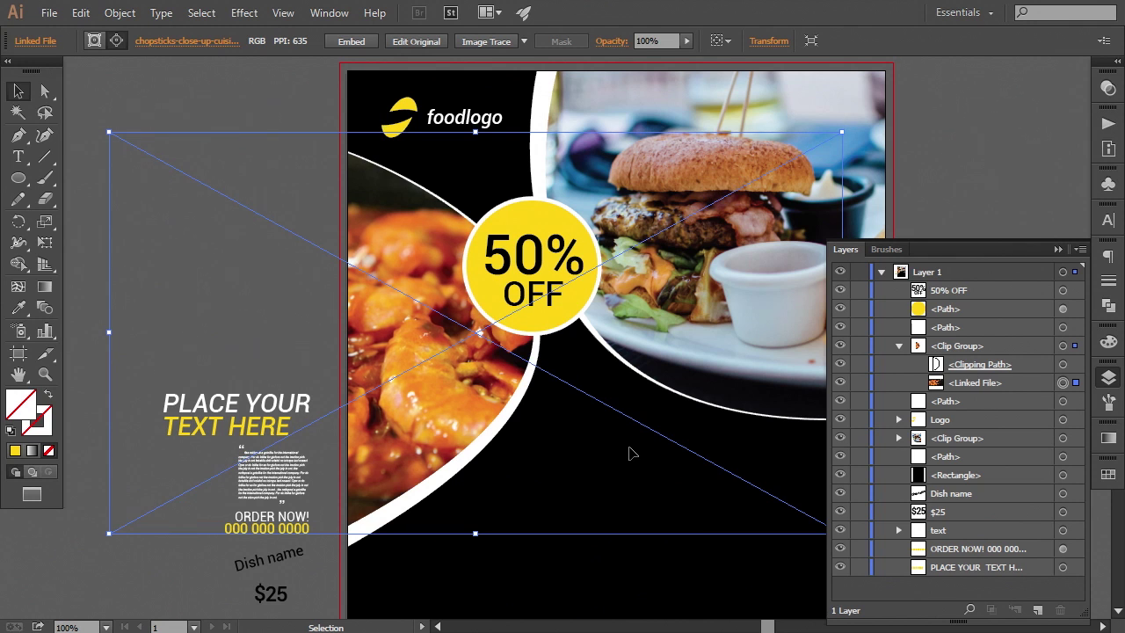
Step: Scale the clipped chopsticks photo down slightly from its upper-right corner and nudge it slightly right and up
{"action": "left_click_drag", "start_coordinate": [843, 131], "coordinate": [836, 149]}
{"action": "left_click_drag", "start_coordinate": [111, 531], "coordinate": [108, 532]}
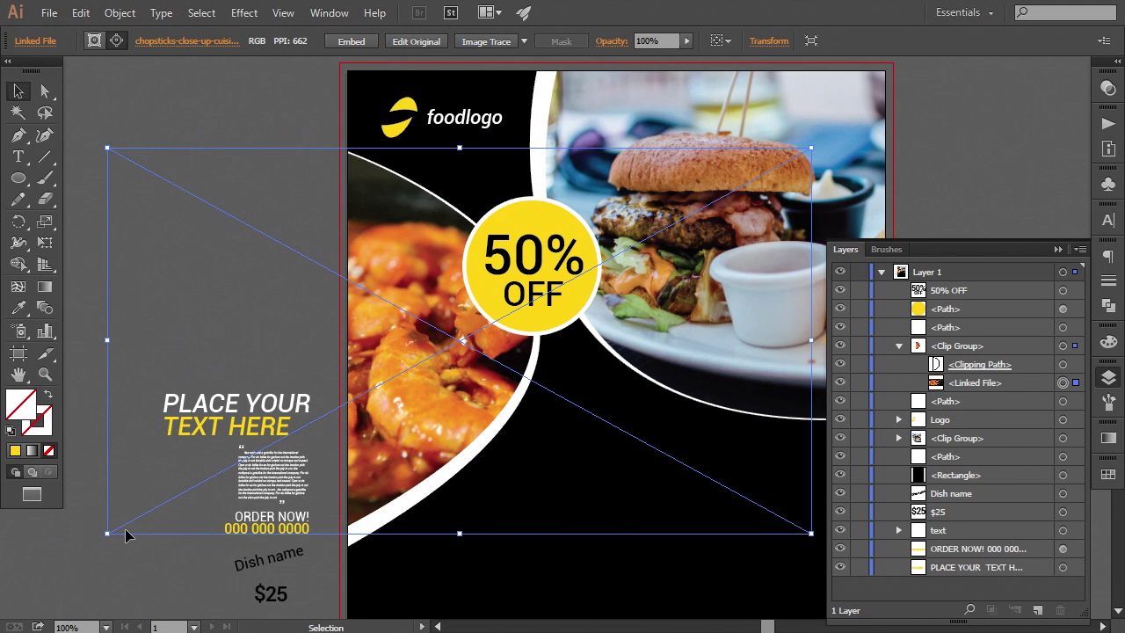
{"action": "key", "text": "Right"}
{"action": "key", "text": "Up"}
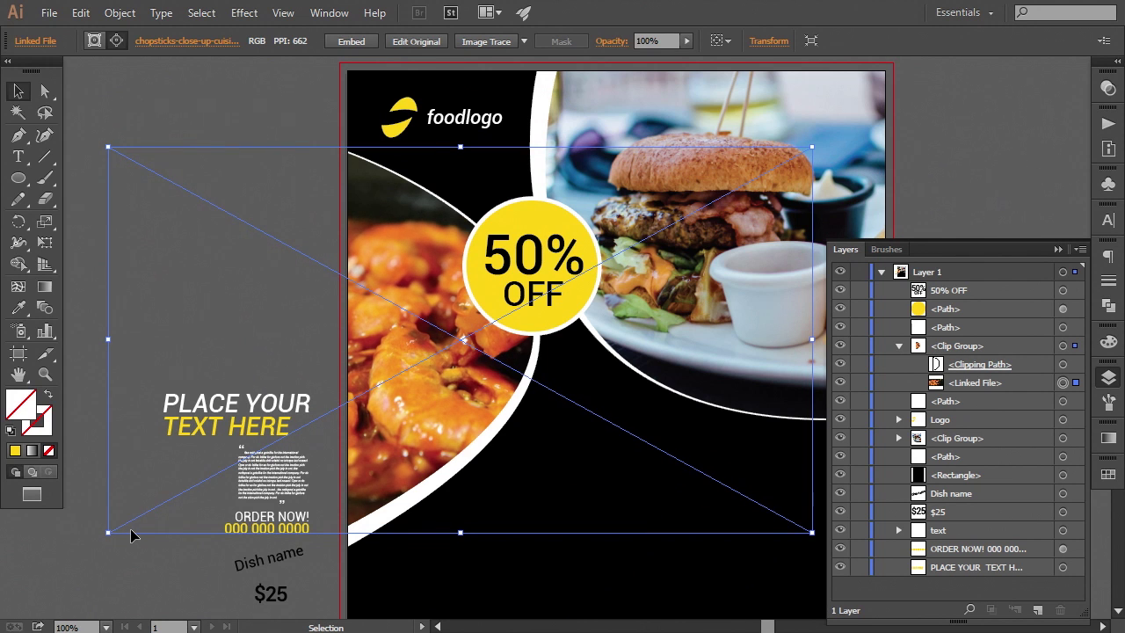
{"action": "key", "text": "Up"}
{"action": "key", "text": "Up"}
{"action": "key", "text": "Up"}
Step: Deselect the chopsticks photo, collapse its clip group and put the layer list away
{"action": "left_click", "coordinate": [253, 126]}
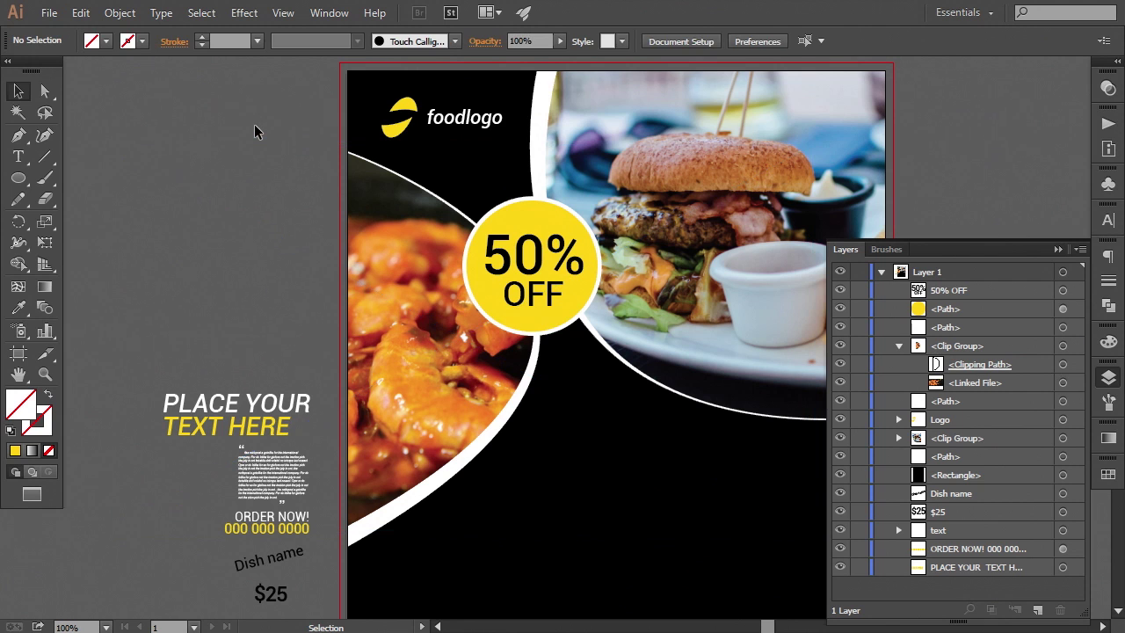
{"action": "left_click_drag", "start_coordinate": [477, 321], "coordinate": [436, 317]}
{"action": "left_click", "coordinate": [898, 346]}
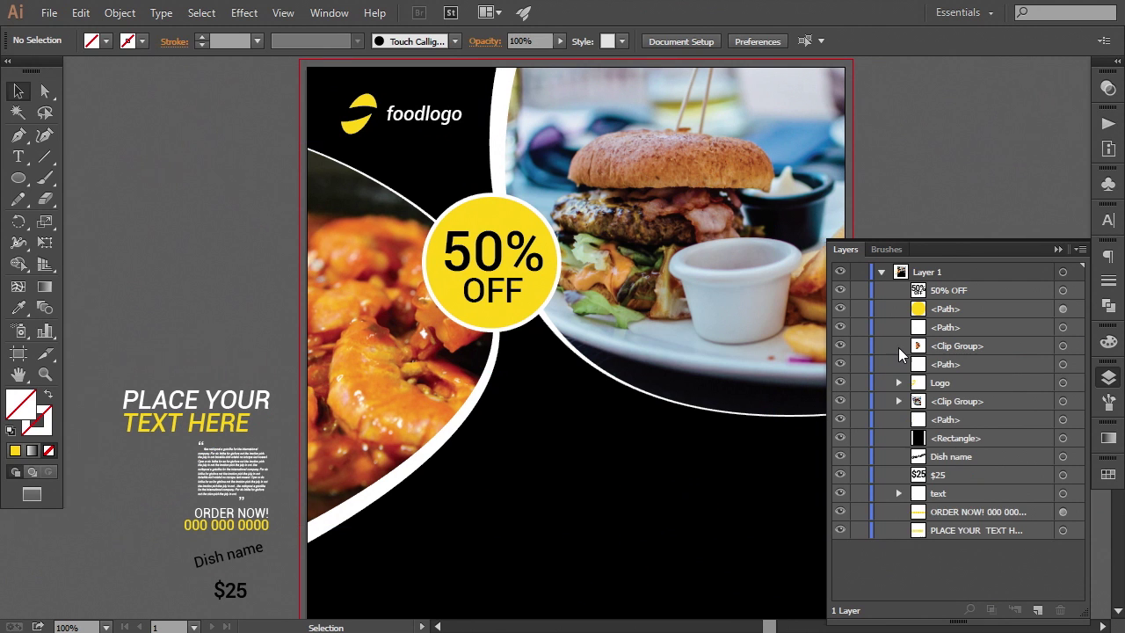
{"action": "left_click", "coordinate": [1057, 250]}
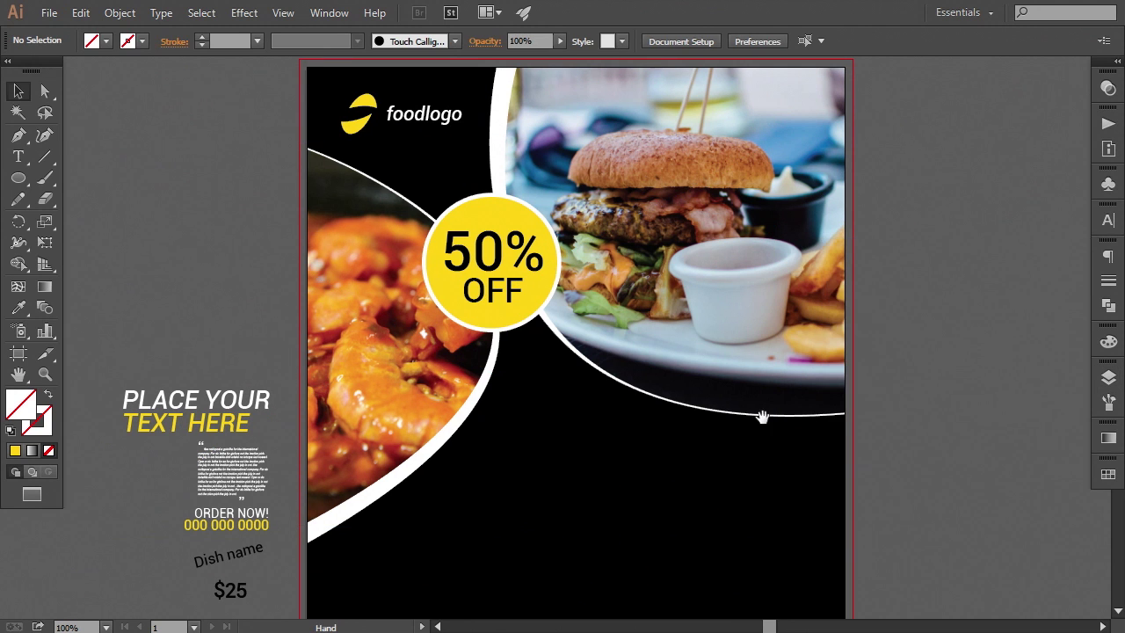
Step: Draw a circle with the Ellipse tool on the empty black area below the chopsticks photo
{"action": "left_click_drag", "start_coordinate": [763, 416], "coordinate": [796, 361]}
{"action": "left_click_drag", "start_coordinate": [769, 466], "coordinate": [755, 404]}
{"action": "left_click", "coordinate": [19, 179]}
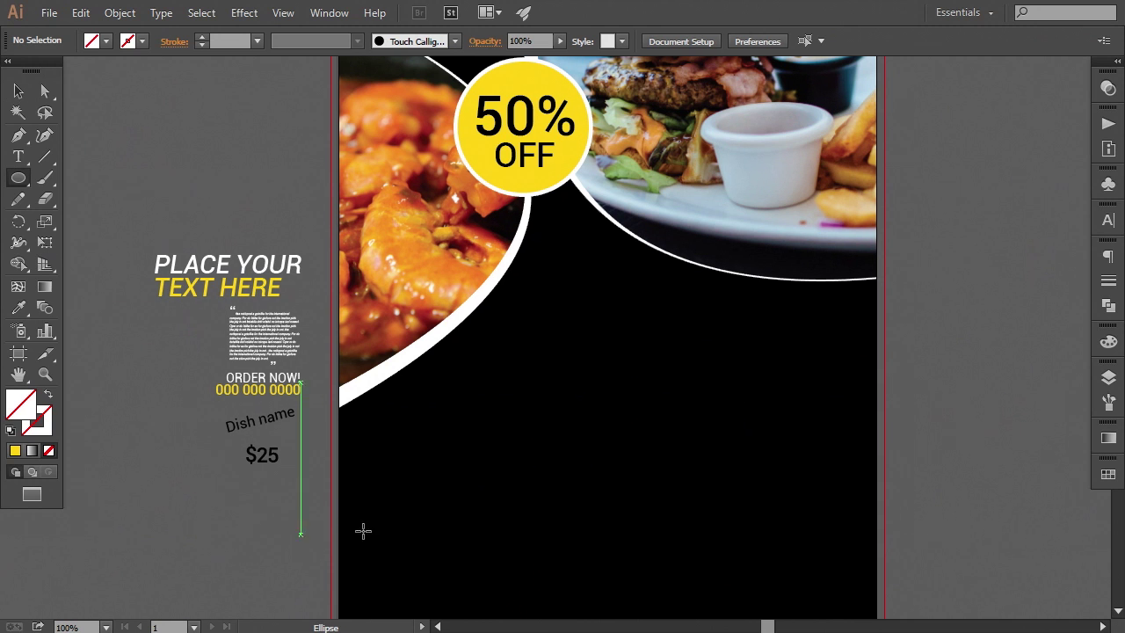
{"action": "left_click_drag", "start_coordinate": [430, 399], "coordinate": [598, 552]}
{"action": "left_click_drag", "start_coordinate": [522, 512], "coordinate": [504, 484]}
Step: Fill the new circle with white and deselect it
{"action": "double_click", "coordinate": [34, 405]}
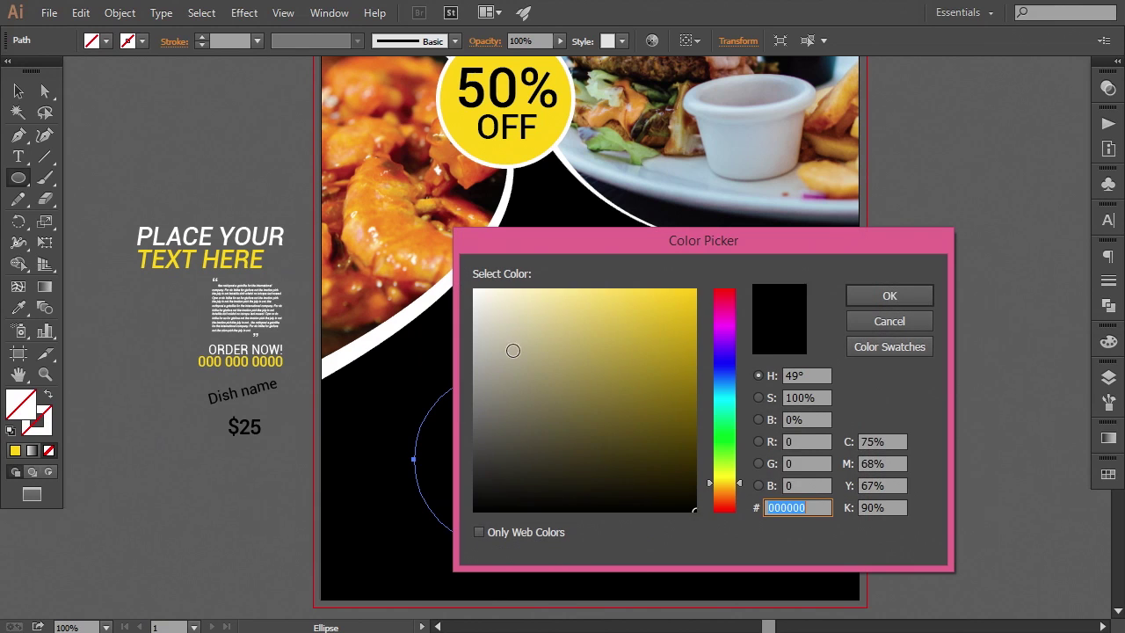
{"action": "left_click_drag", "start_coordinate": [512, 352], "coordinate": [448, 268]}
{"action": "left_click", "coordinate": [849, 299]}
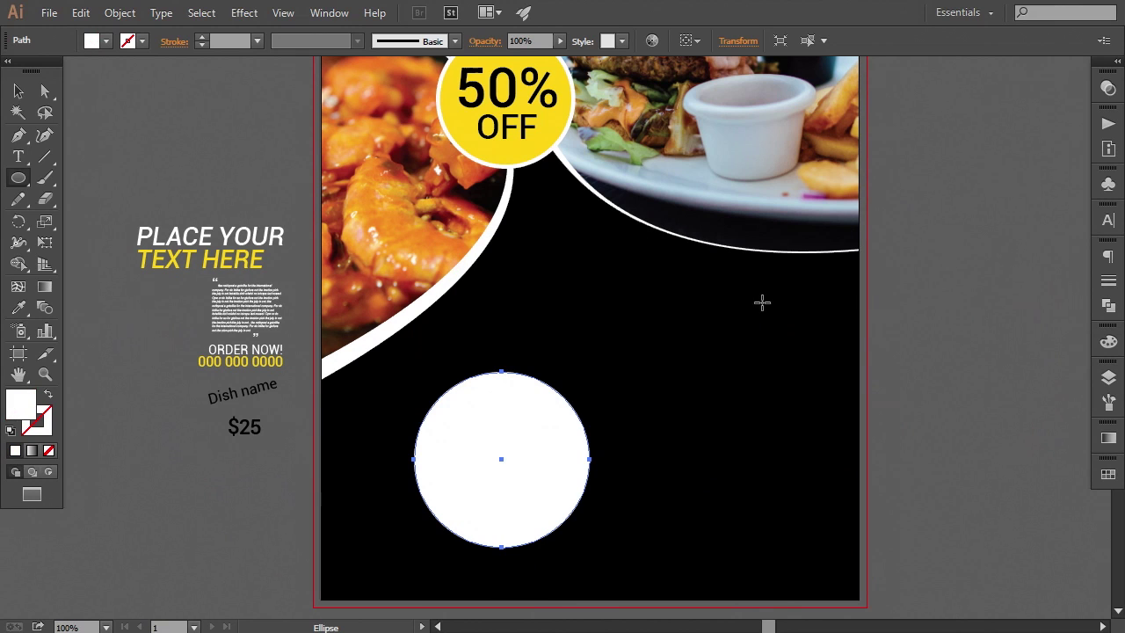
{"action": "left_click", "coordinate": [17, 92]}
{"action": "left_click", "coordinate": [166, 470]}
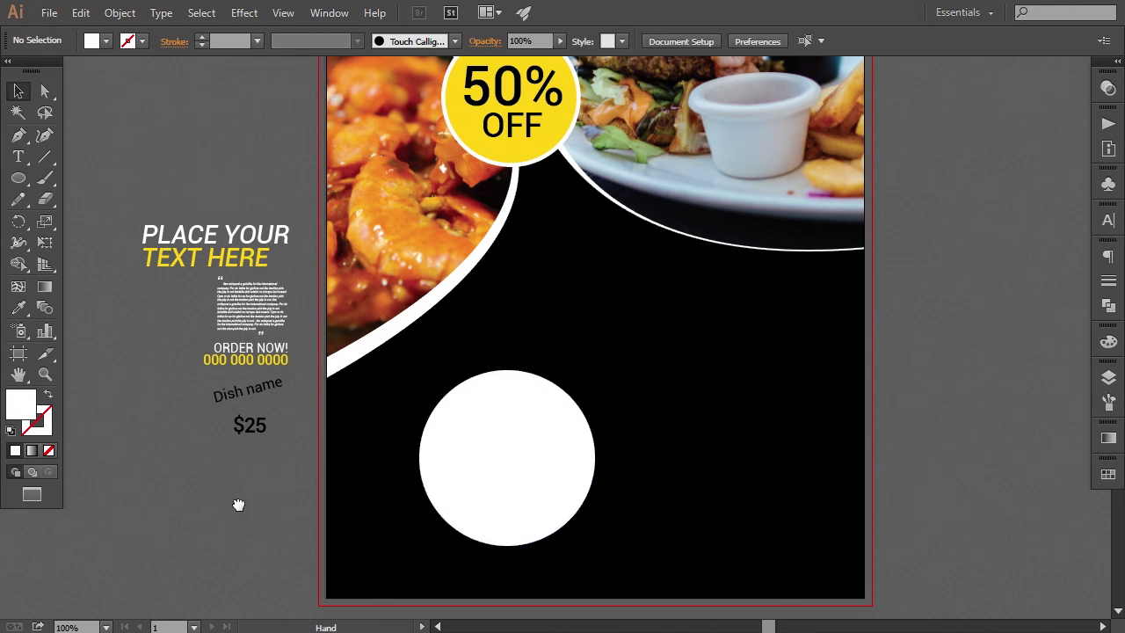
Step: Copy the white circle and paste the duplicate in front of it
{"action": "scroll", "coordinate": [322, 497], "scroll_direction": "down", "scroll_amount": 2}
{"action": "left_click", "coordinate": [489, 451]}
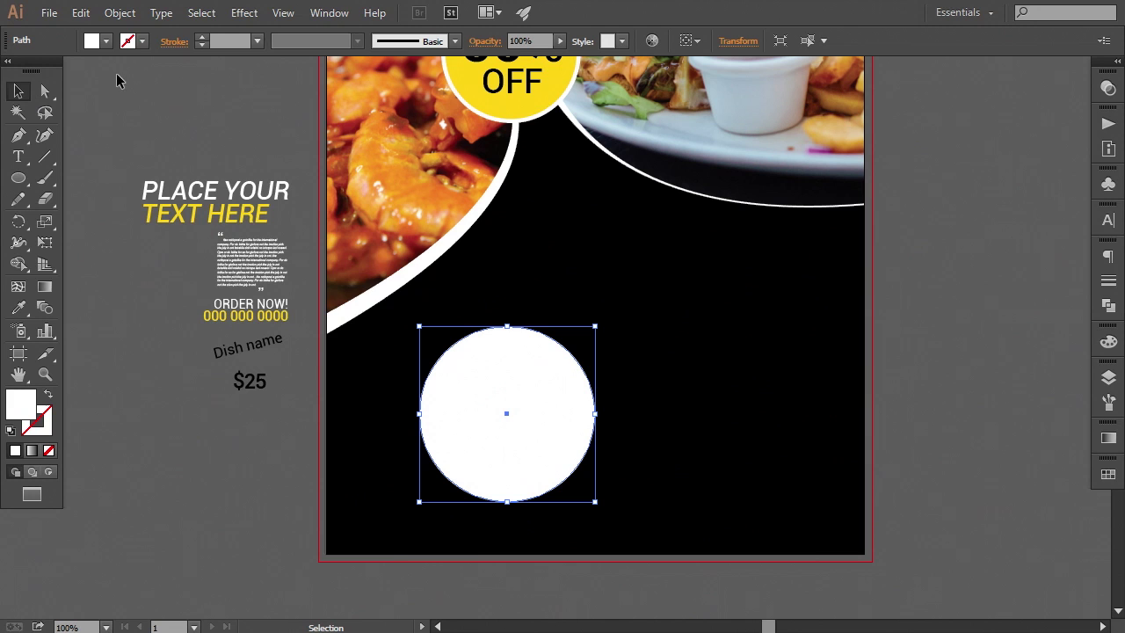
{"action": "left_click", "coordinate": [81, 18]}
{"action": "left_click", "coordinate": [81, 17]}
{"action": "left_click", "coordinate": [81, 17]}
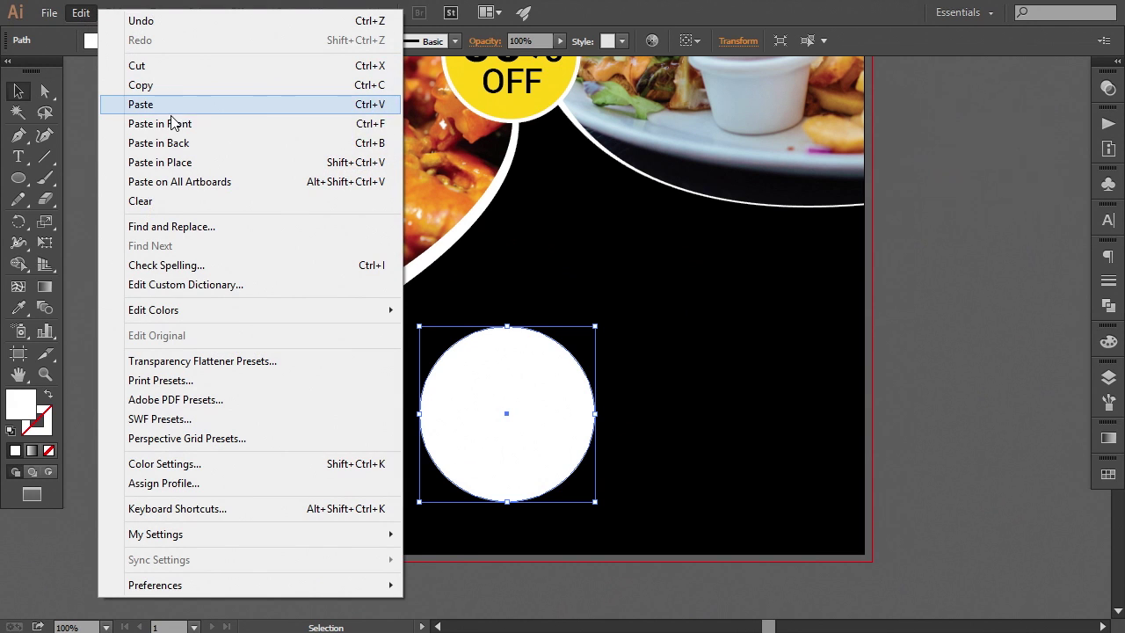
{"action": "left_click", "coordinate": [162, 129]}
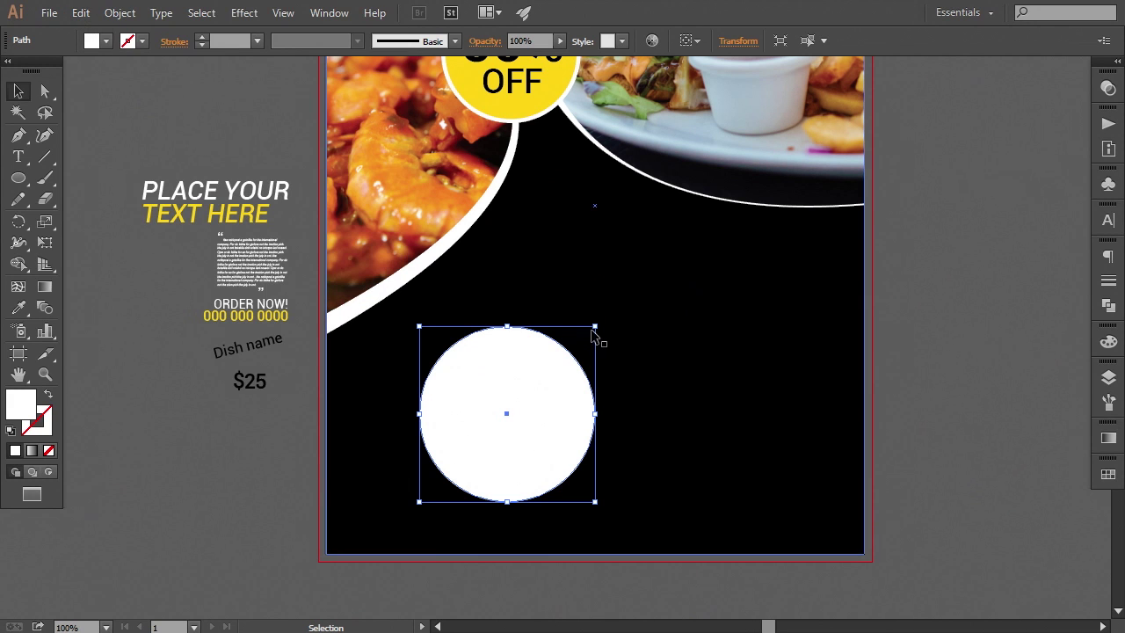
Step: Shrink the front circle slightly about its centre, leaving a thin even ring of the white circle around it
{"action": "left_click_drag", "start_coordinate": [598, 327], "coordinate": [592, 332]}
{"action": "key", "text": "ctrl+equal"}
{"action": "key", "text": "ctrl+equal"}
{"action": "key", "text": "ctrl+equal"}
{"action": "key", "text": "ctrl+equal"}
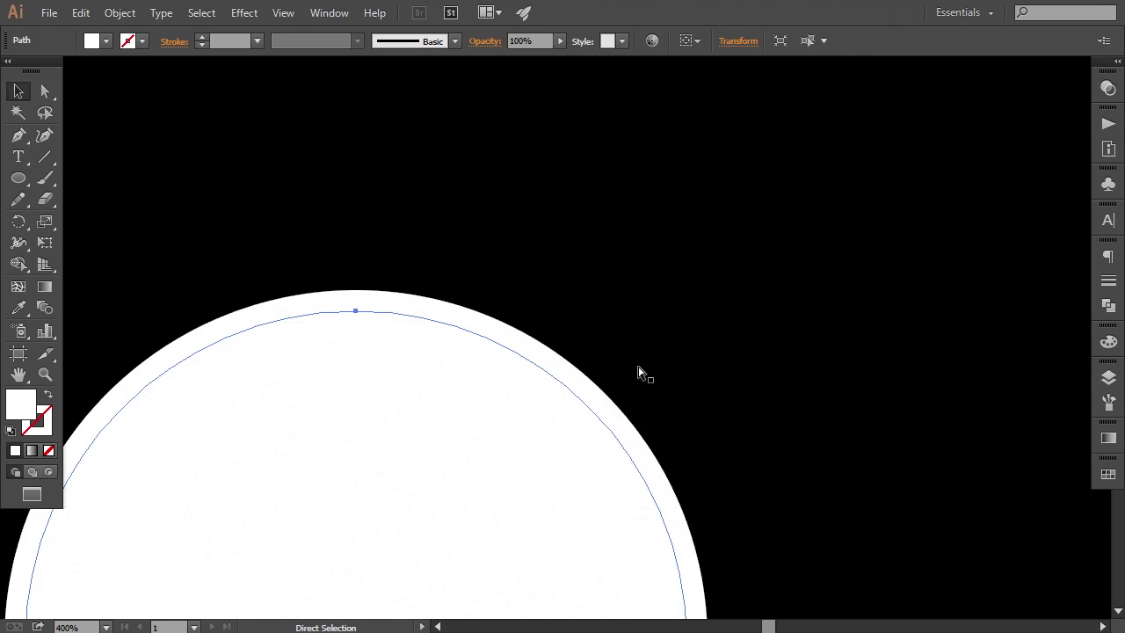
{"action": "left_click_drag", "start_coordinate": [688, 311], "coordinate": [689, 304]}
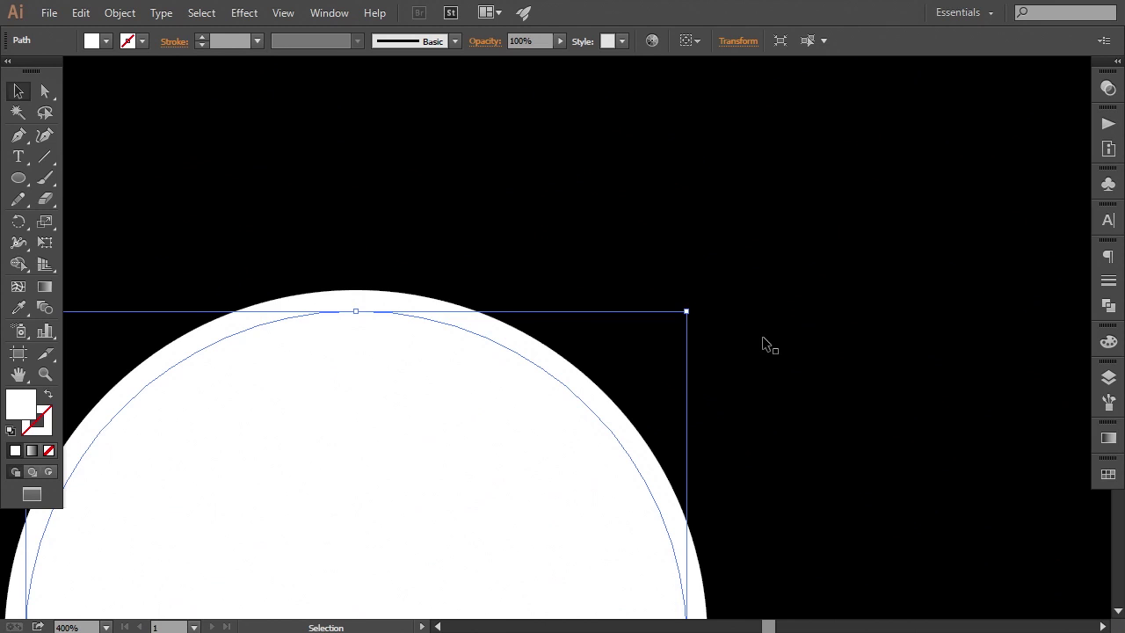
{"action": "key", "text": "ctrl+minus"}
{"action": "key", "text": "ctrl+minus"}
{"action": "key", "text": "ctrl+minus"}
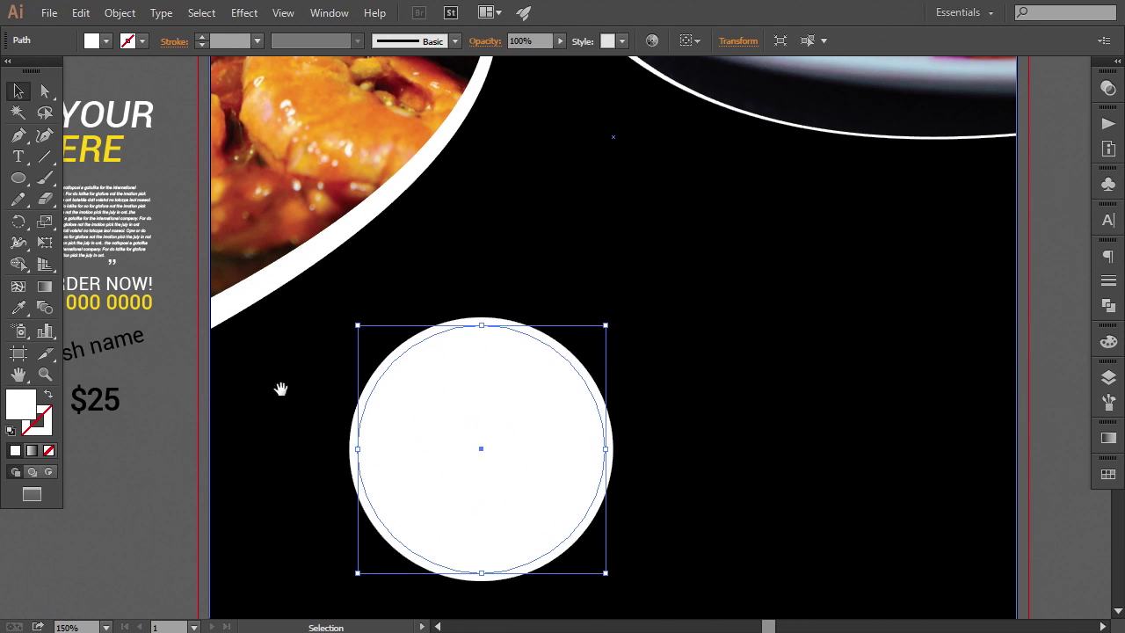
{"action": "left_click_drag", "start_coordinate": [281, 389], "coordinate": [255, 359]}
Step: Fill the inner circle with the yellow sampled from the "TEXT HERE" line using the Eyedropper, and deselect it
{"action": "left_click", "coordinate": [15, 314]}
{"action": "left_click_drag", "start_coordinate": [293, 257], "coordinate": [348, 297]}
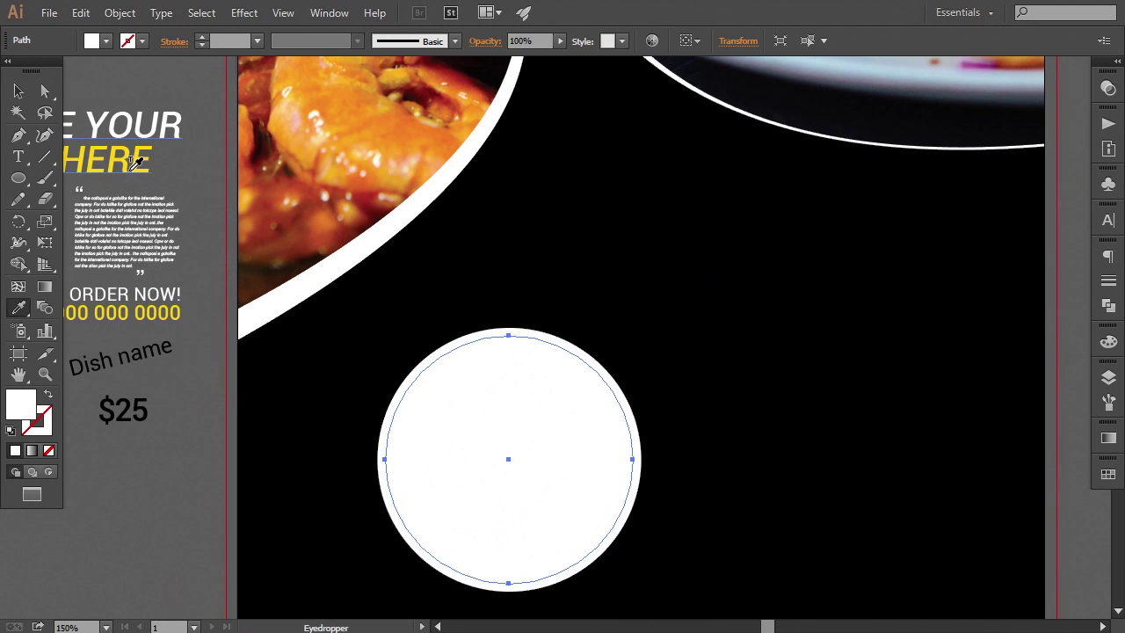
{"action": "left_click", "coordinate": [135, 164]}
{"action": "left_click_drag", "start_coordinate": [326, 416], "coordinate": [300, 334]}
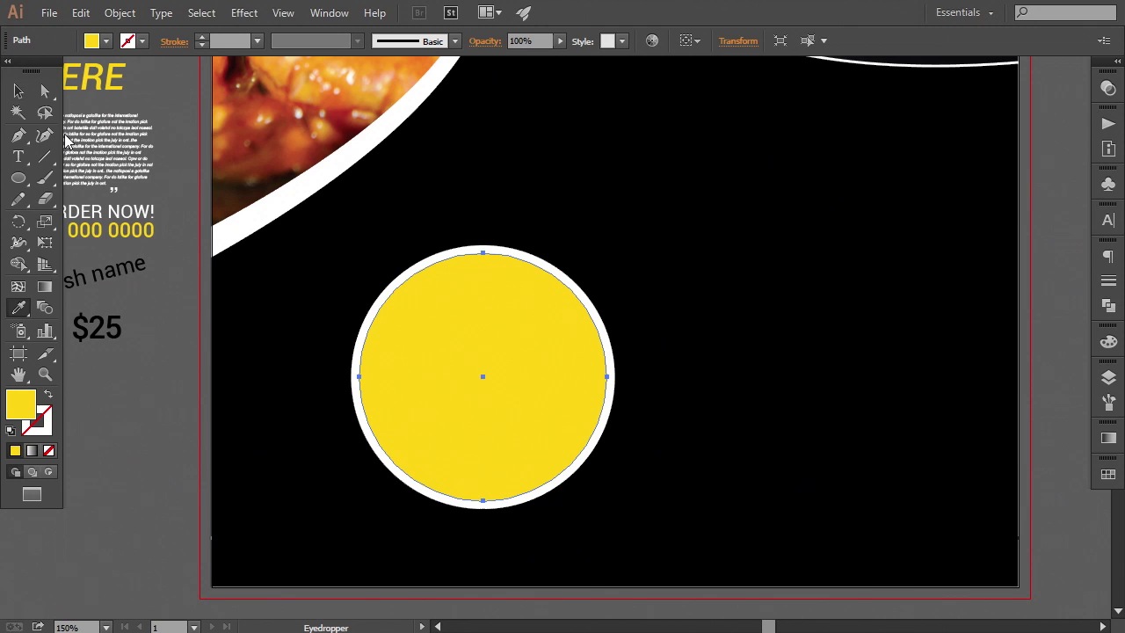
{"action": "left_click", "coordinate": [19, 93]}
{"action": "left_click", "coordinate": [145, 484]}
{"action": "left_click_drag", "start_coordinate": [264, 489], "coordinate": [257, 454]}
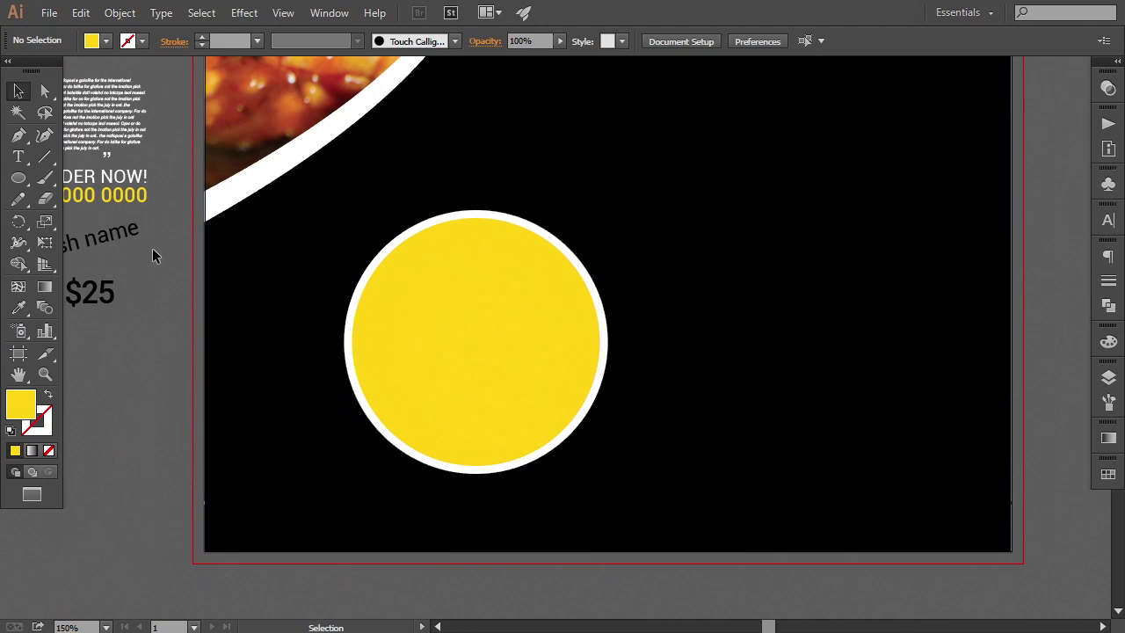
Step: Draw a yellow rectangle wider than the circle and position it centred over the circle's lower part
{"action": "left_click_drag", "start_coordinate": [16, 184], "coordinate": [88, 176]}
{"action": "left_click_drag", "start_coordinate": [322, 377], "coordinate": [663, 514]}
{"action": "left_click", "coordinate": [19, 91]}
{"action": "mouse_move", "coordinate": [538, 451]}
{"action": "left_mouse_down"}
{"action": "mouse_move", "coordinate": [527, 474]}
{"action": "mouse_move", "coordinate": [523, 464]}
{"action": "left_mouse_up"}
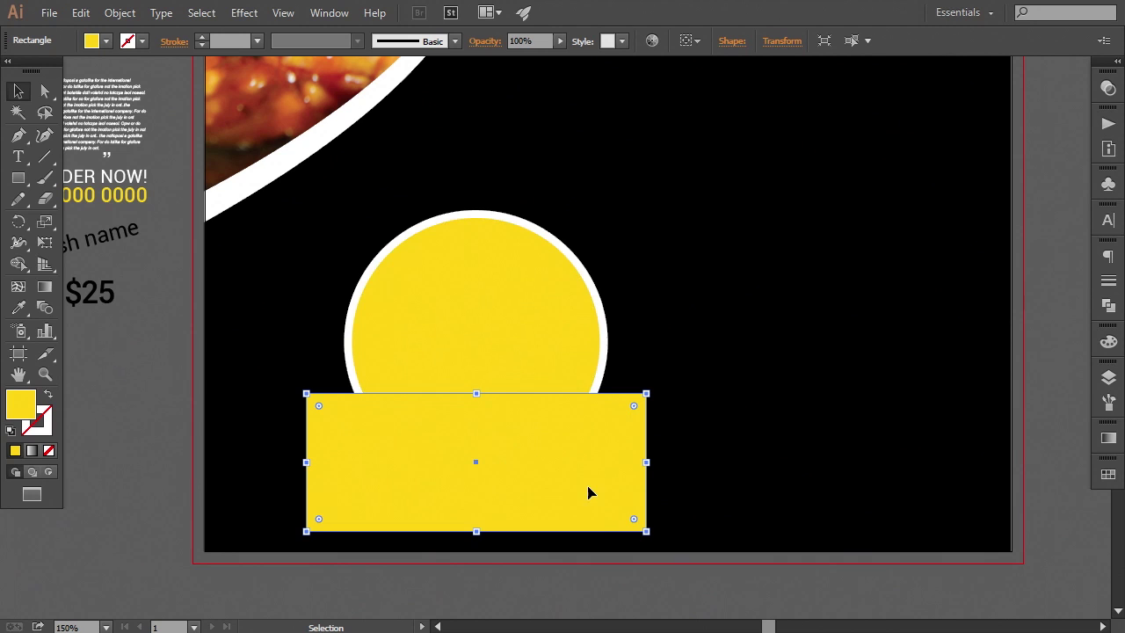
Step: Nudge the yellow rectangle down in small increments so its upper edge crosses the lower quarter of the circle
{"action": "key", "text": "Down"}
{"action": "key", "text": "Down"}
{"action": "key", "text": "Down"}
{"action": "key", "text": "Down"}
{"action": "key", "text": "Down"}
{"action": "key", "text": "Down"}
{"action": "key", "text": "Down"}
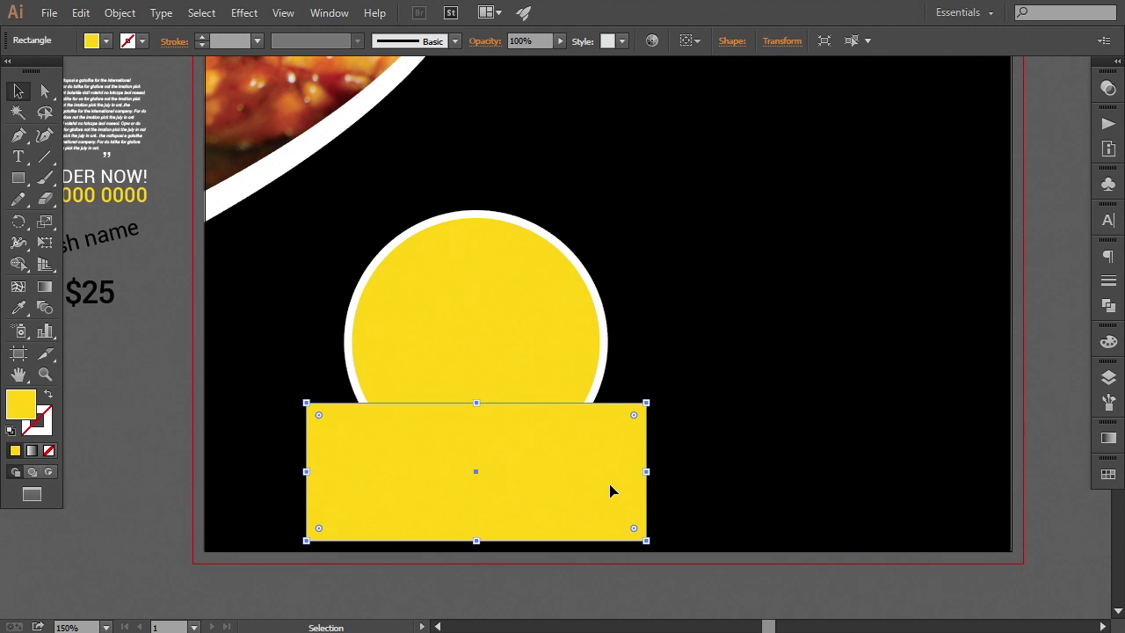
{"action": "key", "text": "Up"}
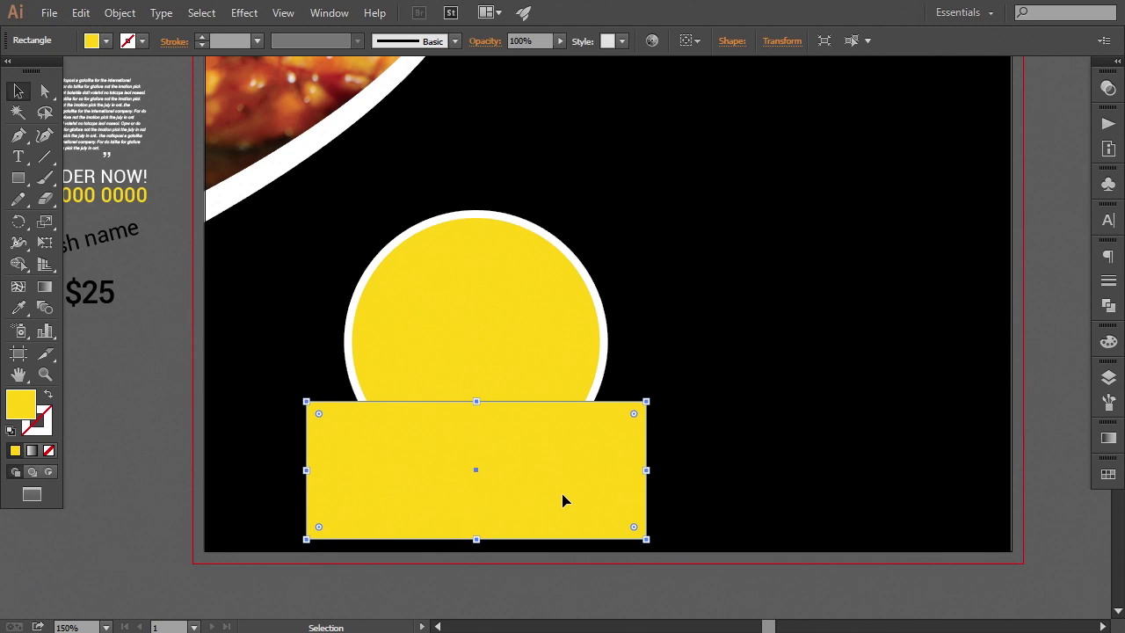
{"action": "key", "text": "Down"}
{"action": "key", "text": "Down"}
{"action": "key", "text": "Down"}
{"action": "key", "text": "Down"}
{"action": "key", "text": "Down"}
{"action": "key", "text": "Down"}
{"action": "key", "text": "Down"}
{"action": "key", "text": "Down"}
{"action": "key", "text": "Down"}
{"action": "key", "text": "Down"}
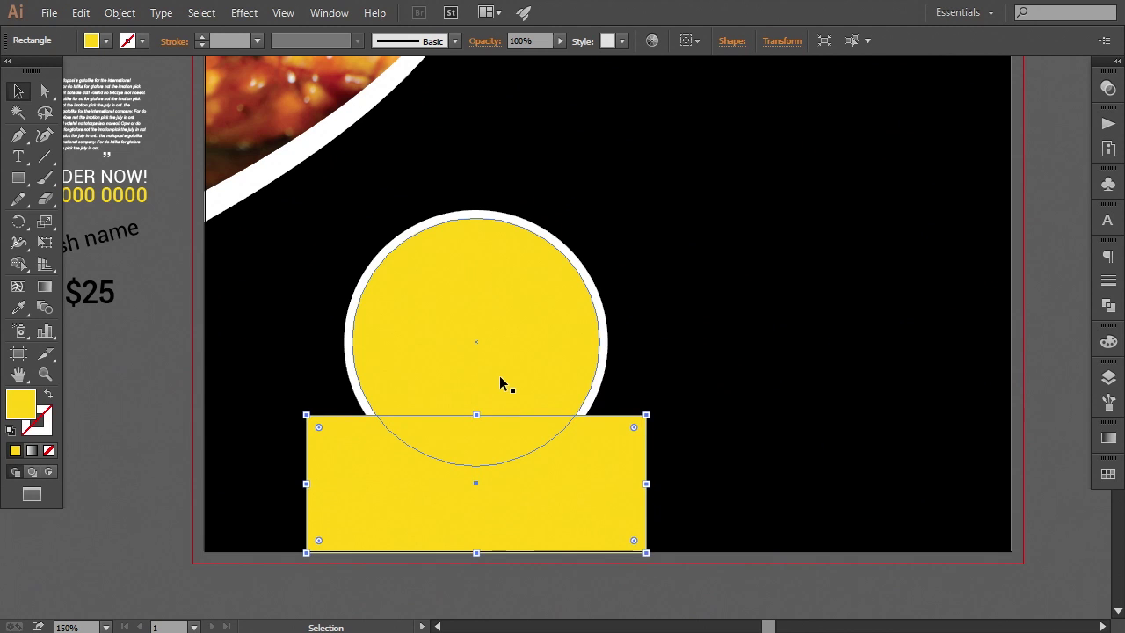
{"action": "key", "text": "Down"}
{"action": "key", "text": "Down"}
{"action": "key", "text": "Down"}
{"action": "key", "text": "Up"}
{"action": "key", "text": "Up"}
{"action": "key", "text": "Up"}
{"action": "key", "text": "Up"}
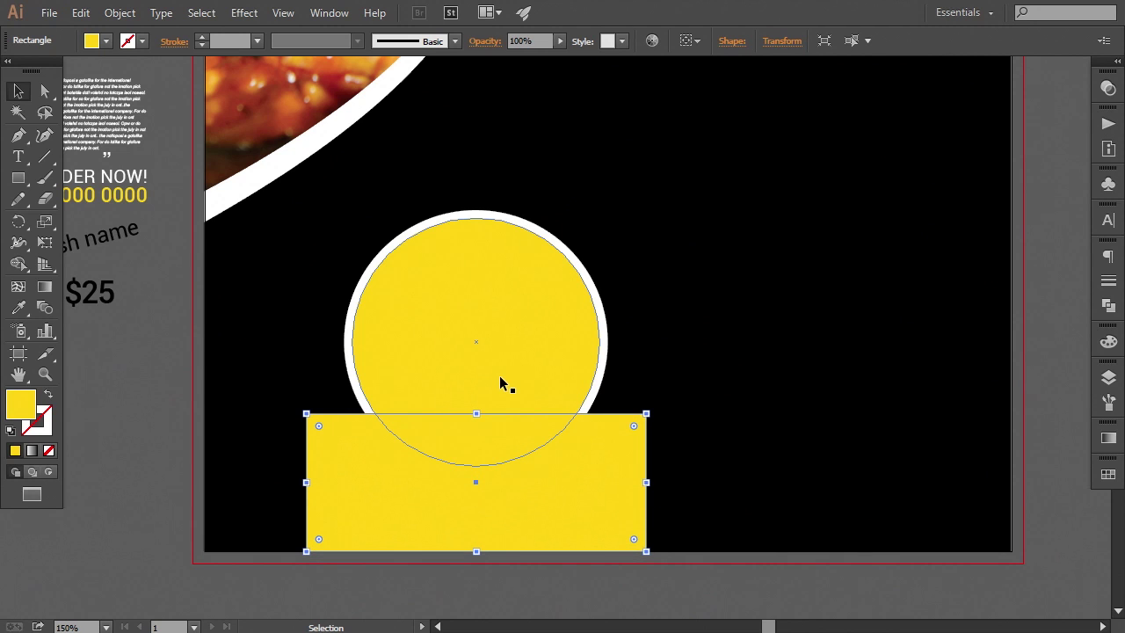
{"action": "key", "text": "Up"}
{"action": "key", "text": "Up"}
{"action": "key", "text": "Up"}
{"action": "key", "text": "Up"}
{"action": "key", "text": "Up"}
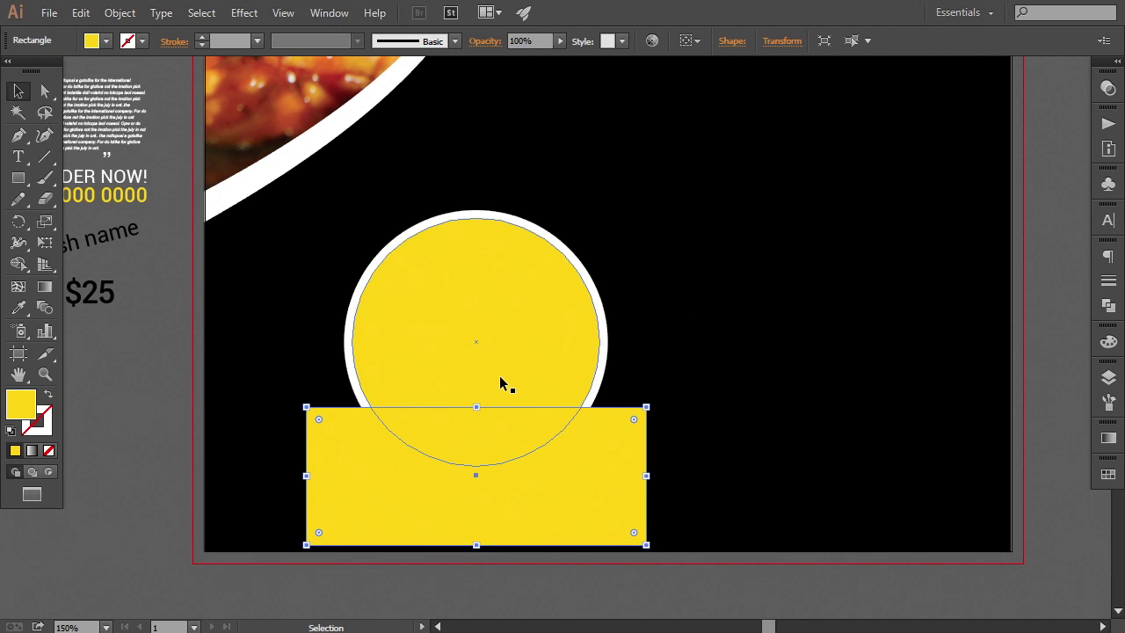
Step: Subtract the rectangle from the inner yellow circle with the Minus Front shape mode, and deselect the result
{"action": "left_click", "coordinate": [498, 382], "text": "shift"}
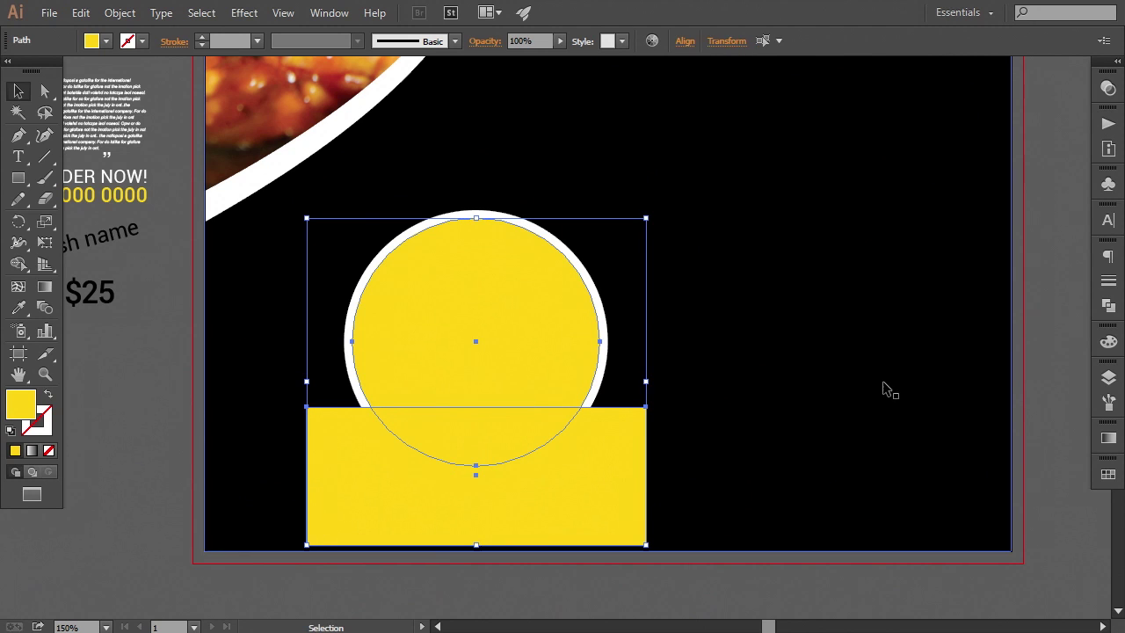
{"action": "left_click", "coordinate": [1108, 309]}
{"action": "left_click", "coordinate": [935, 282]}
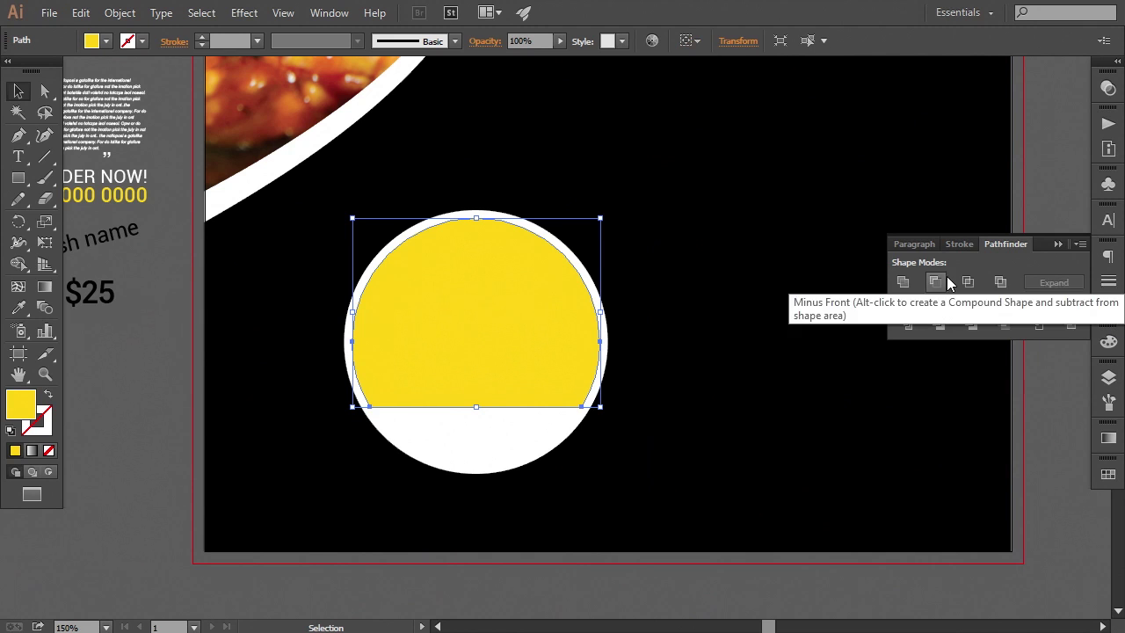
{"action": "left_click", "coordinate": [1058, 245]}
{"action": "left_click", "coordinate": [1050, 316]}
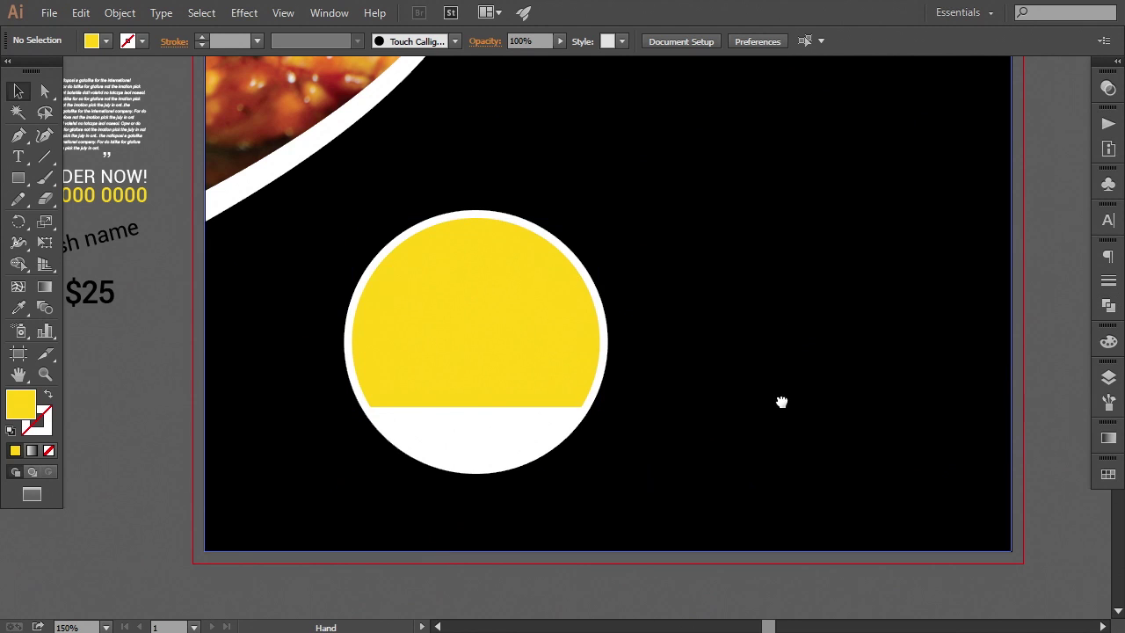
Step: Place the "Dish name" text on the badge's white lower part, nearly level, and bring it to the front
{"action": "left_click_drag", "start_coordinate": [779, 402], "coordinate": [824, 401]}
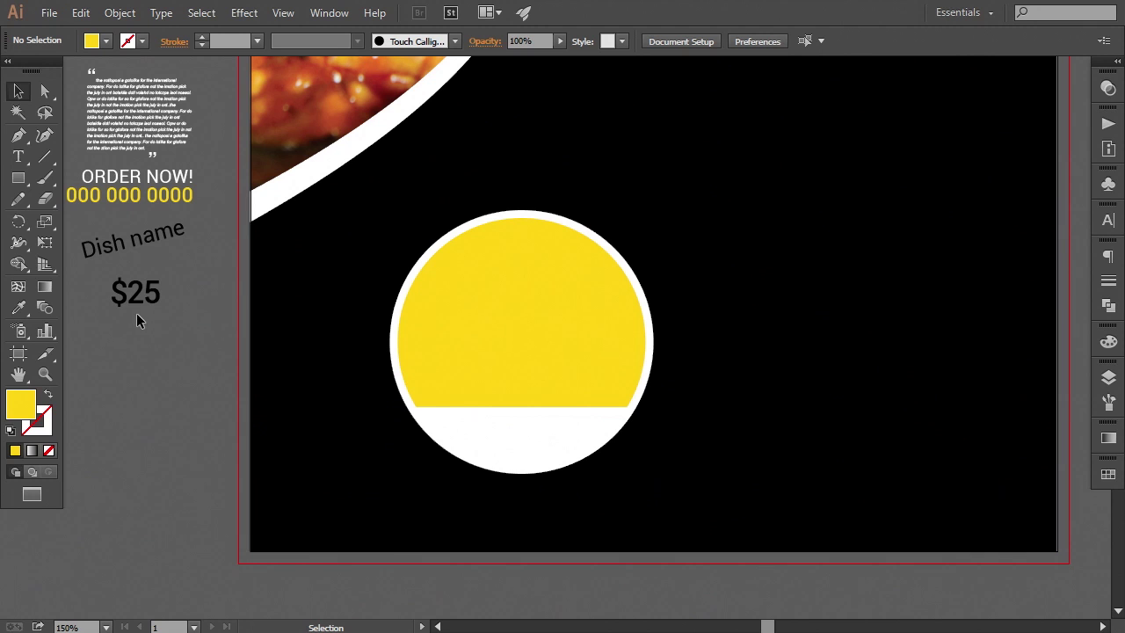
{"action": "left_click_drag", "start_coordinate": [151, 239], "coordinate": [593, 449]}
{"action": "right_click", "coordinate": [557, 447]}
{"action": "mouse_move", "coordinate": [602, 410]}
{"action": "left_click", "coordinate": [765, 409]}
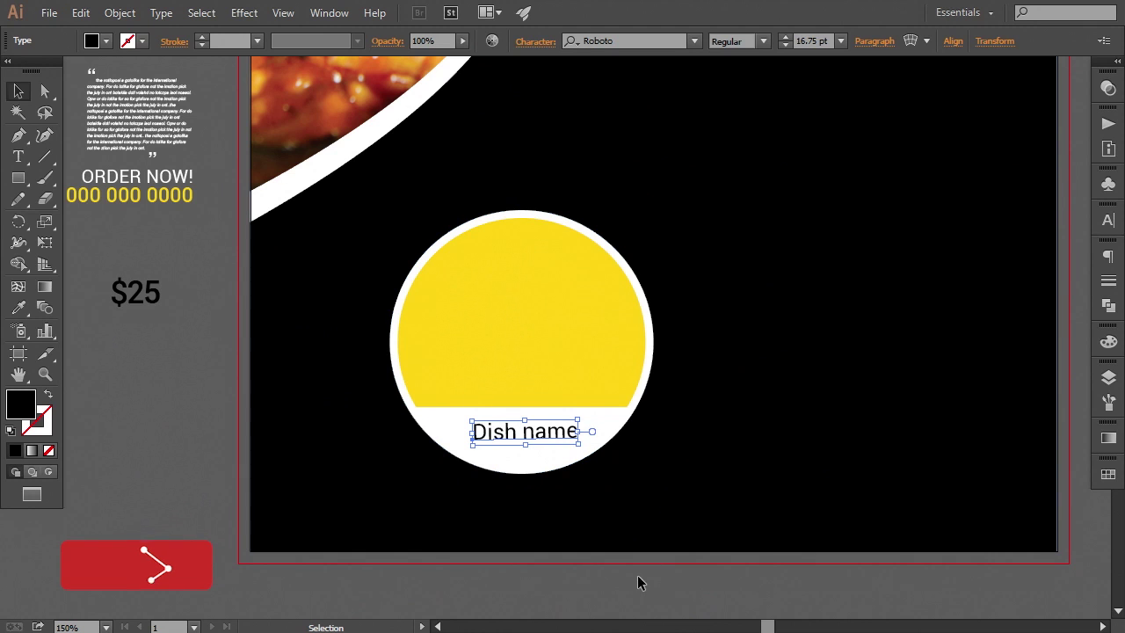
Step: Nudge the "Dish name" text left to centre it in the white area and enlarge it to 19.5 pt
{"action": "left_click", "coordinate": [639, 582]}
{"action": "left_click", "coordinate": [489, 440]}
{"action": "key", "text": "Left"}
{"action": "key", "text": "Left"}
{"action": "key", "text": "Left"}
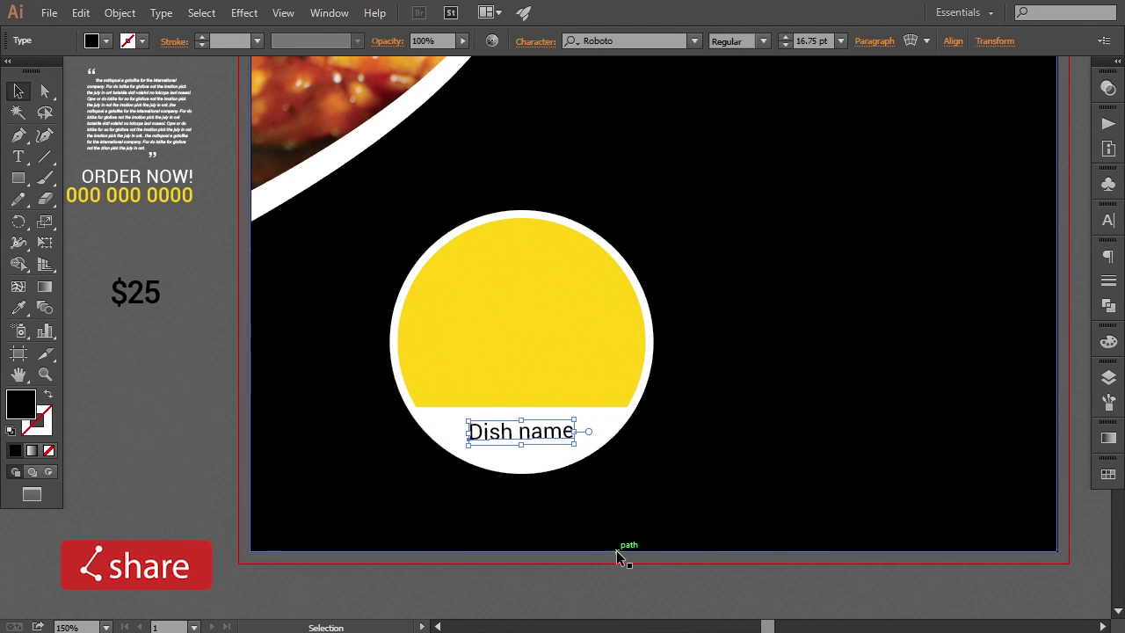
{"action": "key", "text": "Left"}
{"action": "left_click_drag", "start_coordinate": [575, 446], "coordinate": [592, 464]}
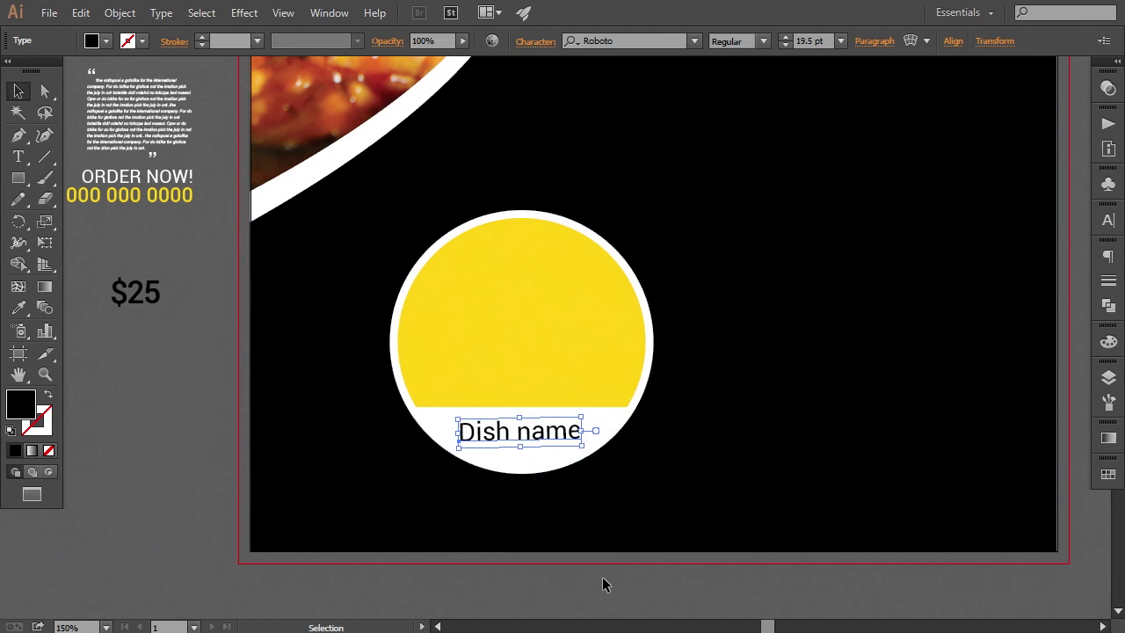
{"action": "left_click", "coordinate": [604, 577]}
{"action": "left_click", "coordinate": [567, 431]}
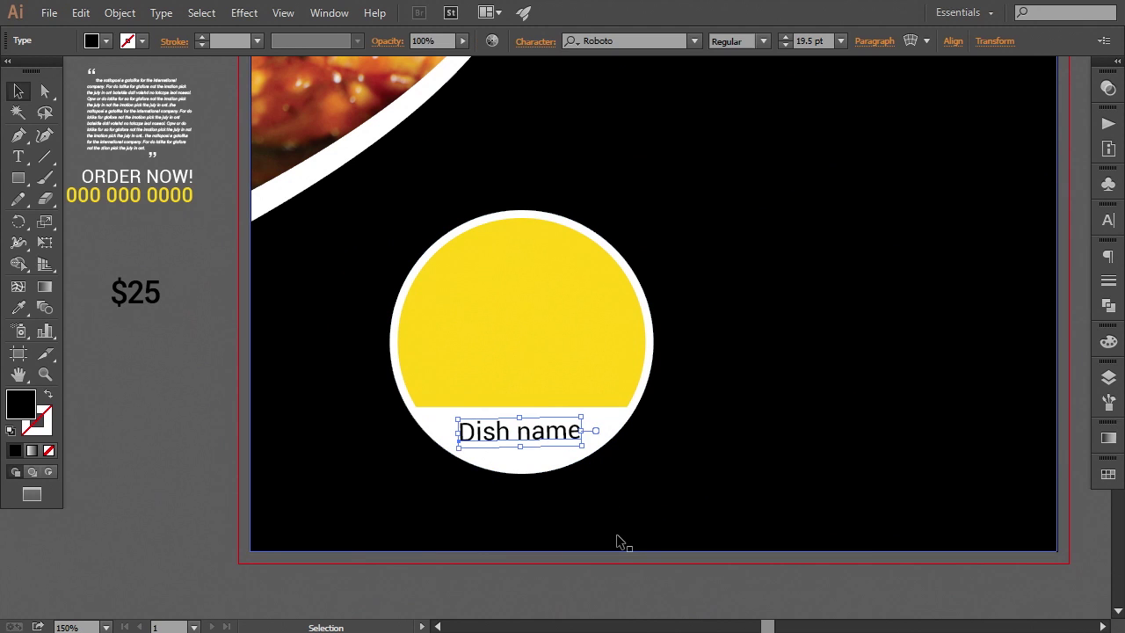
Step: Rotate the "Dish name" text slightly so its baseline runs horizontal, parallel to the yellow shape's lower edge
{"action": "key", "text": "ctrl+equal"}
{"action": "key", "text": "ctrl+equal"}
{"action": "key", "text": "ctrl+equal"}
{"action": "left_click_drag", "start_coordinate": [608, 542], "coordinate": [606, 373]}
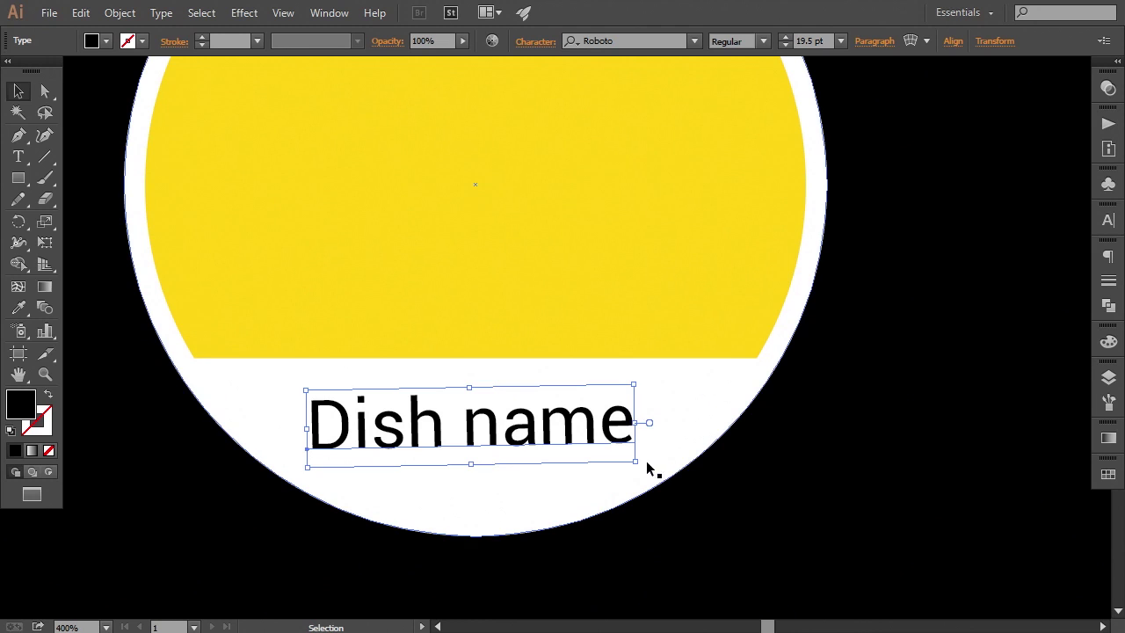
{"action": "left_click_drag", "start_coordinate": [644, 467], "coordinate": [644, 467]}
Step: Nudge the "Dish name" text slightly down to balance it vertically in the white area, and deselect it
{"action": "scroll", "coordinate": [606, 532], "scroll_direction": "down", "scroll_amount": 2}
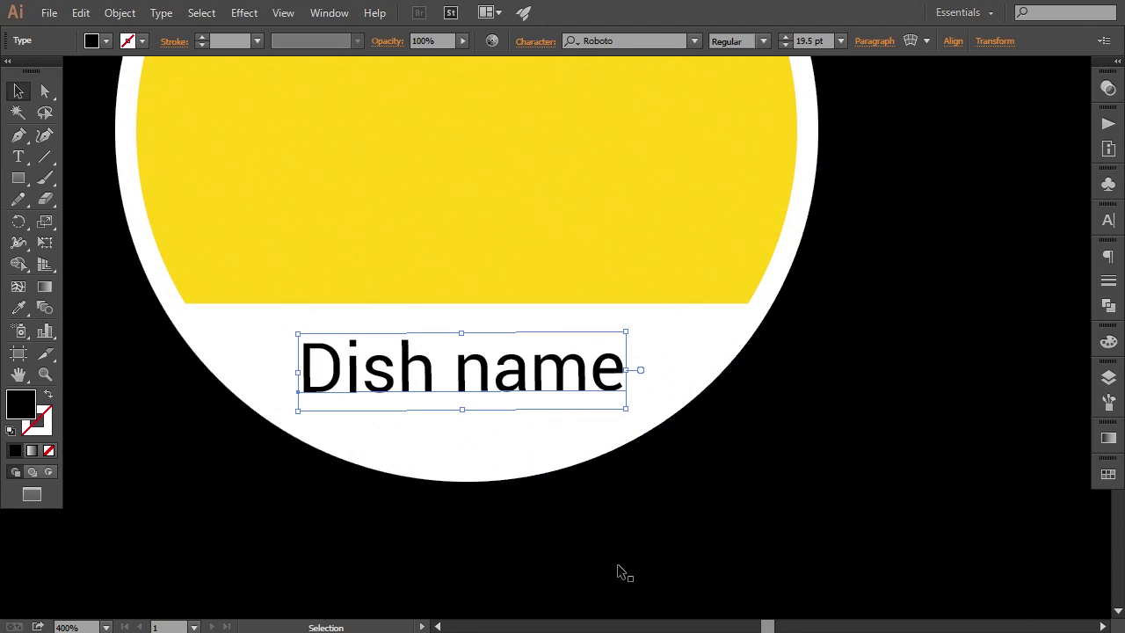
{"action": "key", "text": "Down"}
{"action": "key", "text": "Down"}
{"action": "key", "text": "Down"}
{"action": "key", "text": "Down"}
{"action": "key", "text": "Up"}
{"action": "key", "text": "Up"}
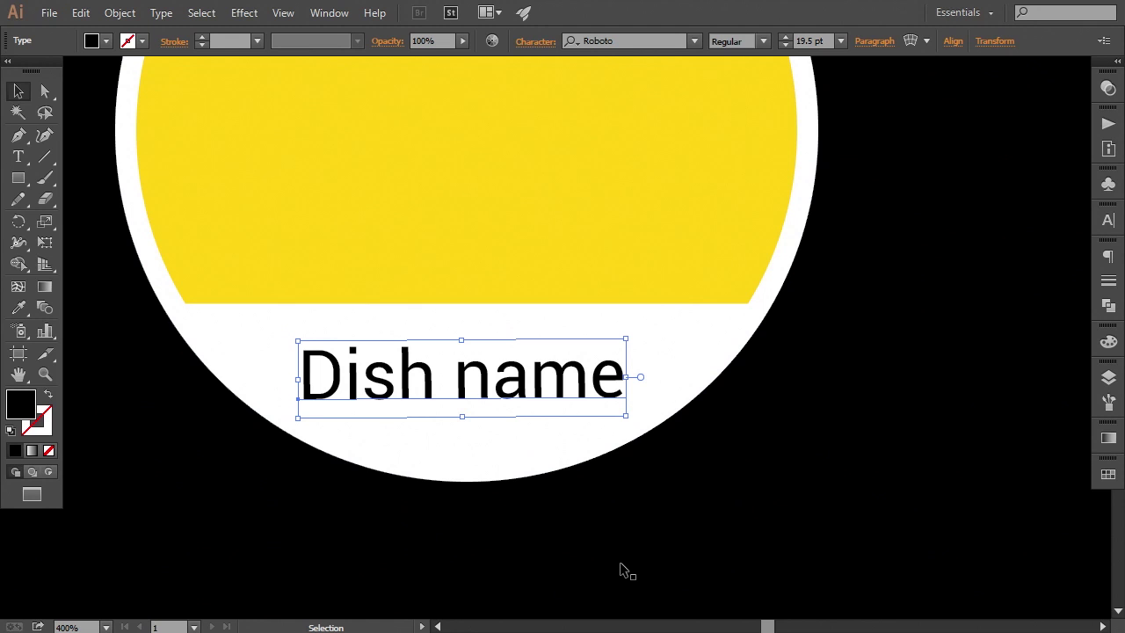
{"action": "key", "text": "ctrl+minus"}
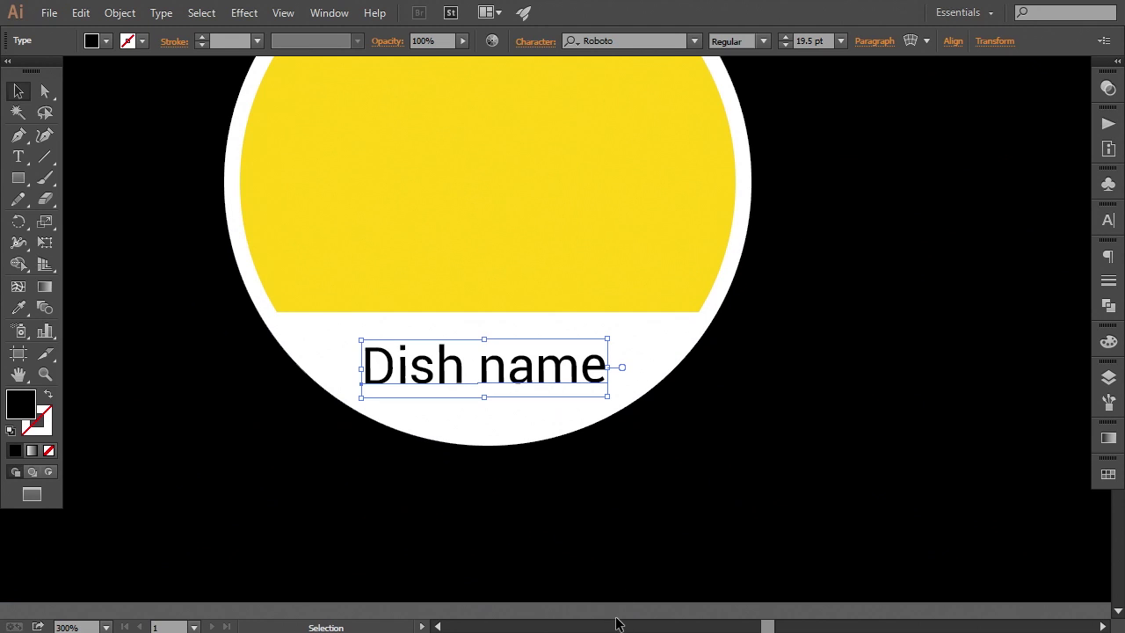
{"action": "key", "text": "ctrl+minus"}
{"action": "left_click", "coordinate": [628, 562]}
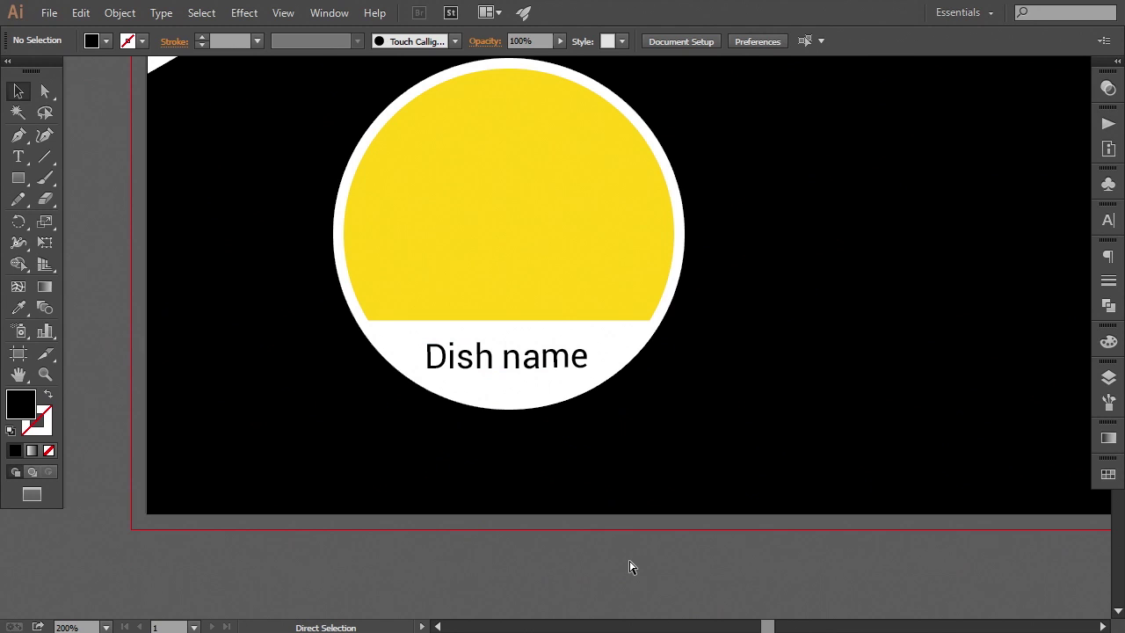
{"action": "left_click", "coordinate": [551, 366]}
{"action": "key", "text": "Up"}
{"action": "left_click", "coordinate": [591, 545]}
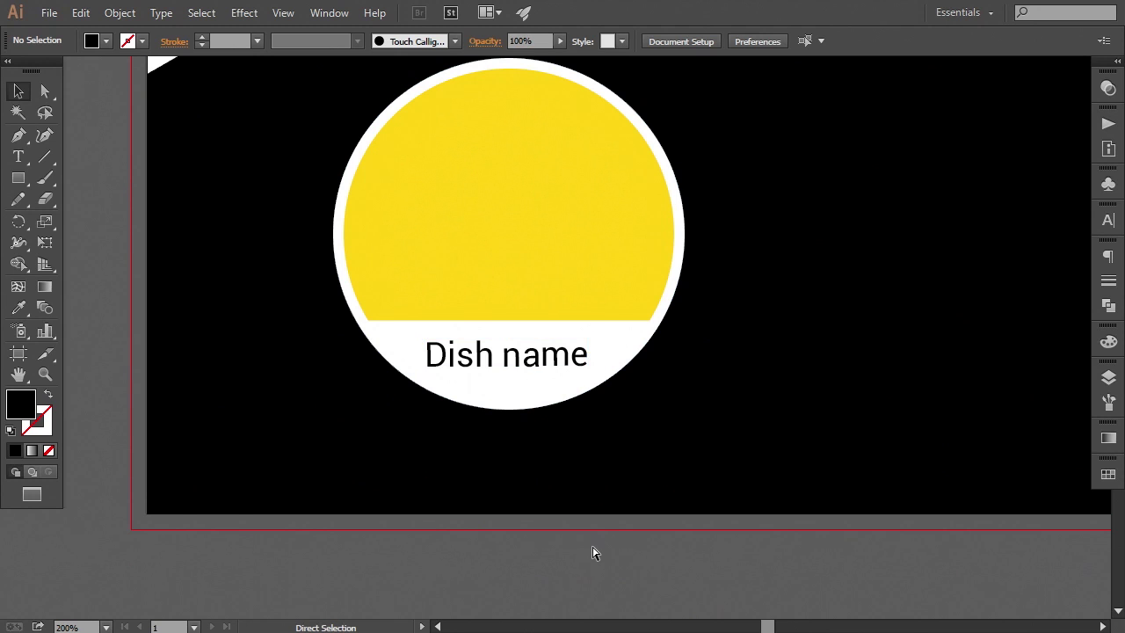
{"action": "key", "text": "ctrl+minus"}
{"action": "key", "text": "ctrl+minus"}
{"action": "key", "text": "ctrl+plus"}
{"action": "key", "text": "ctrl+plus"}
{"action": "left_click", "coordinate": [575, 358]}
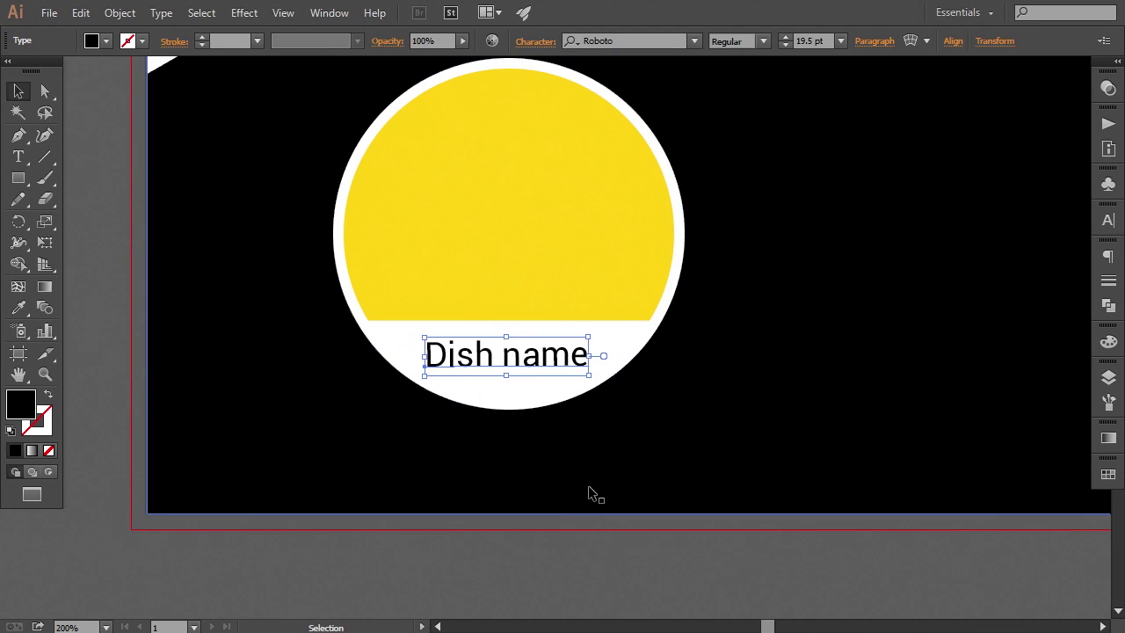
{"action": "left_click", "coordinate": [589, 545]}
Step: Select the yellow shape, white circle and "Dish name" text together and rotate them counterclockwise so the text slopes upward
{"action": "key", "text": "ctrl+minus"}
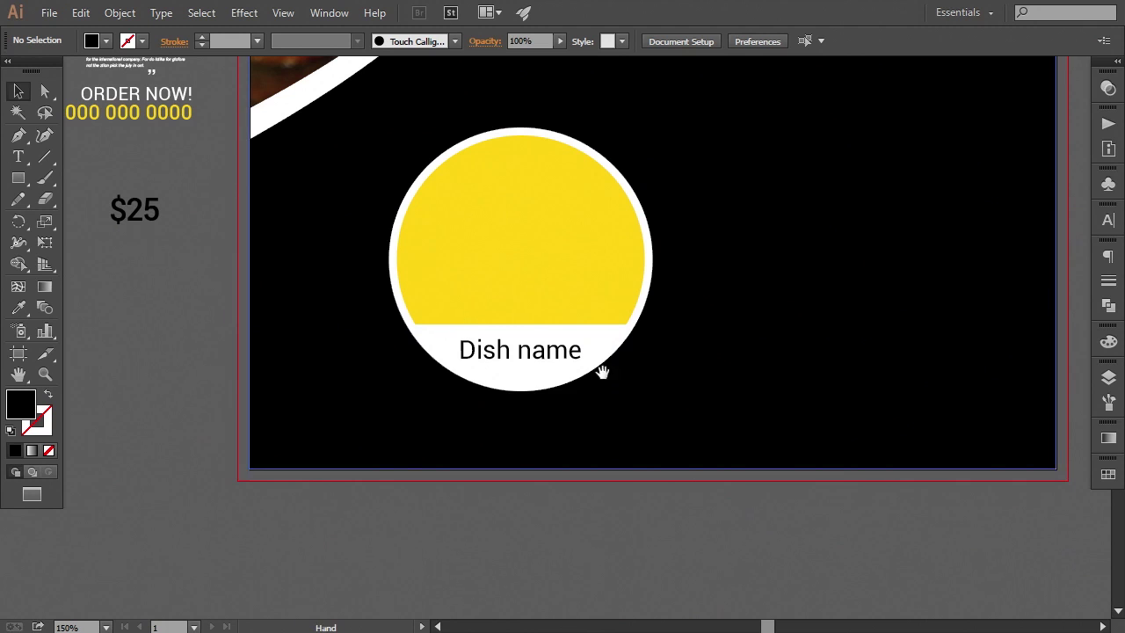
{"action": "left_click_drag", "start_coordinate": [602, 372], "coordinate": [600, 432]}
{"action": "left_click", "coordinate": [557, 354]}
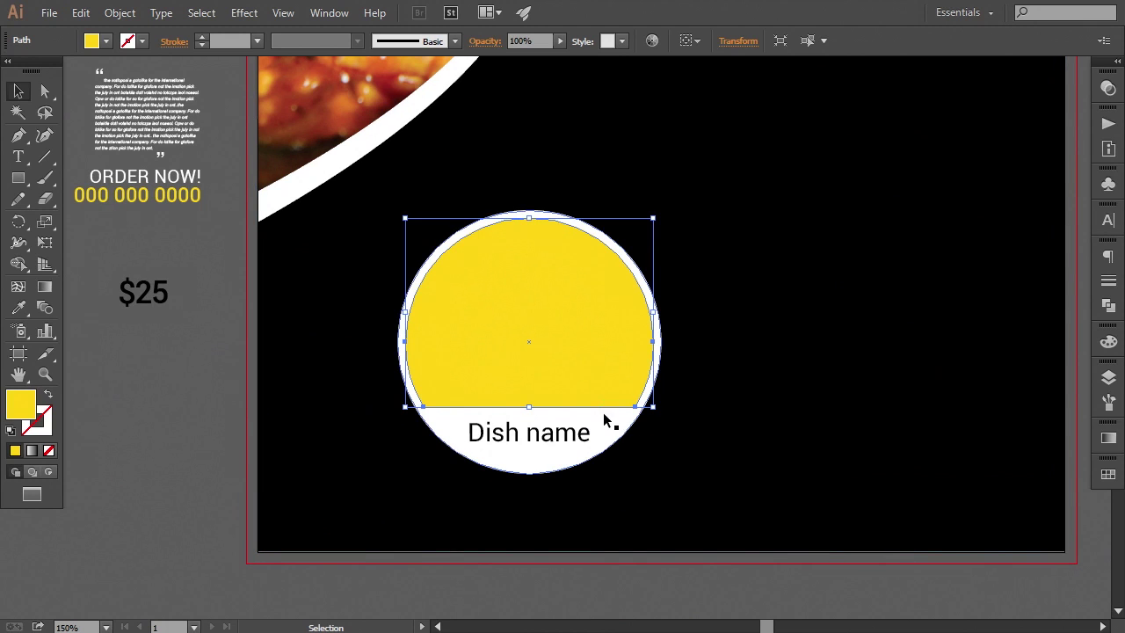
{"action": "left_click", "coordinate": [607, 423], "text": "shift"}
{"action": "left_click", "coordinate": [586, 436], "text": "shift"}
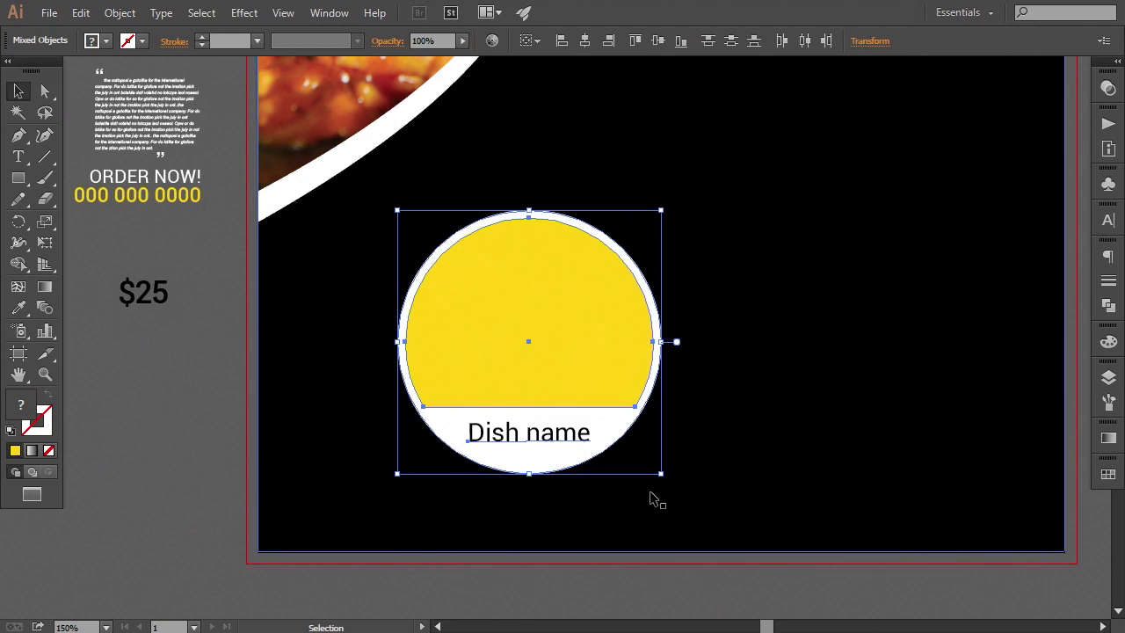
{"action": "left_click_drag", "start_coordinate": [657, 482], "coordinate": [704, 442]}
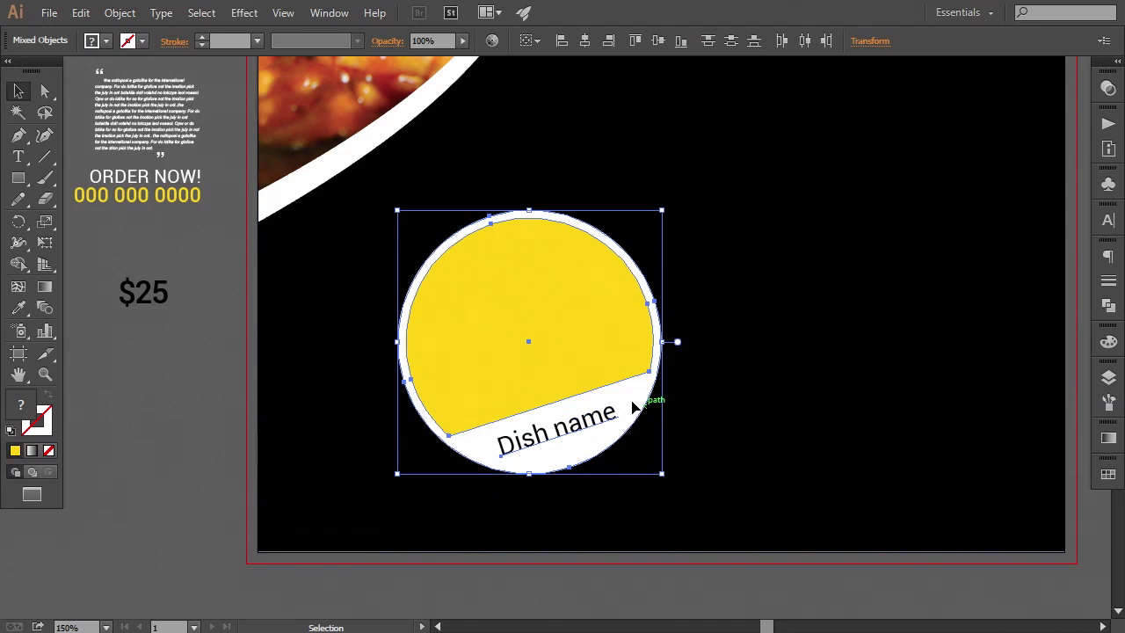
Step: Scale the dish badge down slightly, position it in the flyer's lower-left area below the shrimp photo, and deselect it
{"action": "left_click_drag", "start_coordinate": [578, 428], "coordinate": [533, 401]}
{"action": "left_click_drag", "start_coordinate": [618, 185], "coordinate": [610, 192]}
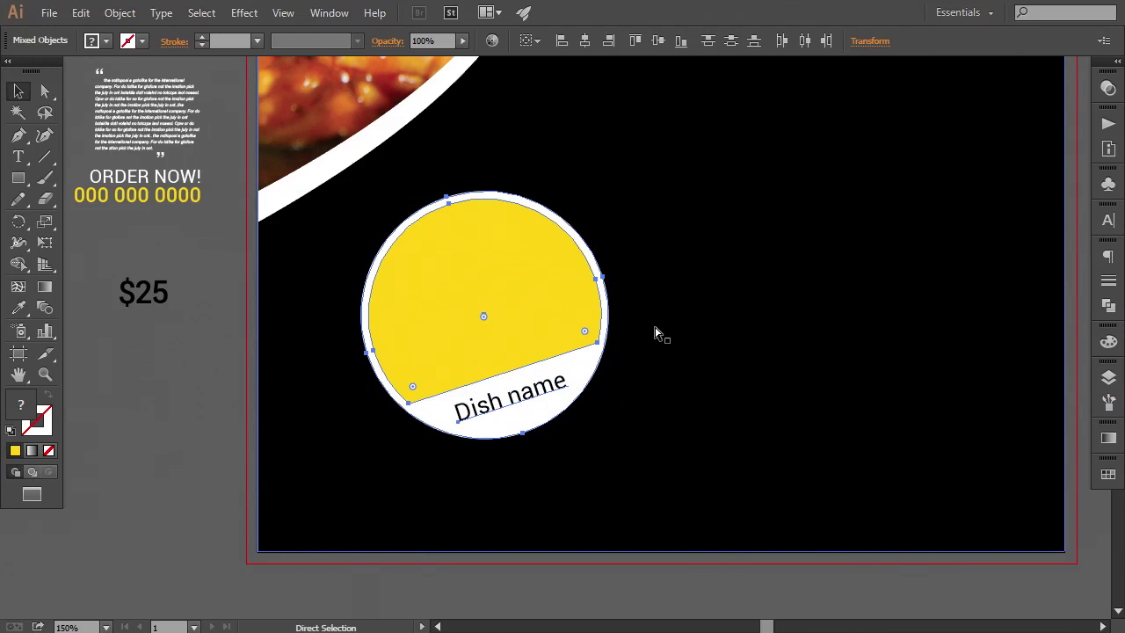
{"action": "key", "text": "ctrl+minus"}
{"action": "key", "text": "ctrl+minus"}
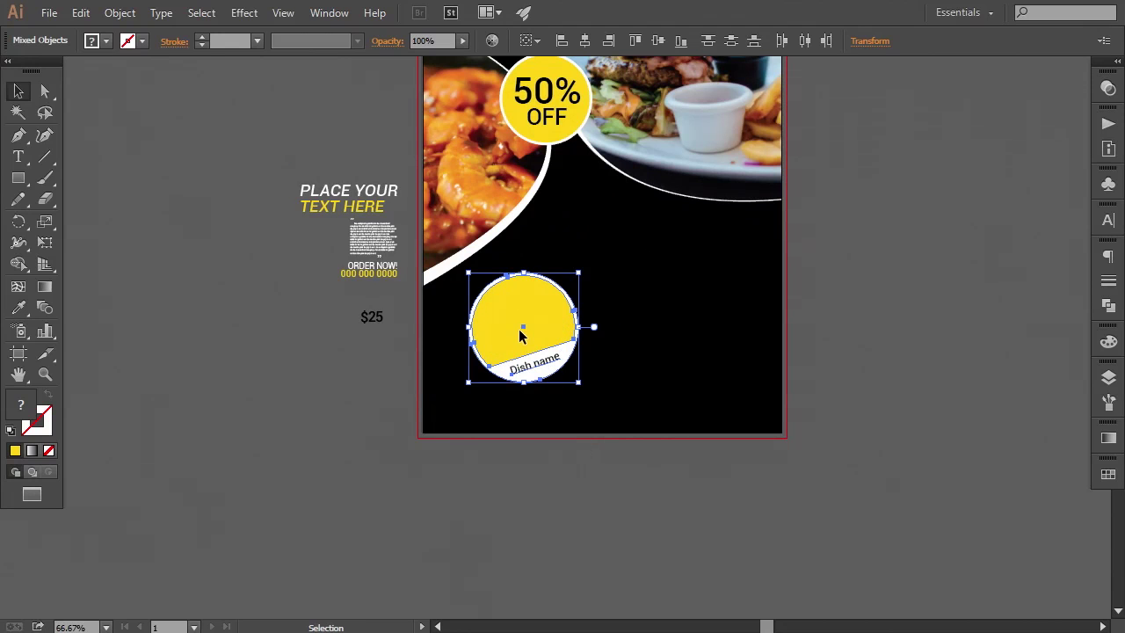
{"action": "mouse_move", "coordinate": [520, 335]}
{"action": "left_mouse_down"}
{"action": "mouse_move", "coordinate": [515, 315]}
{"action": "mouse_move", "coordinate": [522, 327]}
{"action": "left_mouse_up"}
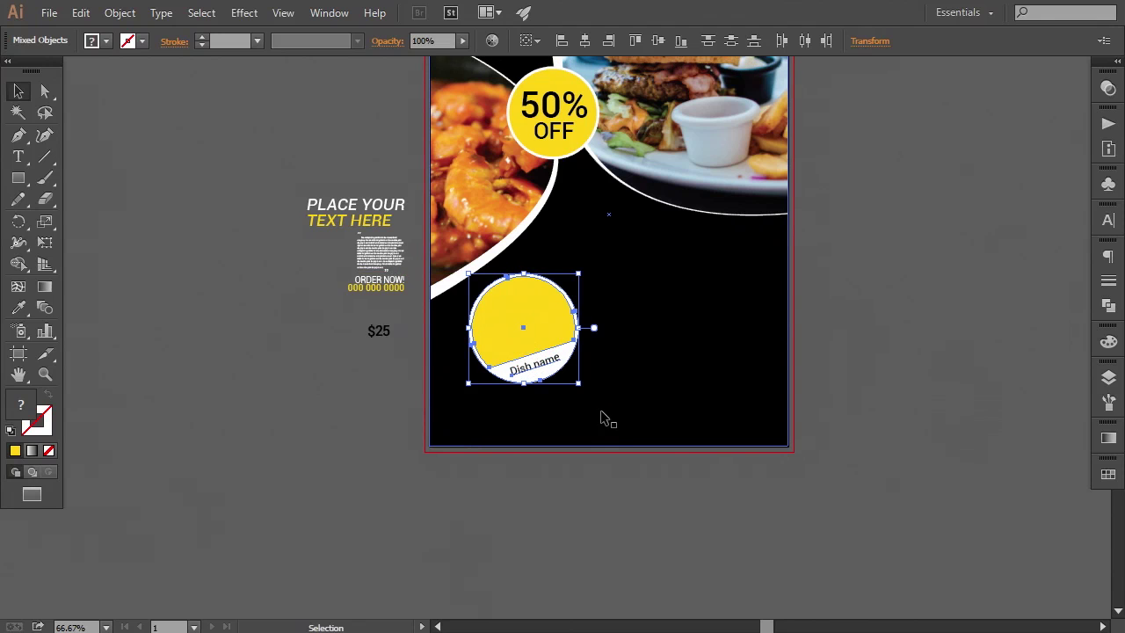
{"action": "key", "text": "Down"}
{"action": "key", "text": "Down"}
{"action": "key", "text": "Down"}
{"action": "key", "text": "Down"}
{"action": "key", "text": "Down"}
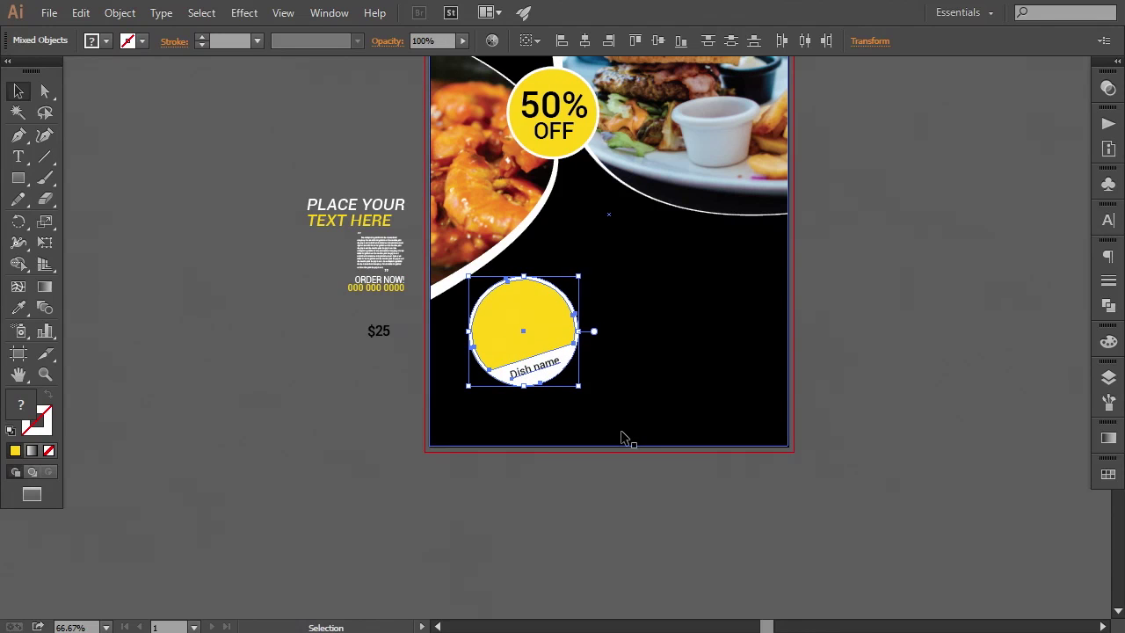
{"action": "left_click_drag", "start_coordinate": [527, 514], "coordinate": [519, 528]}
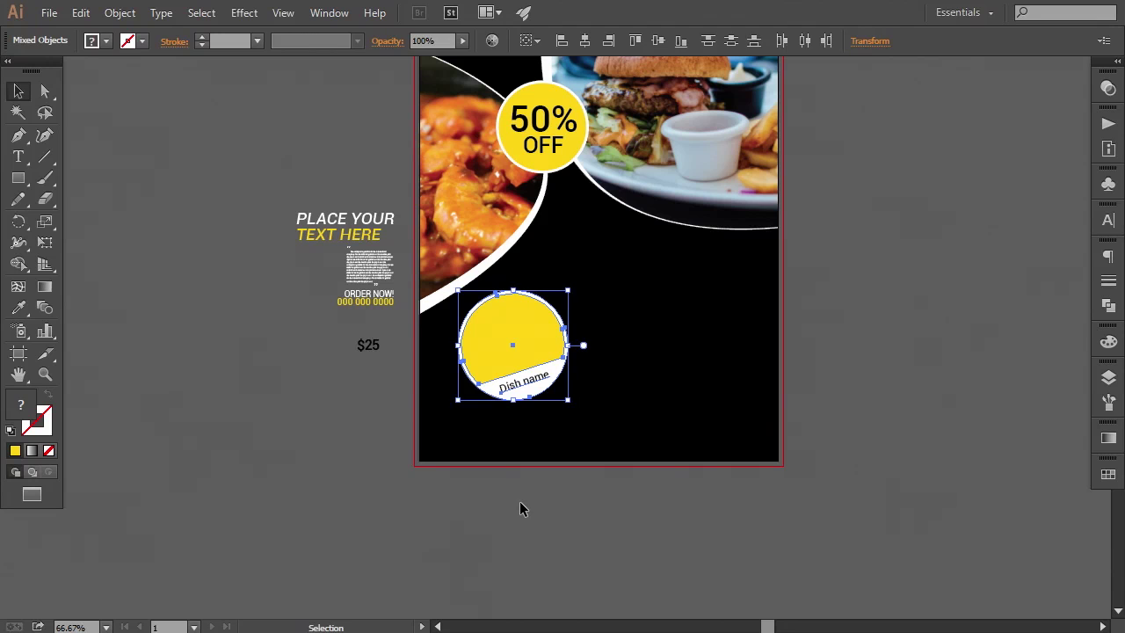
{"action": "left_click", "coordinate": [520, 501]}
Step: Draw a small yellow circle with the Ellipse tool, overlapping the upper edge of the dish badge
{"action": "key", "text": "ctrl+plus"}
{"action": "key", "text": "ctrl+plus"}
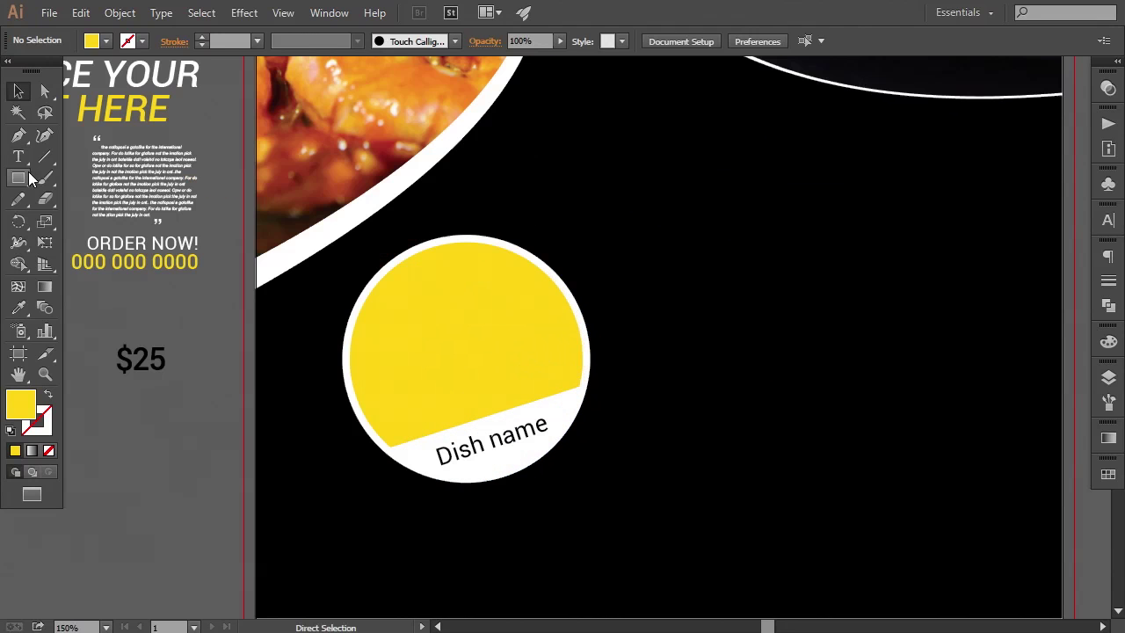
{"action": "left_click_drag", "start_coordinate": [19, 177], "coordinate": [88, 216]}
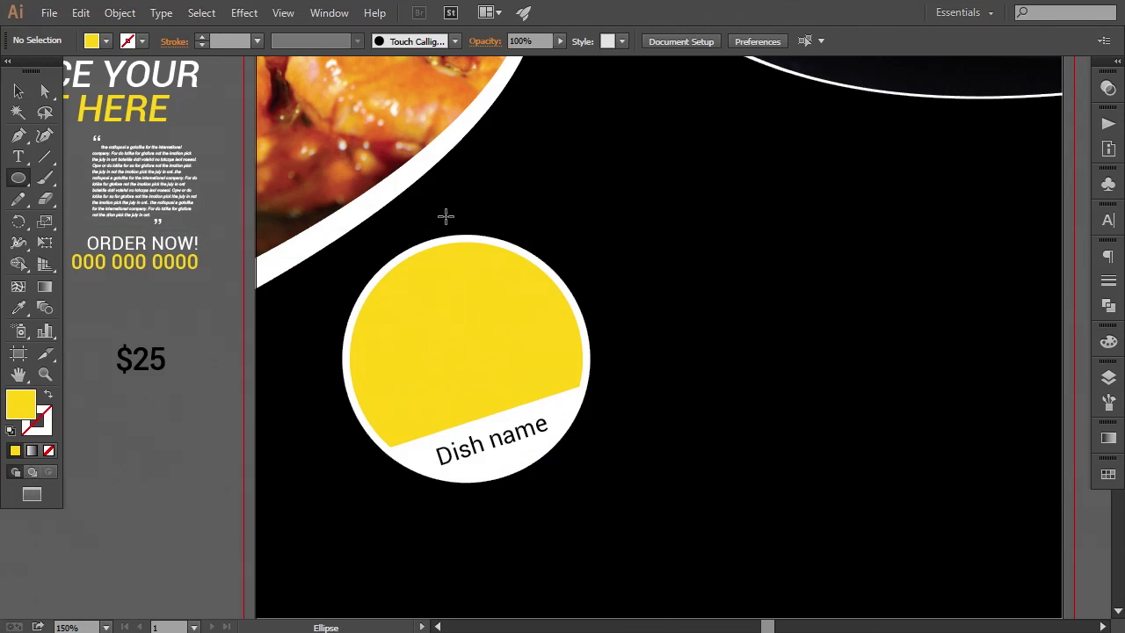
{"action": "left_click_drag", "start_coordinate": [441, 217], "coordinate": [485, 278]}
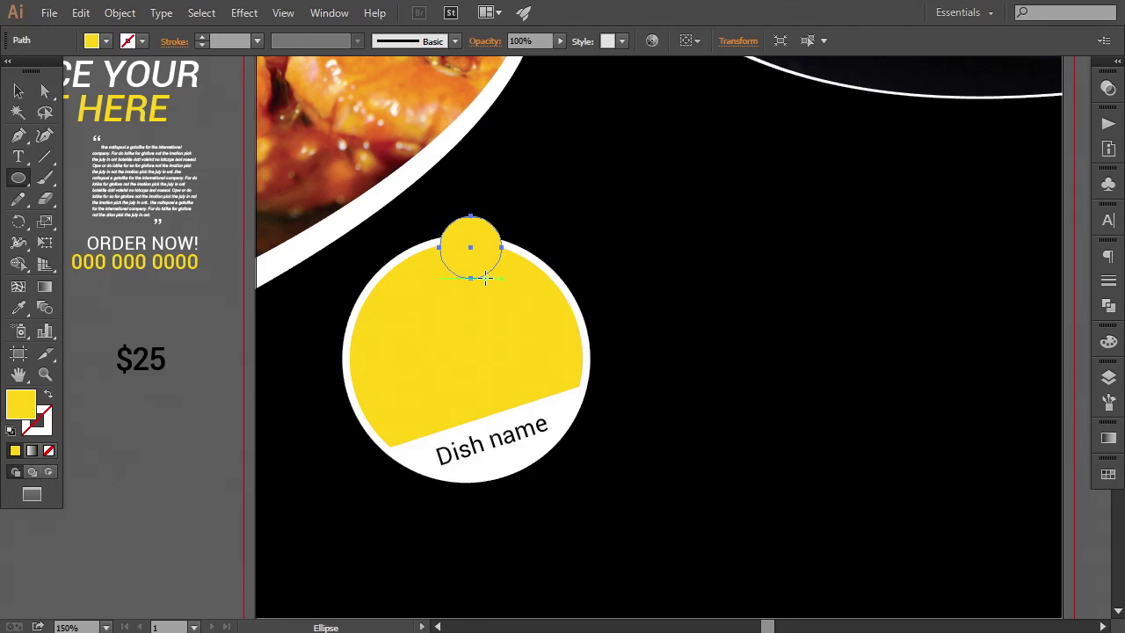
Step: Give the small yellow circle a 2 pt white stroke
{"action": "left_click", "coordinate": [258, 42]}
{"action": "left_click", "coordinate": [285, 156]}
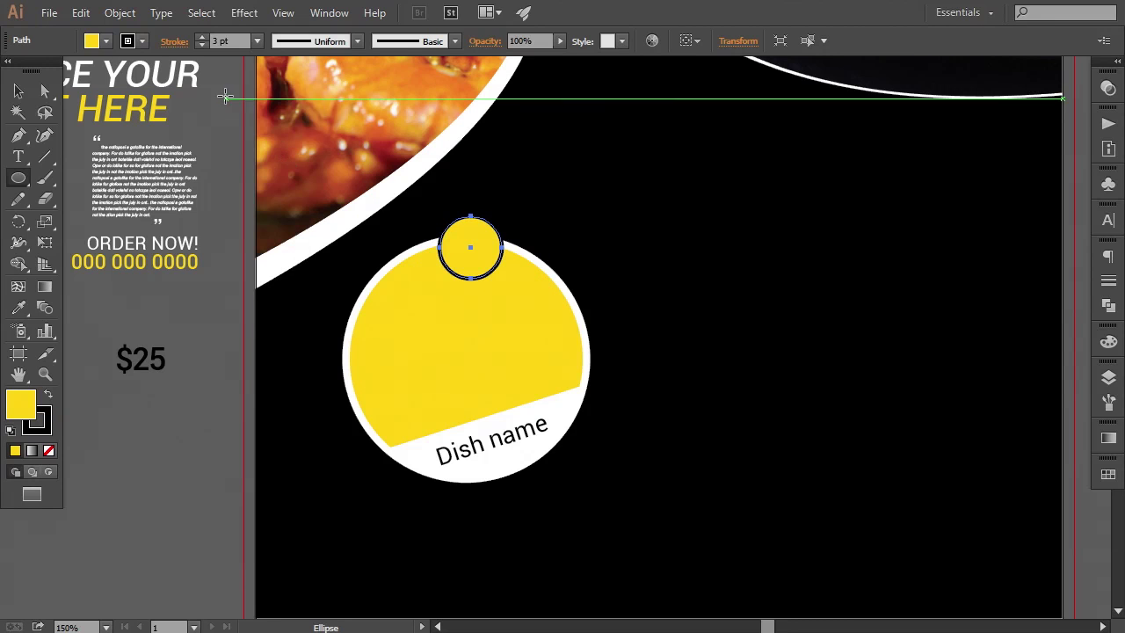
{"action": "left_click", "coordinate": [256, 41]}
{"action": "left_click", "coordinate": [282, 137]}
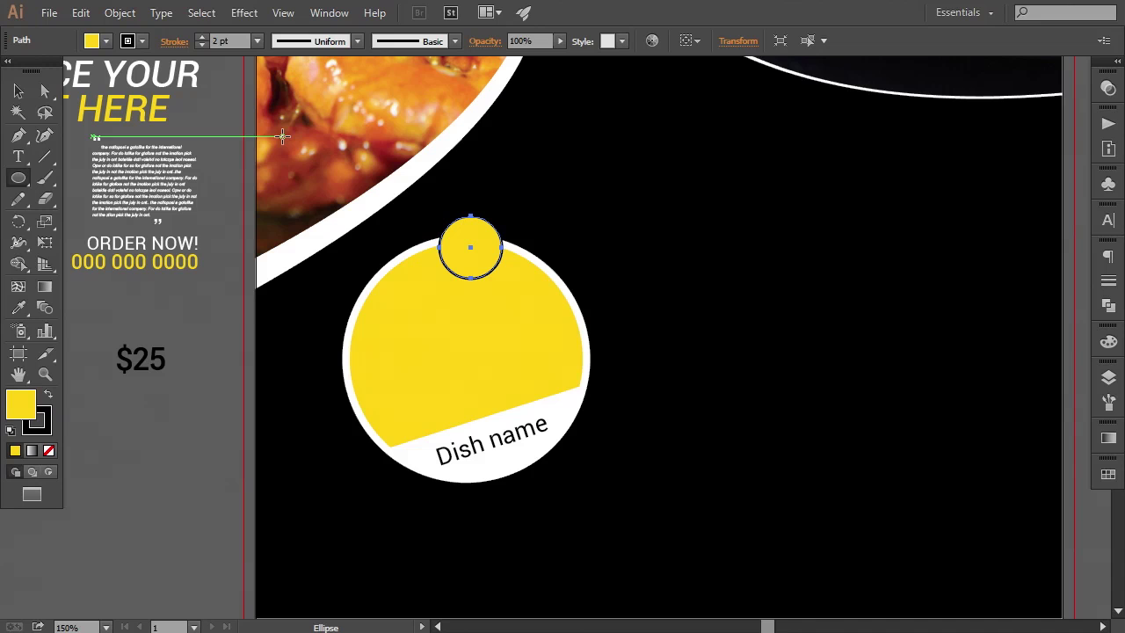
{"action": "double_click", "coordinate": [48, 417]}
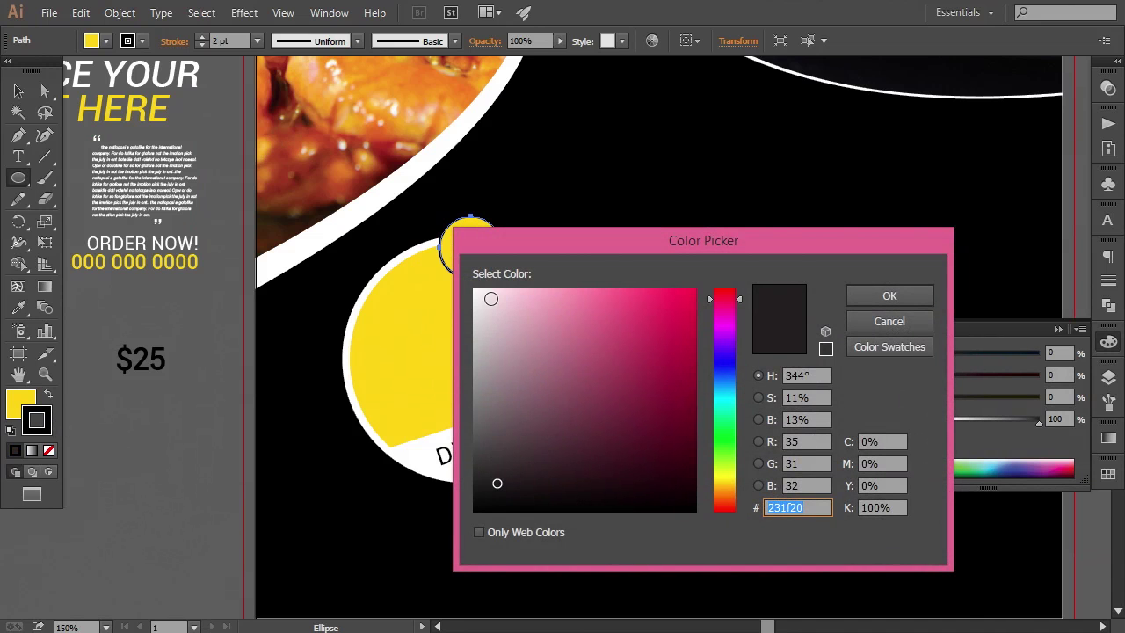
{"action": "left_click_drag", "start_coordinate": [490, 299], "coordinate": [472, 283]}
{"action": "left_click", "coordinate": [888, 295]}
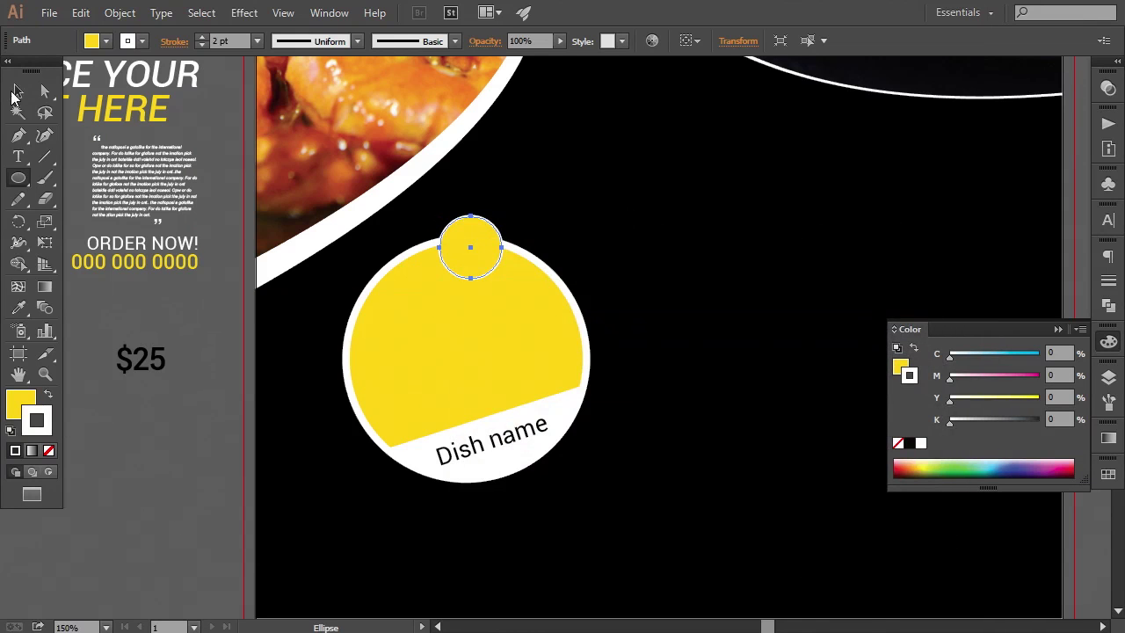
Step: Set the small yellow circle's stroke weight to 2.5 pt and deselect it
{"action": "left_click", "coordinate": [17, 92]}
{"action": "left_click", "coordinate": [179, 447]}
{"action": "left_click", "coordinate": [451, 245]}
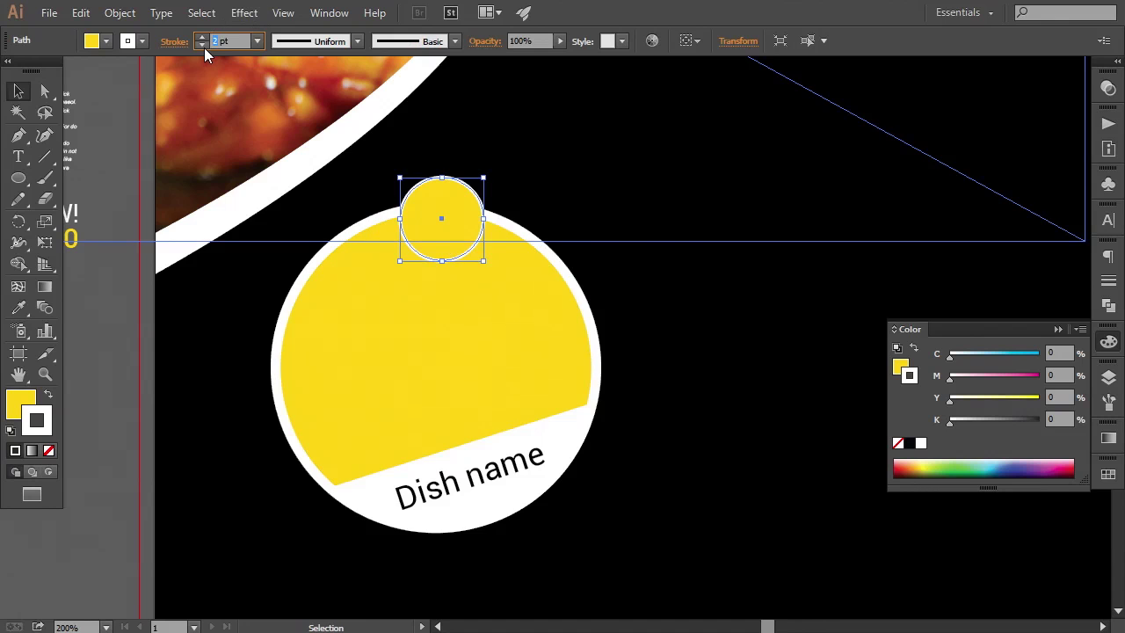
{"action": "type", "text": "2.5"}
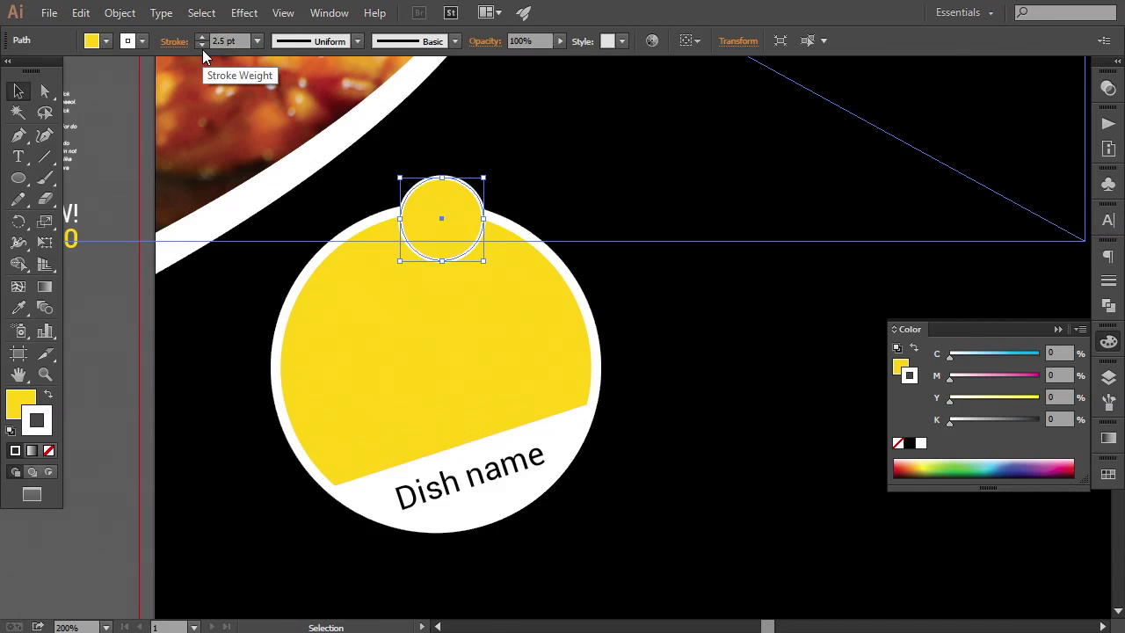
{"action": "left_click", "coordinate": [126, 331]}
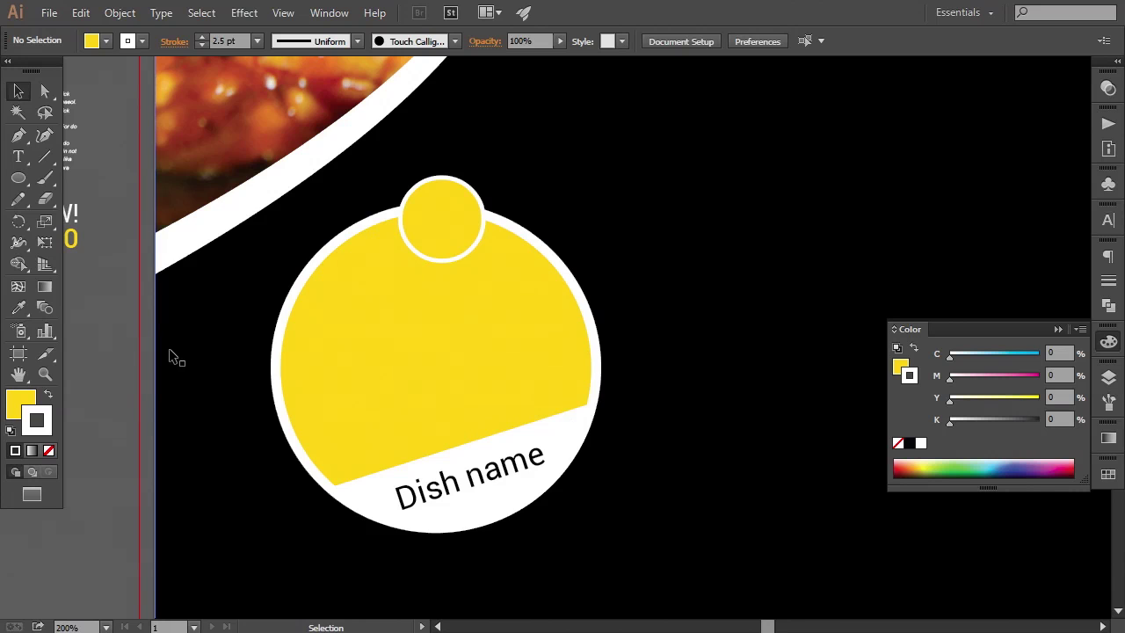
Step: Move the "$25" price text onto the small yellow circle and bring it to the front
{"action": "key", "text": "ctrl+minus"}
{"action": "left_click_drag", "start_coordinate": [153, 348], "coordinate": [492, 236]}
{"action": "key", "text": "ctrl+plus"}
{"action": "key", "text": "ctrl+plus"}
{"action": "right_click", "coordinate": [389, 165]}
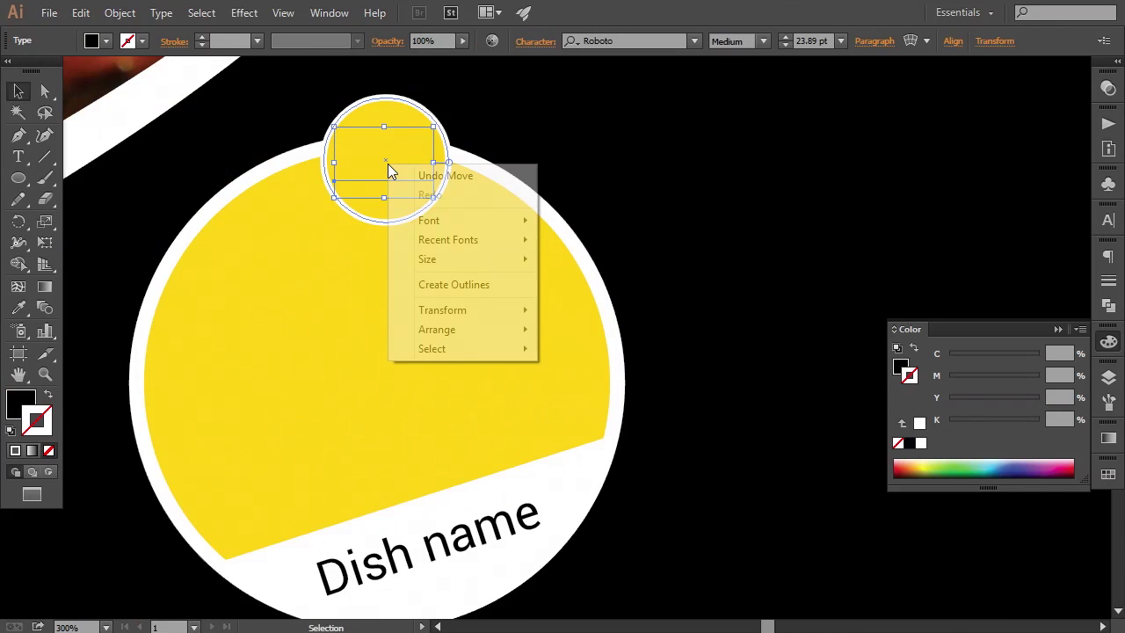
{"action": "mouse_move", "coordinate": [454, 330]}
{"action": "left_click", "coordinate": [587, 332]}
Step: Enlarge the small yellow circle slightly around its centre to leave more room around the "$25" text
{"action": "left_click_drag", "start_coordinate": [434, 248], "coordinate": [547, 372]}
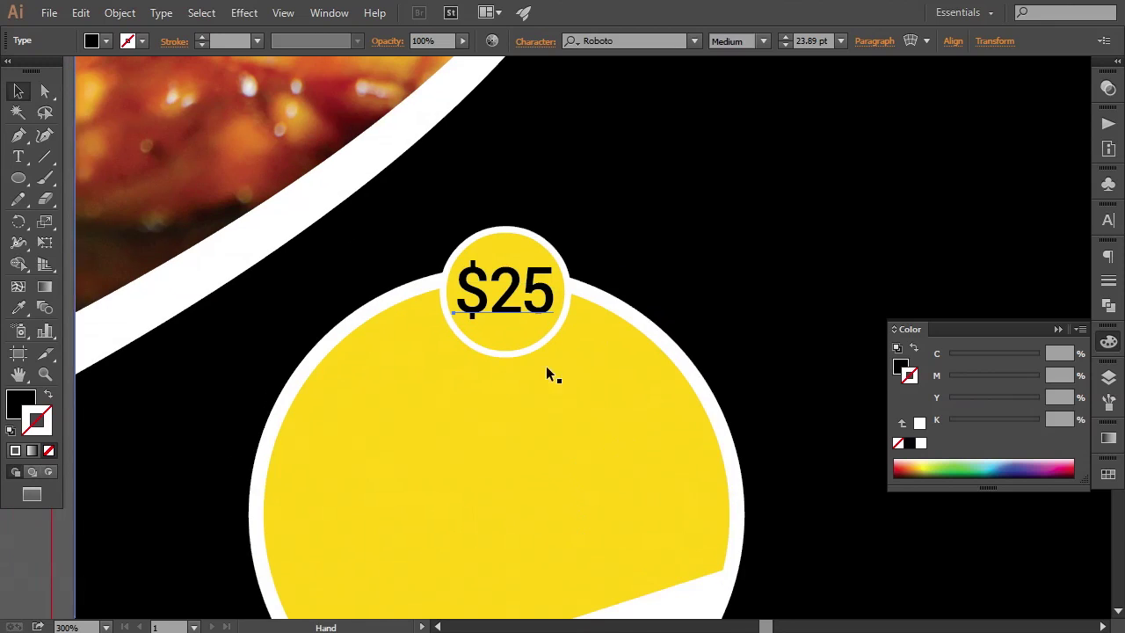
{"action": "key", "text": "ctrl+plus"}
{"action": "key", "text": "v"}
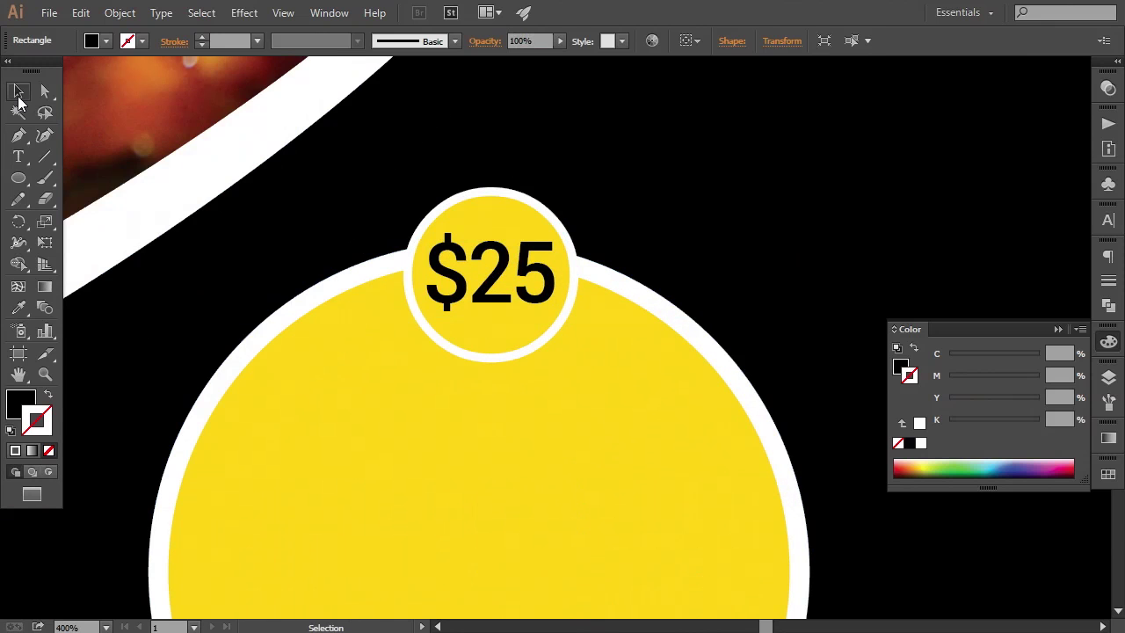
{"action": "left_click", "coordinate": [484, 354]}
{"action": "left_click_drag", "start_coordinate": [576, 357], "coordinate": [582, 367]}
{"action": "left_click", "coordinate": [652, 248]}
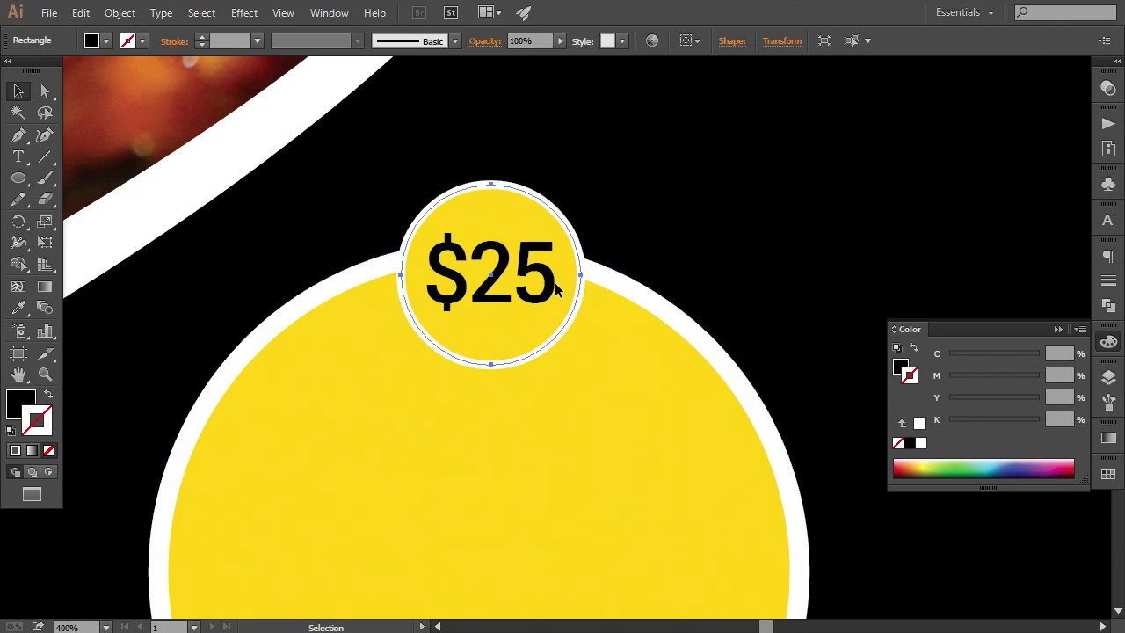
Step: Enlarge the "$25" price text slightly within the small yellow circle and deselect it
{"action": "left_click", "coordinate": [555, 283]}
{"action": "left_click", "coordinate": [539, 297]}
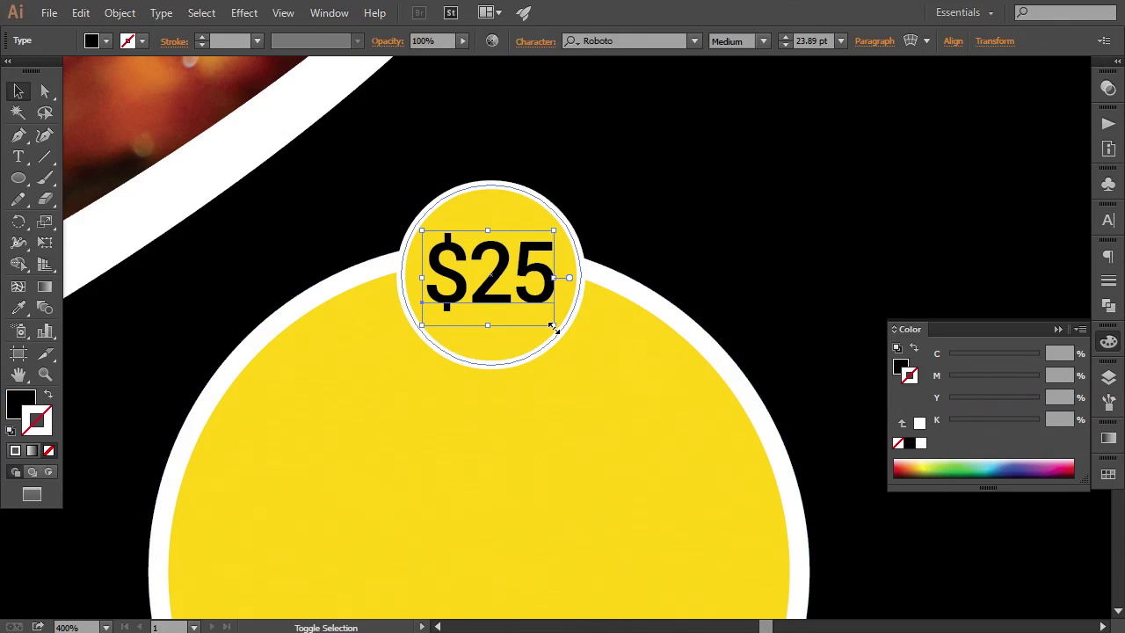
{"action": "left_click_drag", "start_coordinate": [553, 327], "coordinate": [555, 328]}
{"action": "left_click", "coordinate": [676, 243]}
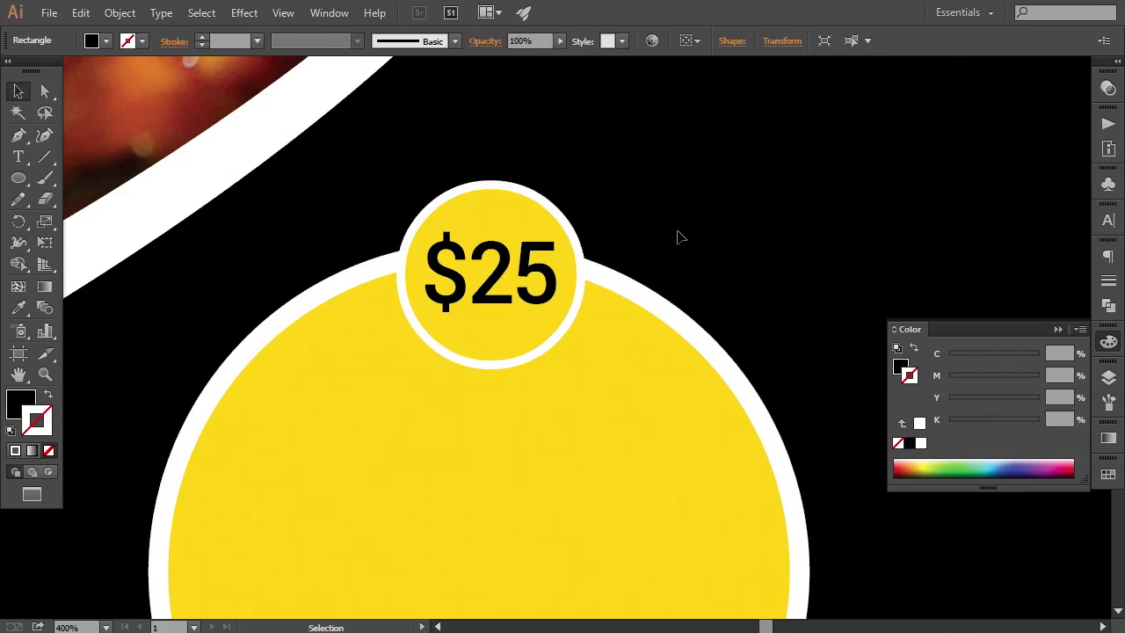
{"action": "key", "text": "ctrl+minus"}
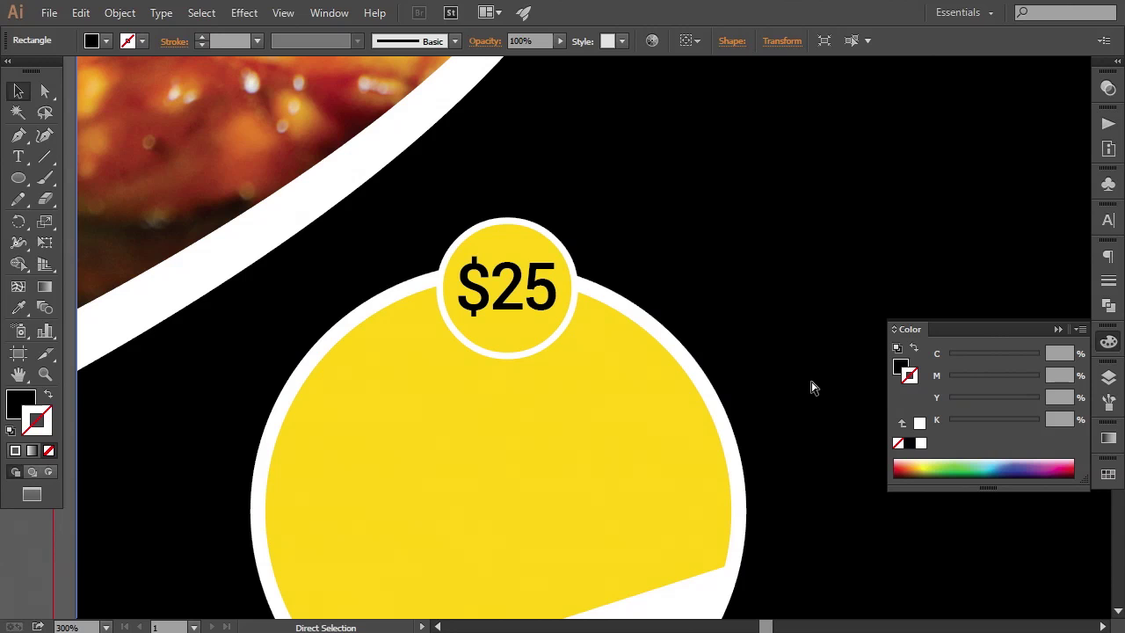
{"action": "left_click", "coordinate": [515, 301]}
{"action": "left_click", "coordinate": [652, 283]}
{"action": "key", "text": "ctrl+minus"}
{"action": "key", "text": "ctrl+minus"}
{"action": "key", "text": "ctrl+minus"}
{"action": "key", "text": "ctrl+minus"}
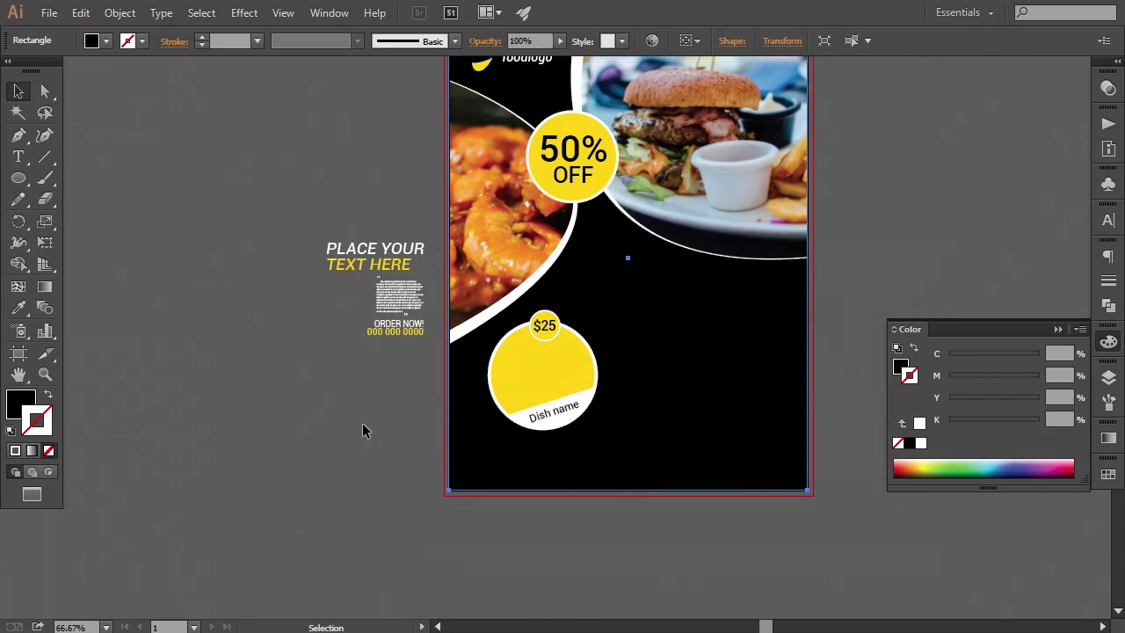
{"action": "left_click", "coordinate": [363, 425]}
Step: Choose the pancake photo blur-breakfast-close-up-376464 and the grilled fish photo from the Stock Image folder for placing as linked files
{"action": "key", "text": "ctrl+plus"}
{"action": "left_click_drag", "start_coordinate": [430, 439], "coordinate": [405, 388]}
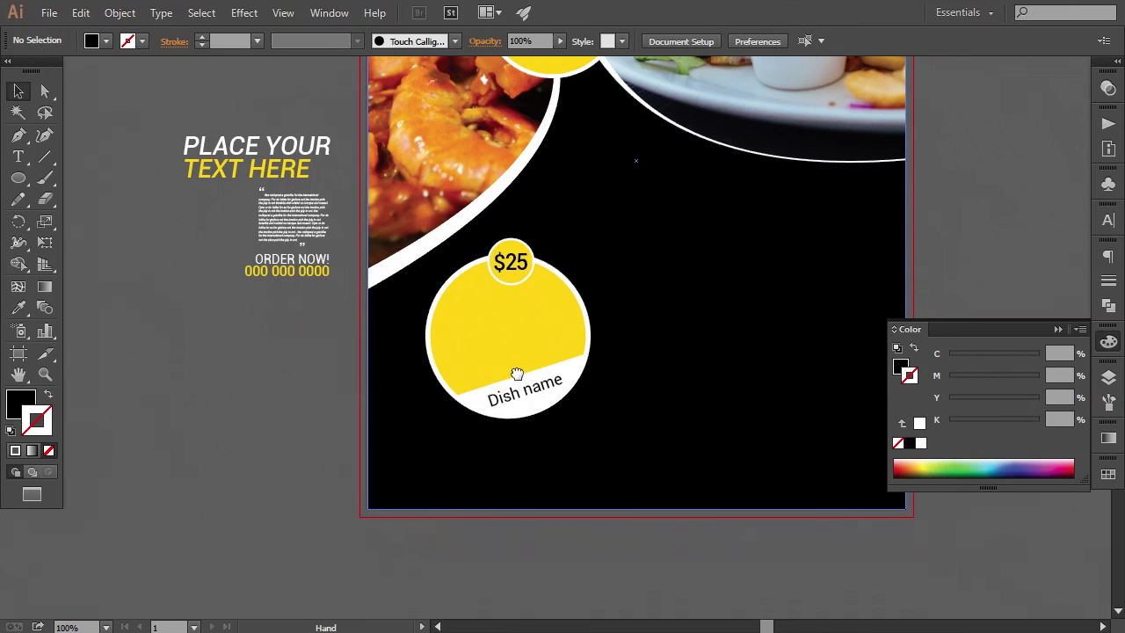
{"action": "left_click_drag", "start_coordinate": [514, 370], "coordinate": [471, 397]}
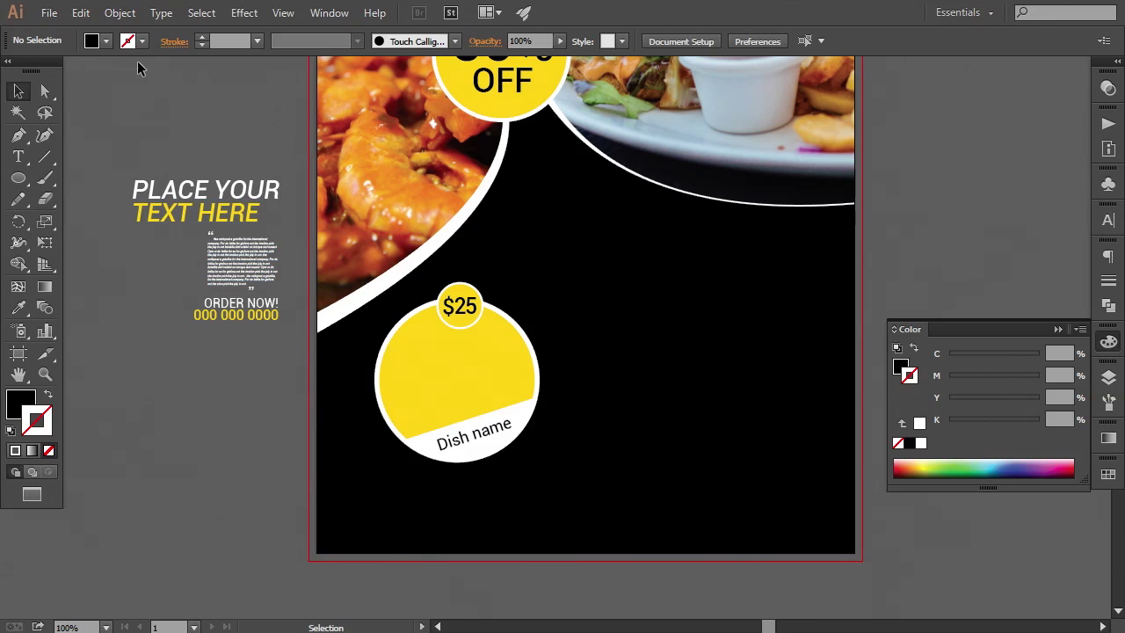
{"action": "left_click", "coordinate": [50, 12]}
{"action": "left_click", "coordinate": [146, 316]}
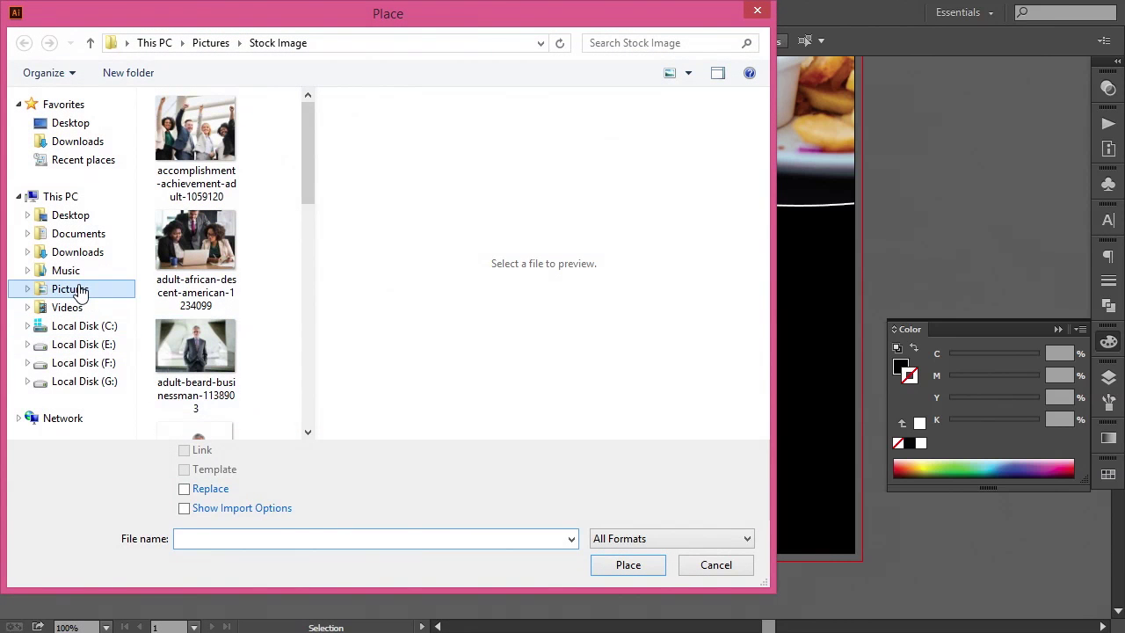
{"action": "left_click", "coordinate": [79, 292]}
{"action": "double_click", "coordinate": [223, 329]}
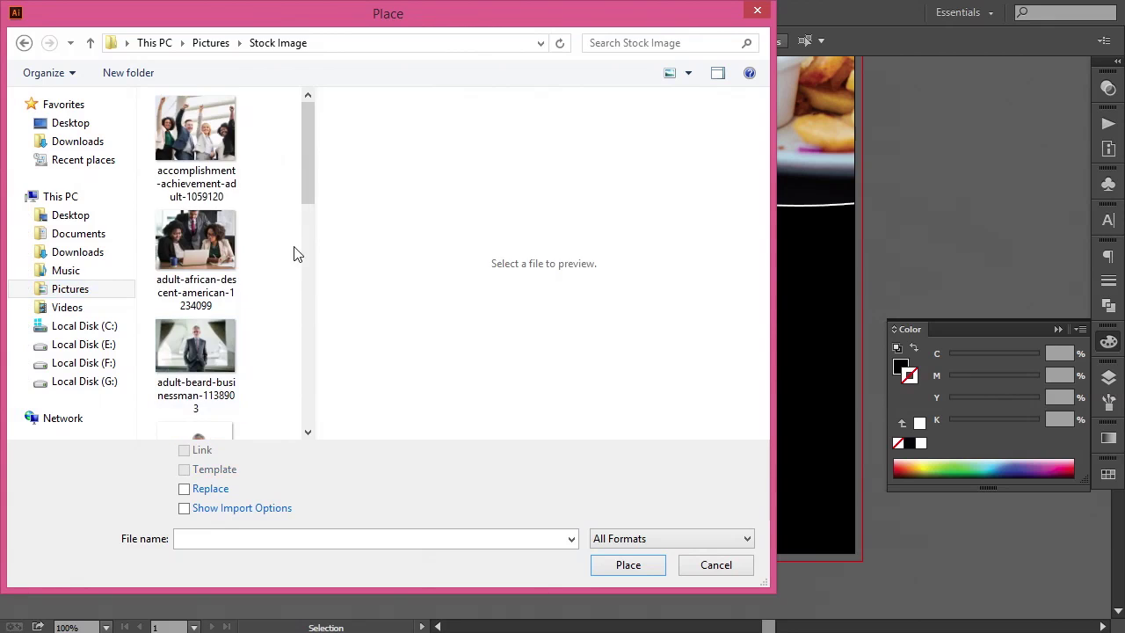
{"action": "left_click_drag", "start_coordinate": [310, 175], "coordinate": [321, 322]}
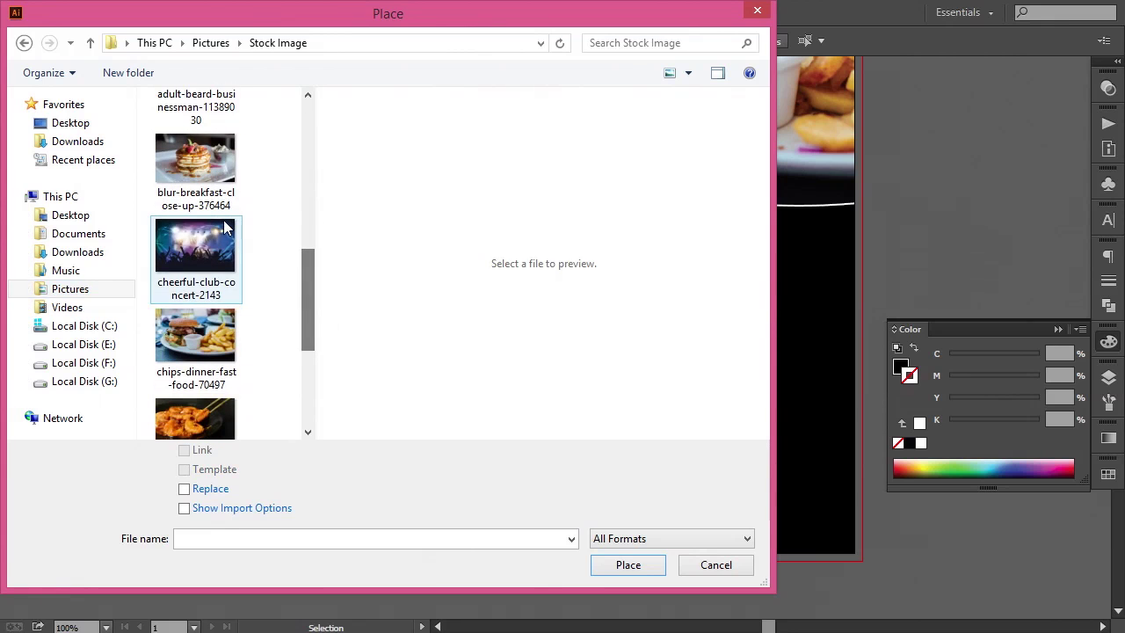
{"action": "left_click", "coordinate": [186, 160]}
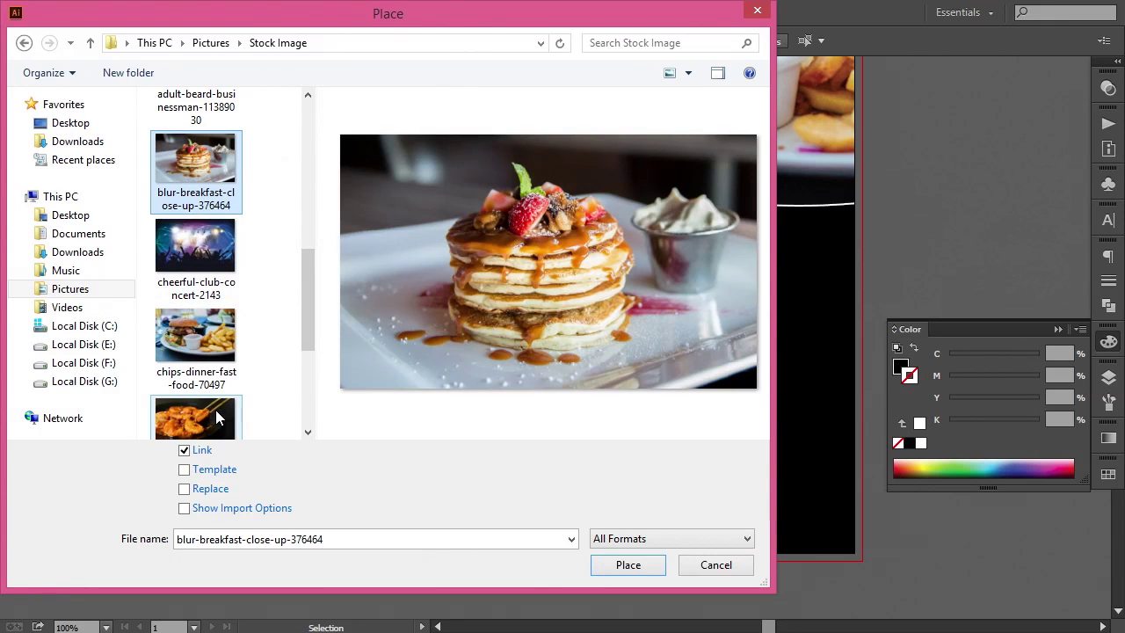
{"action": "left_click_drag", "start_coordinate": [304, 294], "coordinate": [310, 347]}
{"action": "left_click", "coordinate": [231, 391], "text": "ctrl"}
{"action": "left_click", "coordinate": [620, 564]}
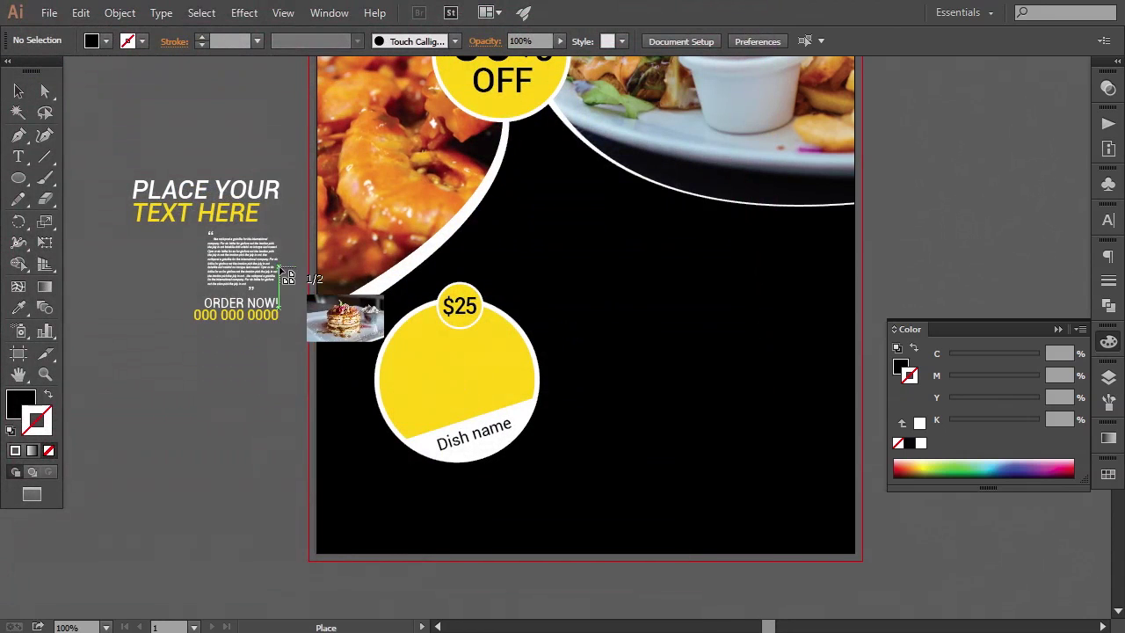
Step: Place the pancake photo and the grilled fish photo at small size beside the artboard, one below the other
{"action": "left_click_drag", "start_coordinate": [143, 363], "coordinate": [293, 465]}
{"action": "left_click_drag", "start_coordinate": [132, 466], "coordinate": [332, 566]}
{"action": "left_click_drag", "start_coordinate": [348, 497], "coordinate": [388, 400]}
{"action": "left_click", "coordinate": [388, 495]}
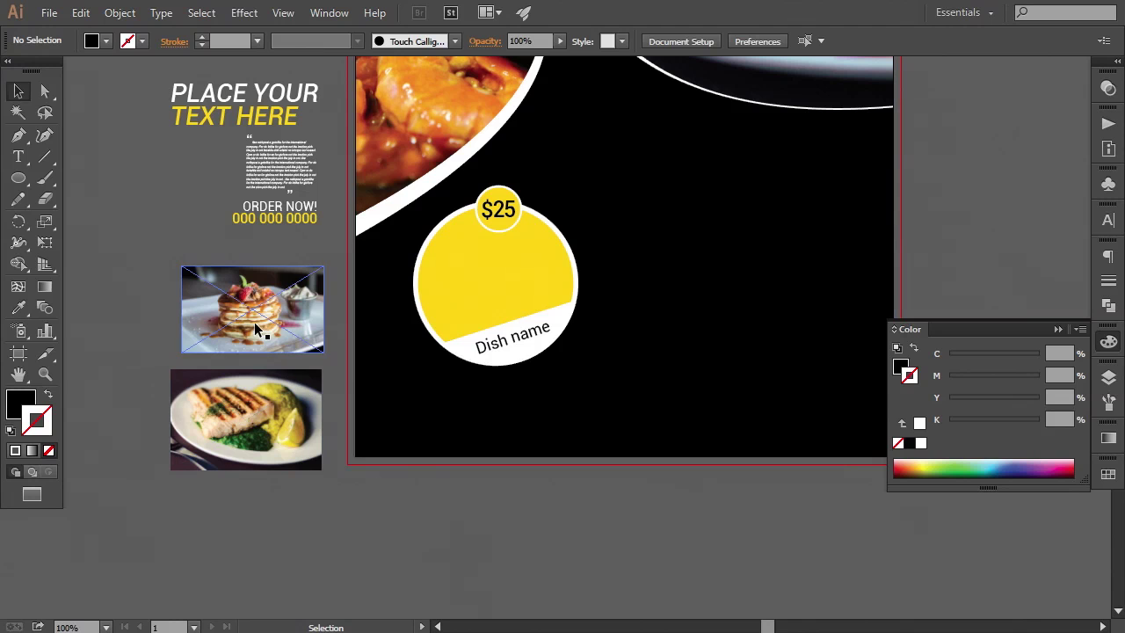
Step: Move the pancake photo onto the dish badge and enlarge it proportionally until it spans the circle's width
{"action": "left_click_drag", "start_coordinate": [254, 322], "coordinate": [496, 303]}
{"action": "scroll", "coordinate": [558, 338], "scroll_direction": "up", "scroll_amount": 1}
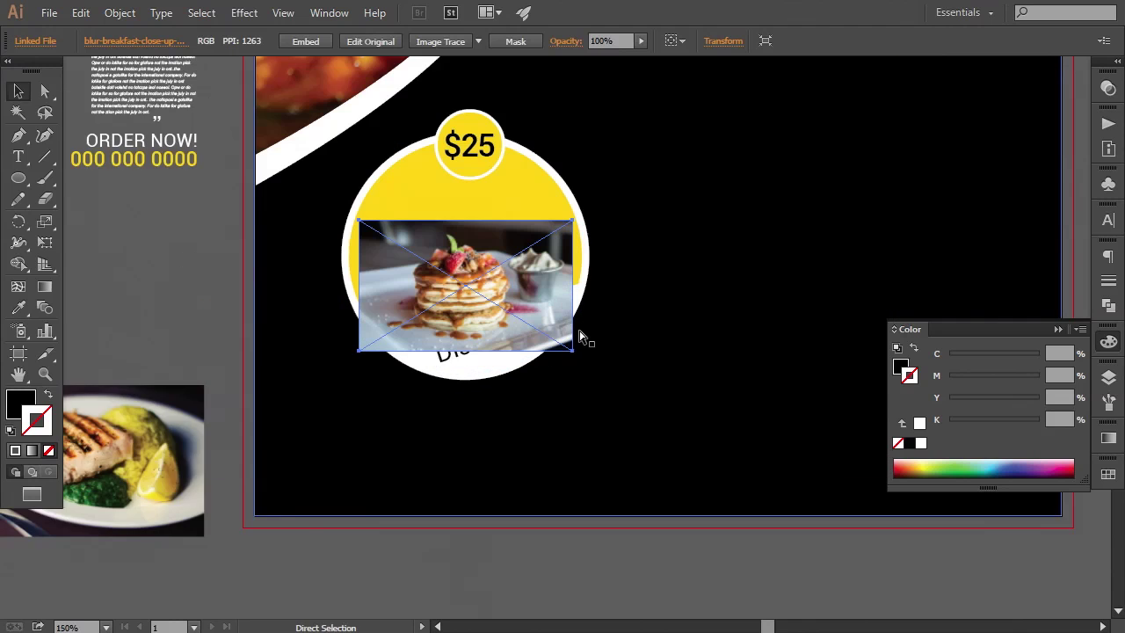
{"action": "scroll", "coordinate": [580, 336], "scroll_direction": "up", "scroll_amount": 1}
{"action": "left_click_drag", "start_coordinate": [582, 356], "coordinate": [620, 383]}
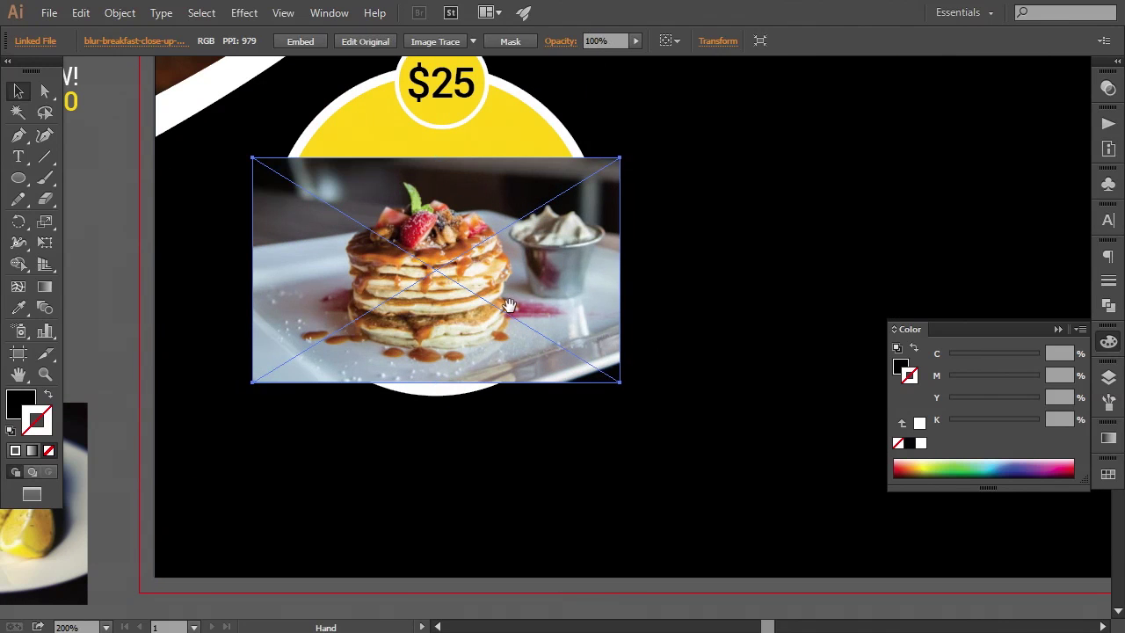
{"action": "left_click_drag", "start_coordinate": [510, 306], "coordinate": [524, 328]}
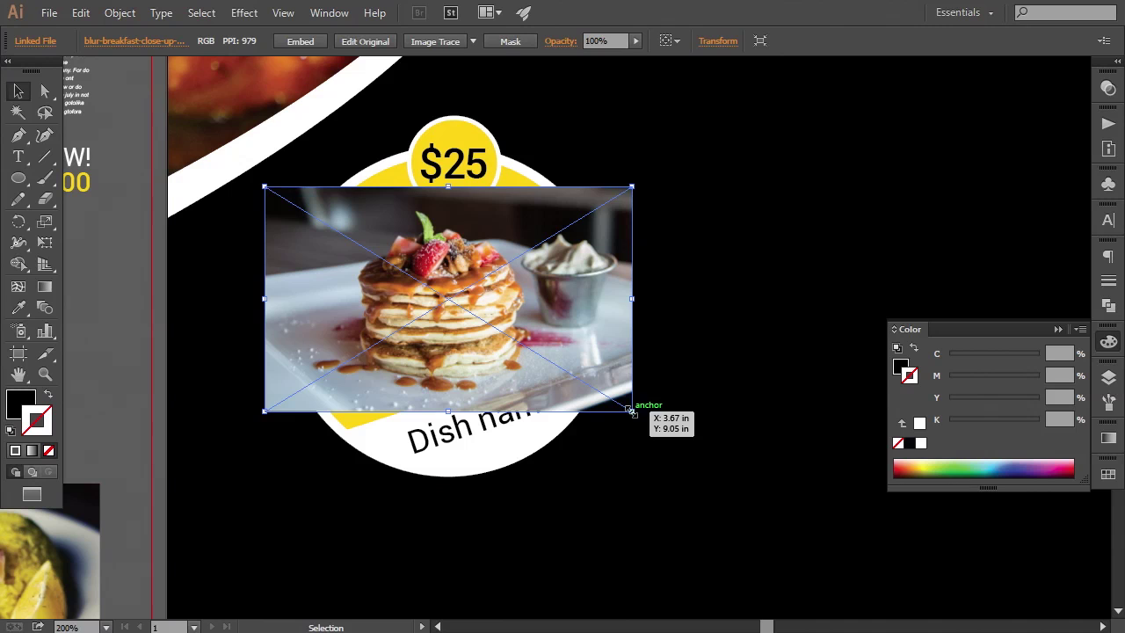
{"action": "left_click", "coordinate": [638, 424]}
{"action": "left_click", "coordinate": [629, 409]}
{"action": "left_click_drag", "start_coordinate": [630, 411], "coordinate": [665, 430]}
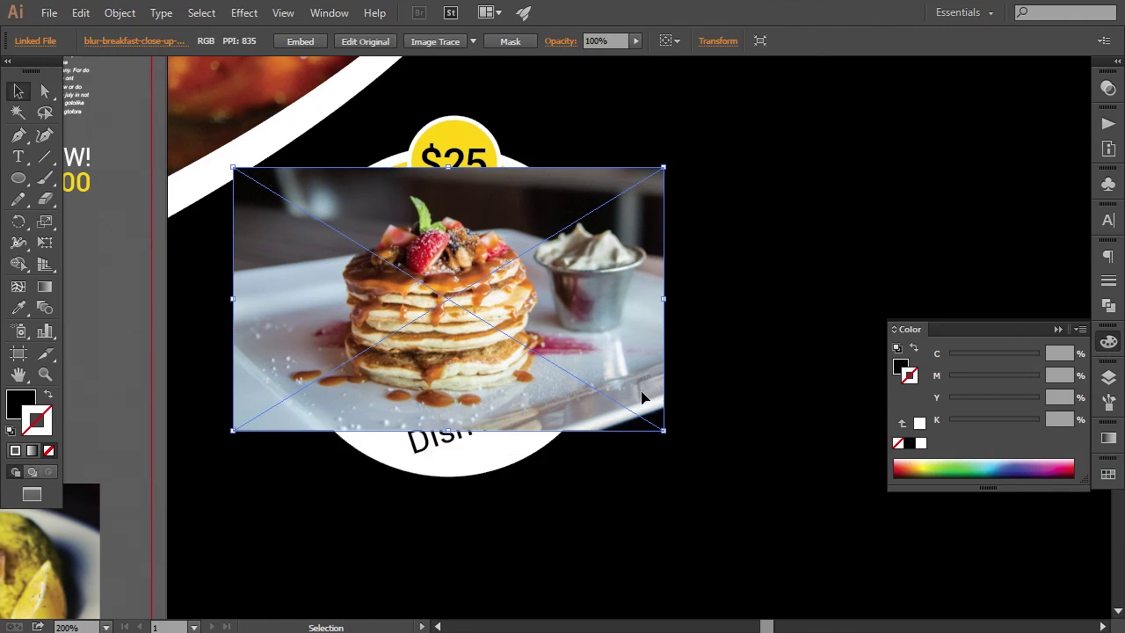
Step: Stack the pancake photo directly beneath the badge's cut yellow shape and make a clipping mask from the two
{"action": "left_click", "coordinate": [1107, 378]}
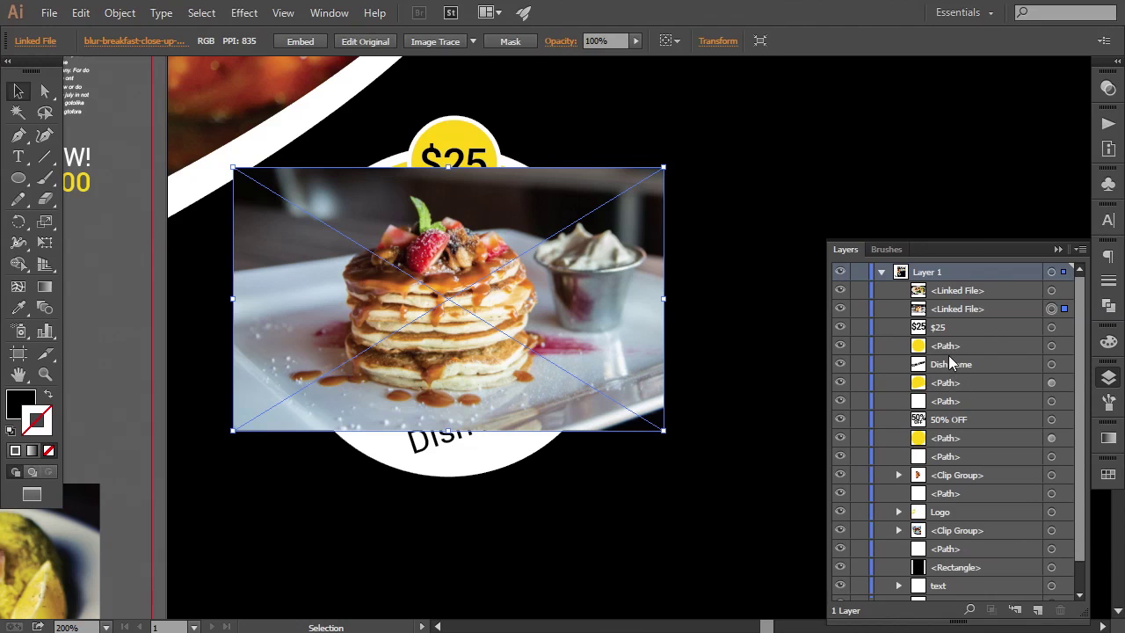
{"action": "left_click_drag", "start_coordinate": [963, 316], "coordinate": [964, 387]}
{"action": "left_click", "coordinate": [1052, 364], "text": "shift"}
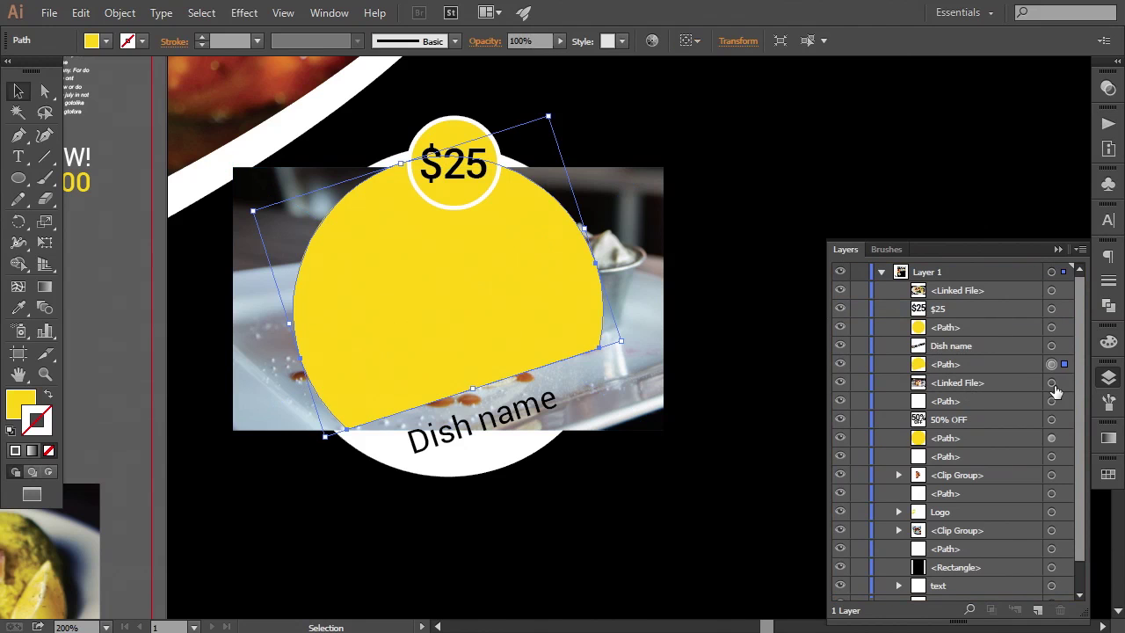
{"action": "left_click", "coordinate": [119, 12]}
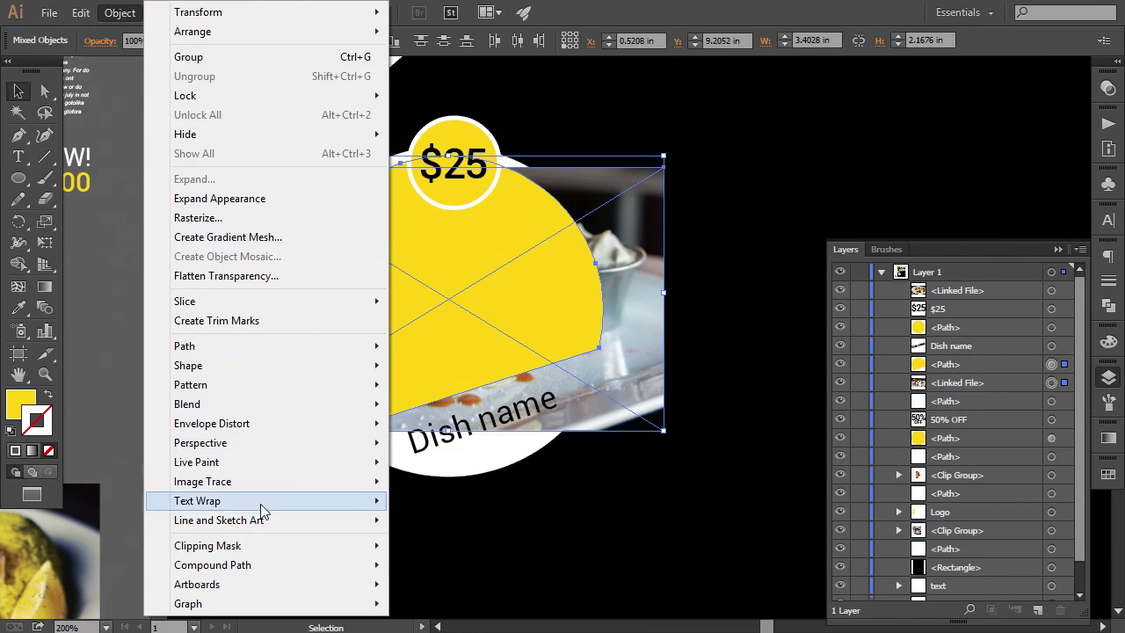
{"action": "mouse_move", "coordinate": [381, 543]}
{"action": "left_click", "coordinate": [424, 545]}
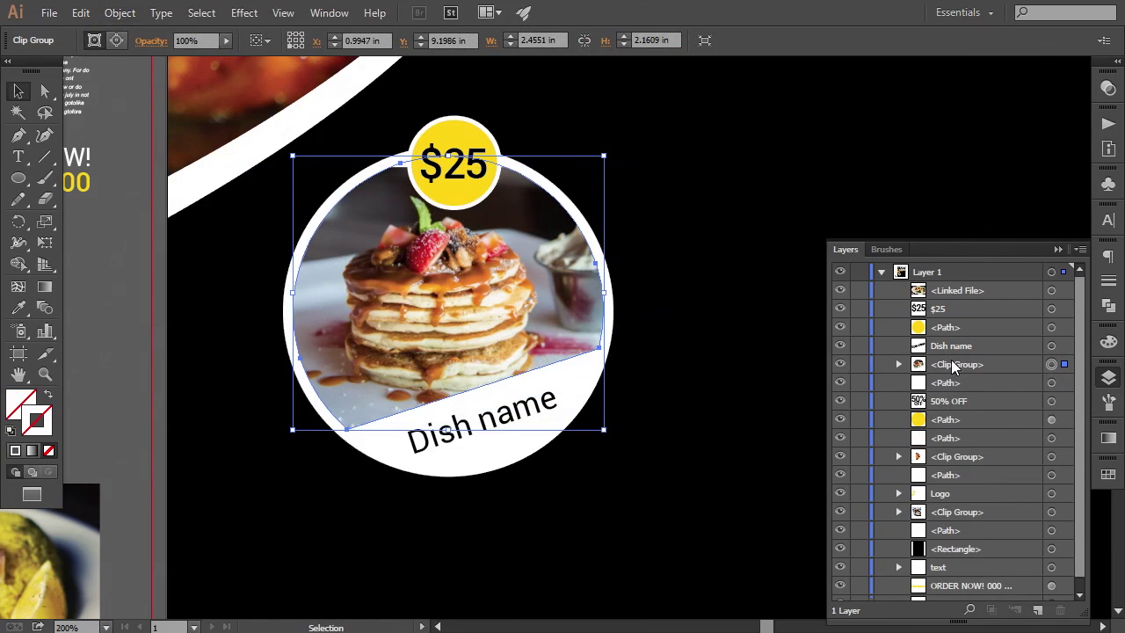
Step: Enlarge the pancake photo inside its clipping mask, nudge it upward to fill the badge, and deselect it
{"action": "left_click", "coordinate": [899, 364]}
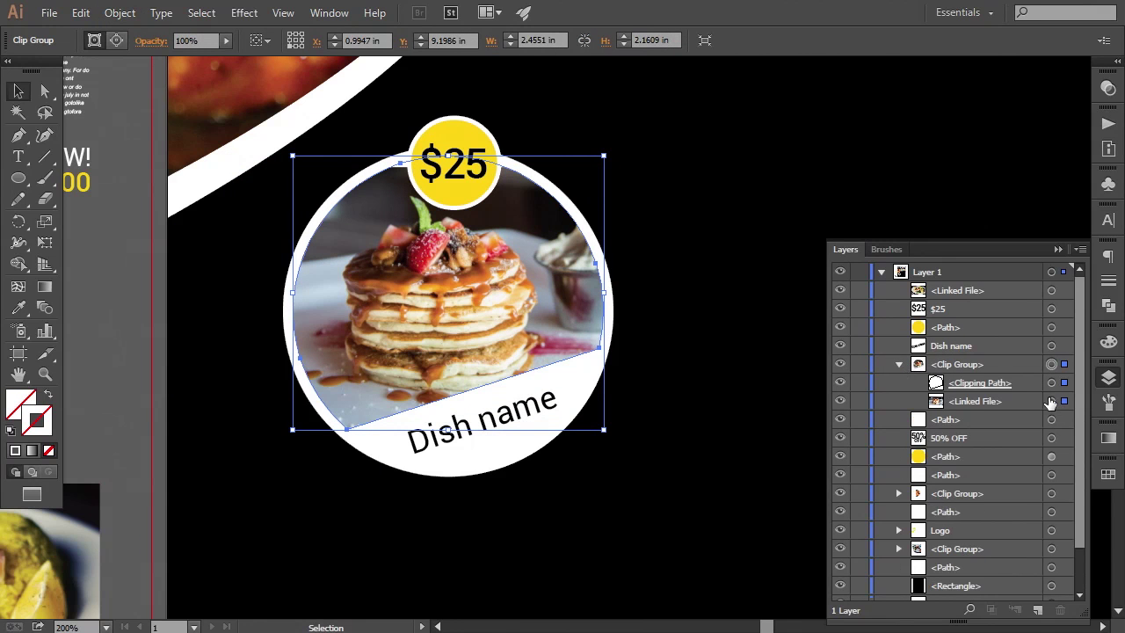
{"action": "left_click", "coordinate": [1051, 401]}
{"action": "key", "text": "Up"}
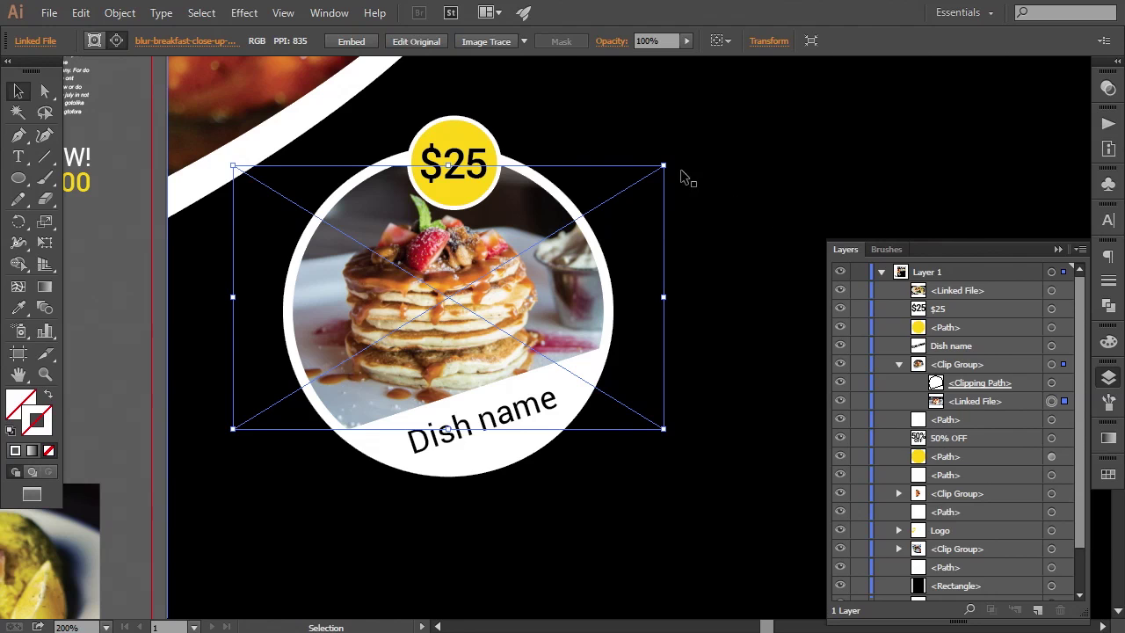
{"action": "left_click_drag", "start_coordinate": [665, 168], "coordinate": [690, 157]}
{"action": "key", "text": "Up"}
{"action": "key", "text": "Up"}
{"action": "key", "text": "Up"}
{"action": "key", "text": "Up"}
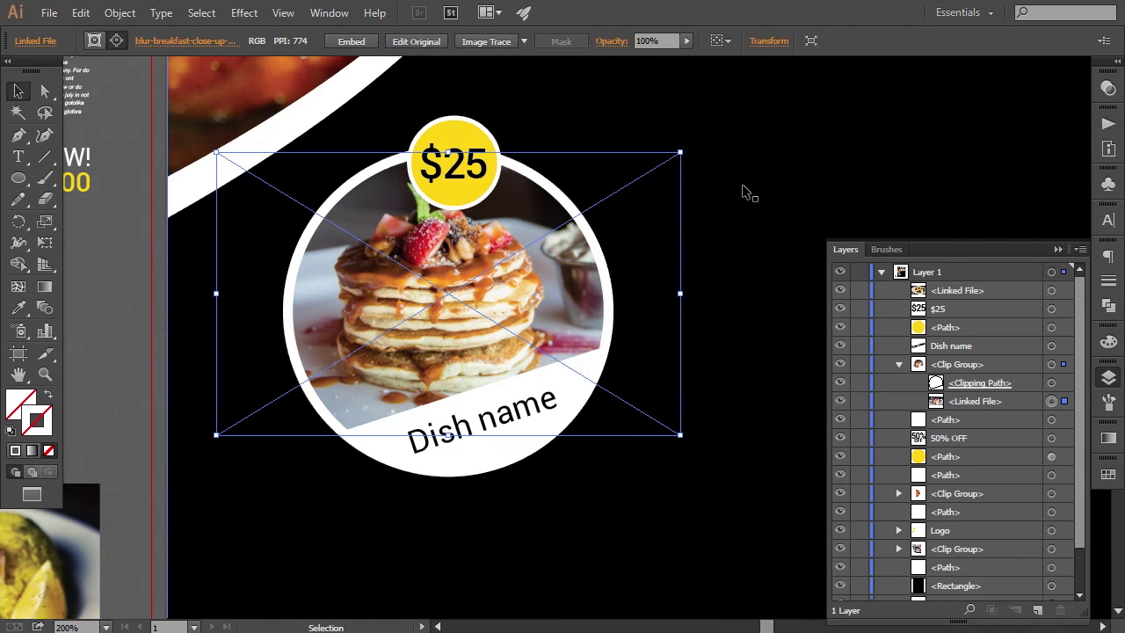
{"action": "left_click_drag", "start_coordinate": [684, 152], "coordinate": [681, 153]}
{"action": "key", "text": "Down"}
{"action": "key", "text": "Down"}
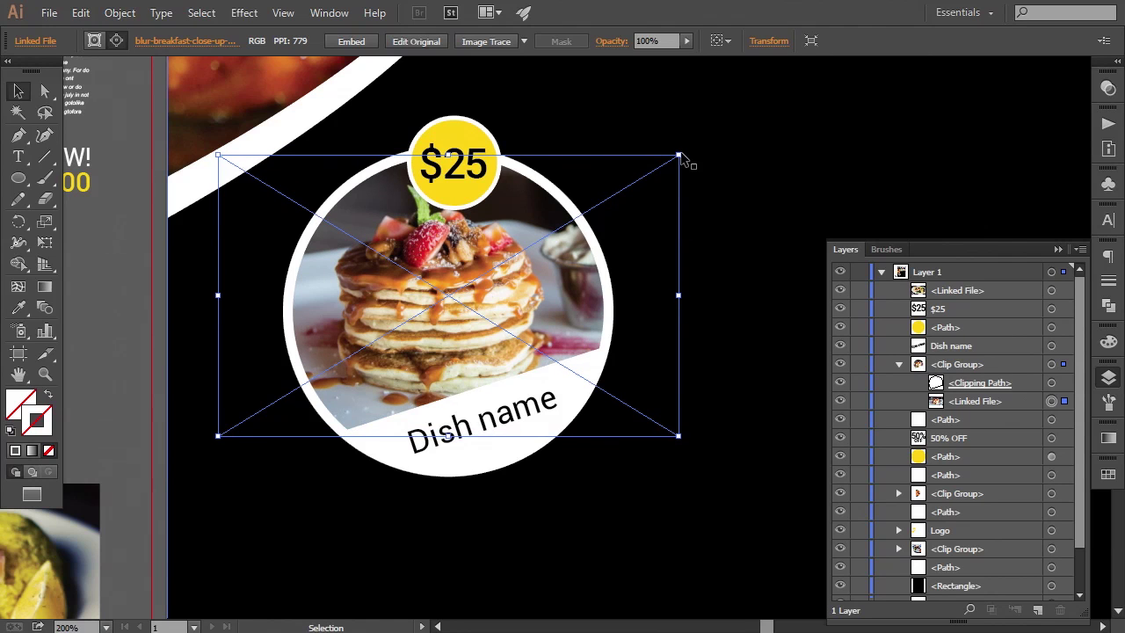
{"action": "key", "text": "ctrl+minus"}
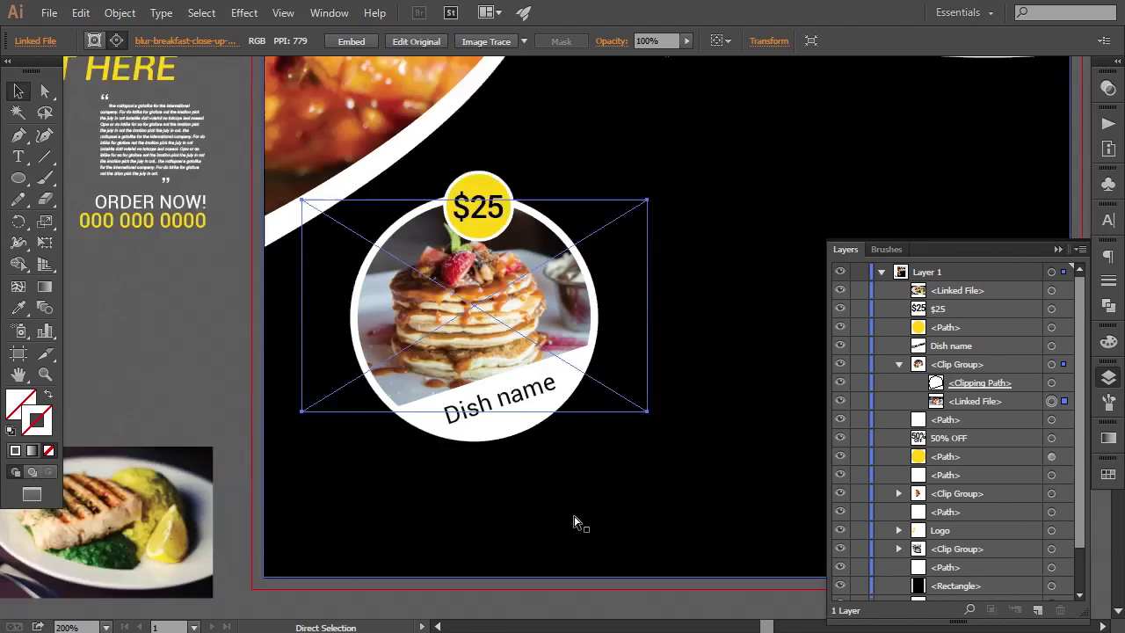
{"action": "key", "text": "ctrl+minus"}
{"action": "key", "text": "ctrl+shift+a"}
{"action": "key", "text": "ctrl+minus"}
{"action": "key", "text": "ctrl+minus"}
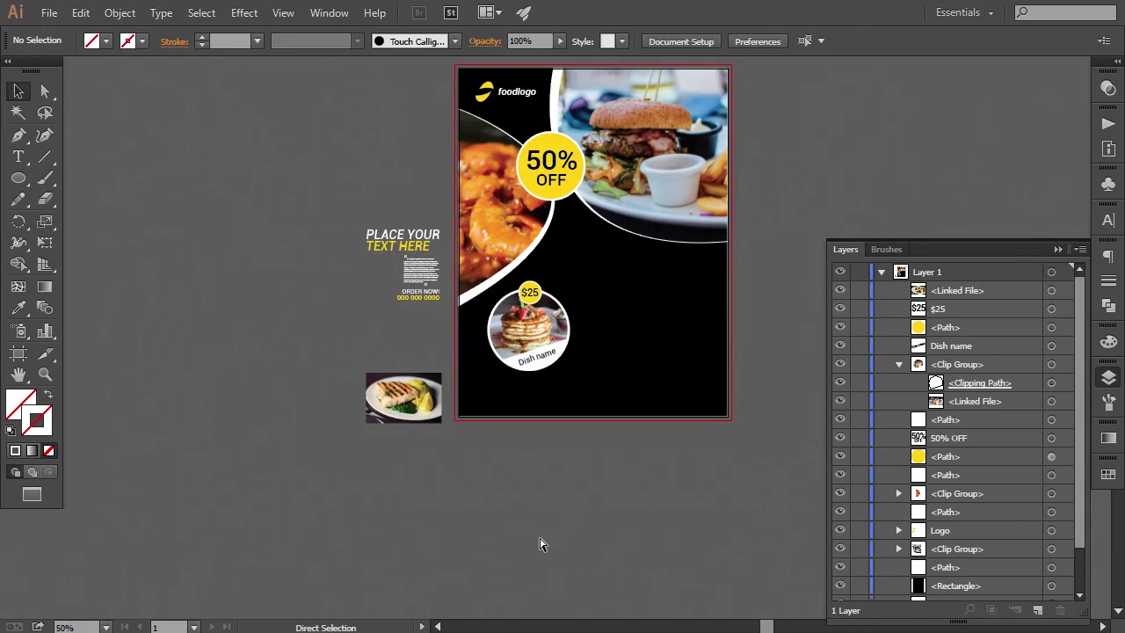
Step: Group the "$25" text, small yellow circle, "Dish name" text and clipped pancake photo, leaving out the grilled fish photo
{"action": "key", "text": "ctrl+plus"}
{"action": "key", "text": "ctrl+plus"}
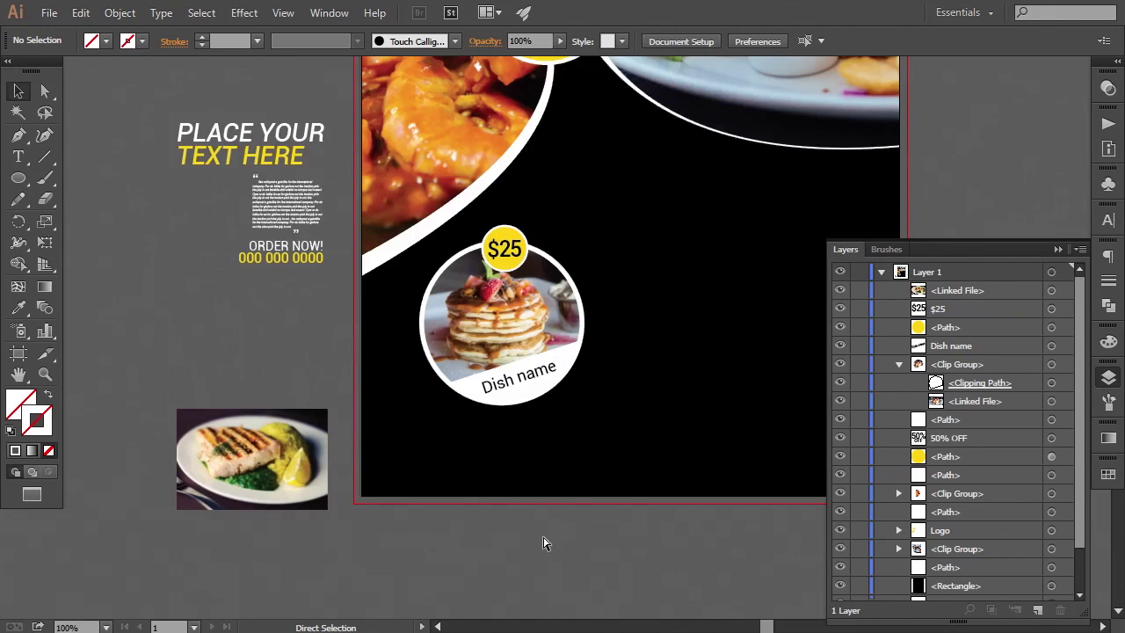
{"action": "left_click", "coordinate": [1050, 291]}
{"action": "left_click", "coordinate": [1050, 309], "text": "shift"}
{"action": "left_click", "coordinate": [1051, 327], "text": "shift"}
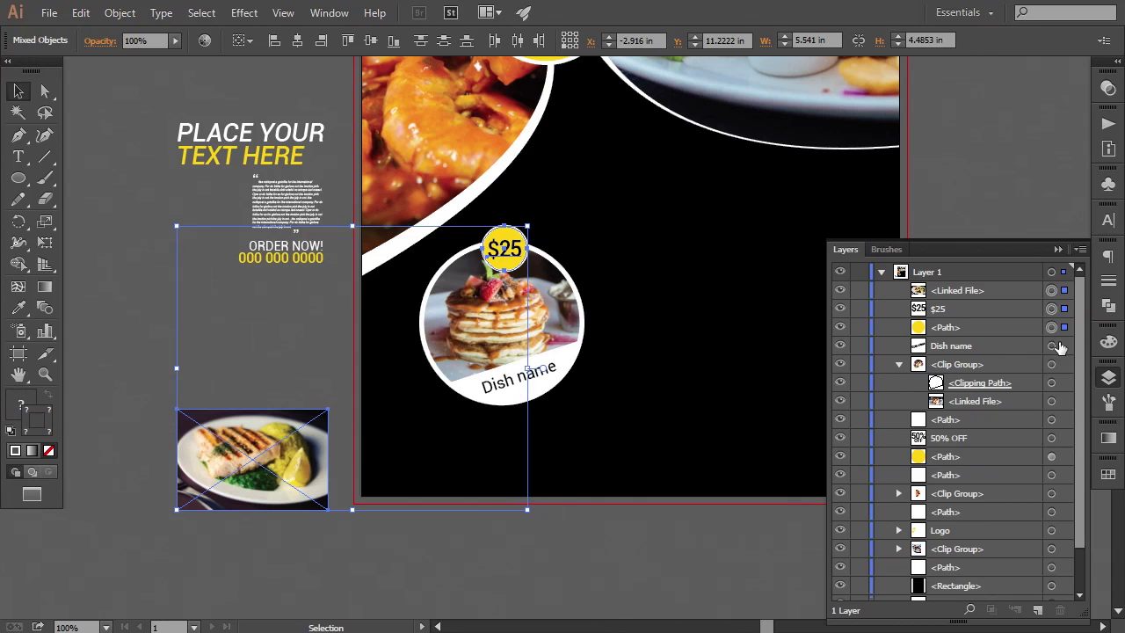
{"action": "left_click", "coordinate": [1051, 345], "text": "shift"}
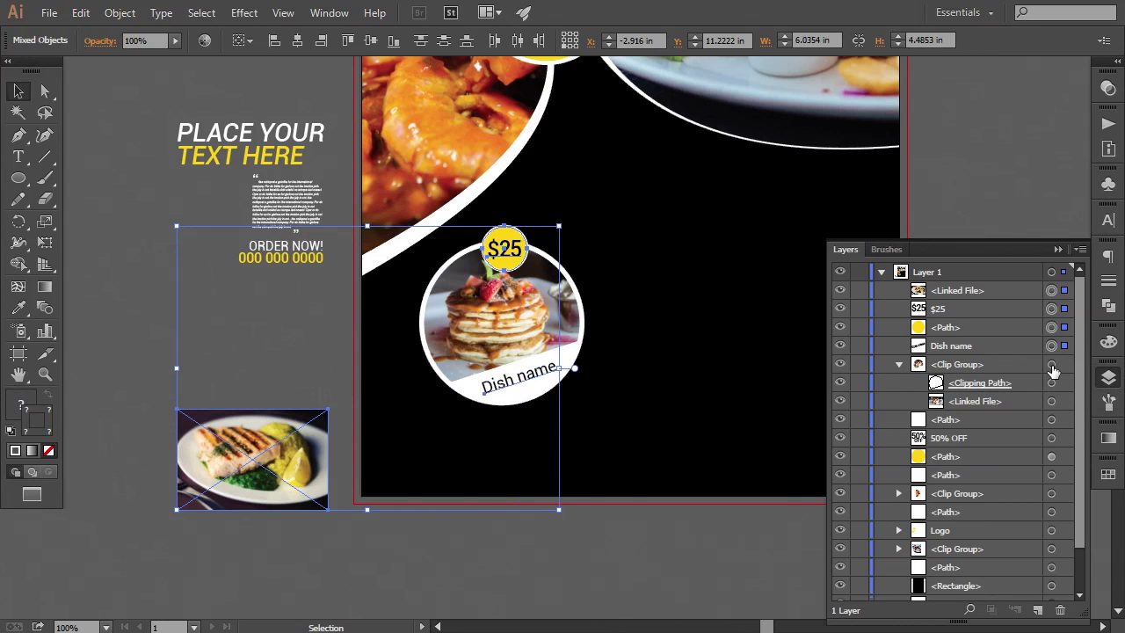
{"action": "left_click", "coordinate": [1051, 364], "text": "shift"}
{"action": "left_click", "coordinate": [898, 364]}
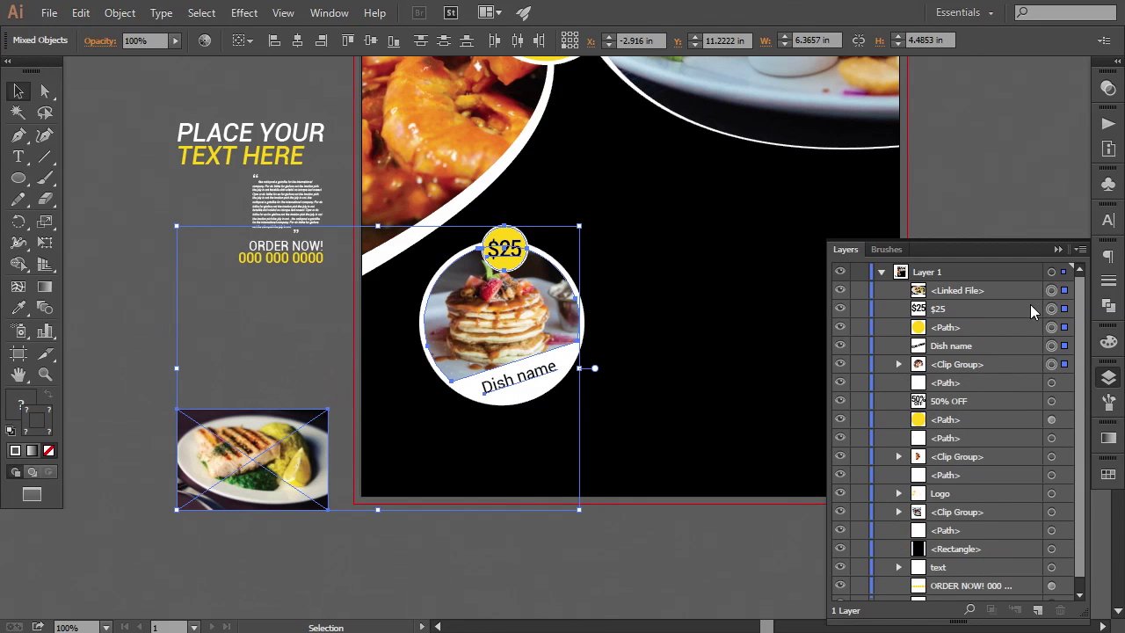
{"action": "left_click", "coordinate": [1051, 291], "text": "shift"}
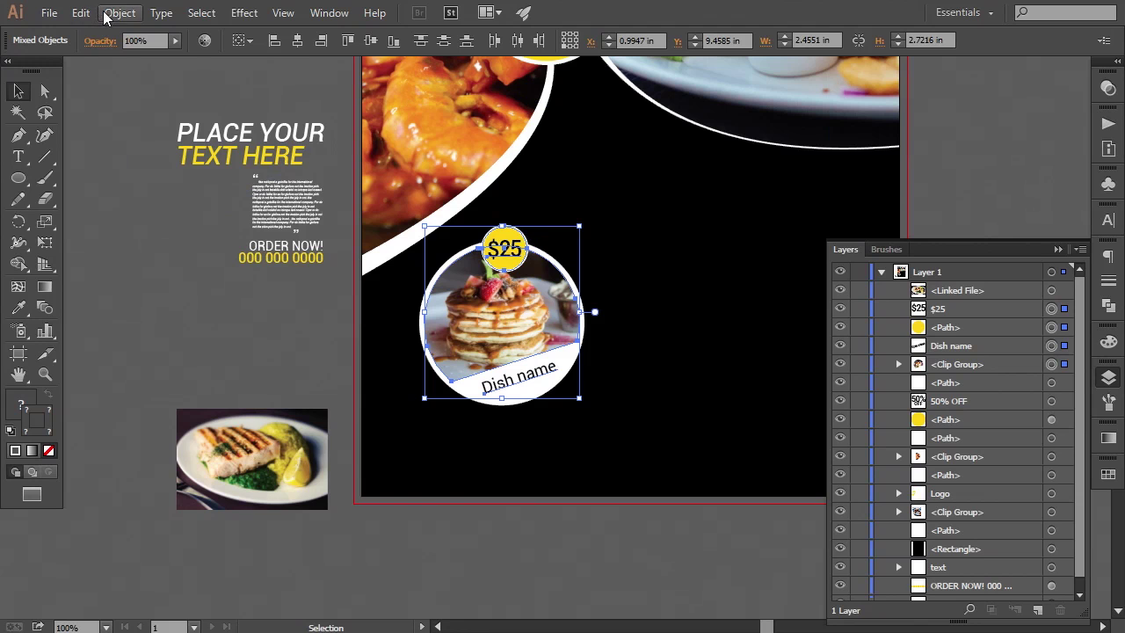
{"action": "left_click", "coordinate": [118, 13]}
{"action": "left_click", "coordinate": [190, 55]}
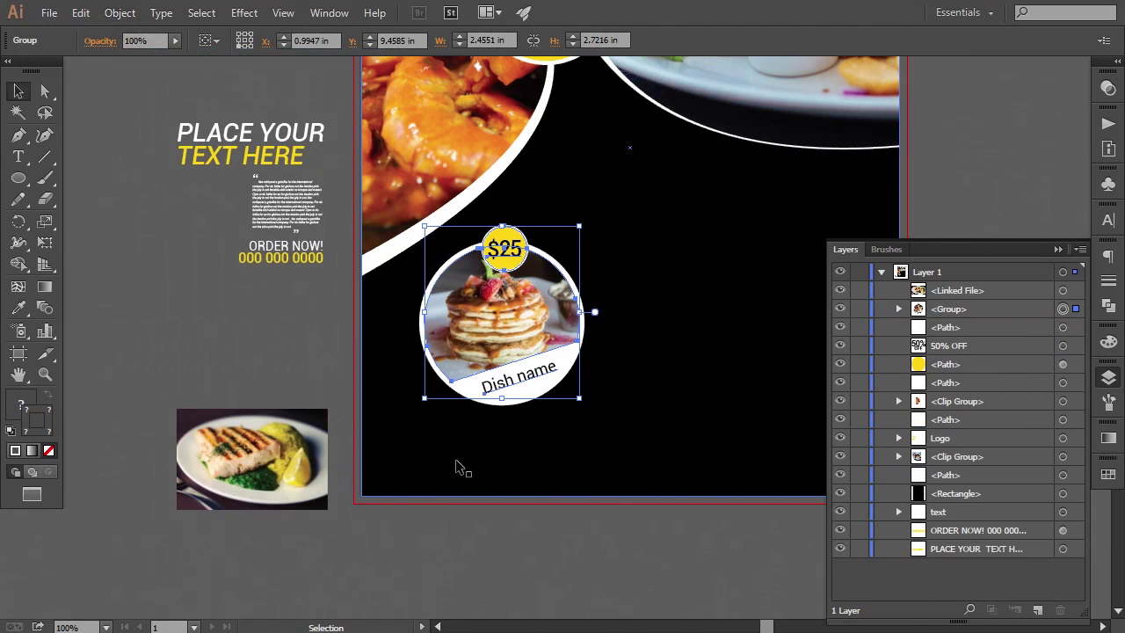
{"action": "left_click", "coordinate": [617, 497]}
{"action": "left_click_drag", "start_coordinate": [618, 505], "coordinate": [588, 506]}
{"action": "left_click", "coordinate": [454, 347]}
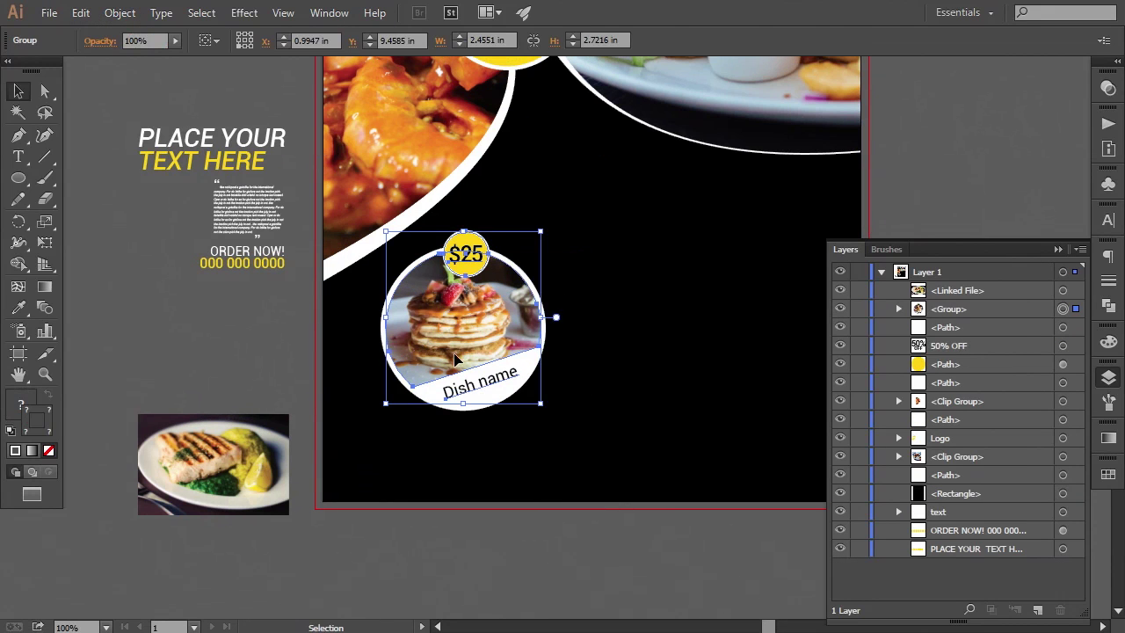
{"action": "left_click_drag", "start_coordinate": [454, 347], "coordinate": [508, 348]}
{"action": "key", "text": "ctrl+z"}
Step: Move the badge's white backing circle into the dish badge group, beneath the clipped pancake photo
{"action": "left_click", "coordinate": [1062, 327], "text": "shift"}
{"action": "left_click", "coordinate": [898, 309]}
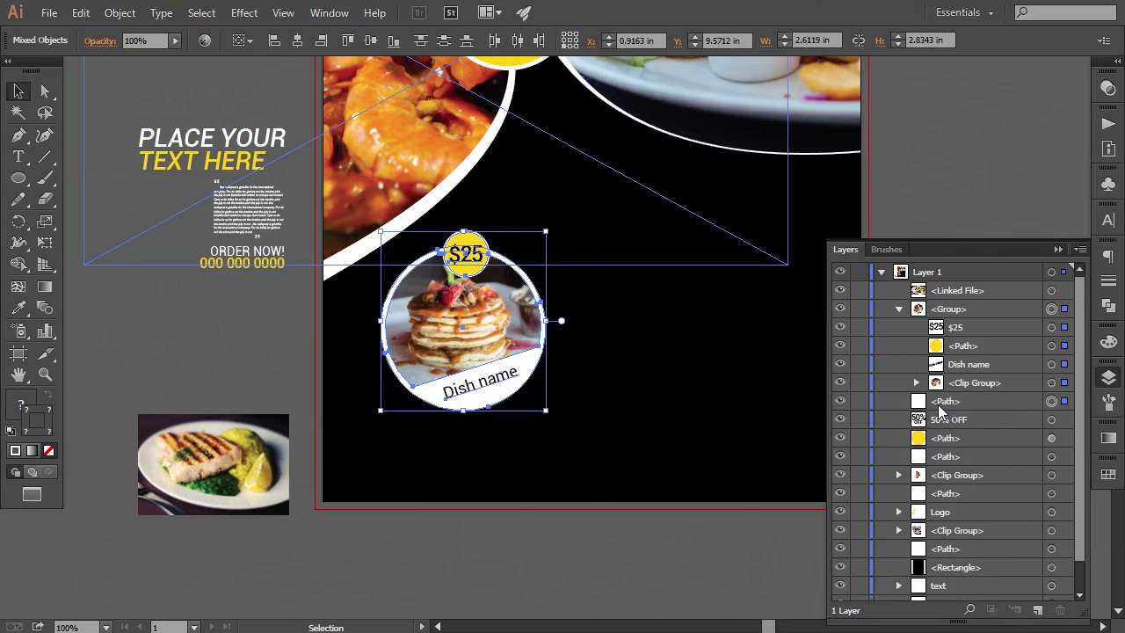
{"action": "left_click_drag", "start_coordinate": [940, 411], "coordinate": [940, 396]}
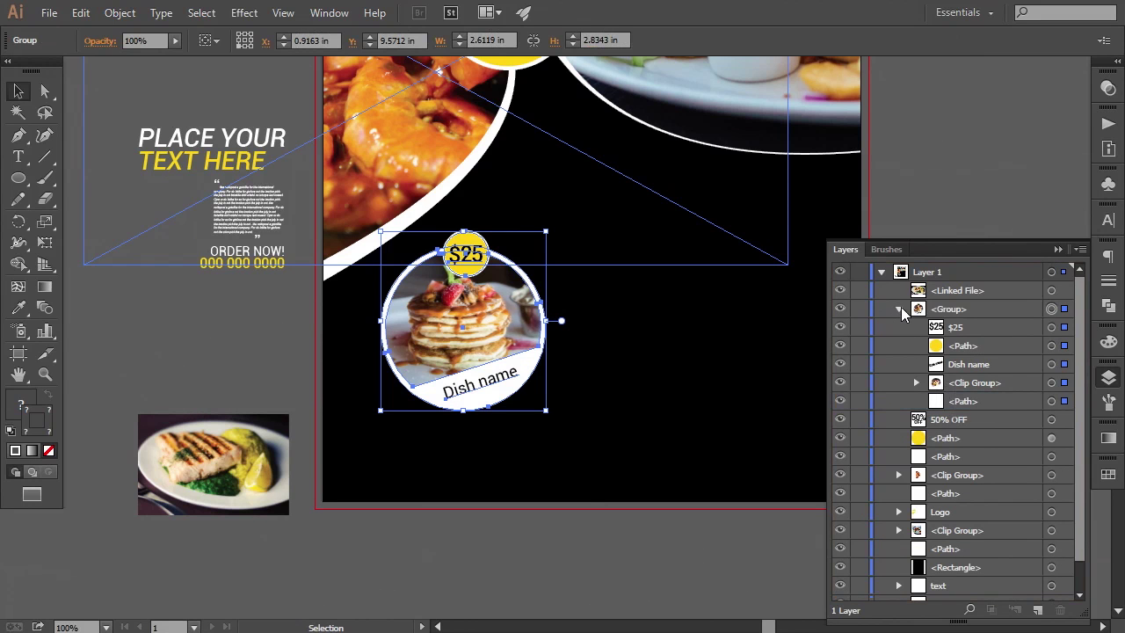
Step: Duplicate the pancake dish badge group, placing the copy slightly lower to its right so the two circles just overlap
{"action": "left_click", "coordinate": [898, 309]}
{"action": "left_click", "coordinate": [692, 553]}
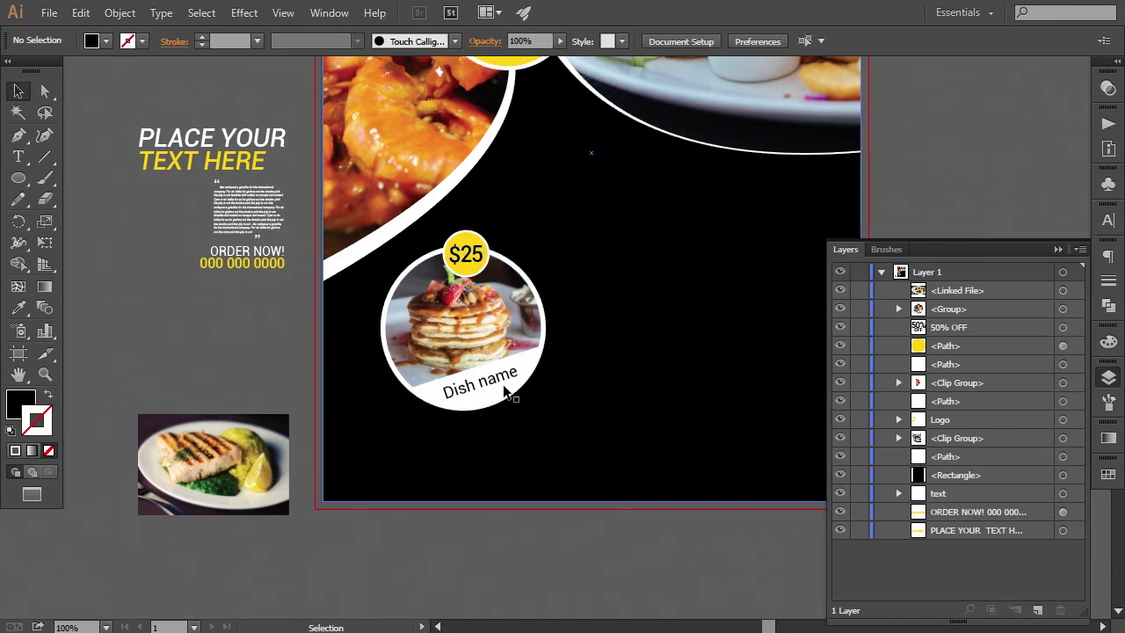
{"action": "left_click_drag", "start_coordinate": [506, 393], "coordinate": [532, 390]}
{"action": "left_click", "coordinate": [573, 516]}
{"action": "key", "text": "ctrl+minus"}
{"action": "key", "text": "space"}
{"action": "left_click_drag", "start_coordinate": [602, 329], "coordinate": [578, 376]}
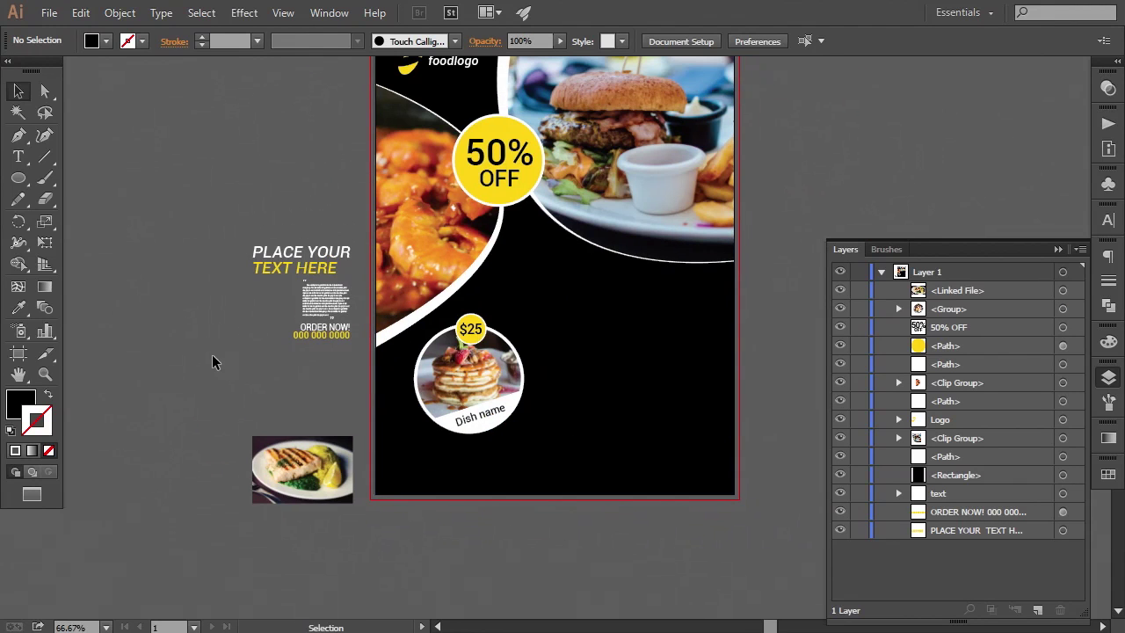
{"action": "left_click_drag", "start_coordinate": [505, 400], "coordinate": [560, 416]}
{"action": "key", "text": "space"}
{"action": "left_click_drag", "start_coordinate": [513, 557], "coordinate": [512, 508]}
{"action": "left_click", "coordinate": [512, 501]}
Step: Nudge the original pancake badge slightly left on the flyer and deselect it
{"action": "left_click", "coordinate": [452, 334]}
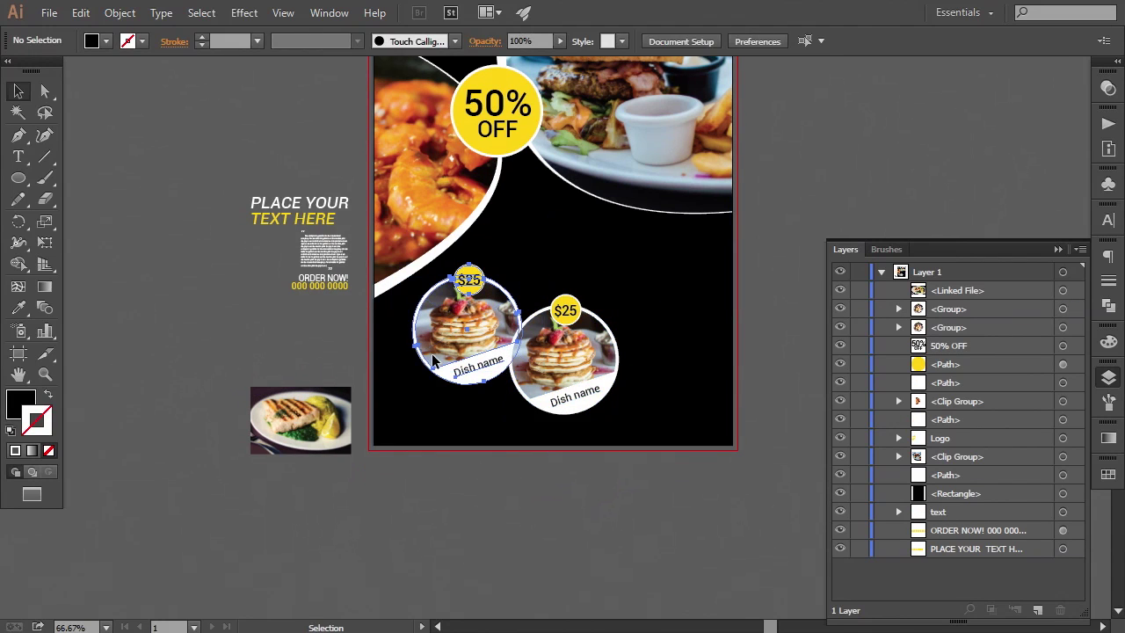
{"action": "key", "text": "Left"}
{"action": "key", "text": "Left"}
{"action": "key", "text": "Left"}
{"action": "key", "text": "Left"}
{"action": "key", "text": "Left"}
{"action": "key", "text": "Left"}
{"action": "key", "text": "Left"}
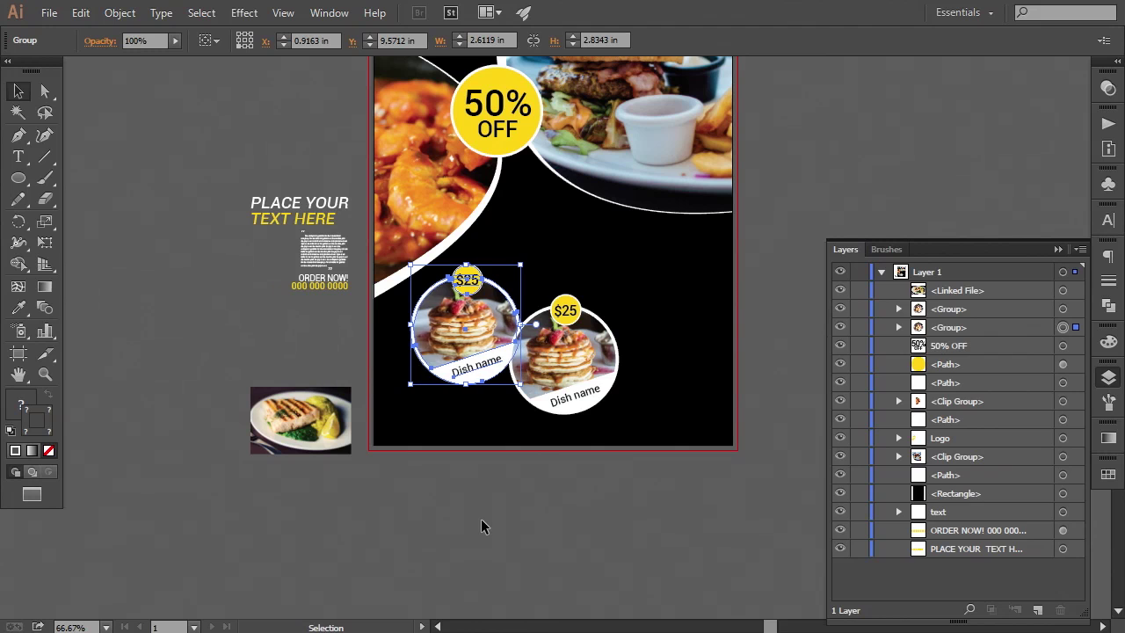
{"action": "left_click", "coordinate": [498, 525]}
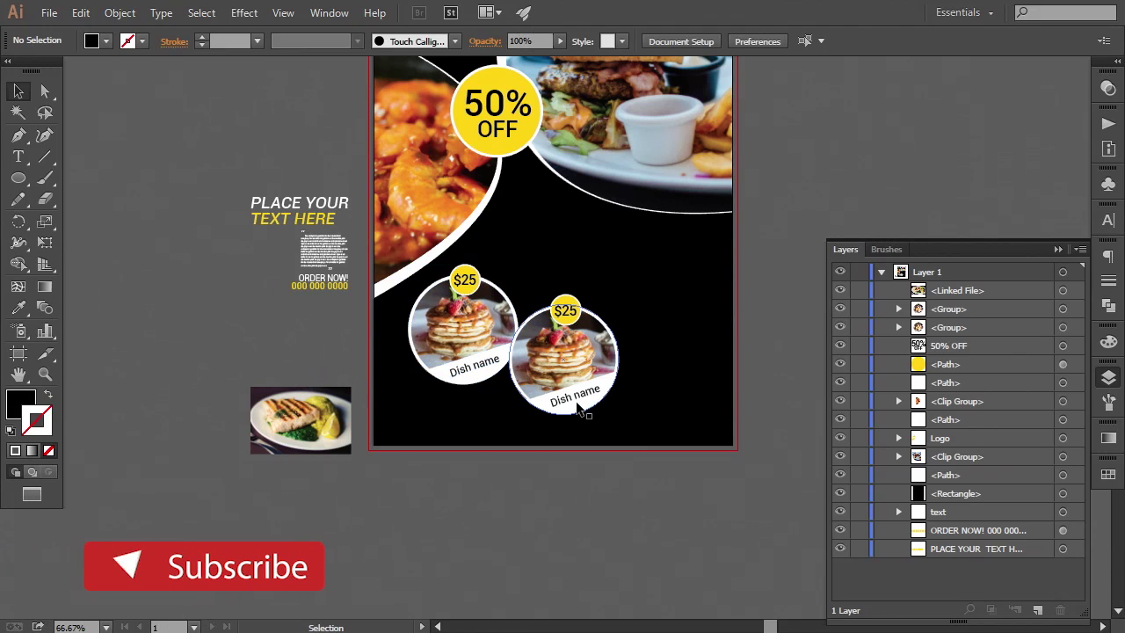
Step: Nudge the duplicated badge slightly left toward the original one and deselect it
{"action": "left_click", "coordinate": [577, 401]}
{"action": "key", "text": "Left"}
{"action": "key", "text": "Left"}
{"action": "key", "text": "Left"}
{"action": "key", "text": "Left"}
{"action": "key", "text": "Left"}
{"action": "key", "text": "Left"}
{"action": "key", "text": "Left"}
{"action": "key", "text": "Left"}
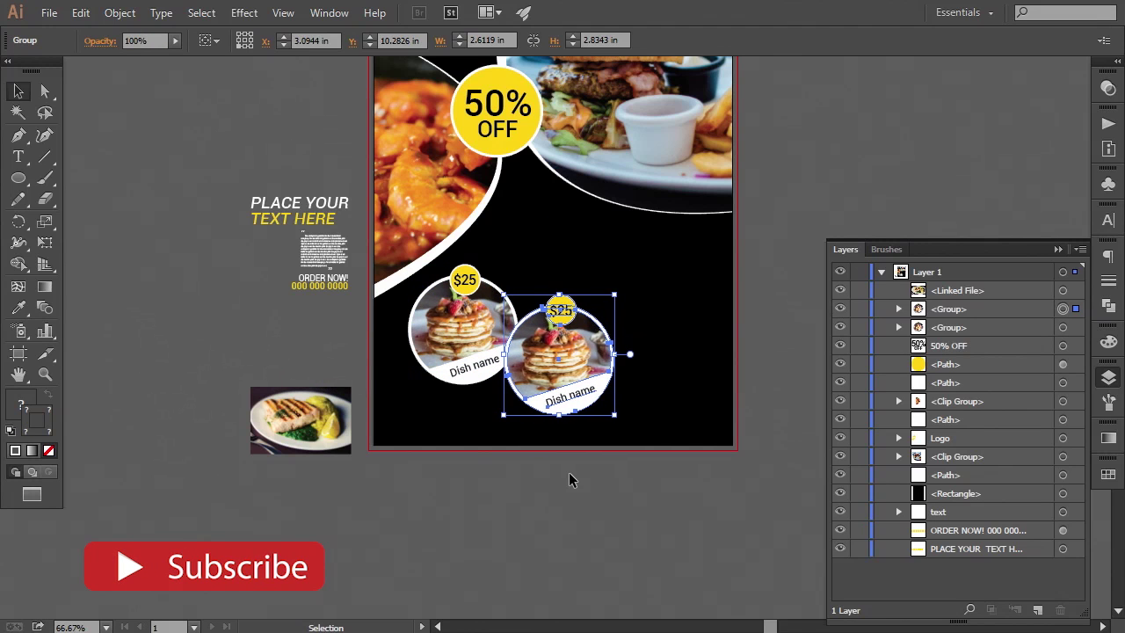
{"action": "left_click", "coordinate": [571, 489]}
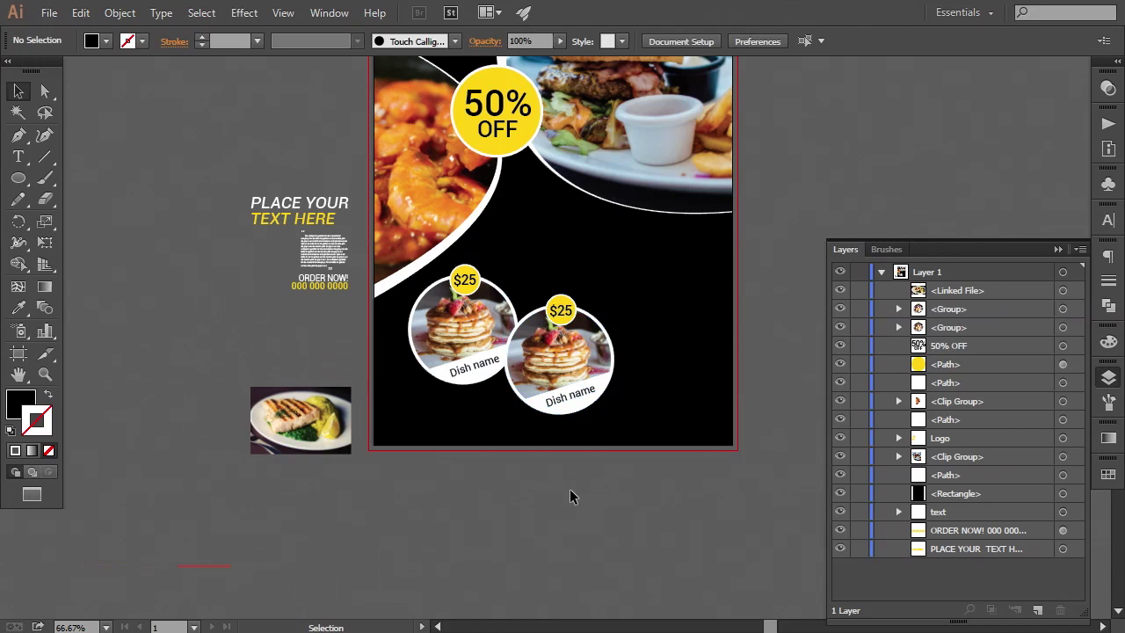
Step: Ungroup the duplicated dish badge and deselect its parts
{"action": "key", "text": "ctrl+plus"}
{"action": "left_click", "coordinate": [560, 311]}
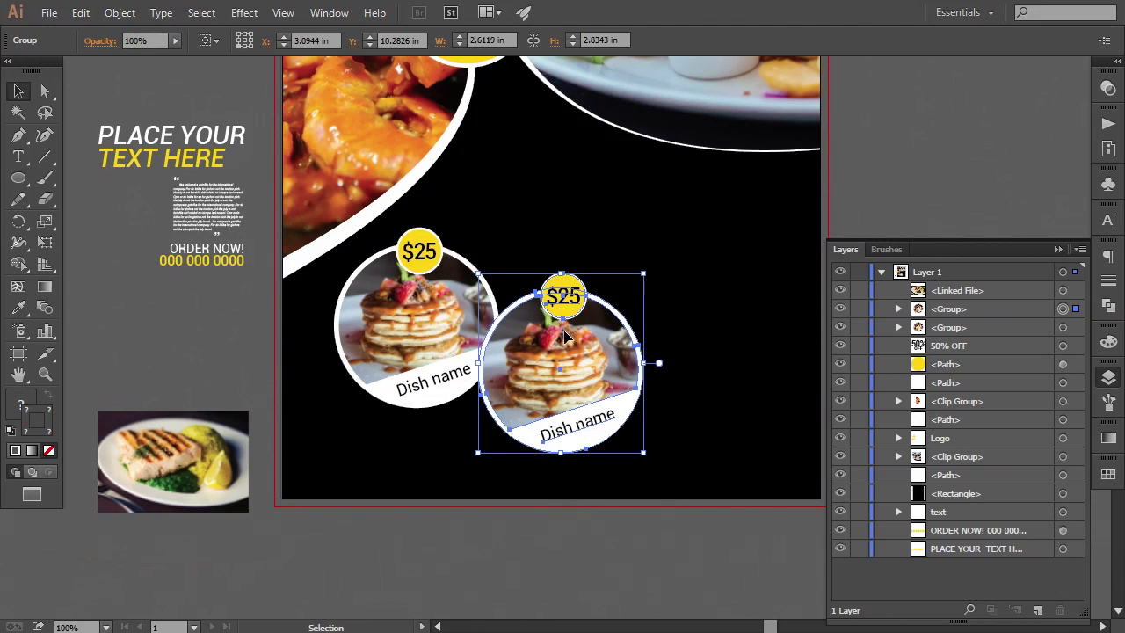
{"action": "left_click", "coordinate": [119, 12]}
{"action": "left_click", "coordinate": [183, 77]}
{"action": "left_click", "coordinate": [166, 103]}
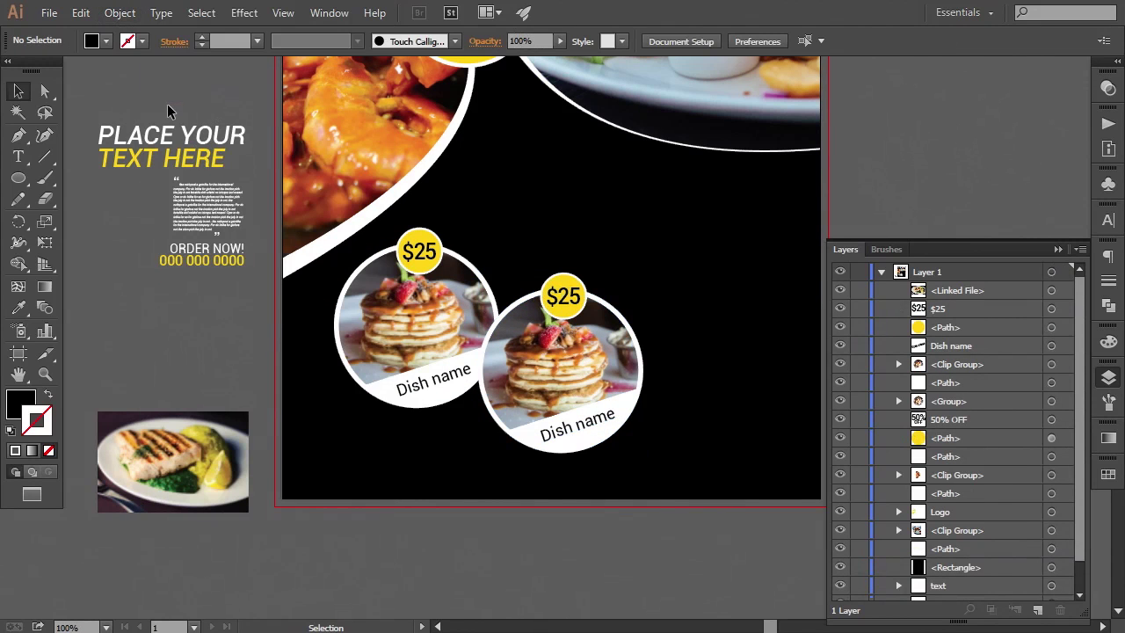
Step: Move the second badge's "$25" text and small yellow circle to its lower right edge, beside the dish name
{"action": "left_click", "coordinate": [561, 302]}
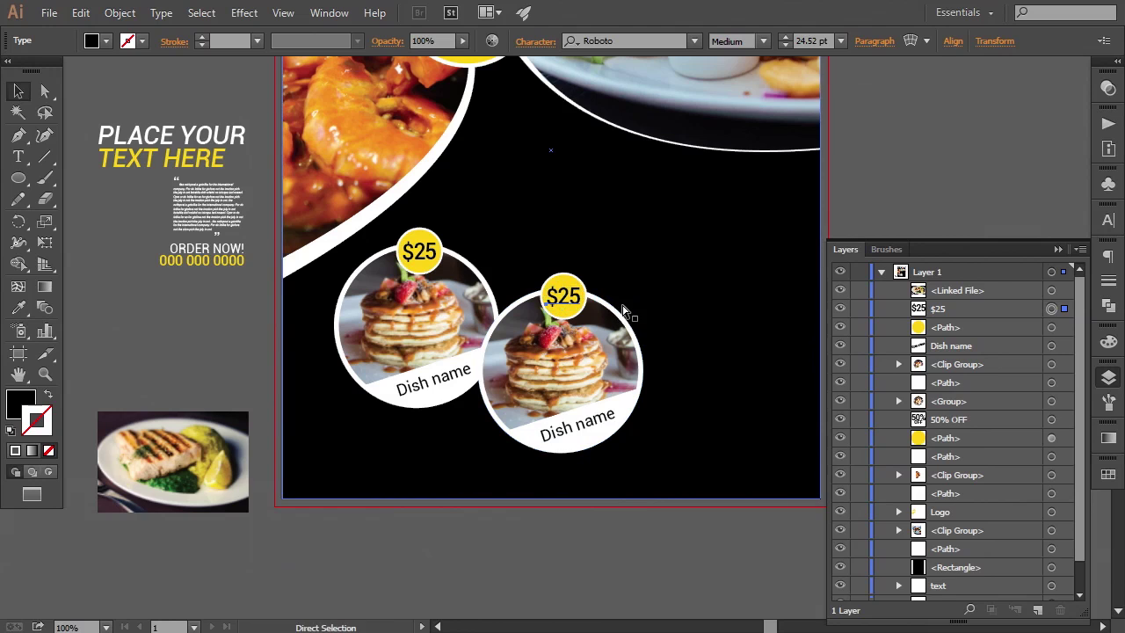
{"action": "key", "text": "ctrl+plus"}
{"action": "left_click", "coordinate": [578, 249], "text": "shift"}
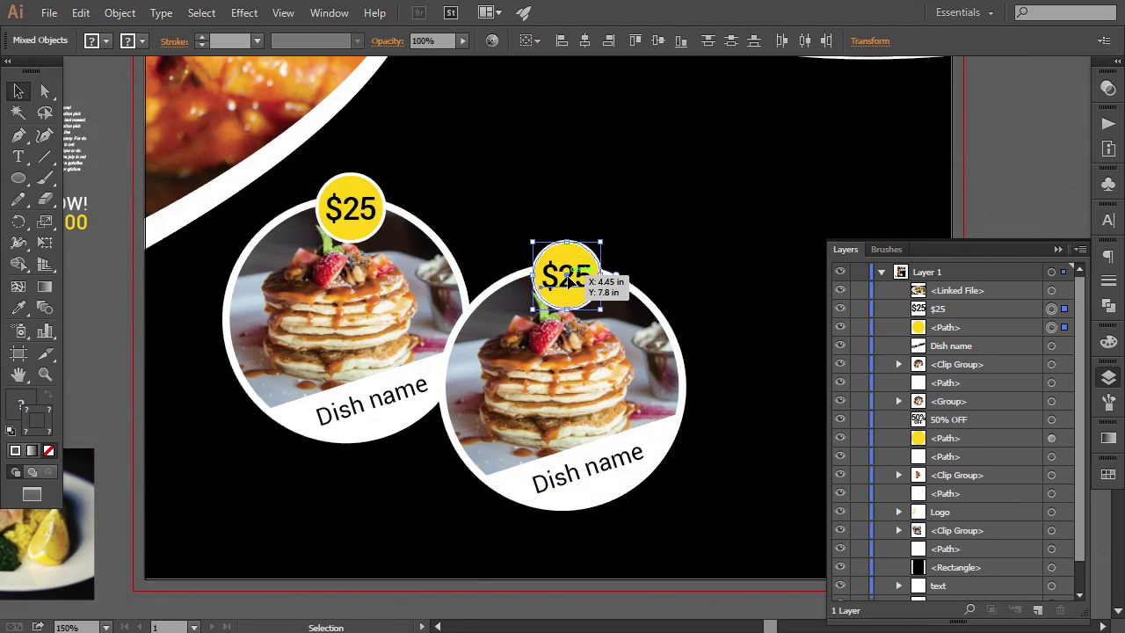
{"action": "left_click_drag", "start_coordinate": [570, 279], "coordinate": [676, 419]}
{"action": "left_click_drag", "start_coordinate": [686, 466], "coordinate": [587, 419]}
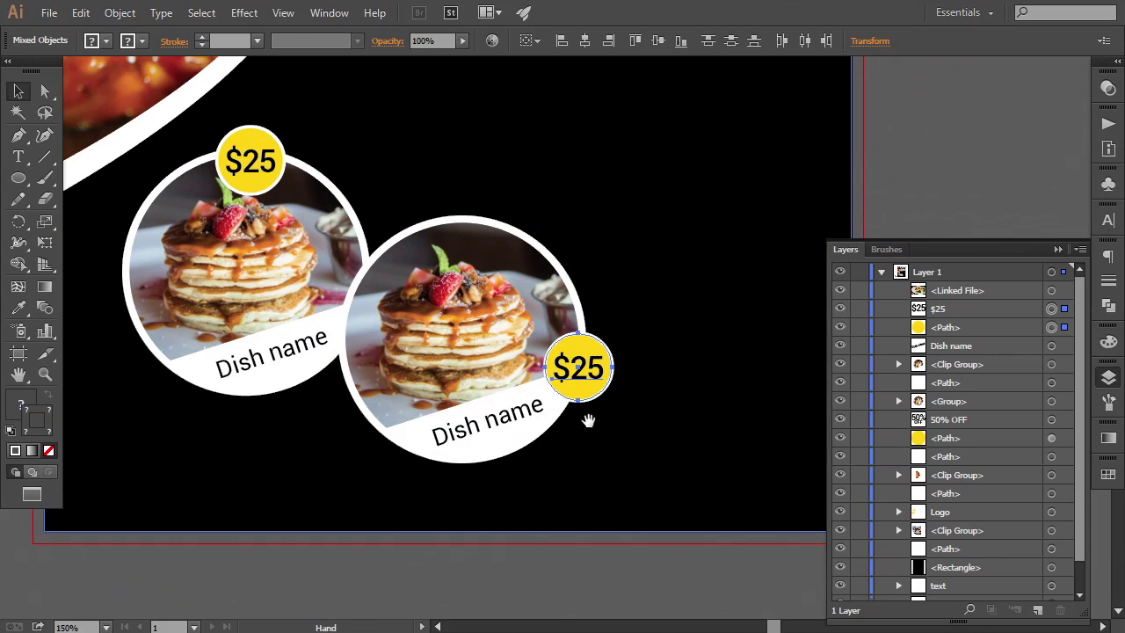
{"action": "left_click", "coordinate": [619, 560]}
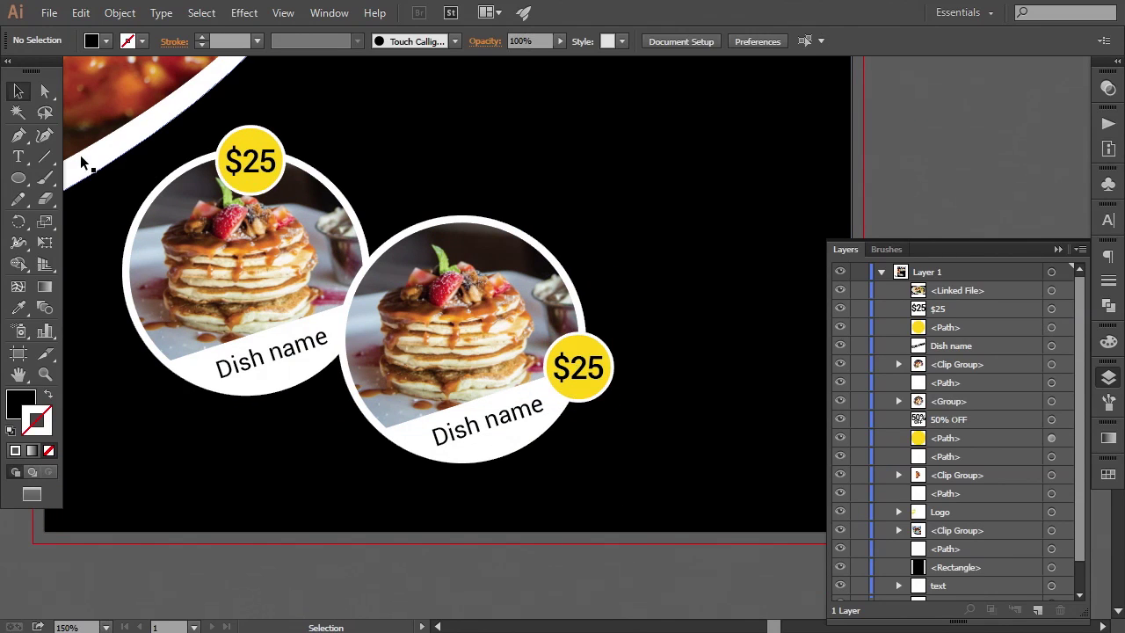
Step: Change the second badge's price text to "$12"
{"action": "left_click", "coordinate": [18, 158]}
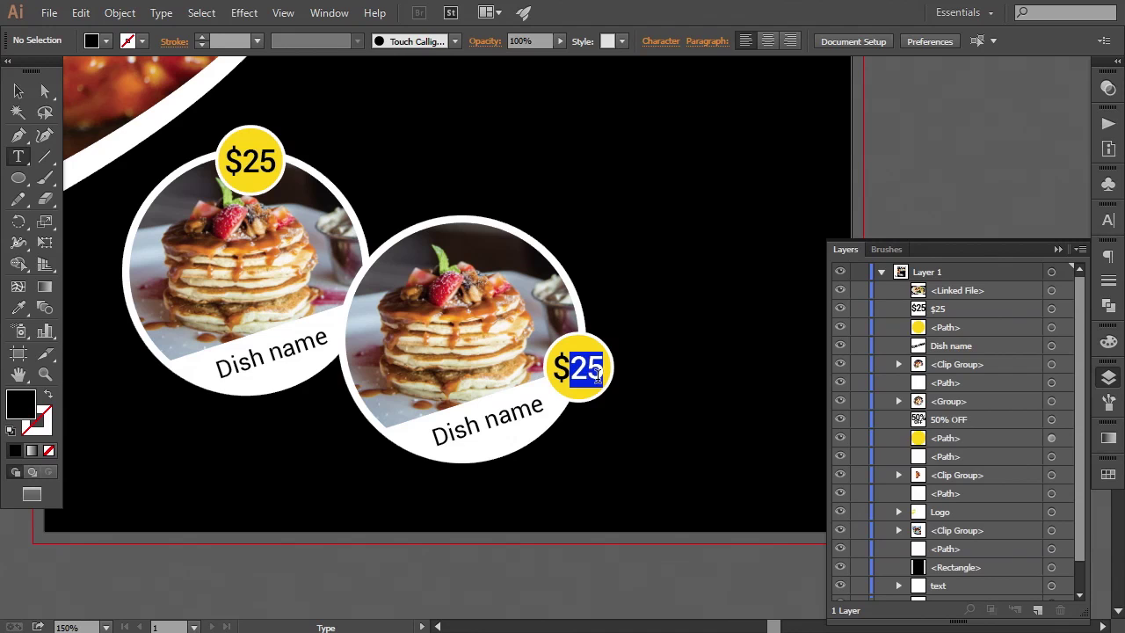
{"action": "left_click_drag", "start_coordinate": [598, 375], "coordinate": [599, 375]}
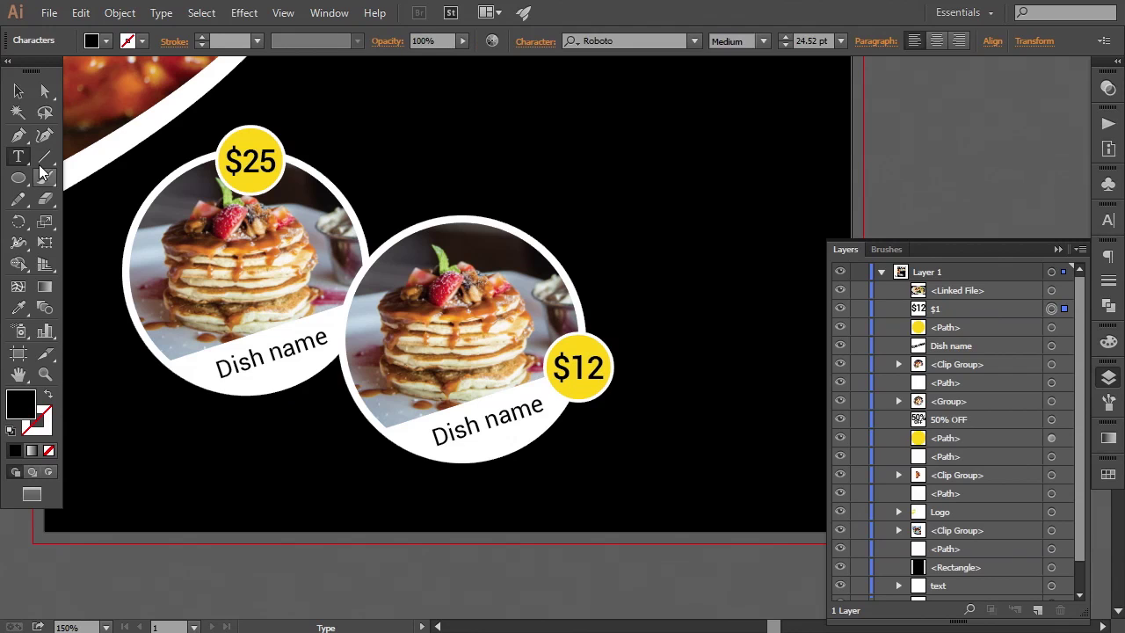
{"action": "left_click", "coordinate": [22, 92]}
{"action": "left_click", "coordinate": [571, 548]}
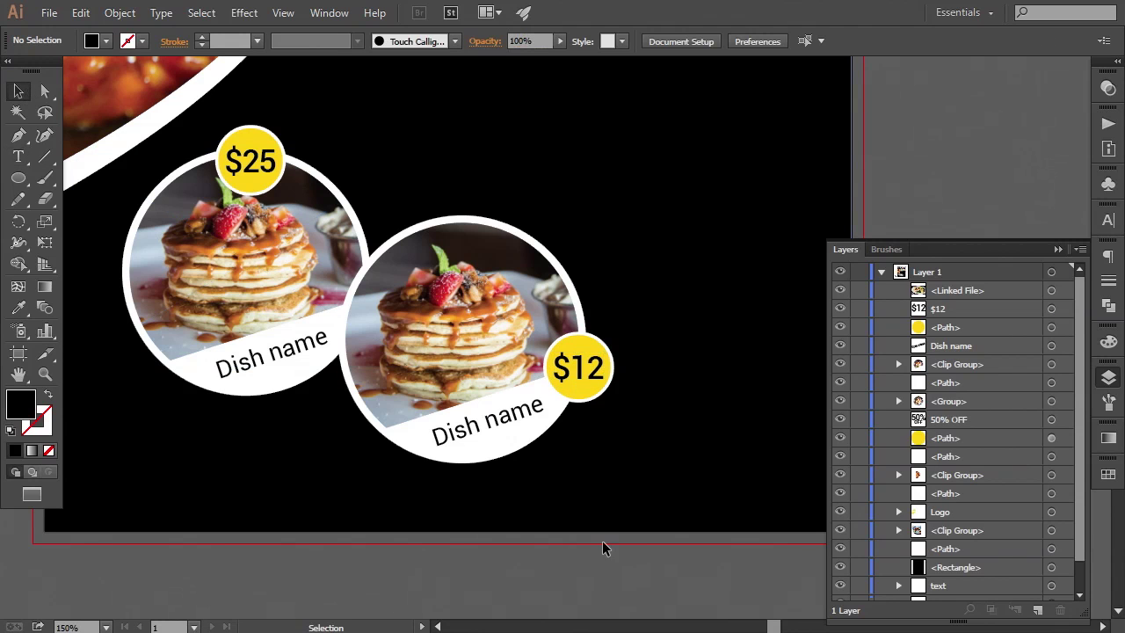
Step: Delete the pancake photo from the second badge's clip group, keeping the clipping path
{"action": "key", "text": "ctrl+1"}
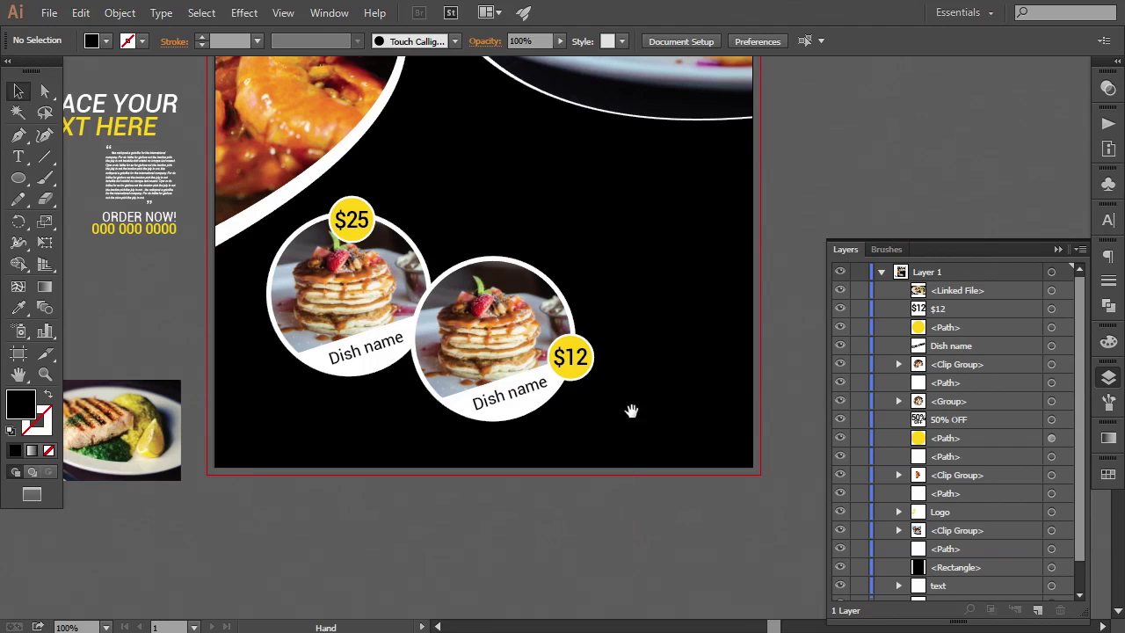
{"action": "left_click_drag", "start_coordinate": [631, 411], "coordinate": [618, 445]}
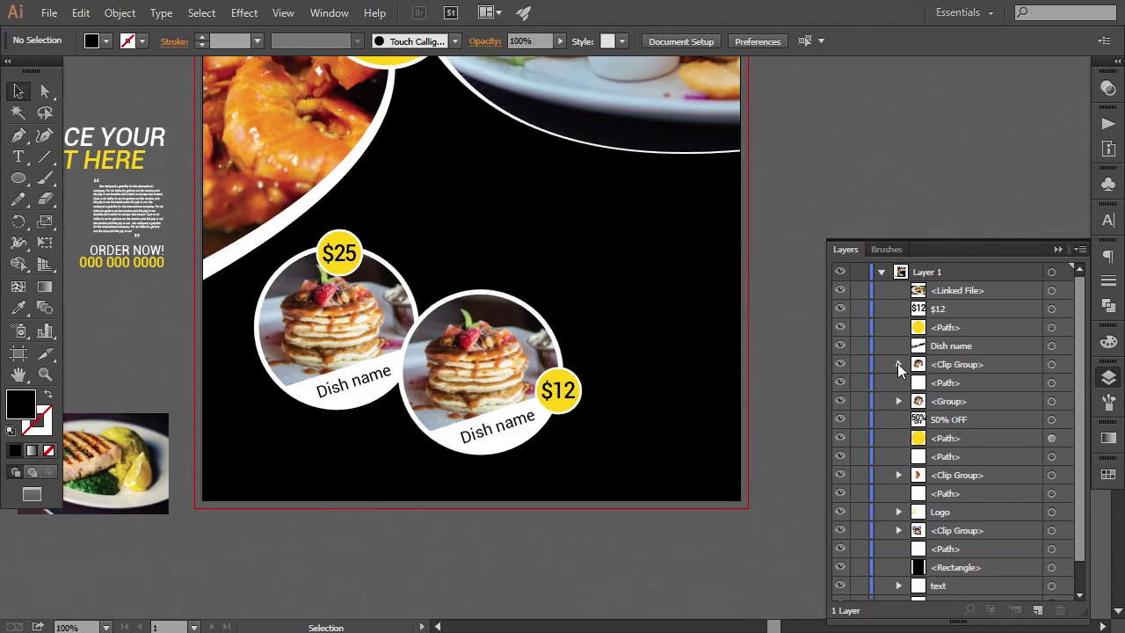
{"action": "left_click", "coordinate": [897, 363]}
{"action": "left_click", "coordinate": [1051, 400]}
{"action": "key", "text": "Delete"}
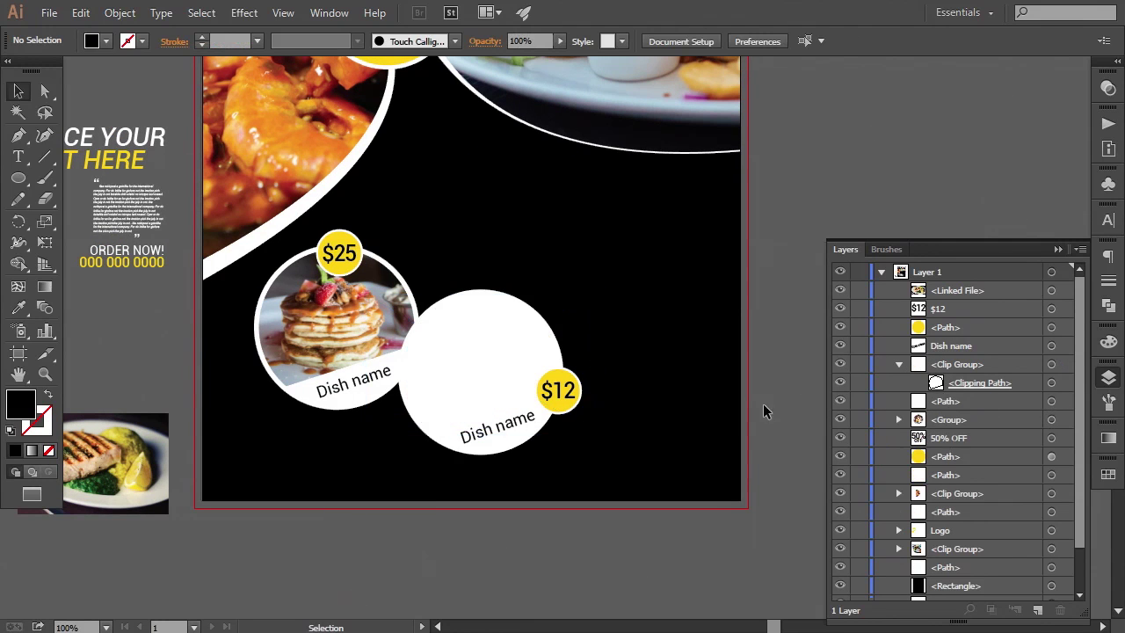
Step: Place the grilled fish photo in the second badge's clip group beneath the clipping path and enlarge it to fill the shape
{"action": "left_click_drag", "start_coordinate": [171, 425], "coordinate": [570, 339]}
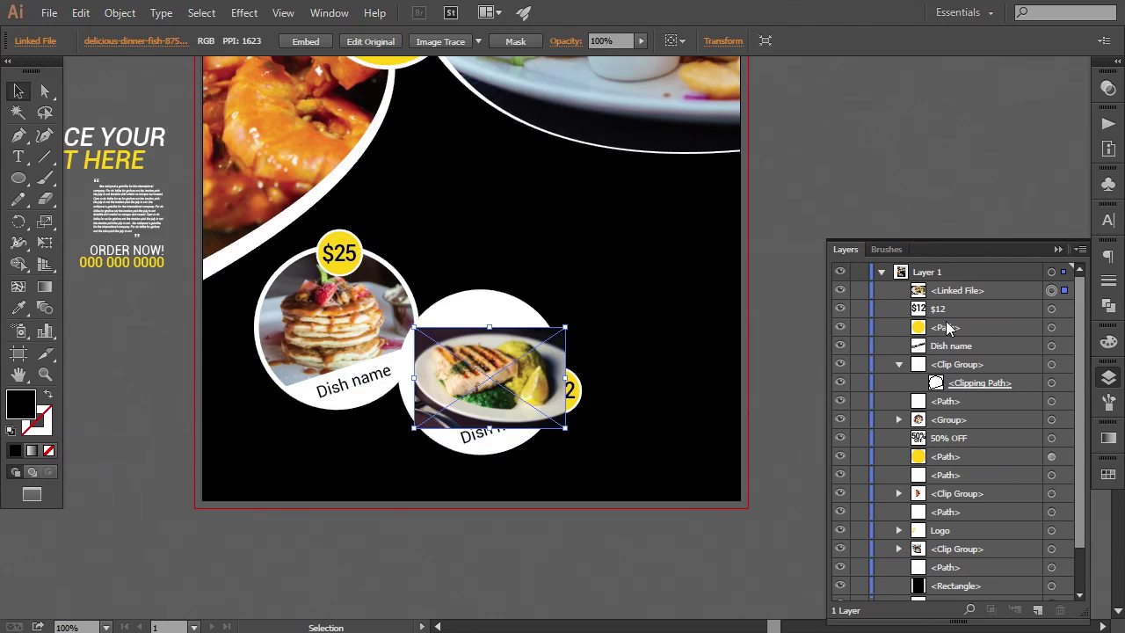
{"action": "left_click_drag", "start_coordinate": [959, 291], "coordinate": [968, 392]}
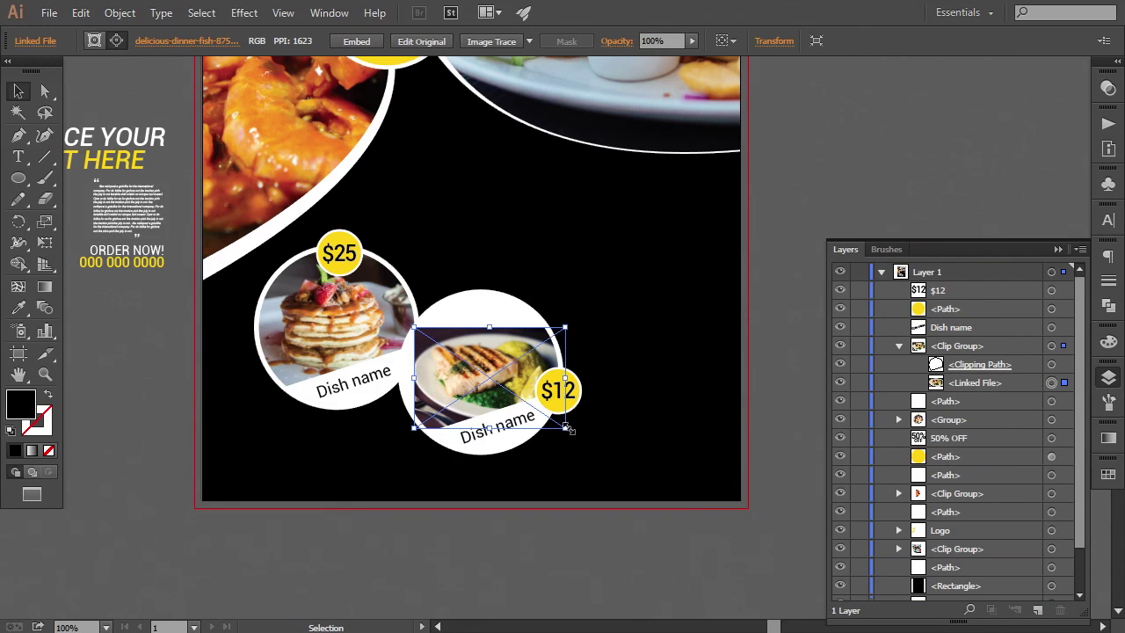
{"action": "left_click_drag", "start_coordinate": [565, 427], "coordinate": [619, 468]}
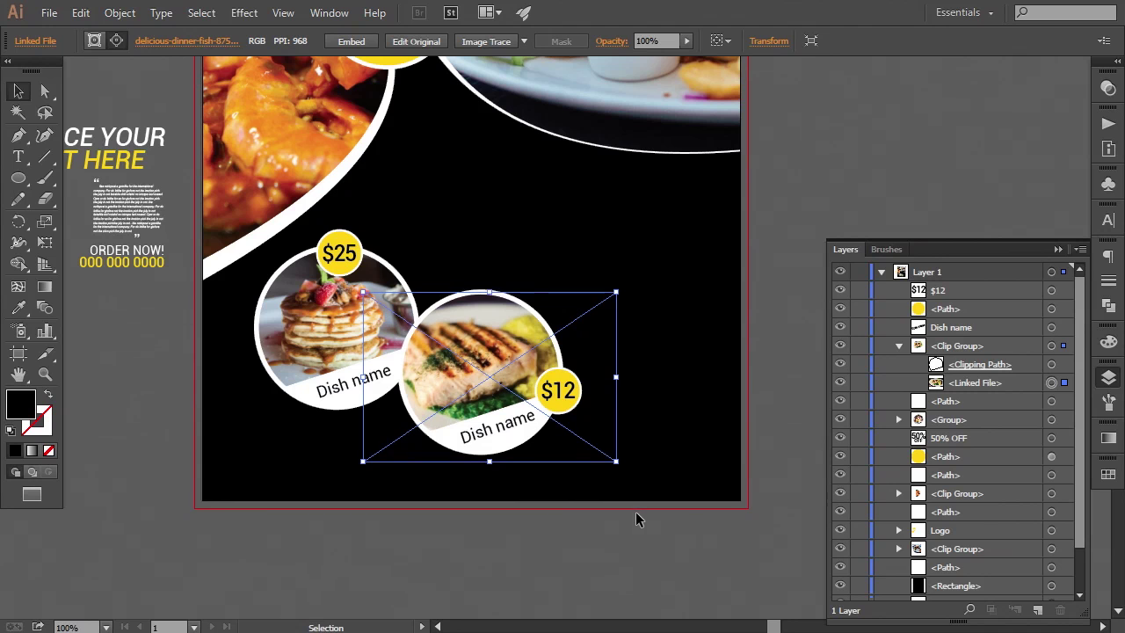
Step: Shrink the clipped fish photo slightly and nudge it upward within the badge
{"action": "key", "text": "ctrl+plus"}
{"action": "key", "text": "ctrl+plus"}
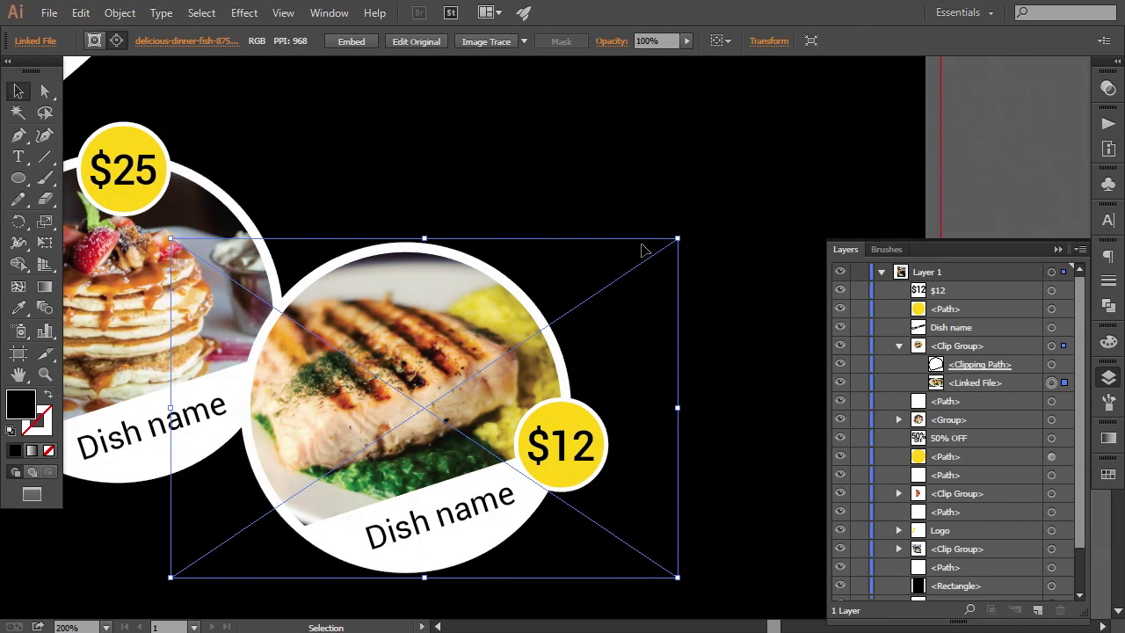
{"action": "left_click_drag", "start_coordinate": [681, 240], "coordinate": [661, 252]}
{"action": "key", "text": "Up"}
{"action": "key", "text": "Up"}
{"action": "key", "text": "Up"}
{"action": "key", "text": "Up"}
{"action": "key", "text": "Up"}
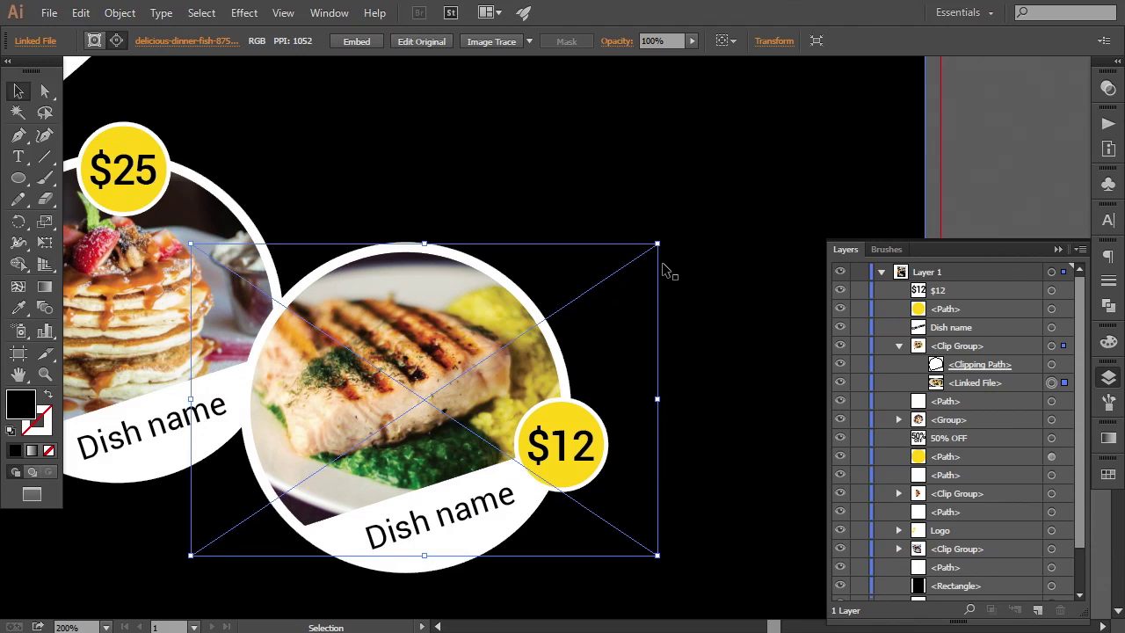
Step: Fine-tune the clipped fish photo's position with small nudges to the right and down
{"action": "key", "text": "Left"}
{"action": "key", "text": "Left"}
{"action": "key", "text": "Left"}
{"action": "key", "text": "Left"}
{"action": "key", "text": "Right"}
{"action": "key", "text": "Right"}
{"action": "key", "text": "Right"}
{"action": "key", "text": "Right"}
{"action": "key", "text": "Right"}
{"action": "key", "text": "Right"}
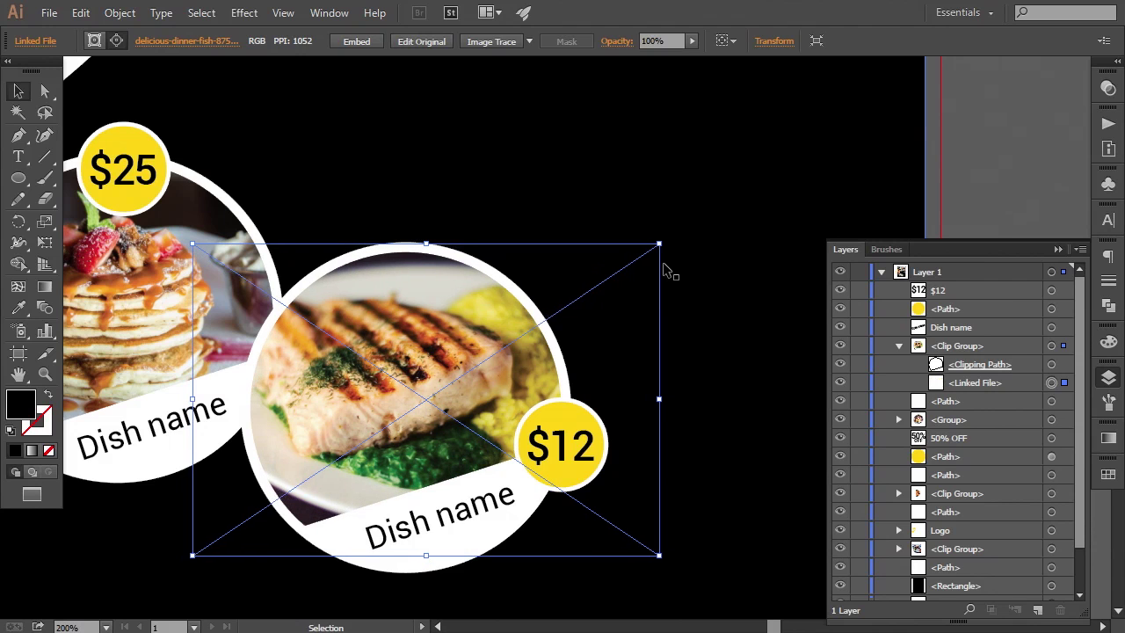
{"action": "key", "text": "Down"}
{"action": "key", "text": "Down"}
{"action": "key", "text": "Down"}
{"action": "key", "text": "Right"}
{"action": "key", "text": "Right"}
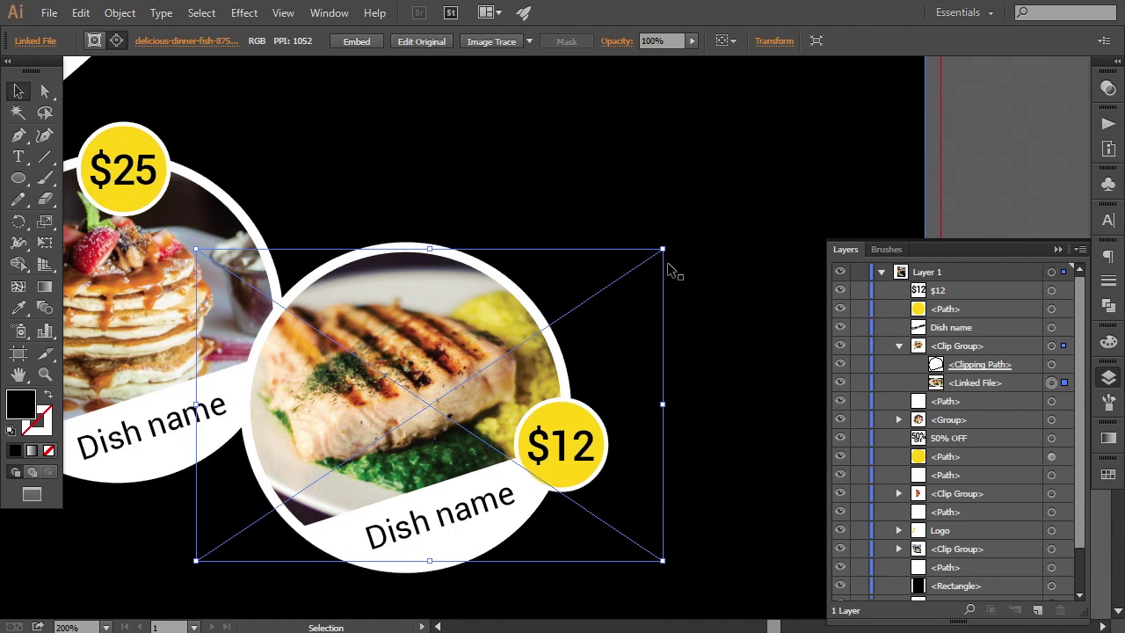
Step: Enlarge the clipped fish photo slightly from its lower left corner, then nudge it right and up
{"action": "key", "text": "ctrl+minus"}
{"action": "key", "text": "ctrl+minus"}
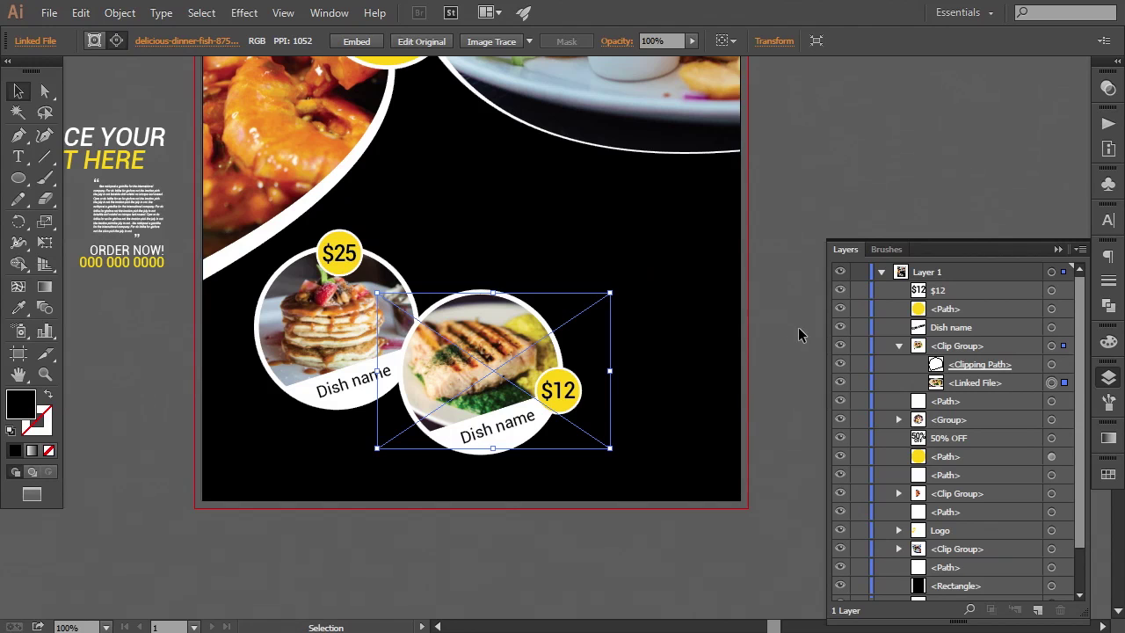
{"action": "left_click_drag", "start_coordinate": [377, 448], "coordinate": [362, 457]}
{"action": "key", "text": "Right"}
{"action": "key", "text": "Right"}
{"action": "key", "text": "Right"}
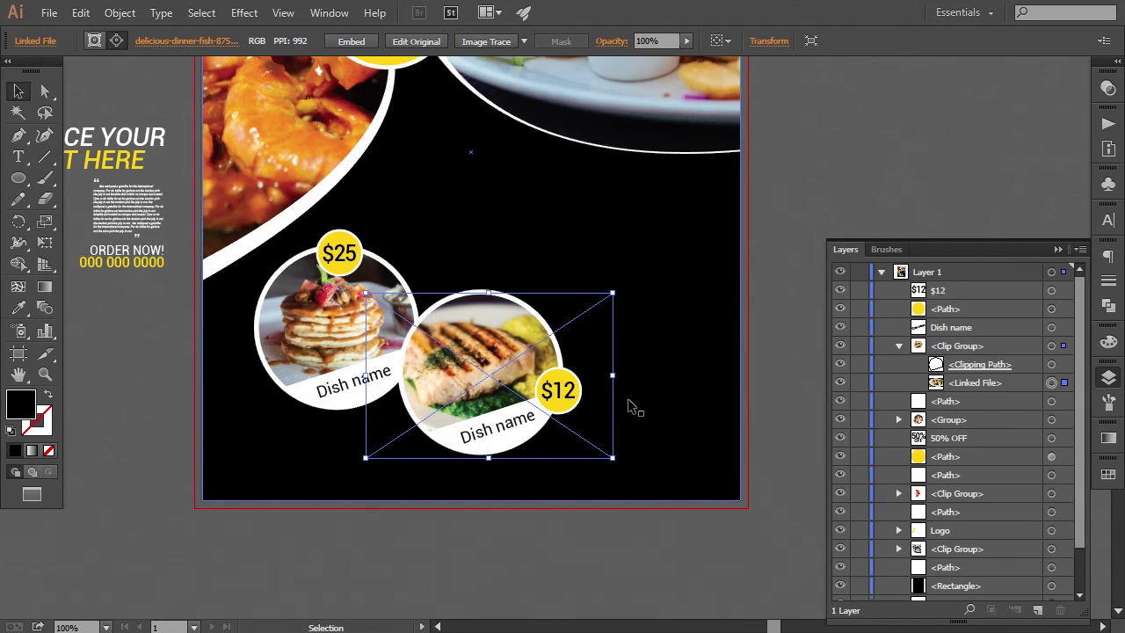
{"action": "key", "text": "Up"}
{"action": "key", "text": "Up"}
{"action": "key", "text": "Up"}
{"action": "key", "text": "Up"}
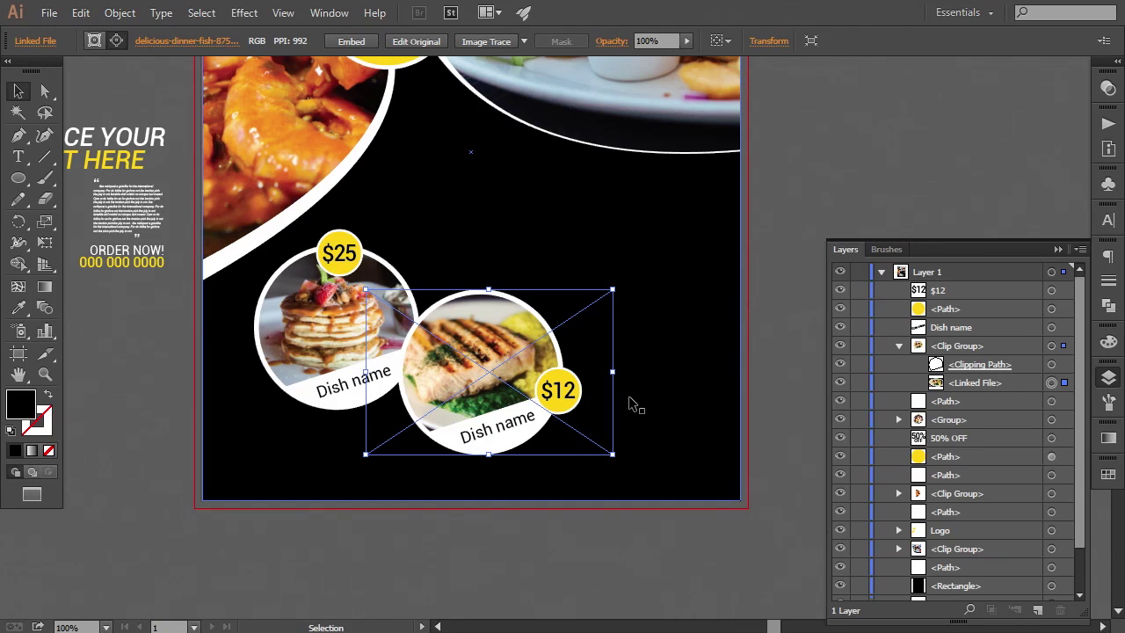
Step: Nudge the clipped fish photo down, enlarge it slightly about its centre, and deselect it
{"action": "key", "text": "Down"}
{"action": "key", "text": "Down"}
{"action": "key", "text": "Down"}
{"action": "key", "text": "Down"}
{"action": "key", "text": "Down"}
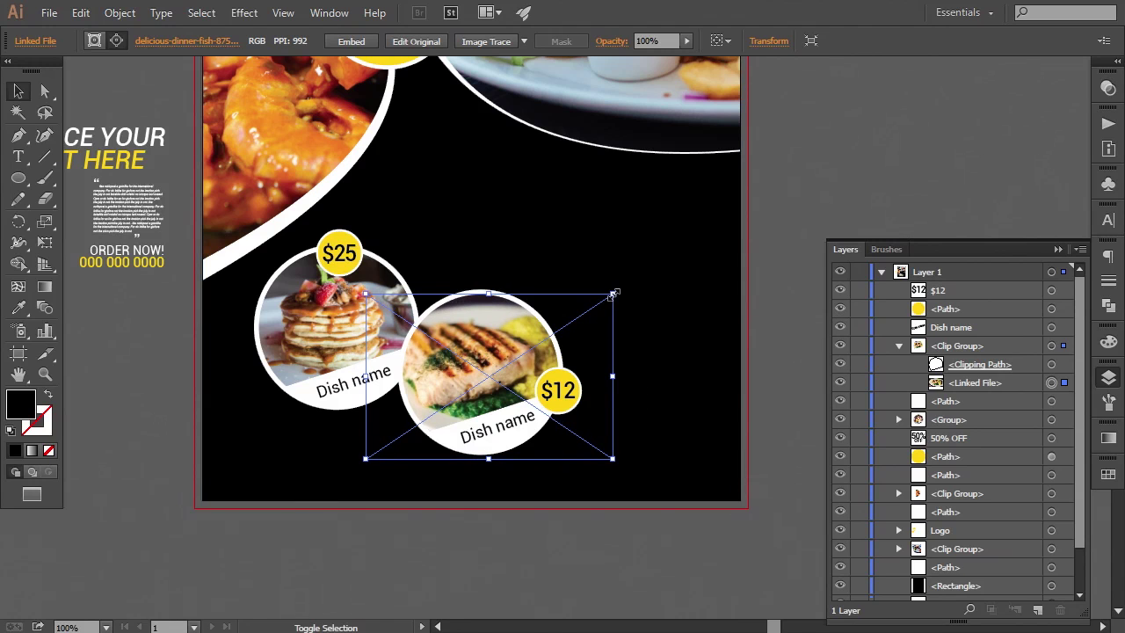
{"action": "left_click_drag", "start_coordinate": [612, 294], "coordinate": [618, 290]}
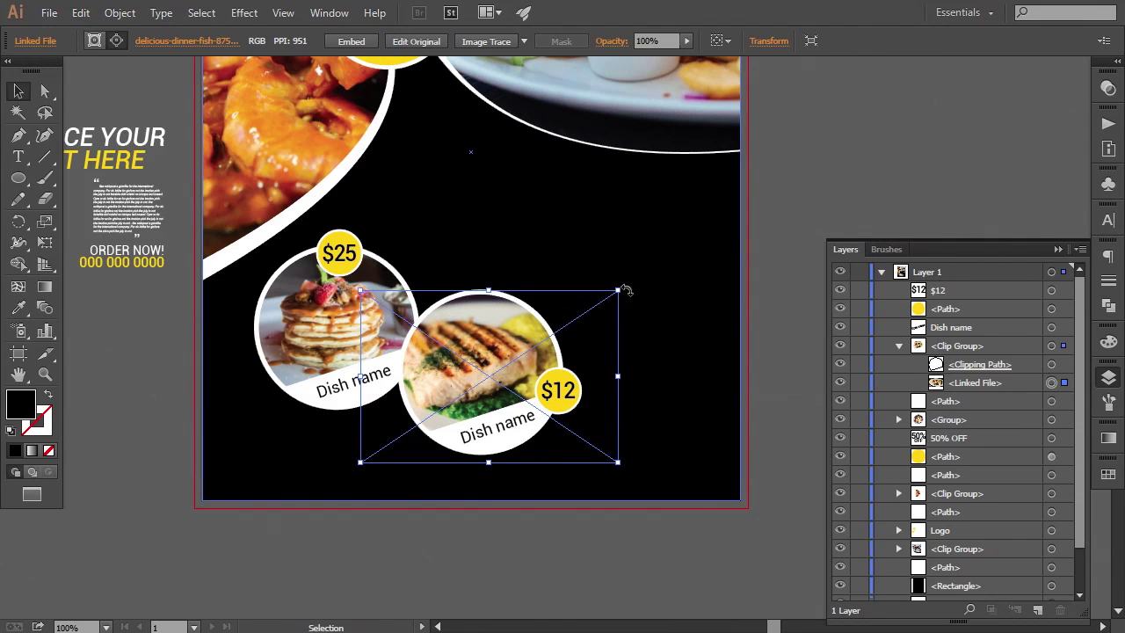
{"action": "key", "text": "Down"}
{"action": "key", "text": "Down"}
{"action": "key", "text": "Down"}
{"action": "left_click", "coordinate": [809, 205]}
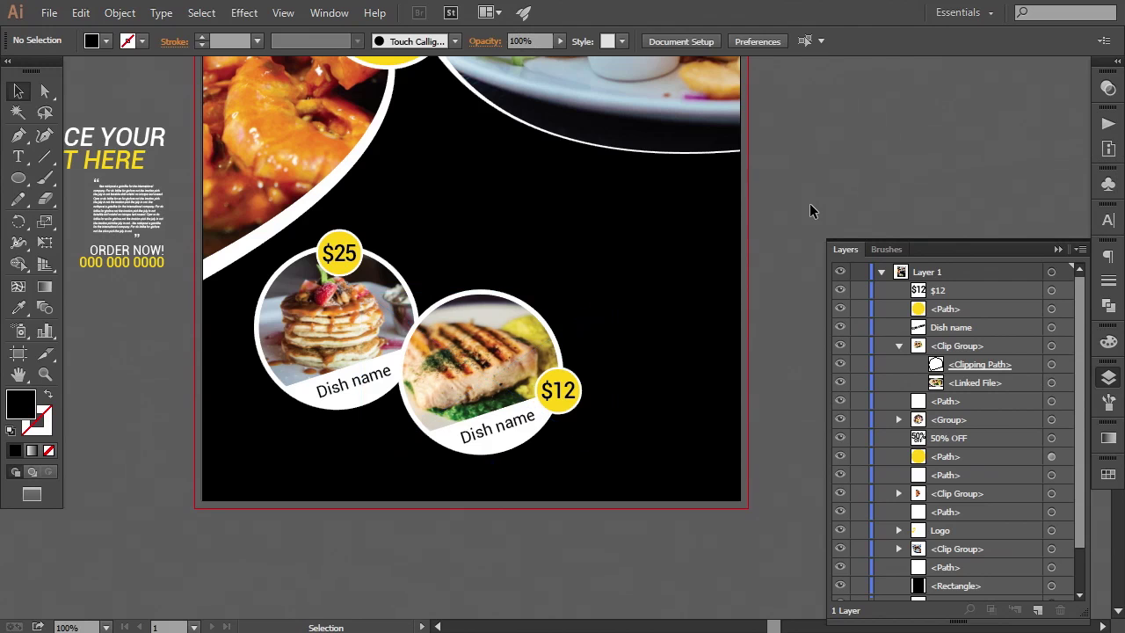
Step: Reselect the fish photo inside the second badge's clip group and scale it down slightly
{"action": "key", "text": "ctrl+equal"}
{"action": "key", "text": "ctrl+minus"}
{"action": "key", "text": "ctrl+minus"}
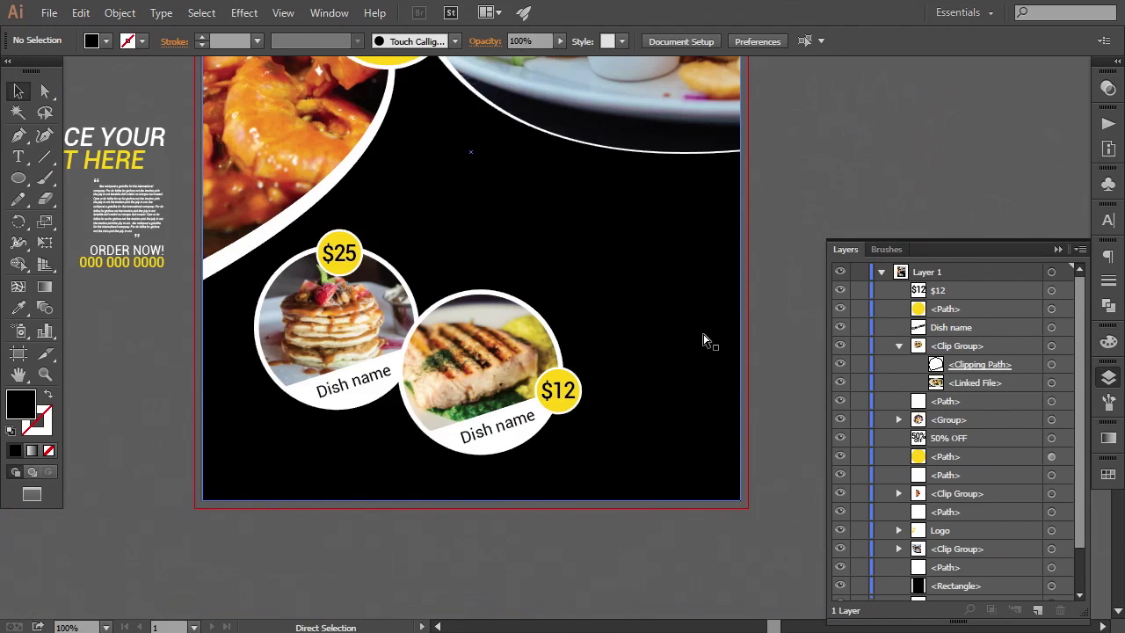
{"action": "key", "text": "ctrl+equal"}
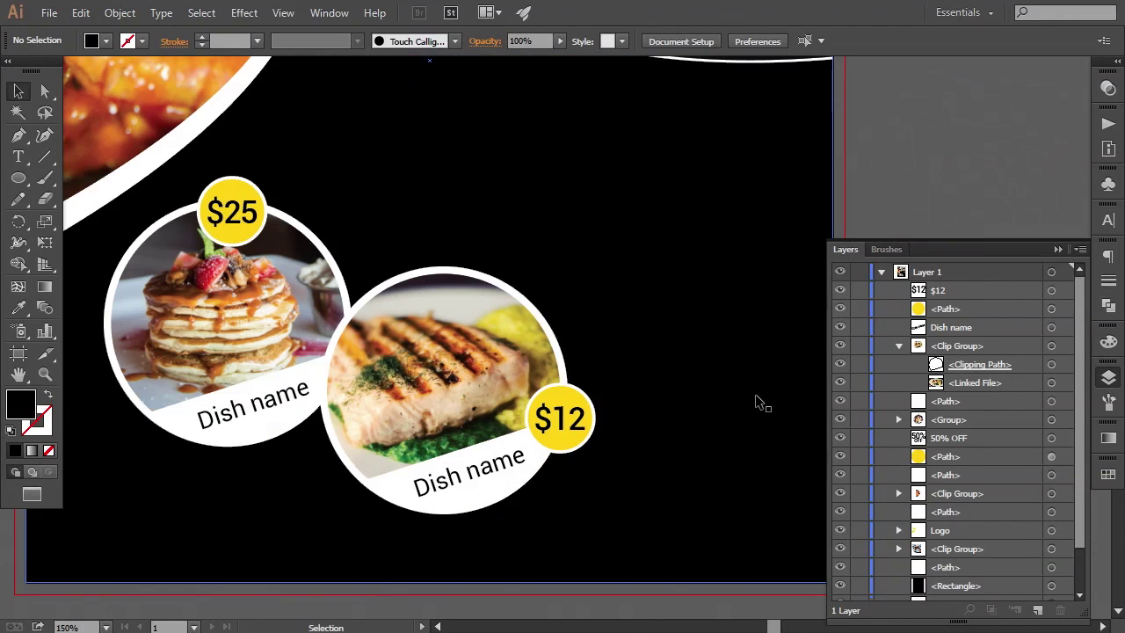
{"action": "left_click", "coordinate": [1051, 383]}
{"action": "left_click_drag", "start_coordinate": [652, 273], "coordinate": [644, 275]}
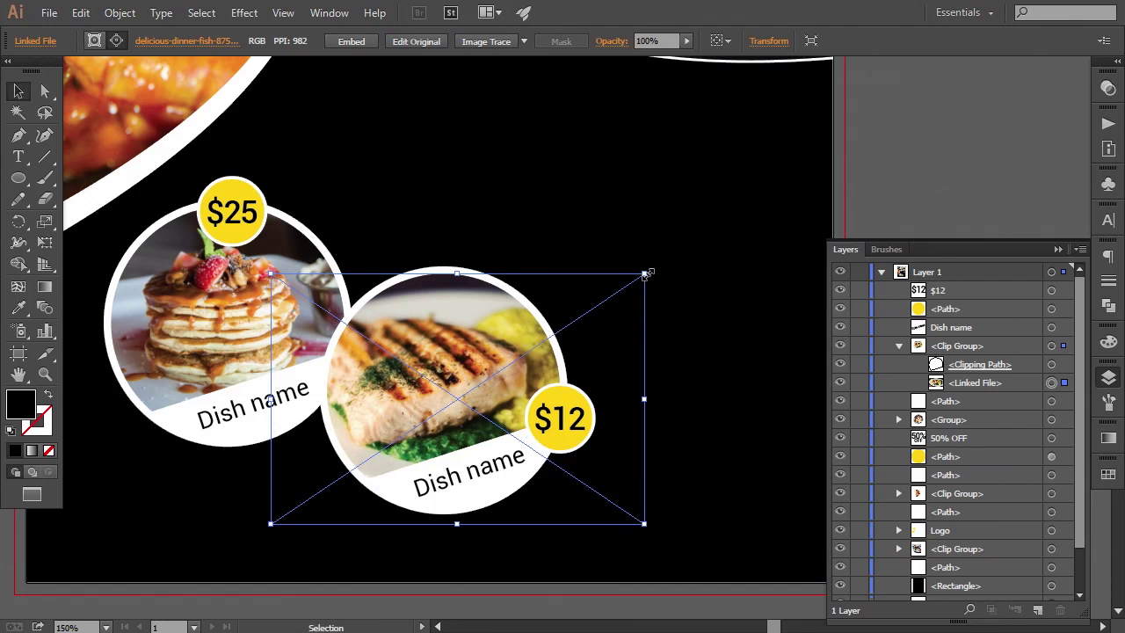
Step: Nudge the clipped fish photo slightly upward inside the second badge, then deselect it
{"action": "key", "text": "Up"}
{"action": "key", "text": "Up"}
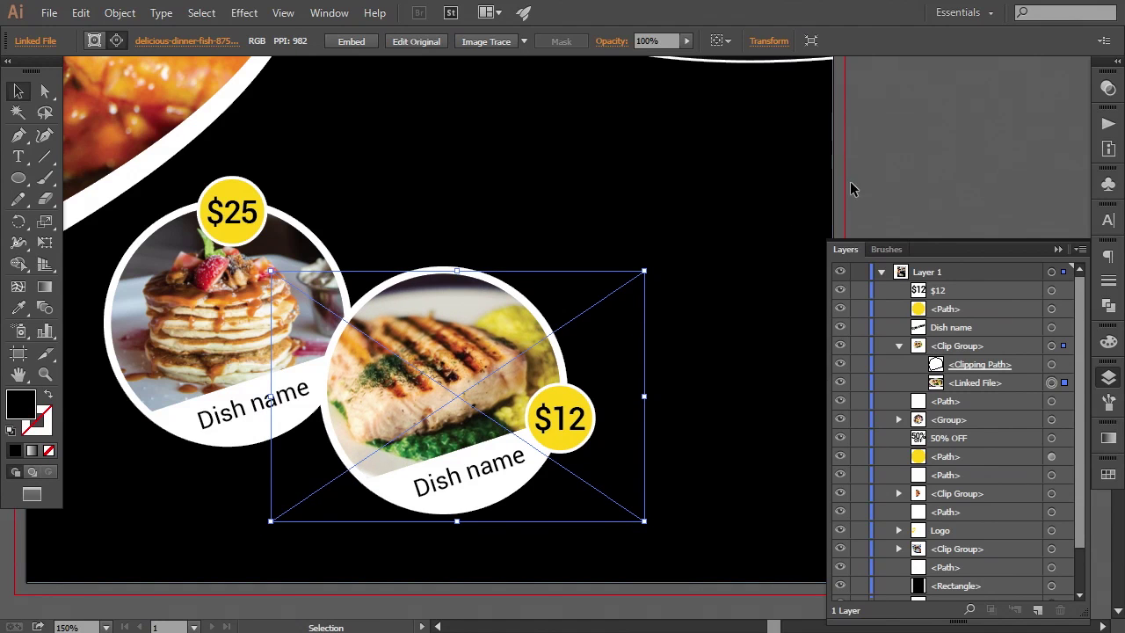
{"action": "key", "text": "Down"}
{"action": "left_click", "coordinate": [680, 325]}
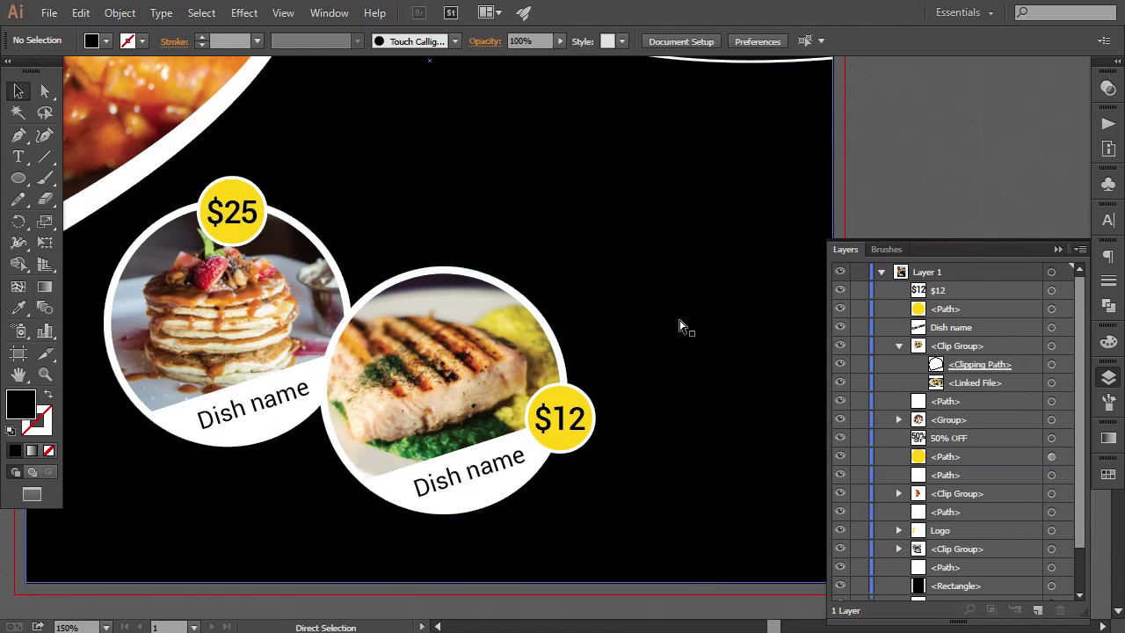
Step: Group the second badge's $12 text, yellow circle, dish name, clipped fish photo and white circle into one object
{"action": "key", "text": "ctrl+minus"}
{"action": "key", "text": "ctrl+minus"}
{"action": "key", "text": "ctrl+plus"}
{"action": "mouse_move", "coordinate": [562, 370]}
{"action": "left_mouse_down"}
{"action": "mouse_move", "coordinate": [578, 368]}
{"action": "mouse_move", "coordinate": [566, 381]}
{"action": "left_mouse_up"}
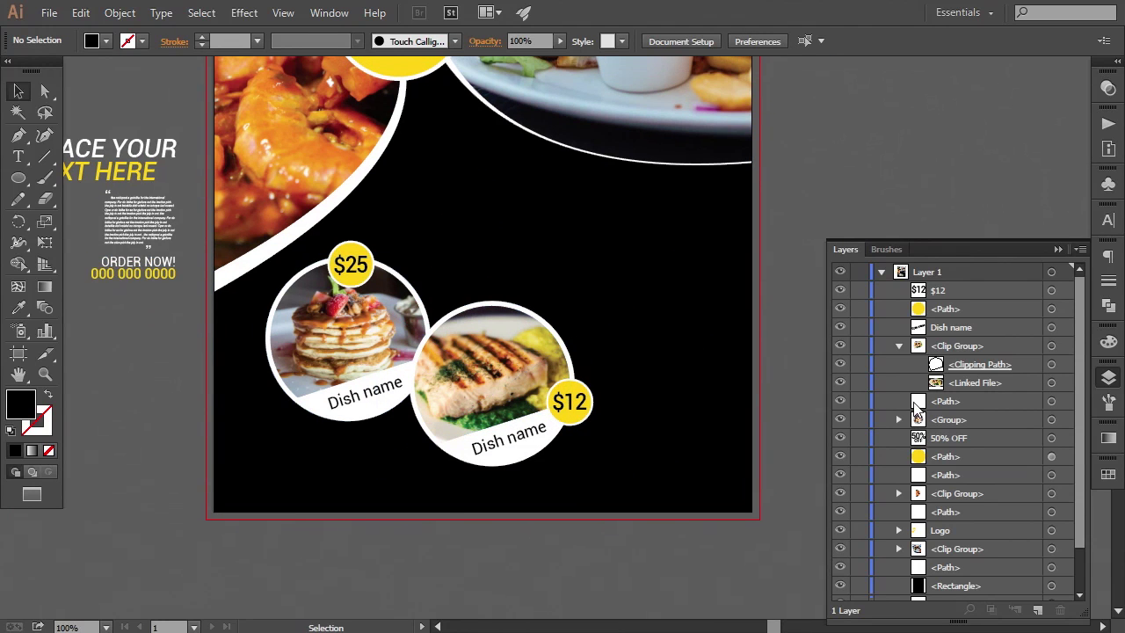
{"action": "left_click", "coordinate": [898, 345]}
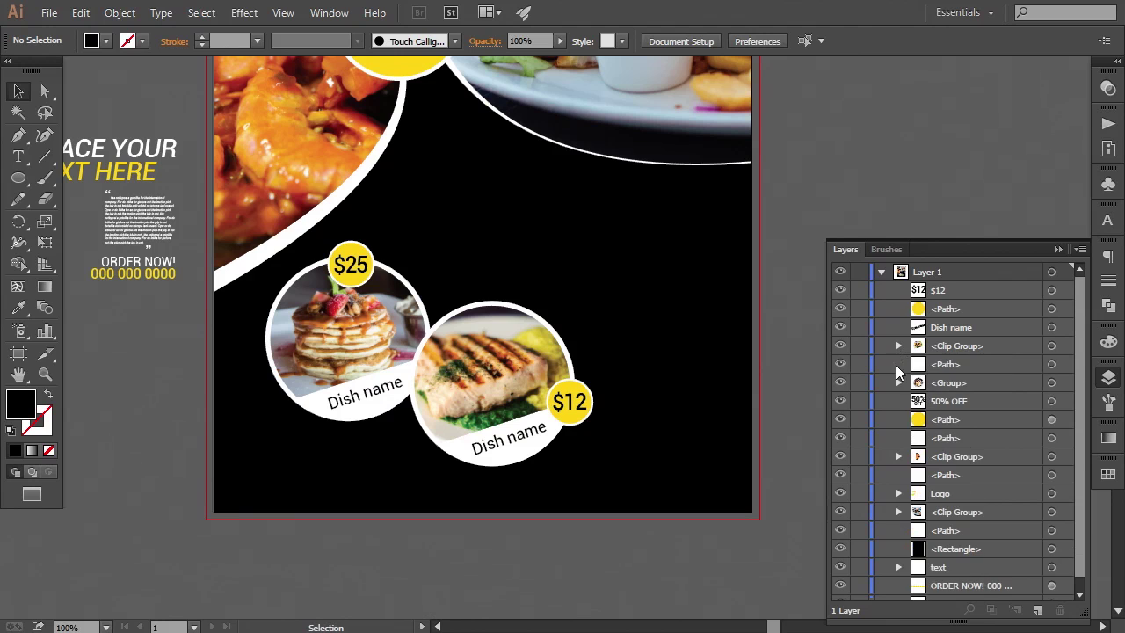
{"action": "left_click", "coordinate": [1051, 290]}
{"action": "left_click", "coordinate": [1051, 308], "text": "shift"}
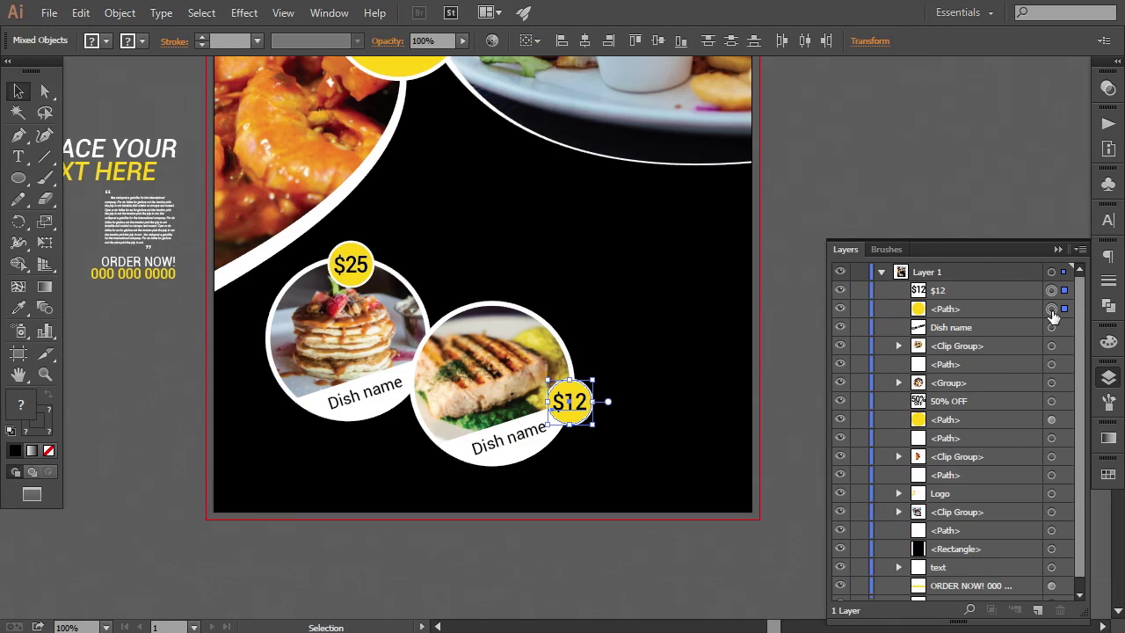
{"action": "left_click", "coordinate": [1050, 327], "text": "shift"}
{"action": "left_click", "coordinate": [1051, 345], "text": "shift"}
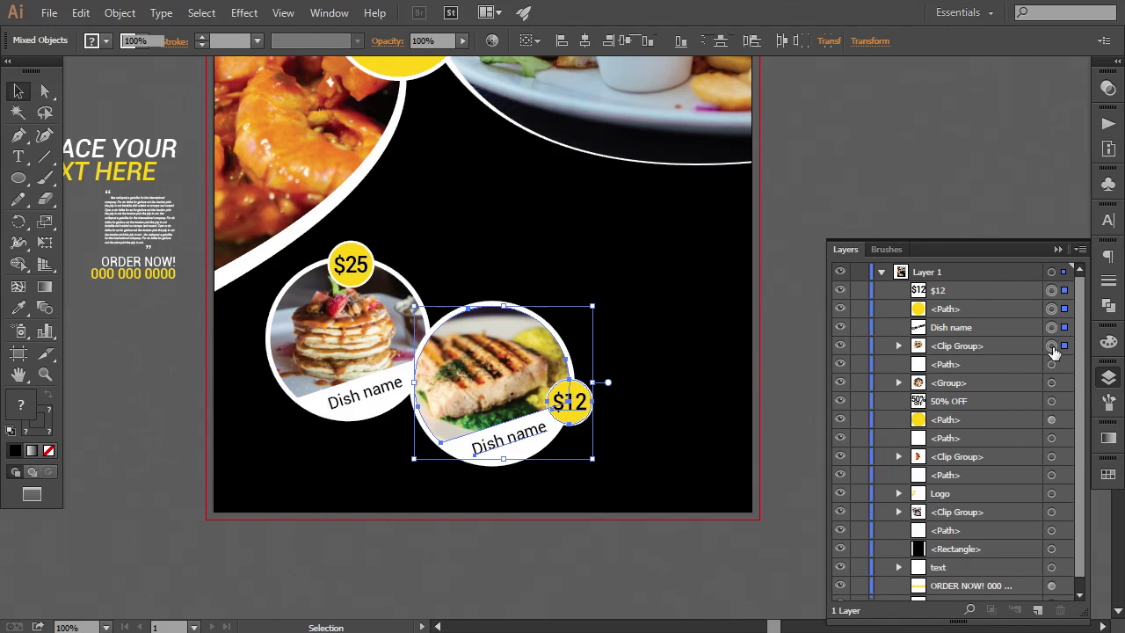
{"action": "left_click", "coordinate": [1051, 364], "text": "shift"}
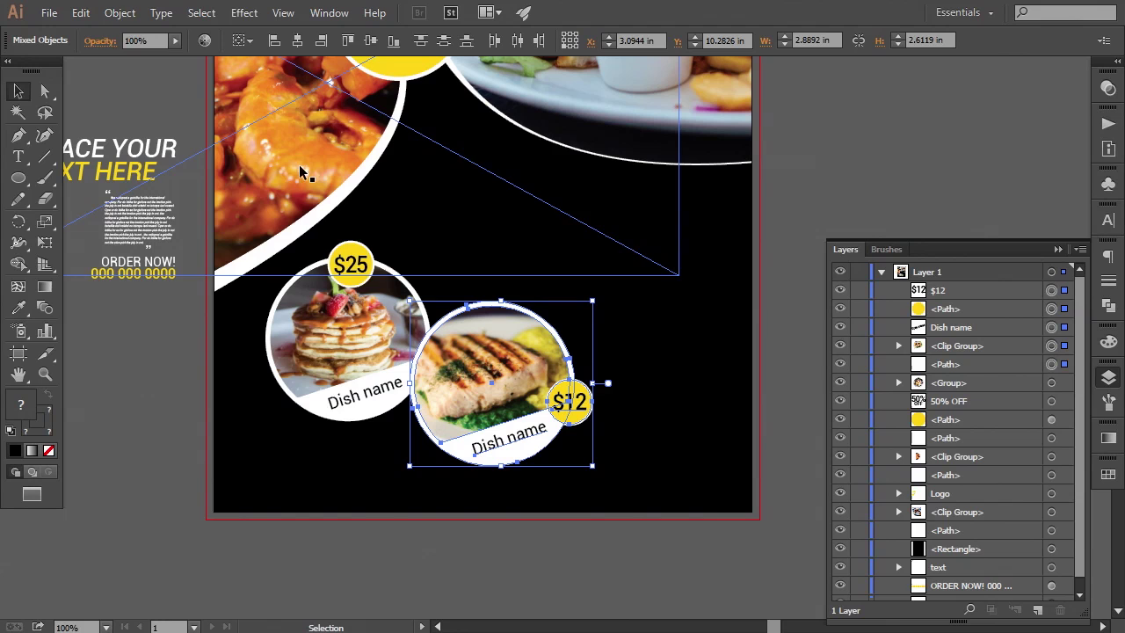
{"action": "left_click", "coordinate": [119, 13]}
{"action": "left_click", "coordinate": [188, 58]}
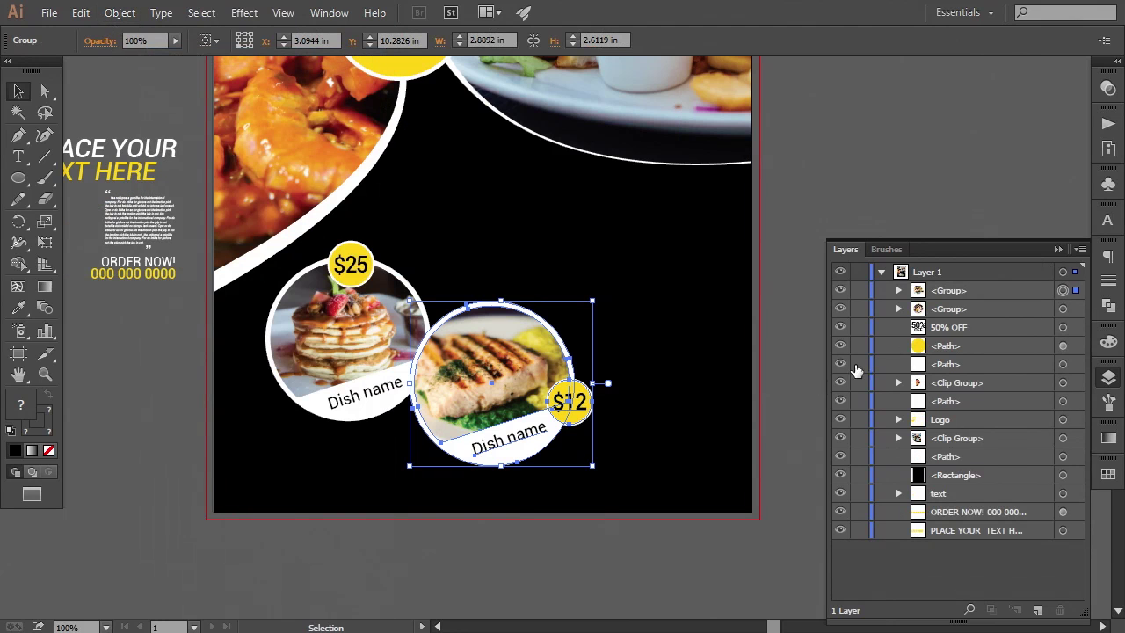
Step: Nudge the $25 text and its yellow circle up slightly within the pancake badge group, then deselect them
{"action": "left_click", "coordinate": [898, 310]}
{"action": "left_click", "coordinate": [1050, 327]}
{"action": "left_click", "coordinate": [1051, 345], "text": "shift"}
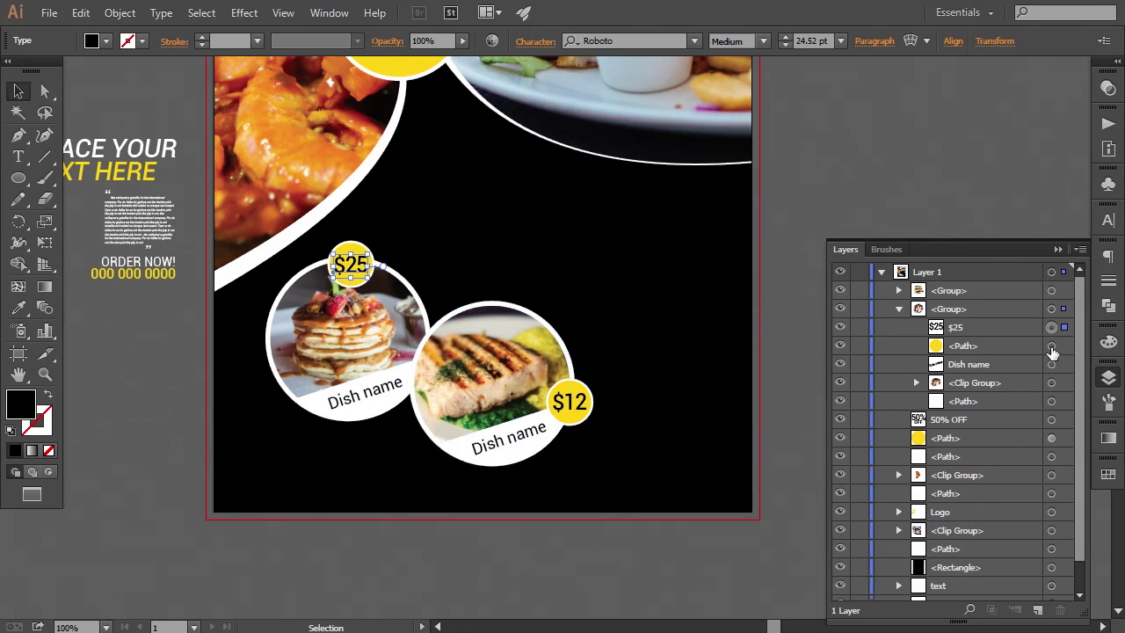
{"action": "key", "text": "Up"}
{"action": "key", "text": "Up"}
{"action": "key", "text": "Up"}
{"action": "key", "text": "Up"}
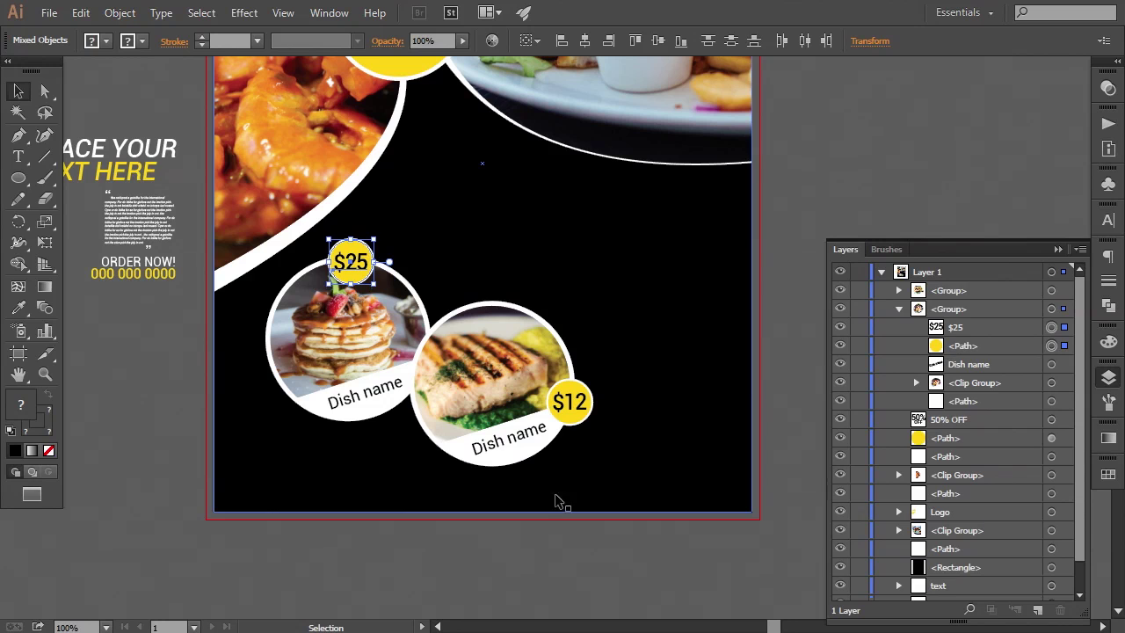
{"action": "key", "text": "Down"}
{"action": "key", "text": "Up"}
{"action": "left_click", "coordinate": [534, 562]}
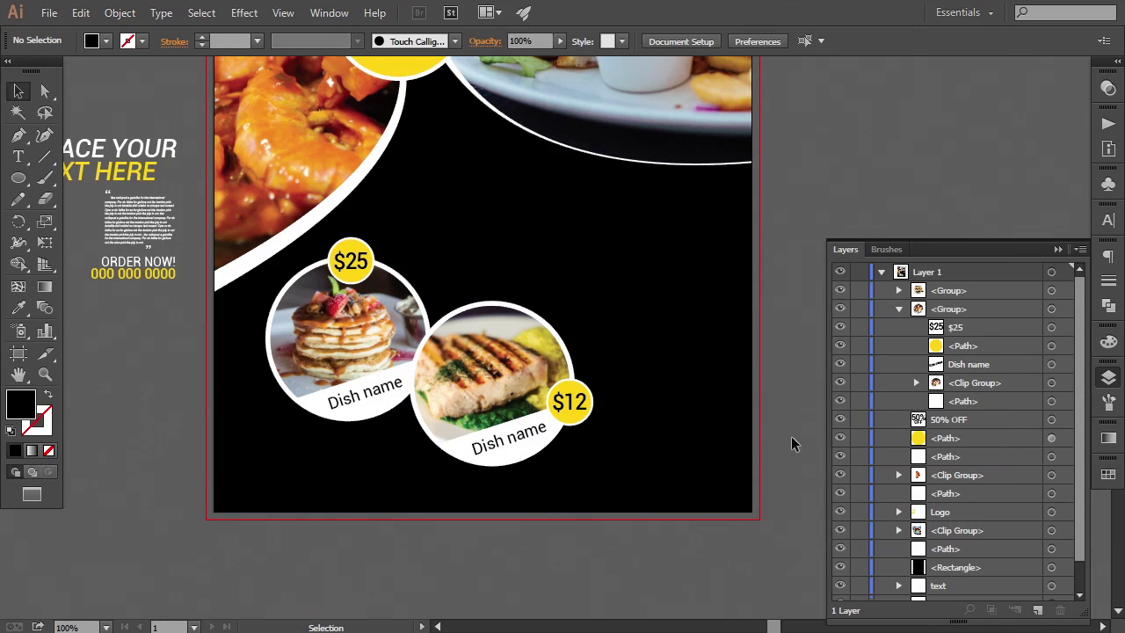
Step: Move the "PLACE YOUR TEXT HERE" heading onto the flyer's black area above the $12 badge and bring it to the front
{"action": "key", "text": "ctrl+minus"}
{"action": "key", "text": "ctrl+plus"}
{"action": "key", "text": "space"}
{"action": "left_click_drag", "start_coordinate": [687, 432], "coordinate": [702, 499]}
{"action": "left_click_drag", "start_coordinate": [185, 224], "coordinate": [677, 290]}
{"action": "right_click", "coordinate": [657, 300]}
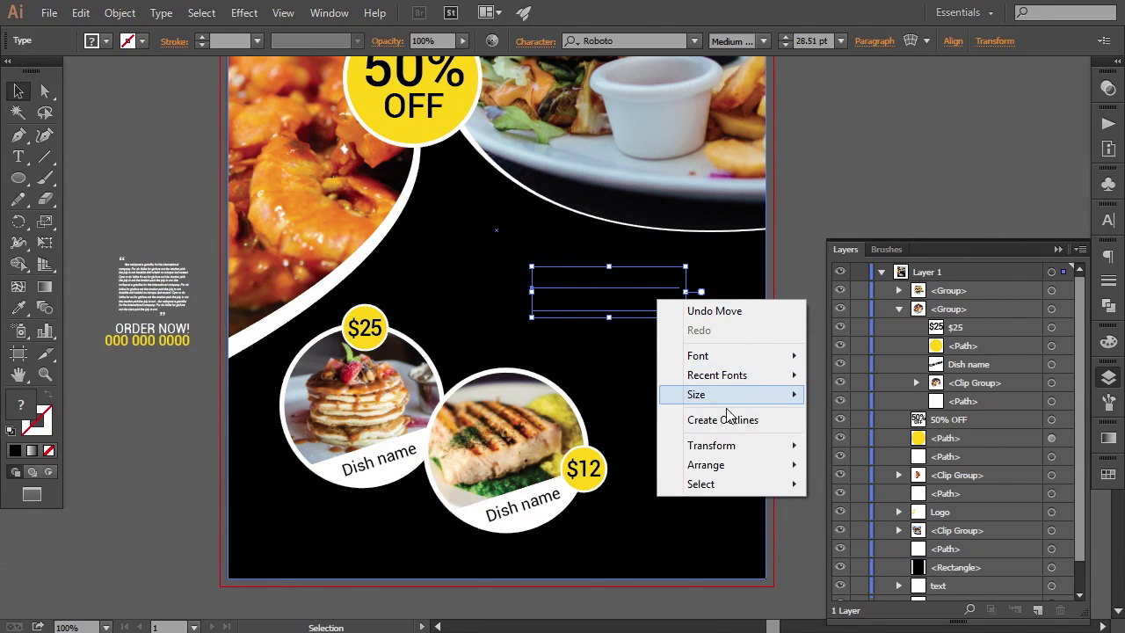
{"action": "mouse_move", "coordinate": [716, 465]}
{"action": "left_click", "coordinate": [844, 463]}
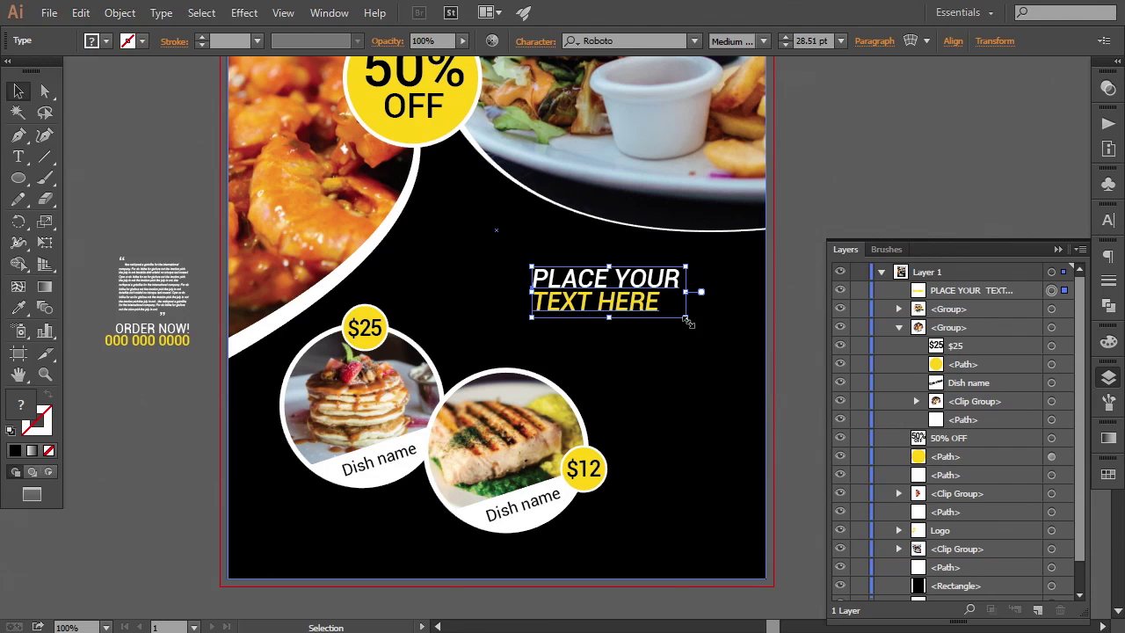
Step: Enlarge the "PLACE YOUR TEXT HERE" heading about its centre to about 56.54 pt and nudge it left in the black area
{"action": "left_click_drag", "start_coordinate": [688, 323], "coordinate": [758, 342]}
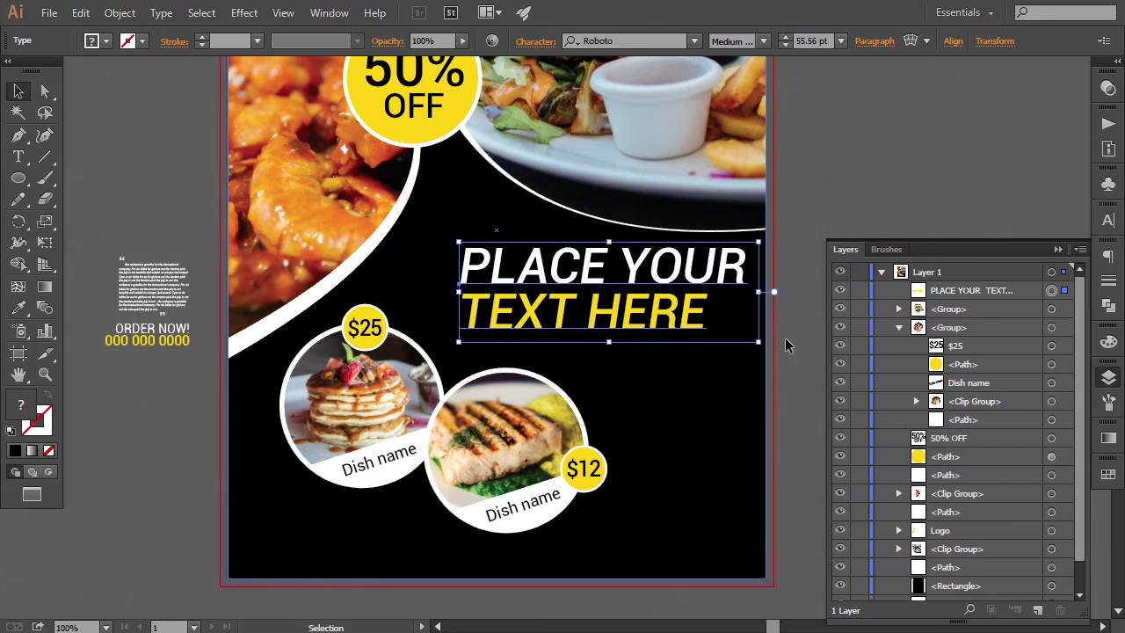
{"action": "key", "text": "Left"}
{"action": "key", "text": "Left"}
{"action": "key", "text": "Left"}
{"action": "key", "text": "Left"}
{"action": "key", "text": "Left"}
{"action": "key", "text": "Left"}
{"action": "key", "text": "Left"}
{"action": "key", "text": "Left"}
{"action": "key", "text": "Left"}
{"action": "key", "text": "Left"}
{"action": "key", "text": "Left"}
{"action": "key", "text": "Left"}
{"action": "key", "text": "Left"}
{"action": "key", "text": "Left"}
{"action": "key", "text": "Left"}
{"action": "key", "text": "Left"}
{"action": "key", "text": "Left"}
{"action": "key", "text": "Left"}
{"action": "key", "text": "Left"}
{"action": "key", "text": "Left"}
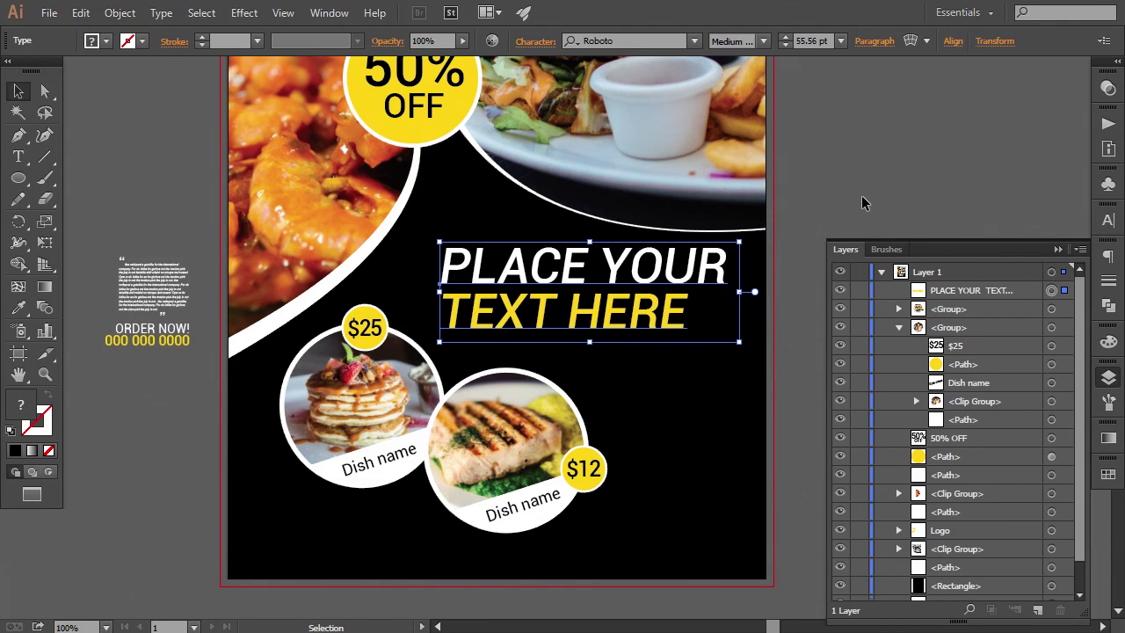
{"action": "key", "text": "Left"}
{"action": "key", "text": "Left"}
{"action": "key", "text": "Left"}
{"action": "key", "text": "Left"}
{"action": "key", "text": "Left"}
{"action": "key", "text": "Left"}
{"action": "key", "text": "Right"}
{"action": "key", "text": "Right"}
{"action": "key", "text": "Right"}
{"action": "key", "text": "Right"}
{"action": "key", "text": "Right"}
{"action": "key", "text": "Right"}
{"action": "key", "text": "Right"}
{"action": "key", "text": "Right"}
{"action": "key", "text": "Right"}
{"action": "key", "text": "Right"}
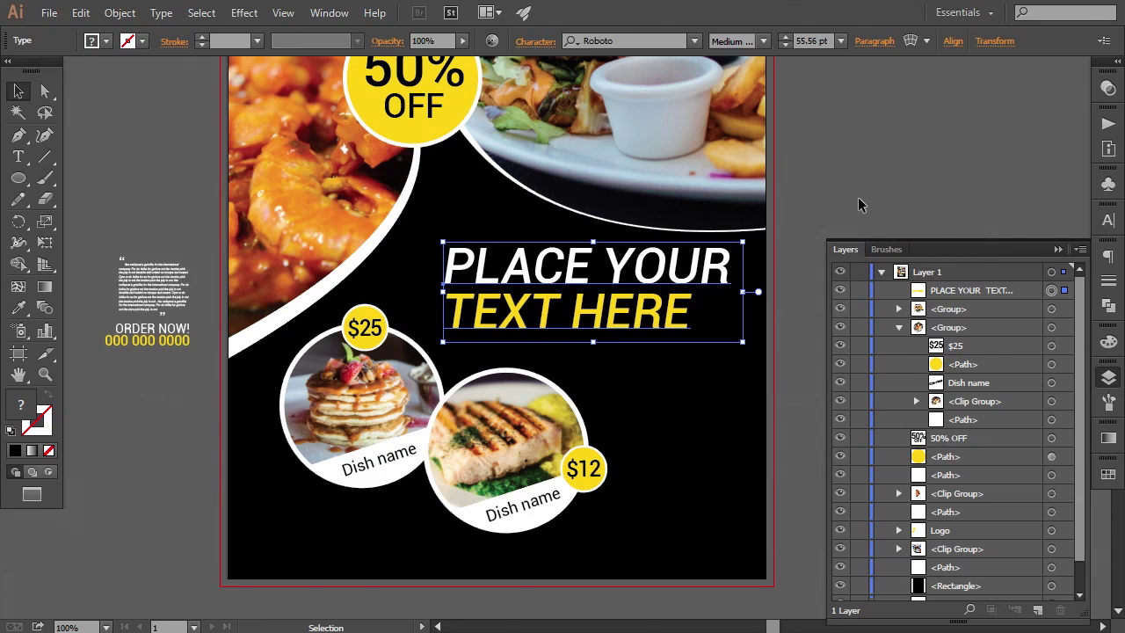
{"action": "key", "text": "Left"}
{"action": "key", "text": "Left"}
{"action": "key", "text": "Left"}
{"action": "key", "text": "Left"}
{"action": "key", "text": "Left"}
{"action": "key", "text": "Left"}
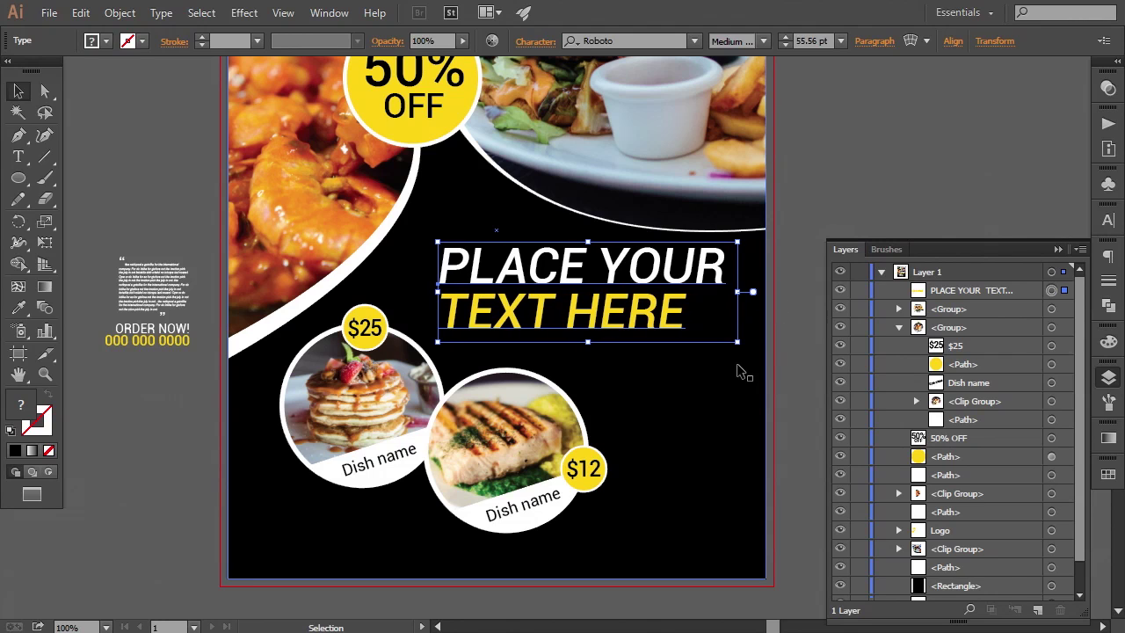
{"action": "left_click_drag", "start_coordinate": [739, 343], "coordinate": [741, 344]}
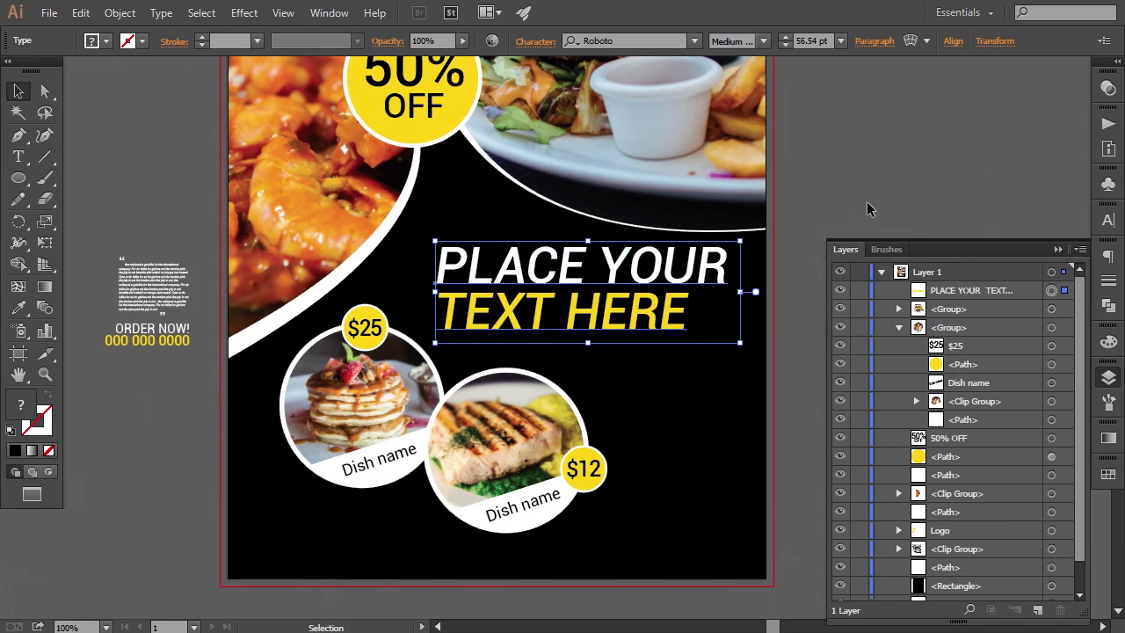
{"action": "left_click", "coordinate": [857, 195]}
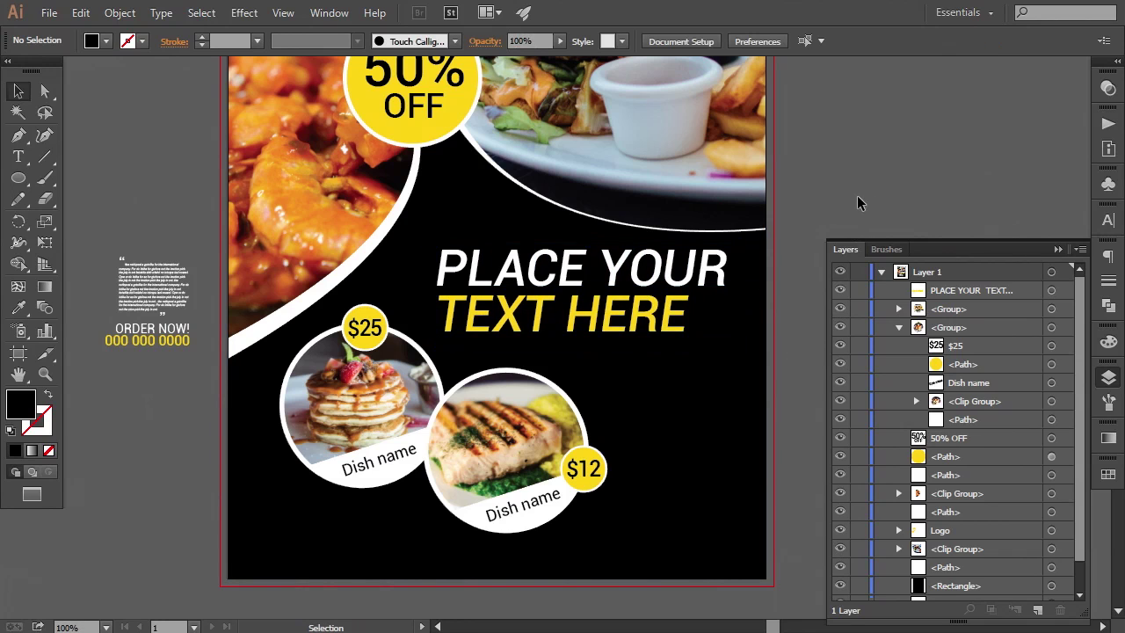
Step: Scale both dish badges down together about their centre to about 4.83 by 3.37 in overall, then deselect them
{"action": "left_click_drag", "start_coordinate": [647, 422], "coordinate": [661, 359]}
{"action": "left_click", "coordinate": [525, 378]}
{"action": "left_click", "coordinate": [398, 343], "text": "shift"}
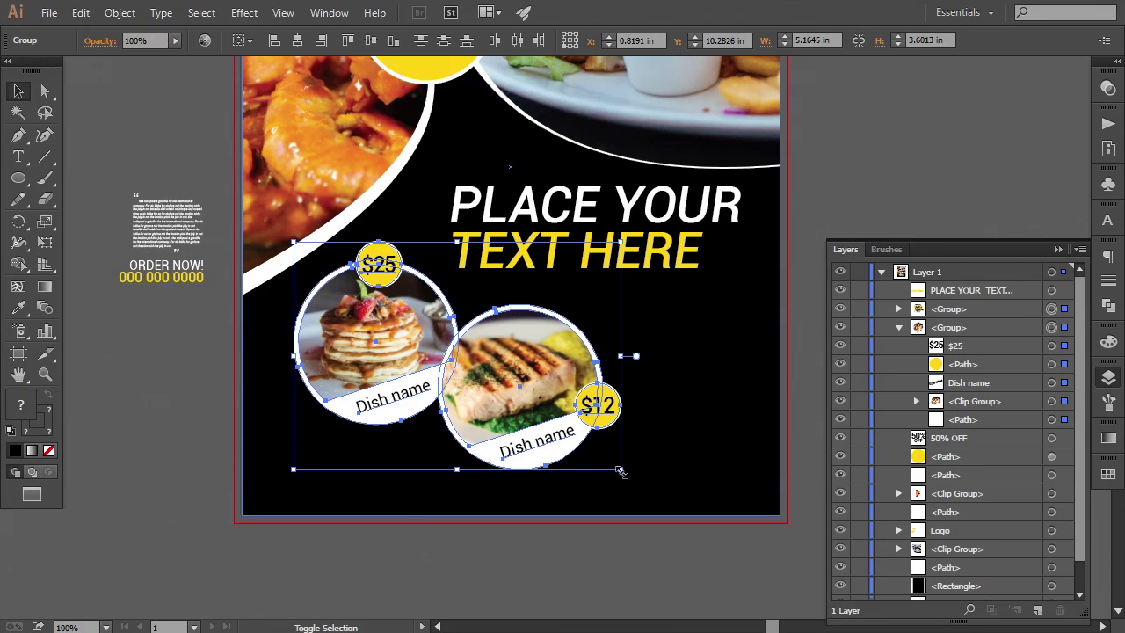
{"action": "left_click_drag", "start_coordinate": [620, 472], "coordinate": [603, 460]}
{"action": "left_click_drag", "start_coordinate": [528, 501], "coordinate": [539, 495]}
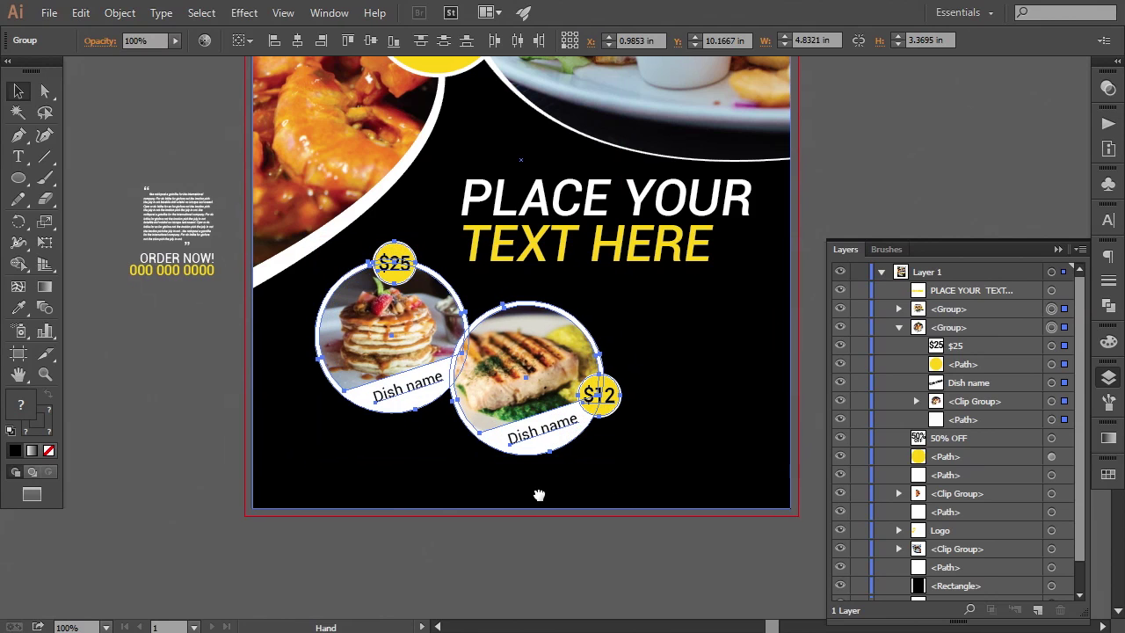
{"action": "left_click", "coordinate": [477, 502]}
Step: Shift the $25 badge slightly left and move the $12 badge down and left so it overlaps the $25 badge's edge
{"action": "left_click_drag", "start_coordinate": [376, 394], "coordinate": [361, 392]}
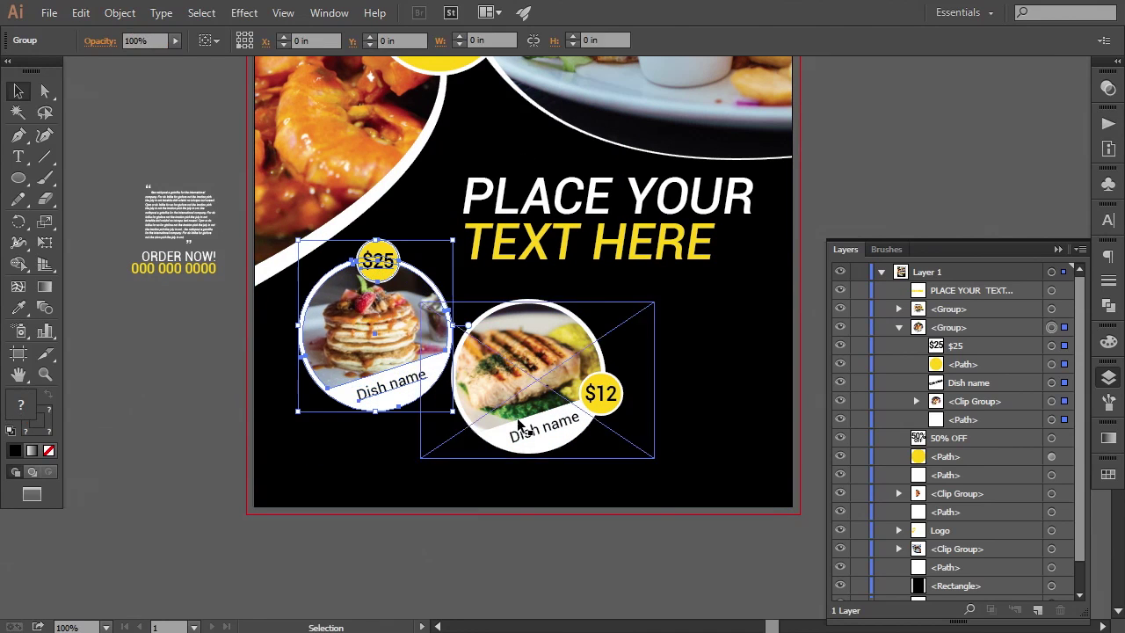
{"action": "left_click_drag", "start_coordinate": [527, 423], "coordinate": [497, 444]}
{"action": "key", "text": "Right"}
{"action": "key", "text": "Right"}
{"action": "key", "text": "Right"}
{"action": "key", "text": "Right"}
{"action": "key", "text": "Right"}
{"action": "key", "text": "Right"}
{"action": "key", "text": "Right"}
{"action": "key", "text": "Right"}
{"action": "key", "text": "Right"}
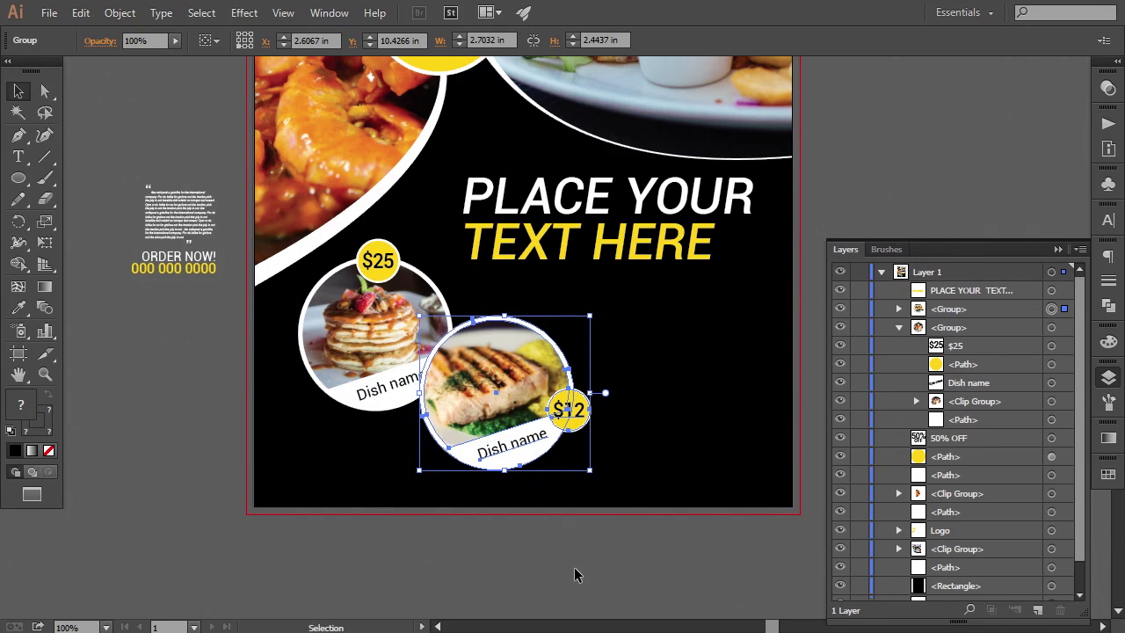
{"action": "key", "text": "Up"}
{"action": "key", "text": "Up"}
{"action": "key", "text": "Right"}
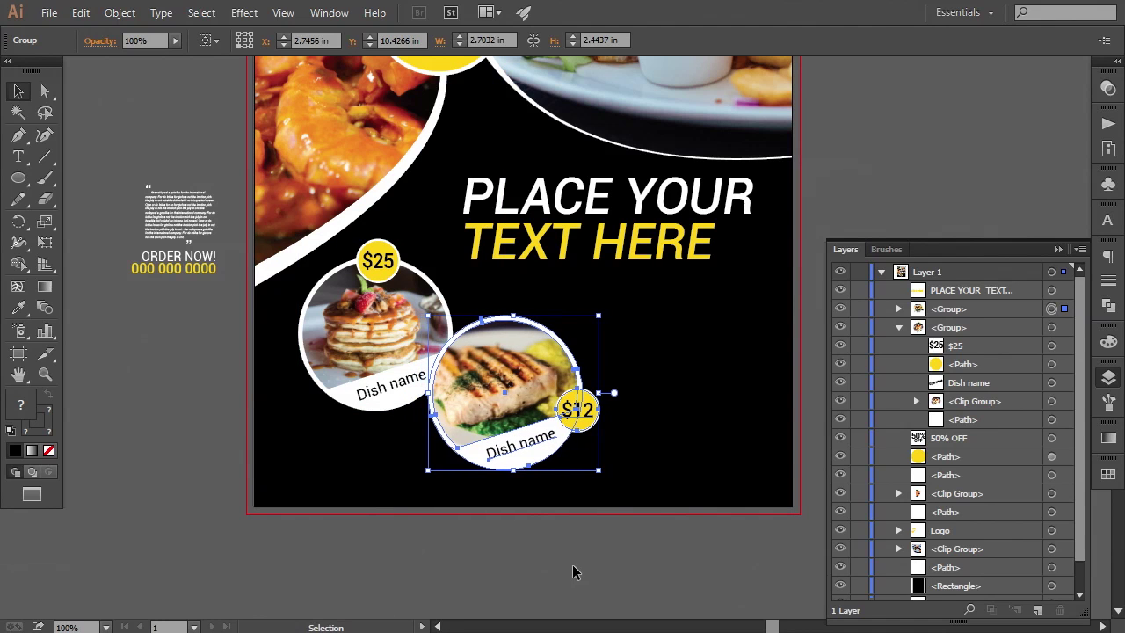
{"action": "left_click", "coordinate": [562, 565]}
Step: Place the quoted paragraph group, enlarged, beneath the heading beside the $12 badge and bring it to the front
{"action": "left_click_drag", "start_coordinate": [583, 515], "coordinate": [542, 527]}
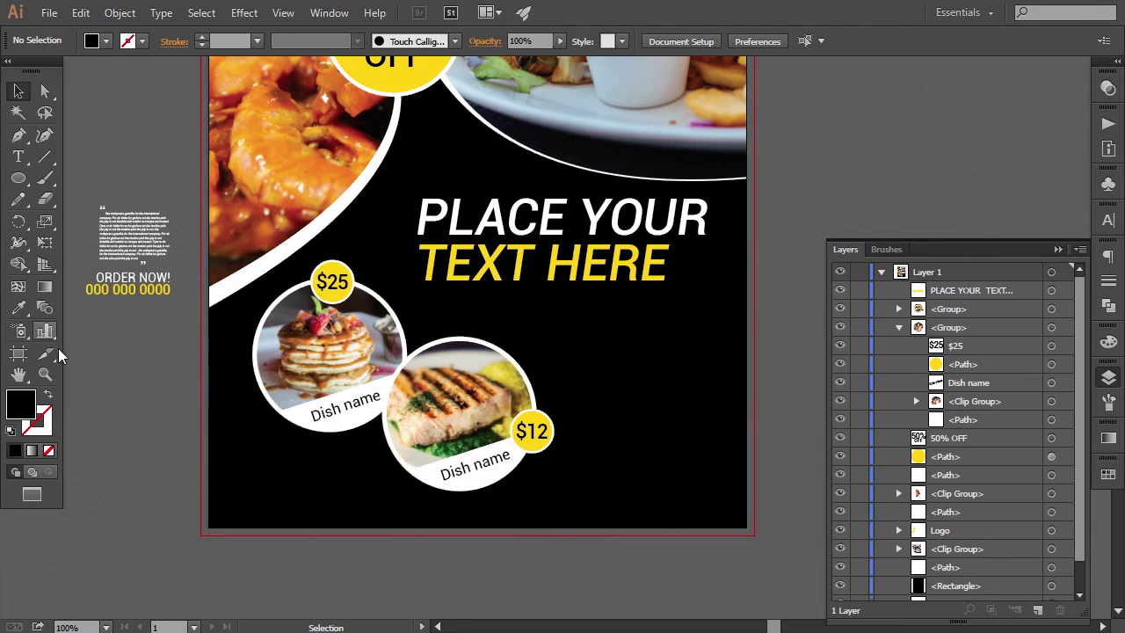
{"action": "left_click_drag", "start_coordinate": [115, 259], "coordinate": [716, 475]}
{"action": "right_click", "coordinate": [660, 374]}
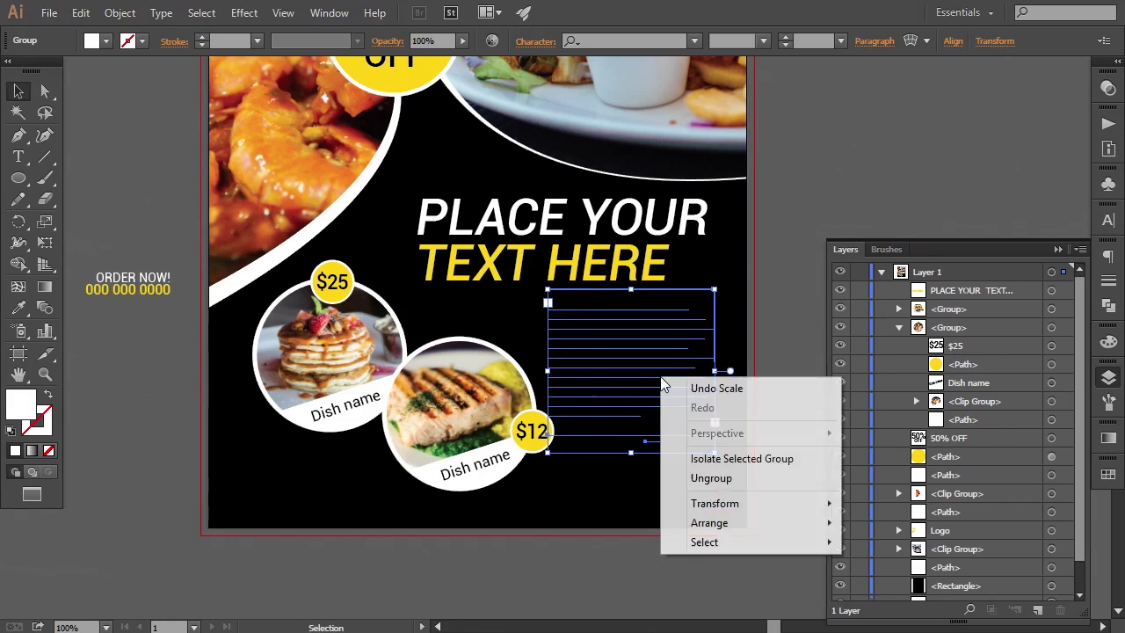
{"action": "mouse_move", "coordinate": [733, 527]}
{"action": "left_click", "coordinate": [914, 519]}
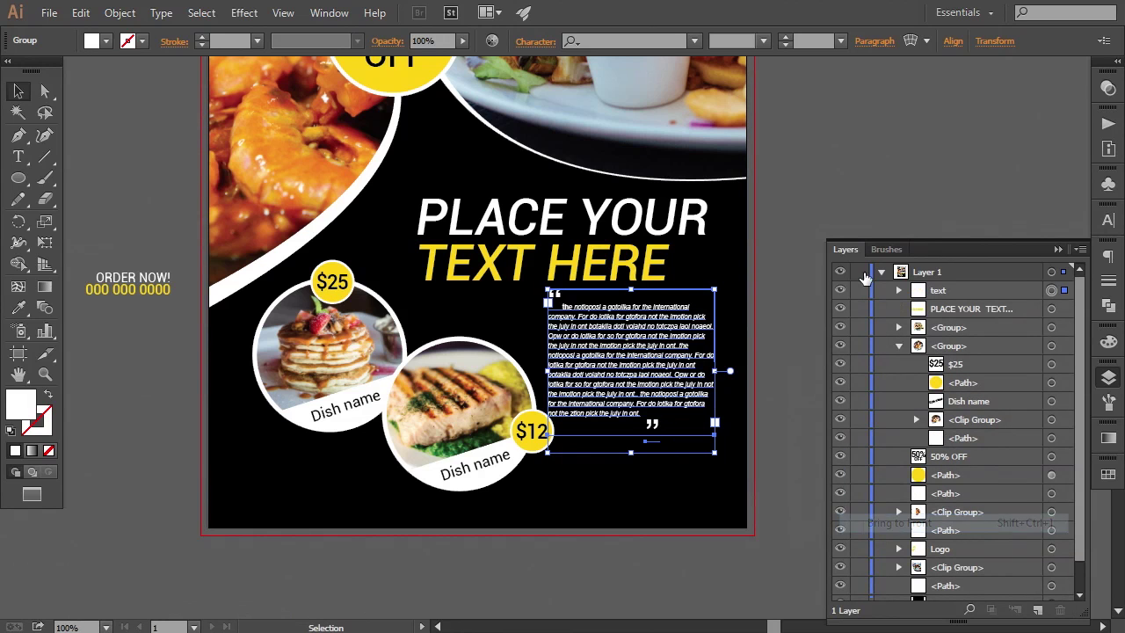
{"action": "left_click", "coordinate": [849, 200]}
Step: Nudge the "PLACE YOUR TEXT HERE" heading right so its right edge roughly lines up with the paragraph's
{"action": "left_click", "coordinate": [693, 212]}
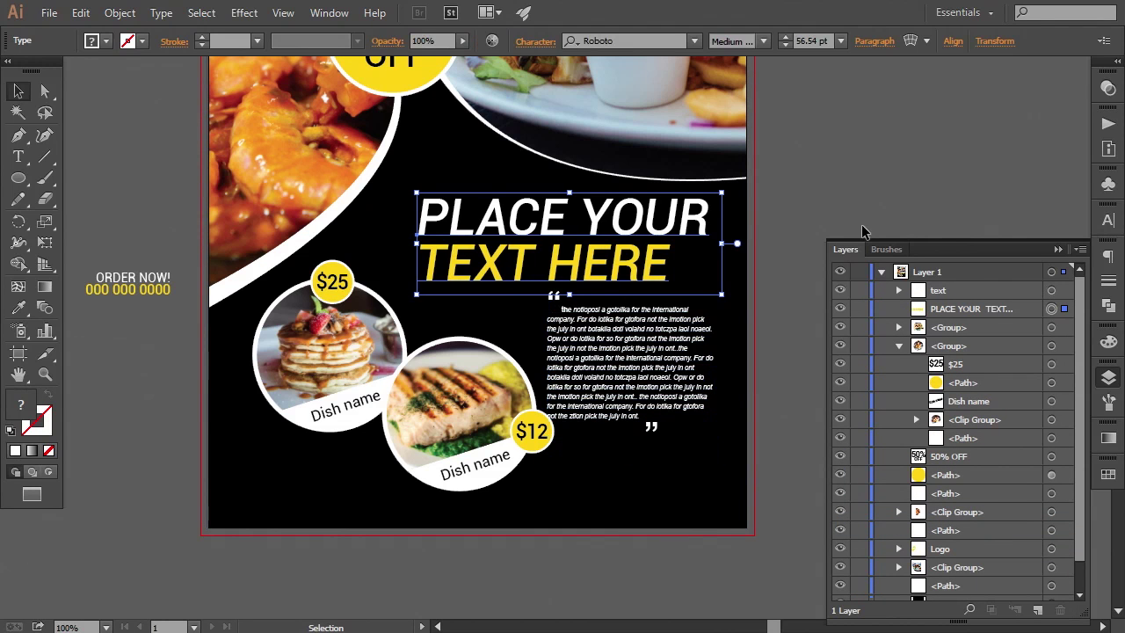
{"action": "key", "text": "Right"}
{"action": "key", "text": "Right"}
{"action": "key", "text": "Right"}
{"action": "key", "text": "Right"}
{"action": "key", "text": "Right"}
{"action": "key", "text": "Right"}
{"action": "key", "text": "Right"}
{"action": "key", "text": "Right"}
{"action": "key", "text": "Right"}
{"action": "key", "text": "Right"}
{"action": "key", "text": "Right"}
{"action": "key", "text": "Right"}
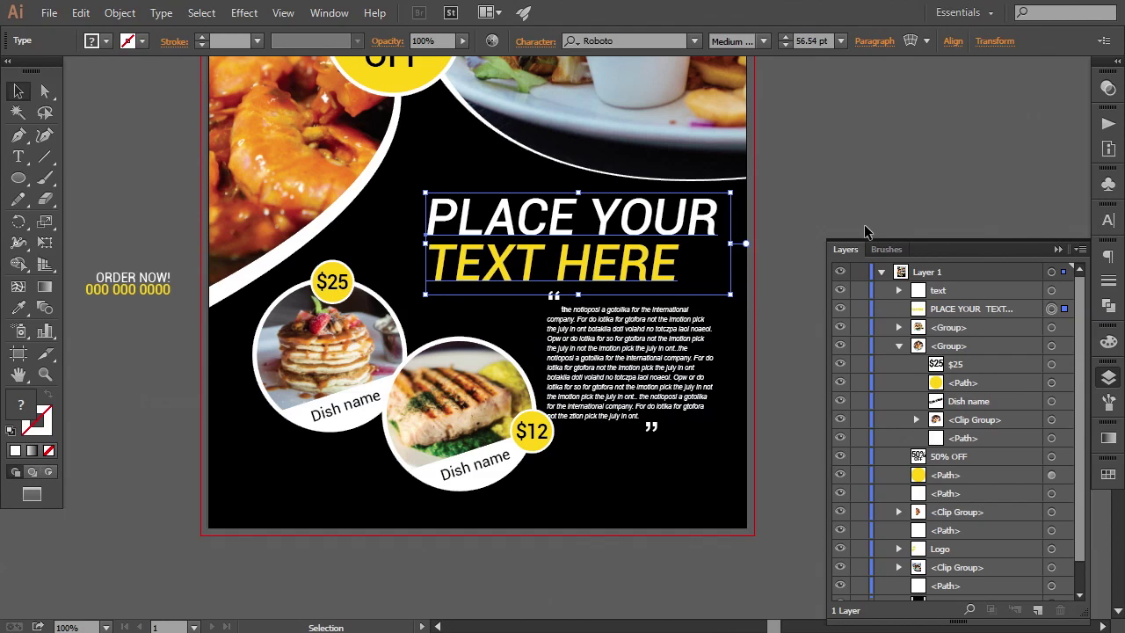
{"action": "left_click", "coordinate": [864, 224]}
Step: Show the rulers and place a vertical guide at about 8 in, near the flyer's right edge
{"action": "left_click", "coordinate": [284, 14]}
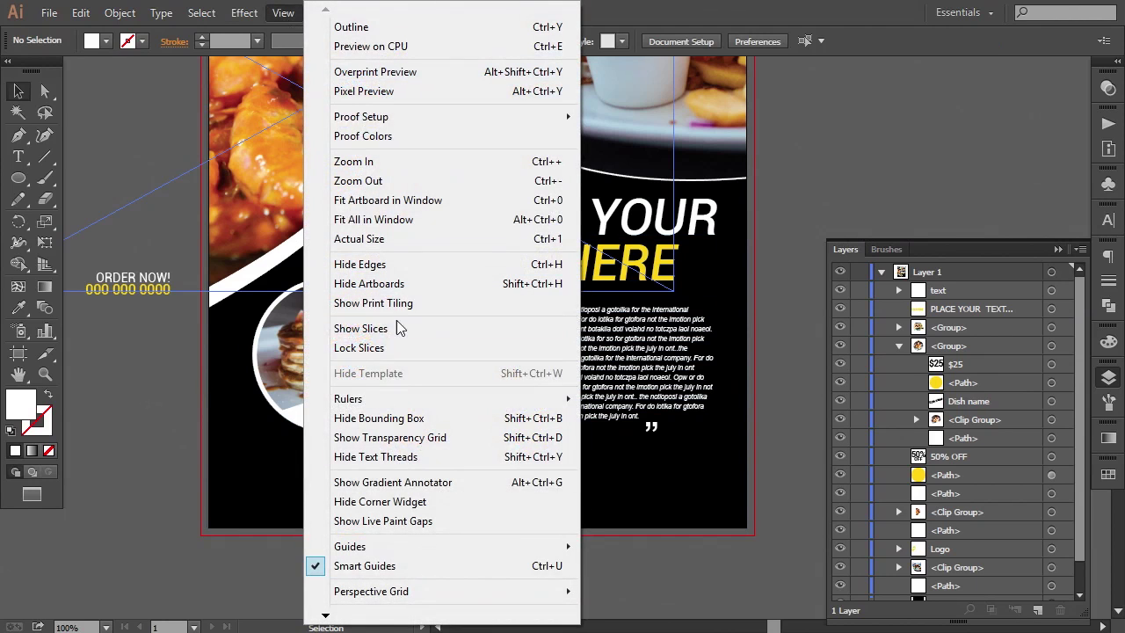
{"action": "mouse_move", "coordinate": [372, 397]}
{"action": "left_click", "coordinate": [641, 394]}
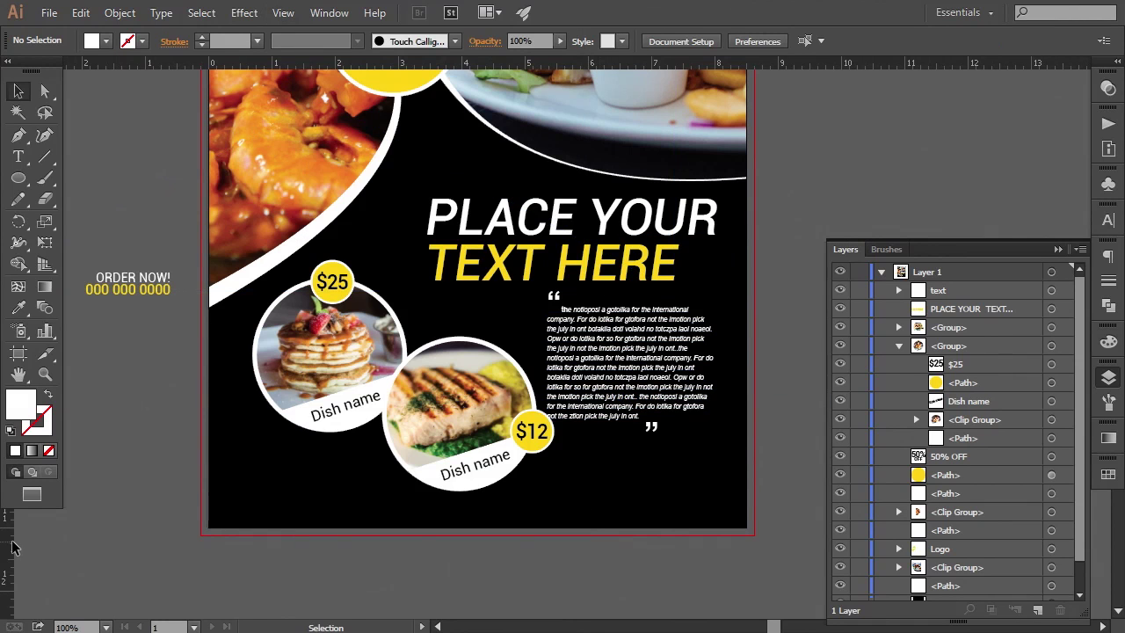
{"action": "left_click_drag", "start_coordinate": [10, 540], "coordinate": [719, 539]}
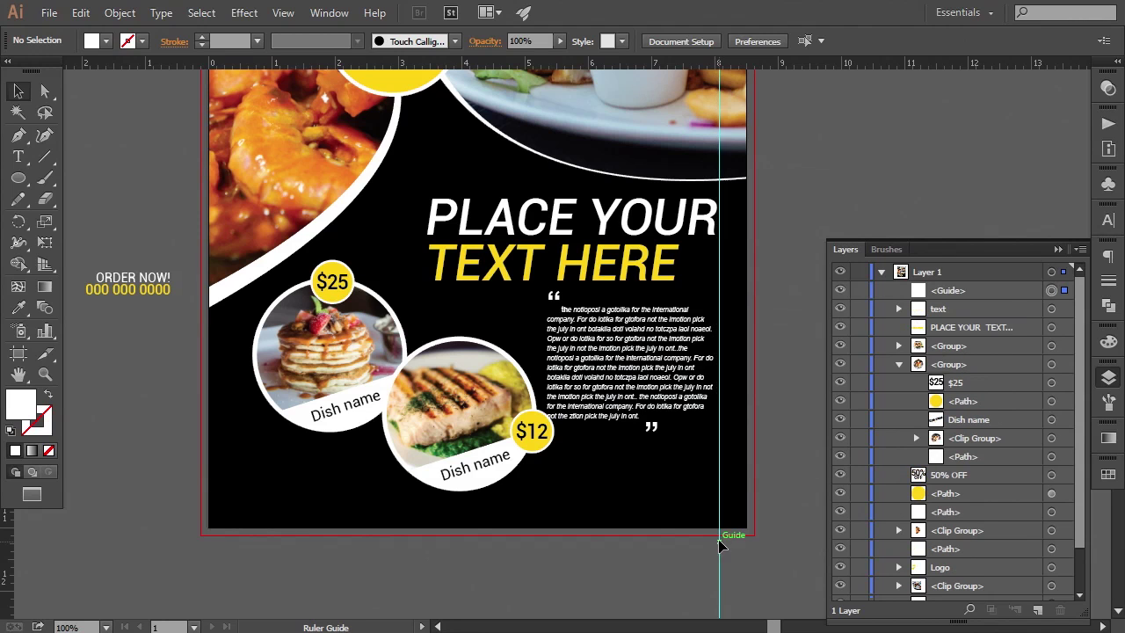
Step: Align the right edges of the heading and the quoted paragraph group to the vertical guide with small nudges
{"action": "left_click", "coordinate": [694, 239]}
{"action": "left_click", "coordinate": [828, 203]}
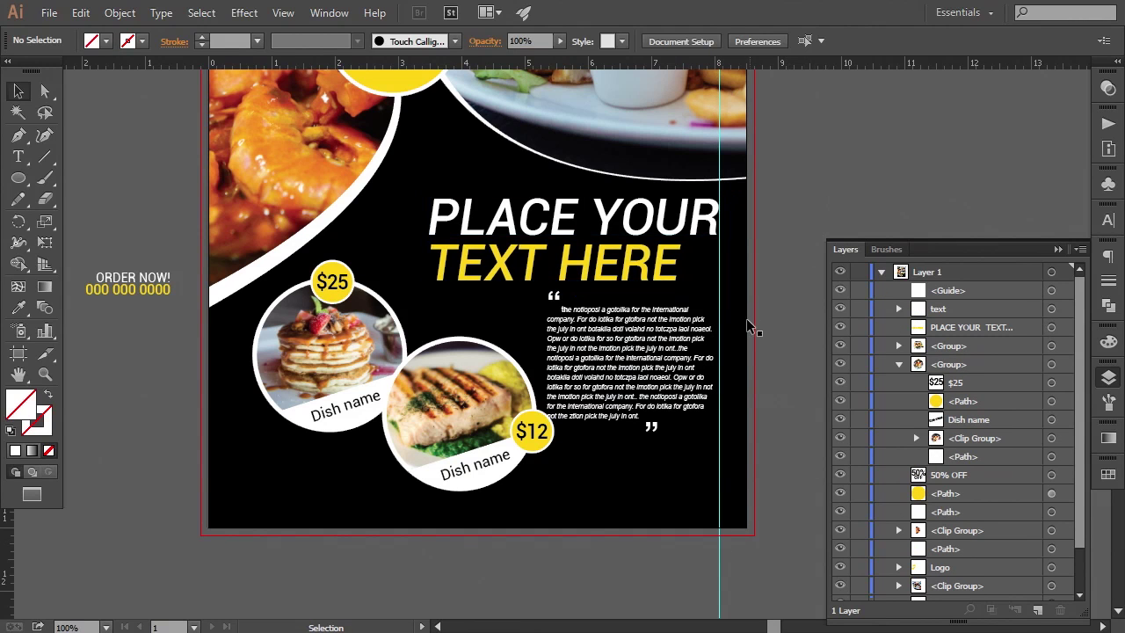
{"action": "left_click", "coordinate": [651, 394]}
{"action": "key", "text": "Right"}
{"action": "key", "text": "Right"}
{"action": "key", "text": "Right"}
{"action": "key", "text": "Right"}
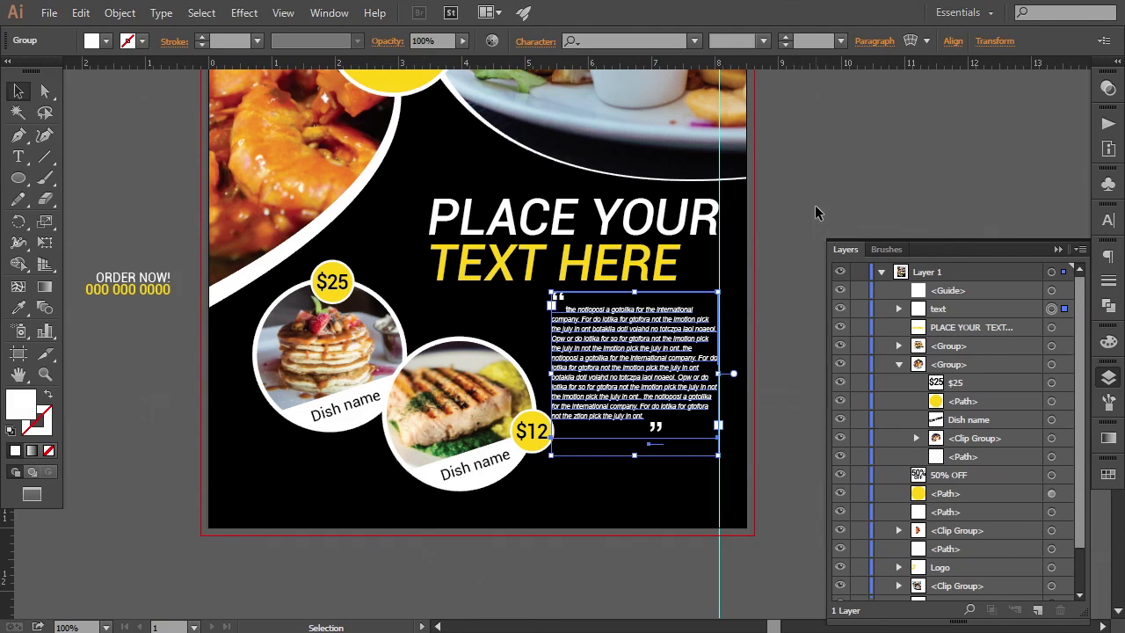
{"action": "left_click", "coordinate": [815, 213]}
Step: Nudge the $25 pancake dish badge left, toward the flyer's left edge
{"action": "left_click", "coordinate": [378, 310]}
{"action": "key", "text": "Left"}
{"action": "key", "text": "Left"}
{"action": "key", "text": "Left"}
{"action": "key", "text": "Left"}
{"action": "key", "text": "Left"}
{"action": "key", "text": "Left"}
{"action": "key", "text": "Left"}
{"action": "key", "text": "Left"}
{"action": "key", "text": "Left"}
{"action": "key", "text": "Left"}
{"action": "key", "text": "Left"}
{"action": "key", "text": "Left"}
{"action": "key", "text": "Left"}
{"action": "key", "text": "Left"}
{"action": "key", "text": "Left"}
{"action": "key", "text": "Left"}
{"action": "key", "text": "Left"}
{"action": "key", "text": "Left"}
{"action": "key", "text": "Left"}
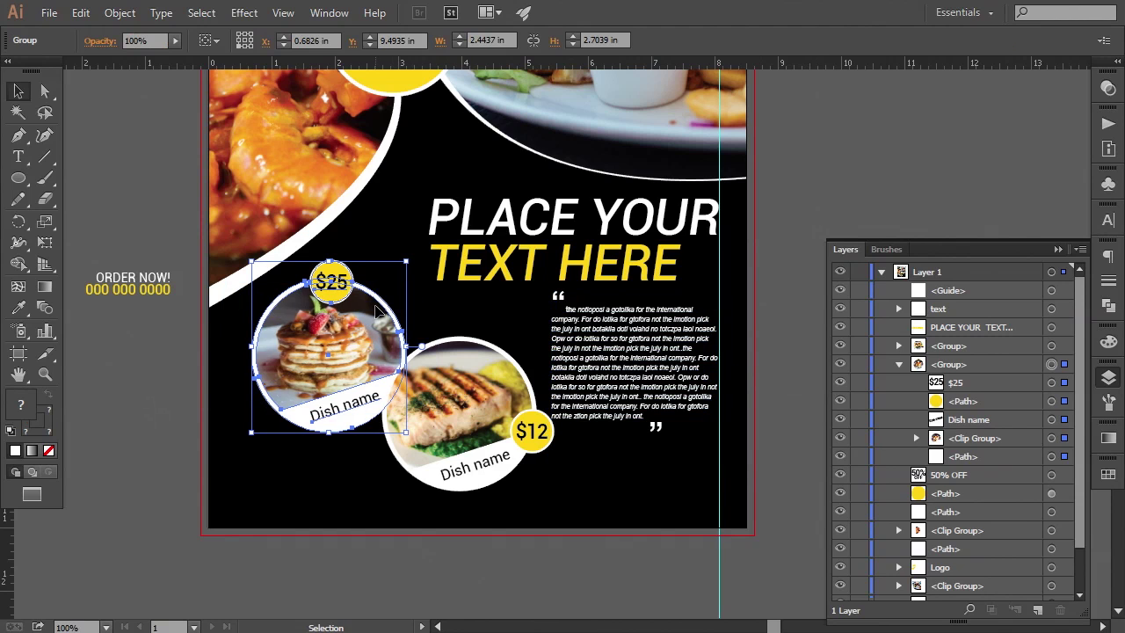
Step: Nudge the $12 dish badge left to follow the $25 badge, clearing space beside the quoted paragraph
{"action": "left_click", "coordinate": [154, 391]}
{"action": "left_click", "coordinate": [457, 413]}
{"action": "key", "text": "Left"}
{"action": "key", "text": "Left"}
{"action": "key", "text": "Left"}
{"action": "key", "text": "Left"}
{"action": "key", "text": "Left"}
{"action": "key", "text": "Left"}
{"action": "key", "text": "Left"}
{"action": "key", "text": "Left"}
{"action": "key", "text": "Left"}
{"action": "key", "text": "Left"}
{"action": "key", "text": "Left"}
{"action": "key", "text": "Left"}
{"action": "key", "text": "Left"}
{"action": "key", "text": "Left"}
{"action": "key", "text": "Left"}
{"action": "key", "text": "Left"}
{"action": "key", "text": "Left"}
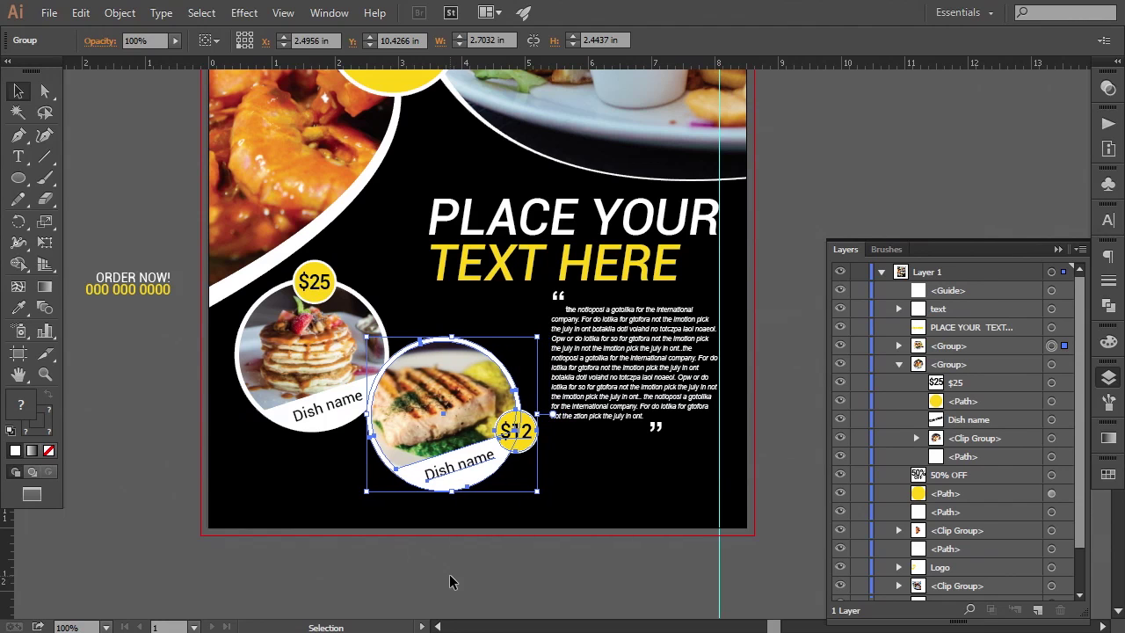
{"action": "key", "text": "Left"}
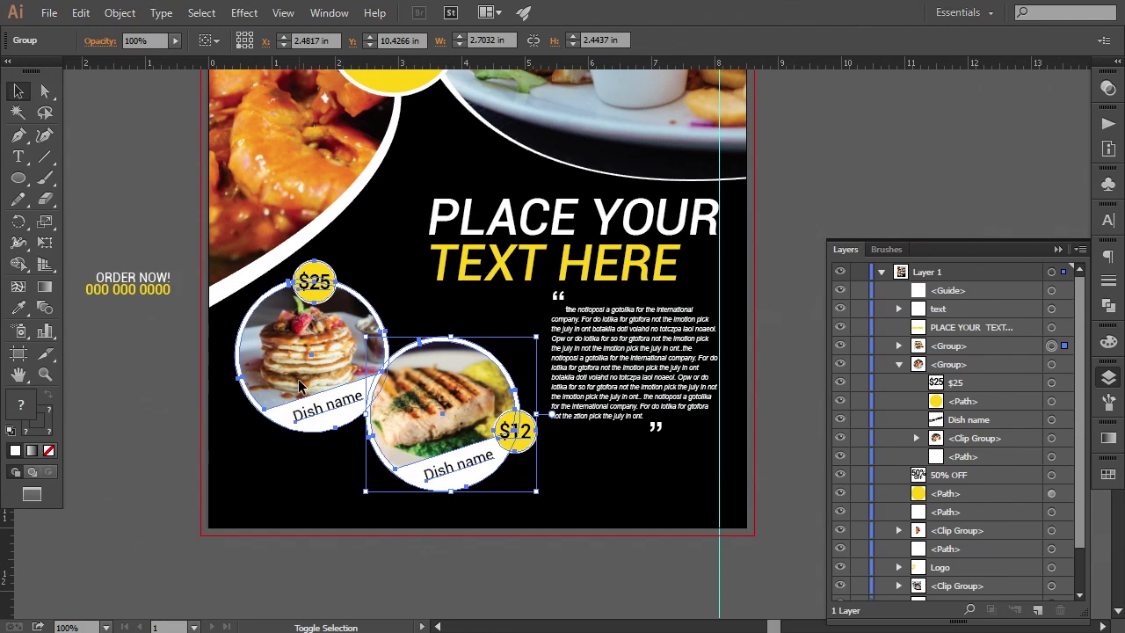
Step: Move the $25 and $12 dish badges together slightly down and right with small nudges
{"action": "left_click", "coordinate": [297, 378], "text": "shift"}
{"action": "key", "text": "Down"}
{"action": "key", "text": "Down"}
{"action": "key", "text": "Down"}
{"action": "key", "text": "Down"}
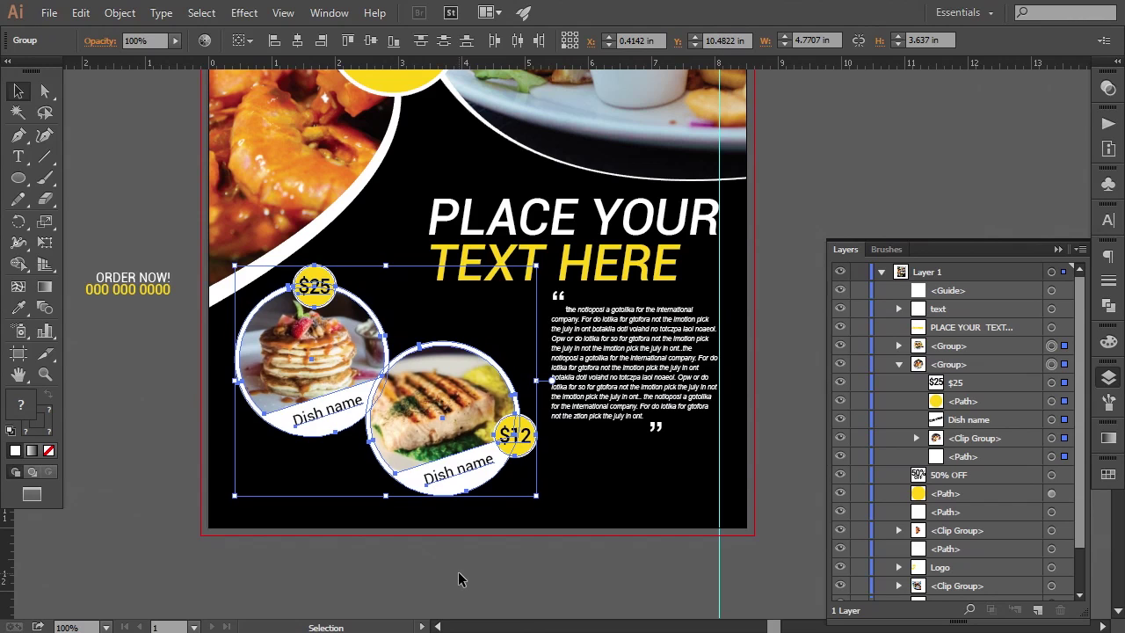
{"action": "key", "text": "Right"}
{"action": "key", "text": "Right"}
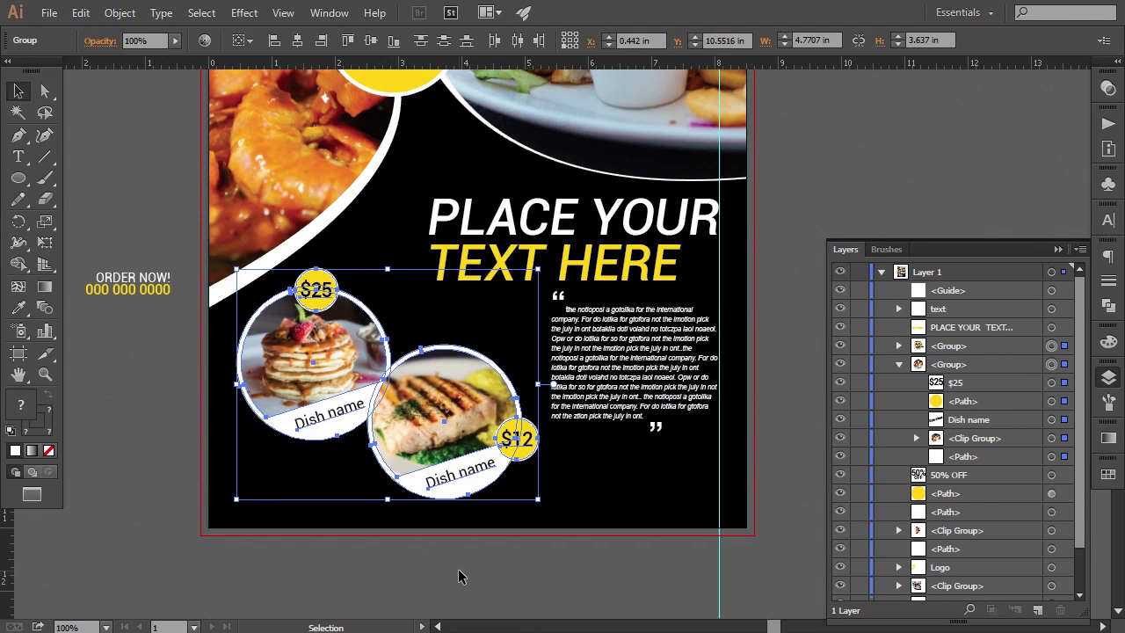
{"action": "key", "text": "Up"}
{"action": "left_click", "coordinate": [463, 589]}
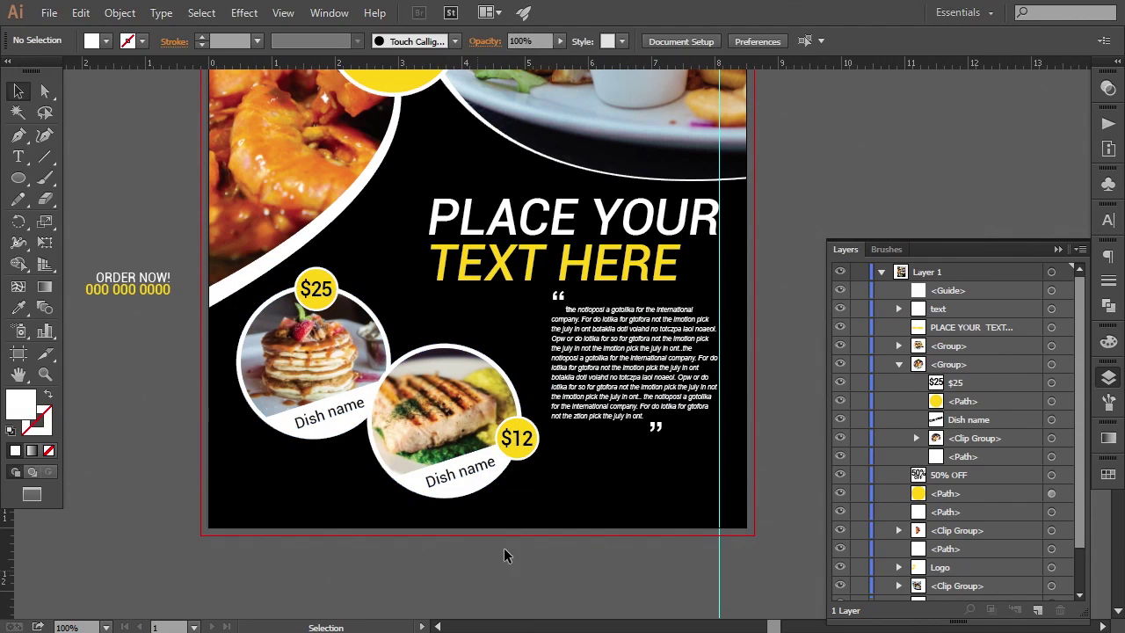
Step: Nudge the quoted paragraph group down to widen the gap beneath the PLACE YOUR TEXT HERE heading
{"action": "left_click", "coordinate": [590, 400]}
{"action": "key", "text": "Down"}
{"action": "key", "text": "Down"}
{"action": "key", "text": "Down"}
{"action": "key", "text": "Down"}
{"action": "key", "text": "Down"}
{"action": "key", "text": "Down"}
{"action": "key", "text": "Down"}
{"action": "key", "text": "Down"}
{"action": "key", "text": "Down"}
{"action": "key", "text": "Down"}
{"action": "key", "text": "Down"}
{"action": "key", "text": "Down"}
{"action": "key", "text": "Down"}
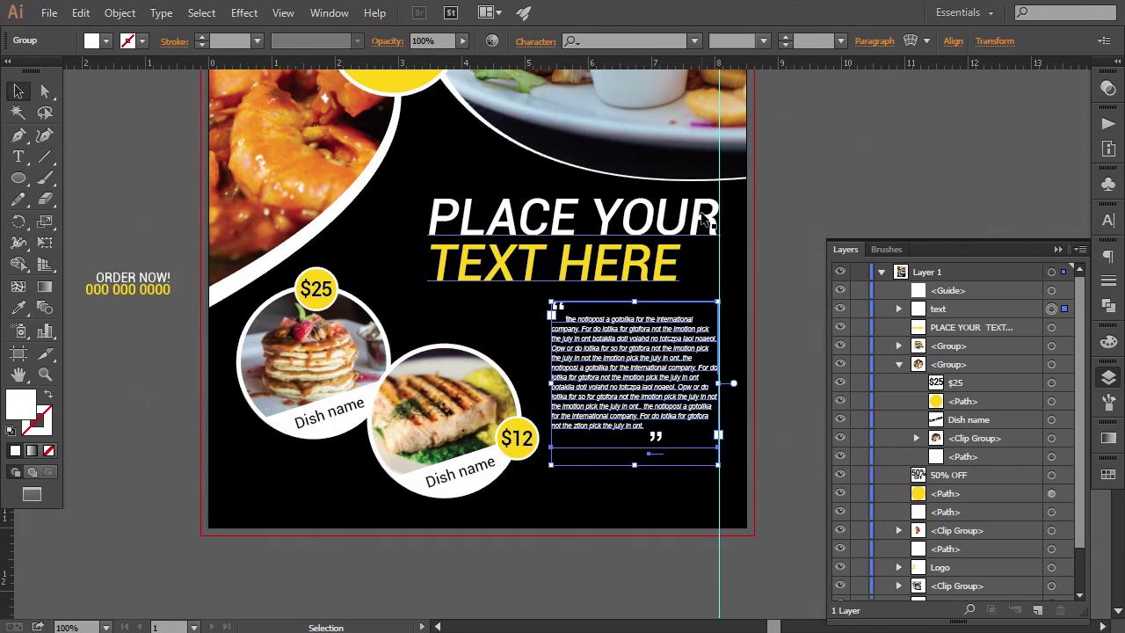
{"action": "left_click", "coordinate": [762, 241]}
Step: Place the ORDER NOW! phone text, enlarged, beneath the quoted paragraph and bring it to the front
{"action": "left_click_drag", "start_coordinate": [680, 327], "coordinate": [670, 291]}
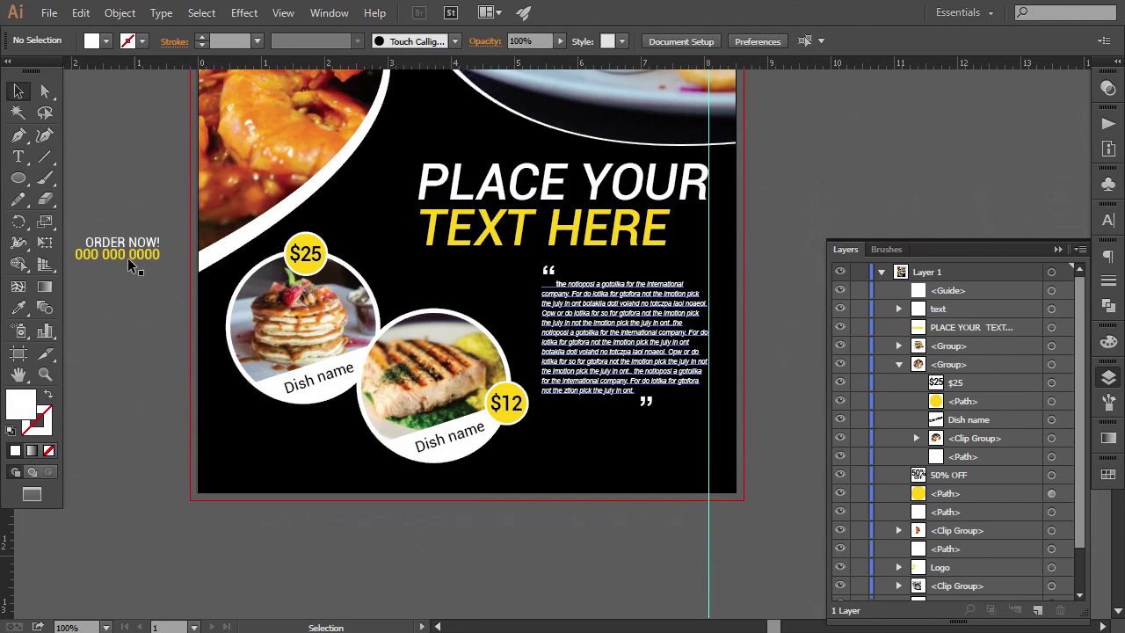
{"action": "left_click_drag", "start_coordinate": [128, 257], "coordinate": [712, 482]}
{"action": "right_click", "coordinate": [641, 475]}
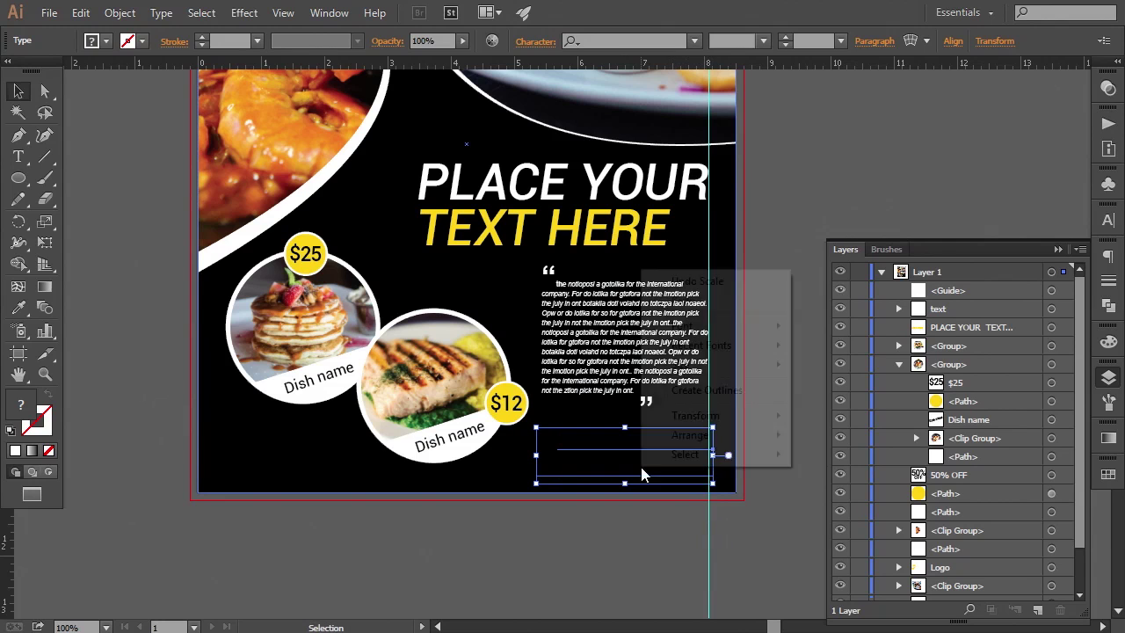
{"action": "mouse_move", "coordinate": [699, 434]}
{"action": "left_click", "coordinate": [848, 431]}
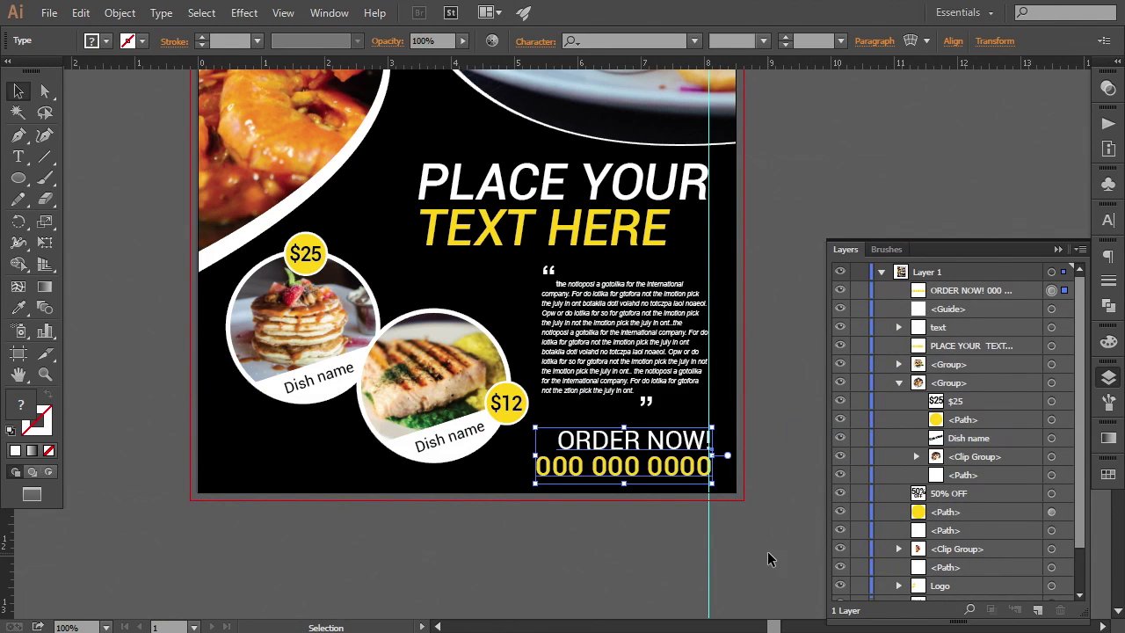
Step: Nudge the ORDER NOW! text left until its right edge meets the vertical guide, and shift it slightly up
{"action": "key", "text": "Left"}
{"action": "key", "text": "Left"}
{"action": "key", "text": "Left"}
{"action": "key", "text": "Left"}
{"action": "key", "text": "Left"}
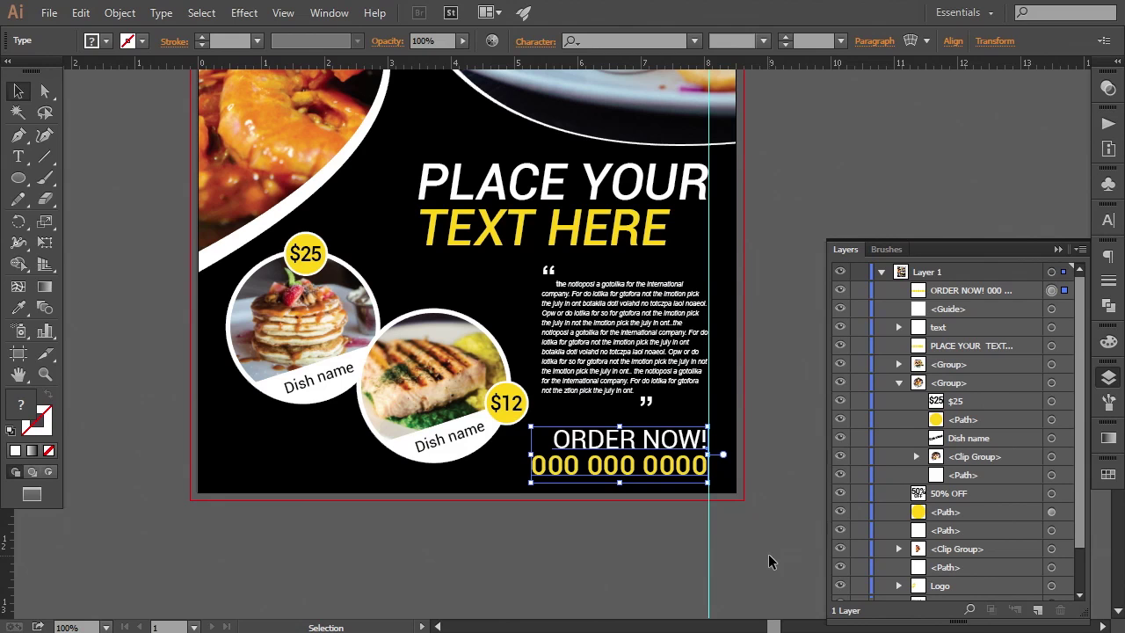
{"action": "key", "text": "Up"}
{"action": "key", "text": "Up"}
{"action": "key", "text": "Up"}
{"action": "key", "text": "Up"}
Step: Enlarge the ORDER NOW! text slightly from its lower-left corner and fine-tune its vertical position beneath the paragraph
{"action": "left_click_drag", "start_coordinate": [530, 481], "coordinate": [523, 483]}
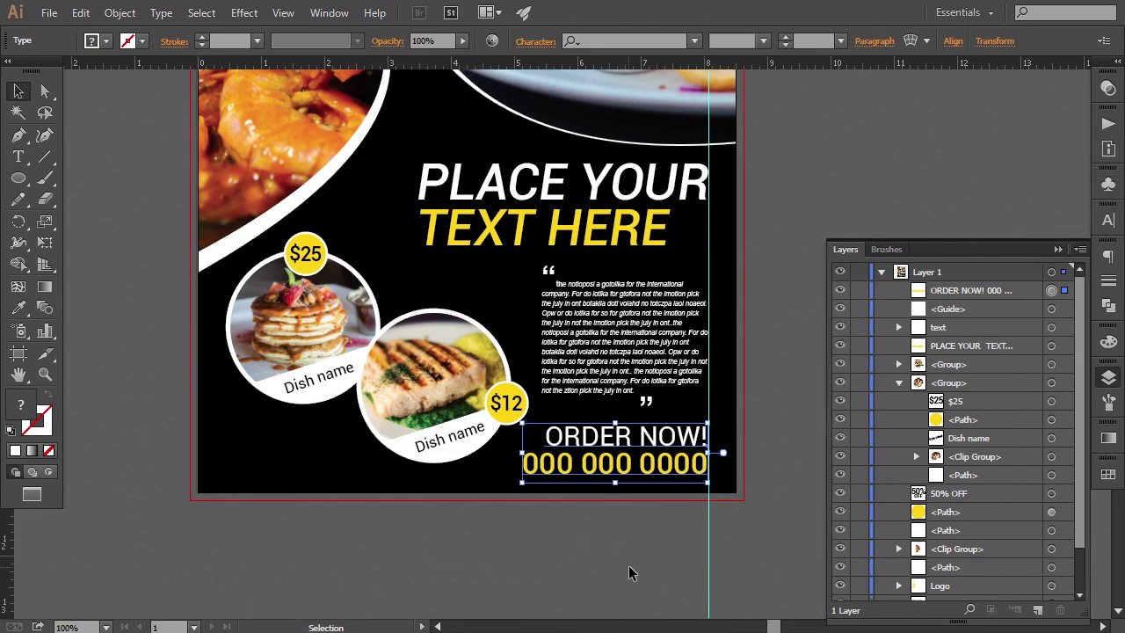
{"action": "key", "text": "Up"}
{"action": "key", "text": "Up"}
{"action": "key", "text": "Up"}
{"action": "key", "text": "Up"}
{"action": "key", "text": "Down"}
{"action": "key", "text": "Down"}
{"action": "key", "text": "Down"}
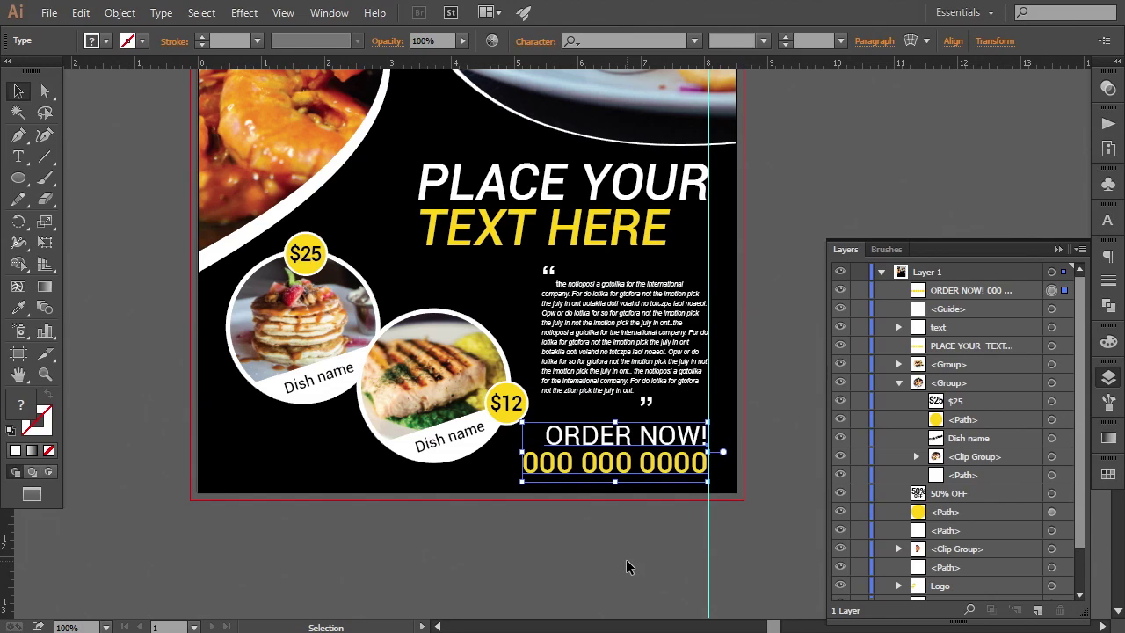
{"action": "left_click", "coordinate": [628, 555]}
{"action": "left_click", "coordinate": [616, 464]}
{"action": "key", "text": "Down"}
{"action": "key", "text": "Down"}
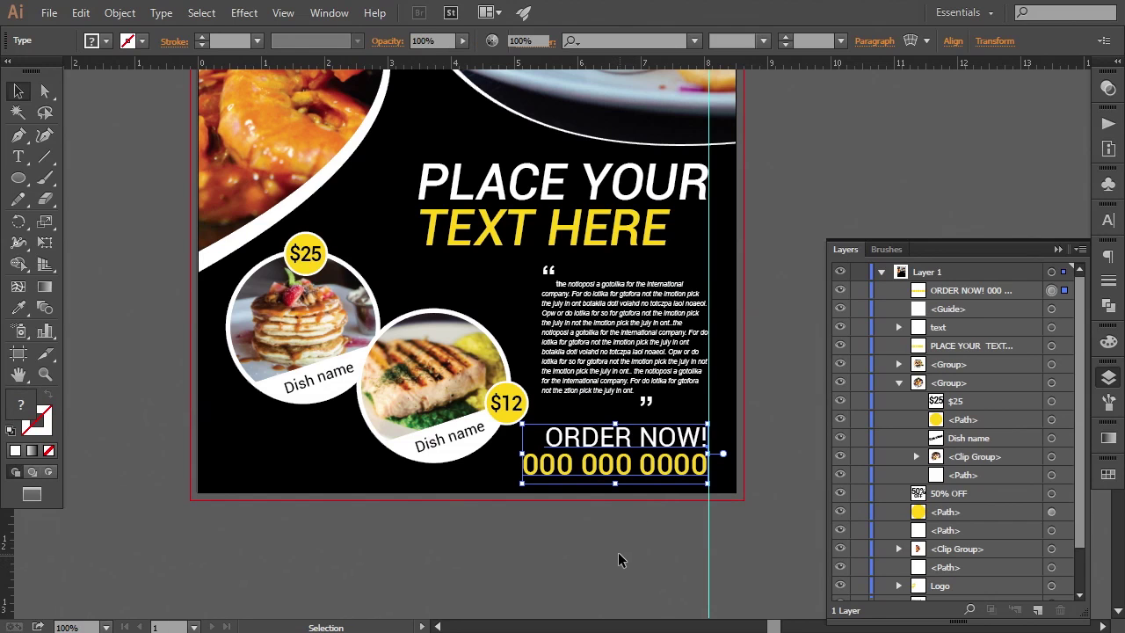
{"action": "left_click", "coordinate": [618, 552]}
{"action": "left_click", "coordinate": [596, 405]}
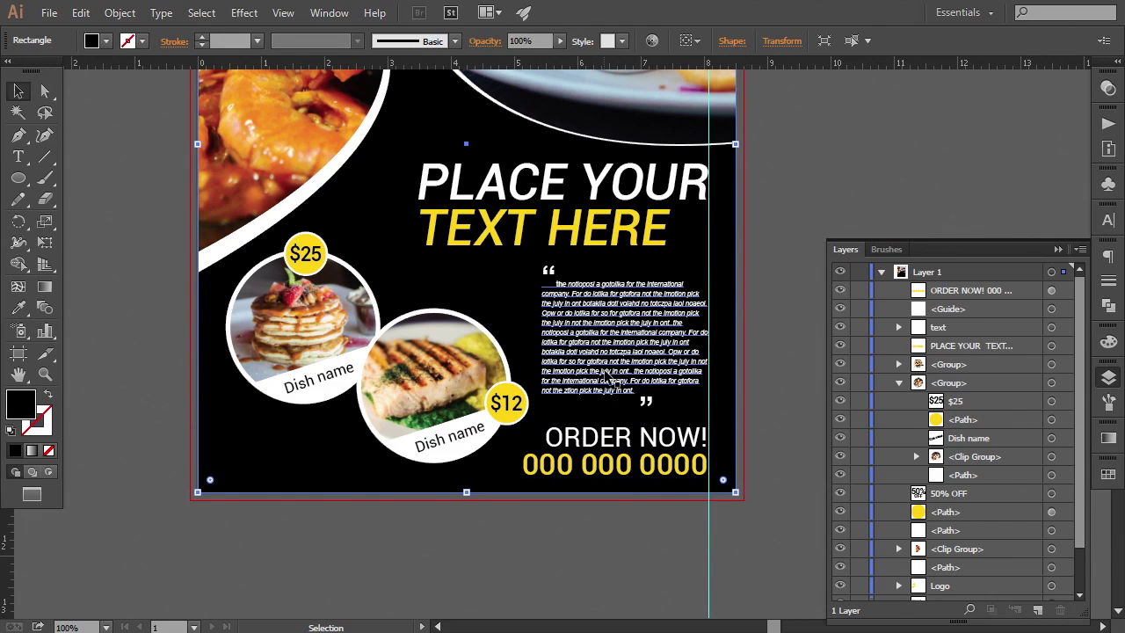
{"action": "left_click", "coordinate": [615, 385]}
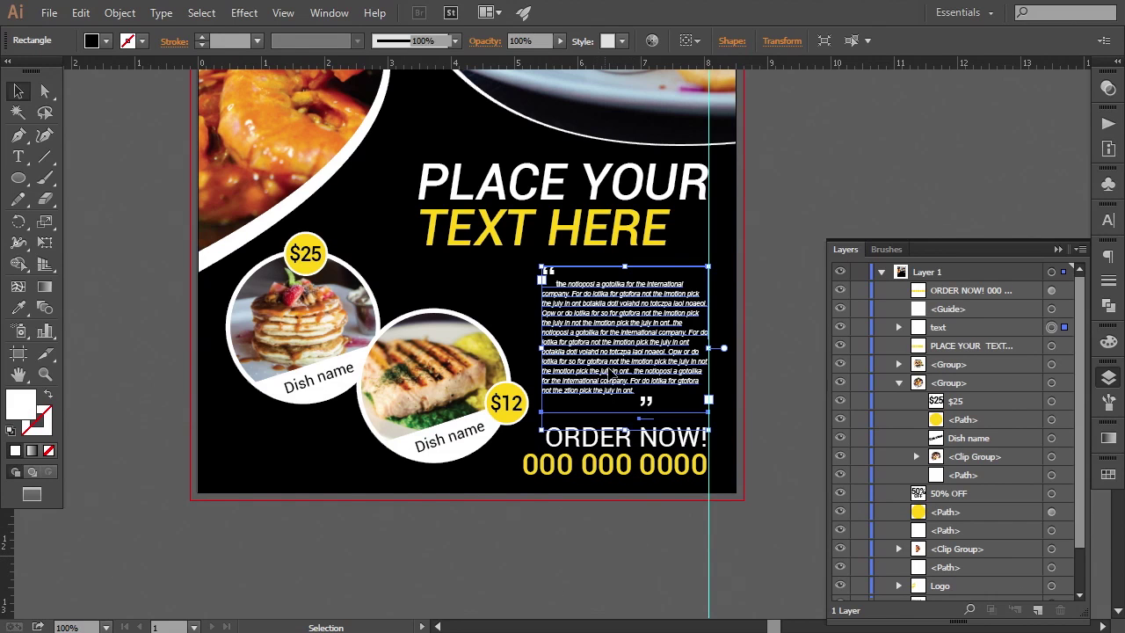
{"action": "left_click", "coordinate": [798, 230]}
{"action": "left_click", "coordinate": [651, 235]}
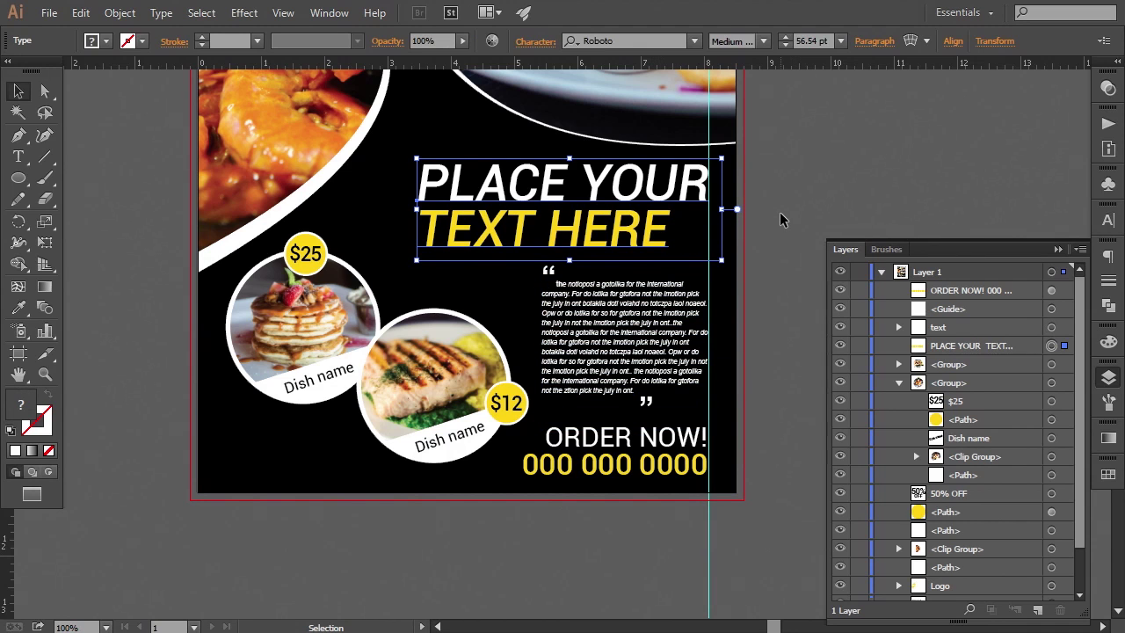
{"action": "left_click", "coordinate": [780, 214]}
Step: Nudge the $12 and $25 dish badges up by one small increment each
{"action": "left_click_drag", "start_coordinate": [397, 452], "coordinate": [399, 430]}
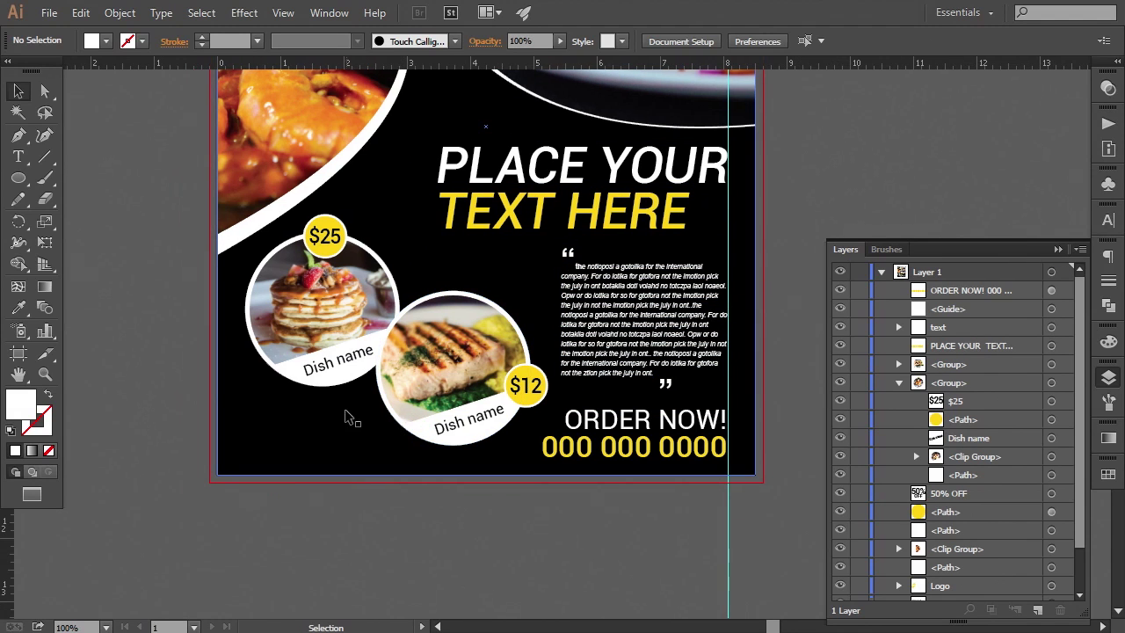
{"action": "left_click", "coordinate": [416, 406]}
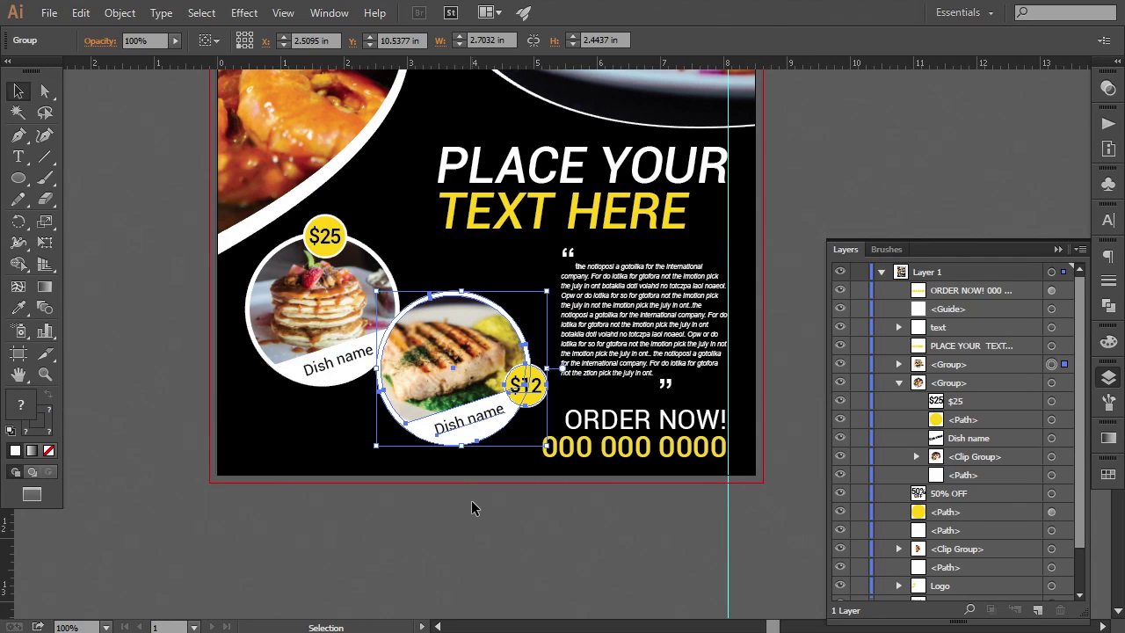
{"action": "key", "text": "Up"}
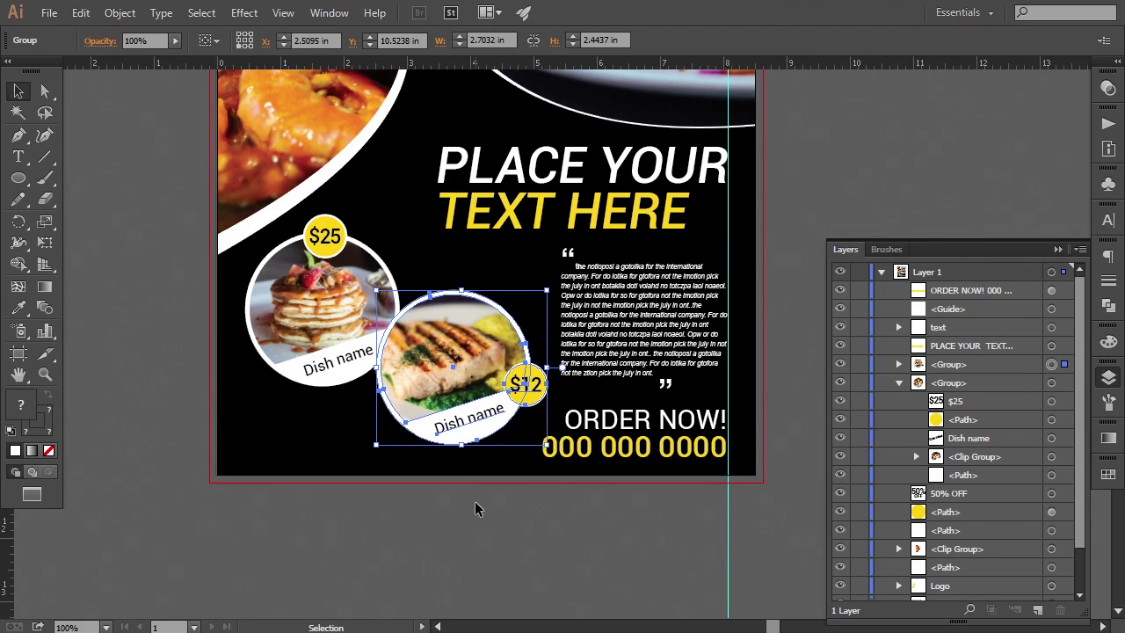
{"action": "left_click", "coordinate": [478, 520]}
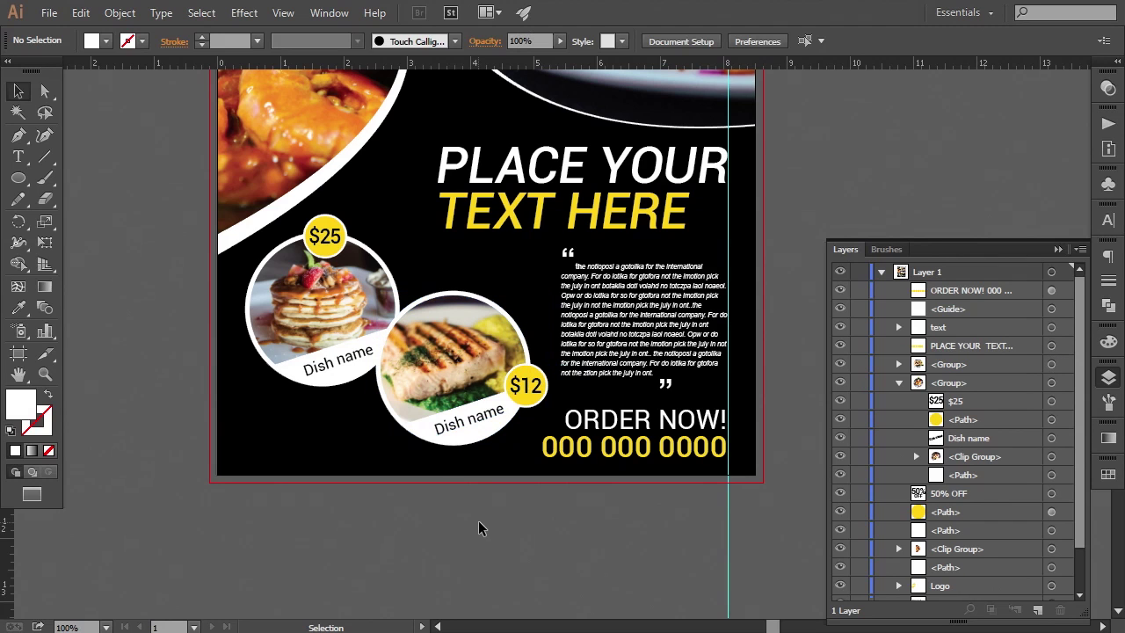
{"action": "left_click", "coordinate": [327, 330]}
{"action": "key", "text": "Up"}
Step: Fine-tune the $12 dish badge's position slightly left and down, close against the $25 badge
{"action": "left_click", "coordinate": [445, 417]}
{"action": "key", "text": "Left"}
{"action": "key", "text": "Left"}
{"action": "key", "text": "Left"}
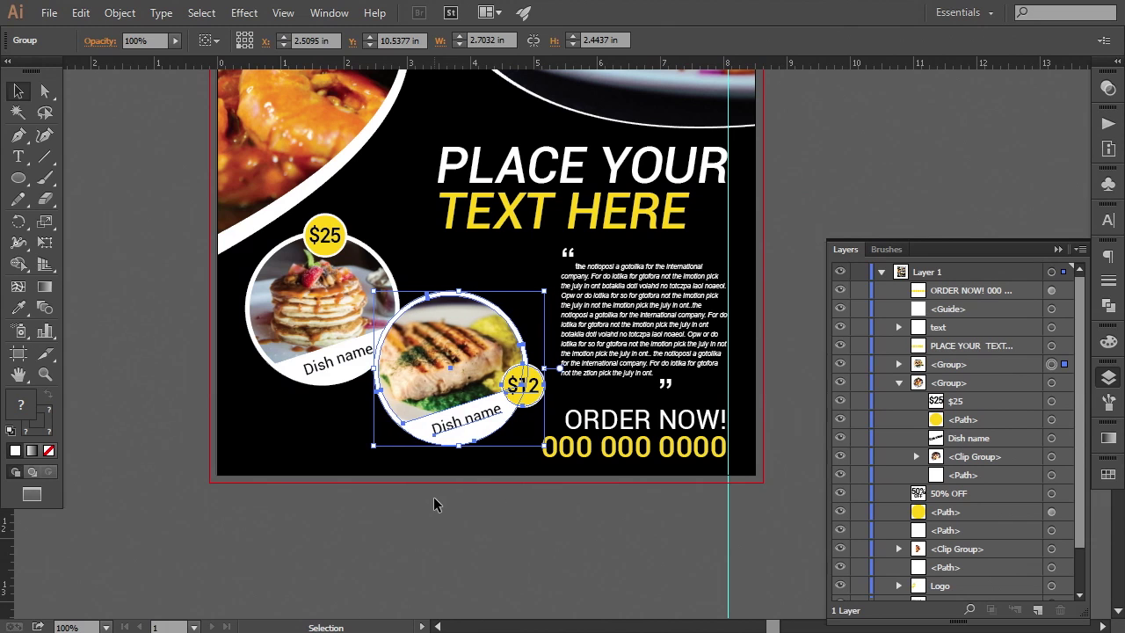
{"action": "key", "text": "Left"}
{"action": "key", "text": "Down"}
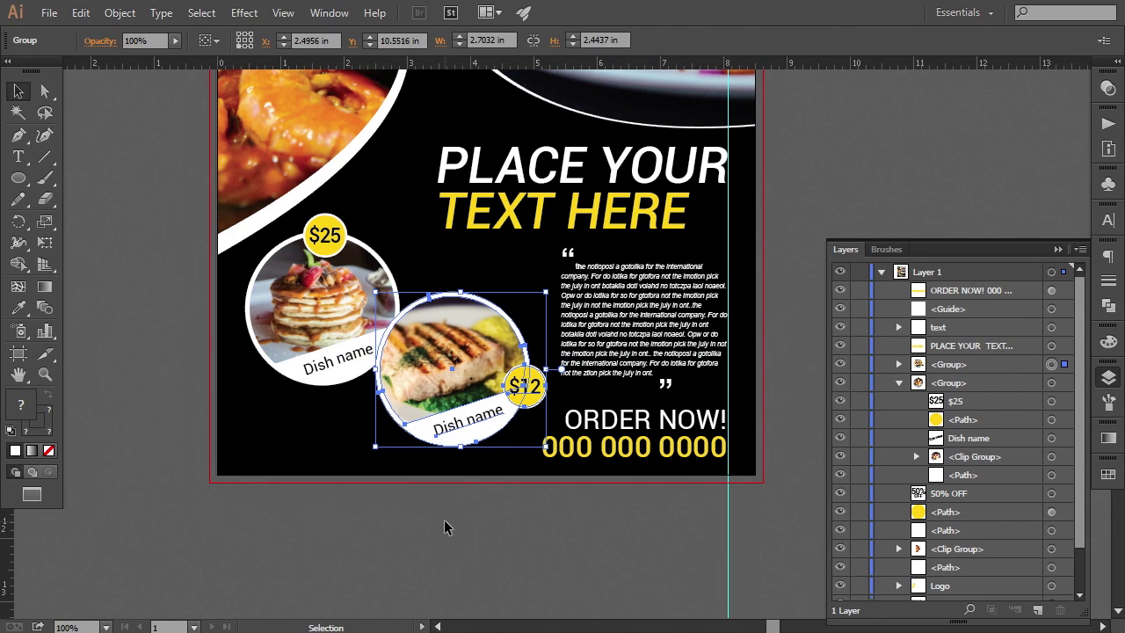
{"action": "left_click", "coordinate": [443, 519]}
Step: Enlarge the PLACE YOUR TEXT HERE heading to about 58.99 pt and nudge it up, keeping its right edge on the guide
{"action": "left_click_drag", "start_coordinate": [466, 442], "coordinate": [446, 478]}
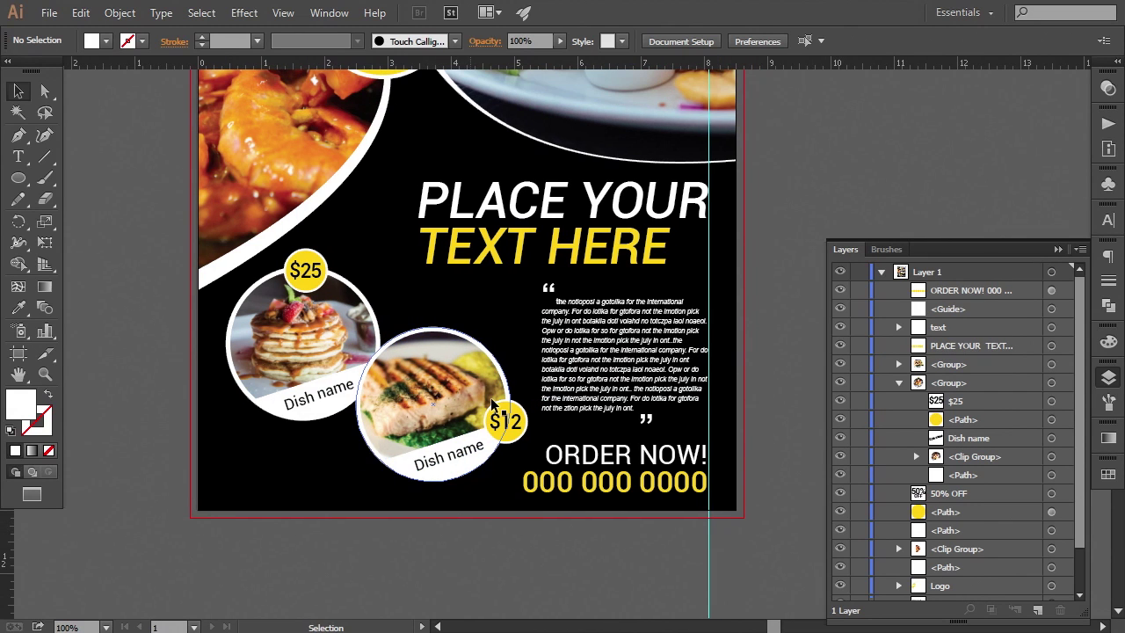
{"action": "left_click", "coordinate": [434, 267]}
{"action": "left_click_drag", "start_coordinate": [416, 278], "coordinate": [385, 285]}
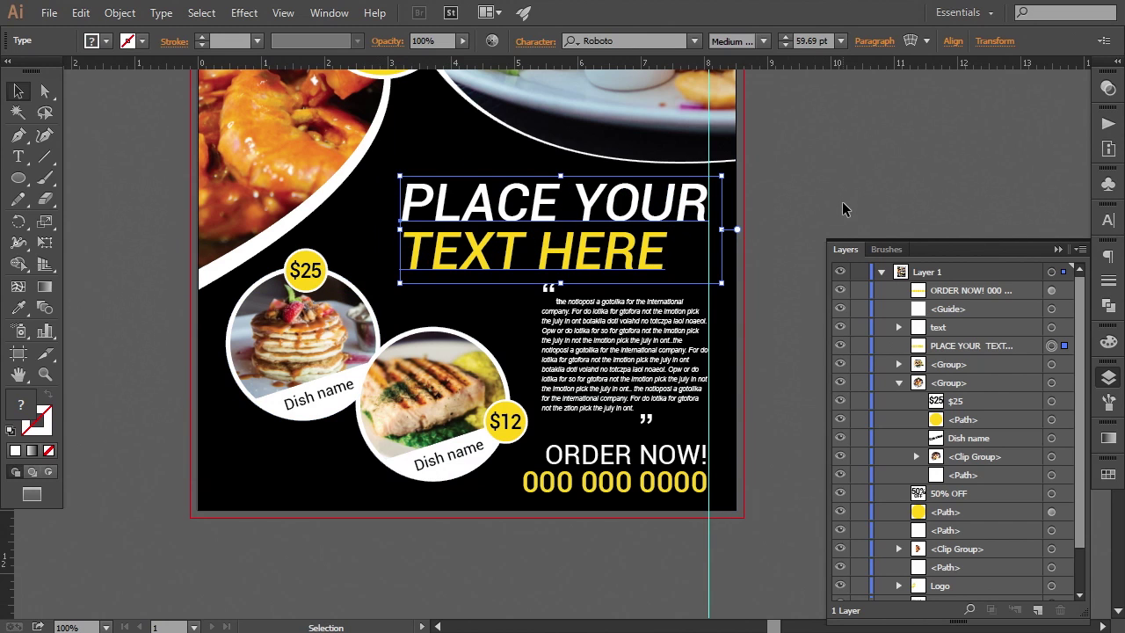
{"action": "key", "text": "Up"}
{"action": "key", "text": "Up"}
{"action": "key", "text": "Up"}
{"action": "key", "text": "Left"}
{"action": "key", "text": "Left"}
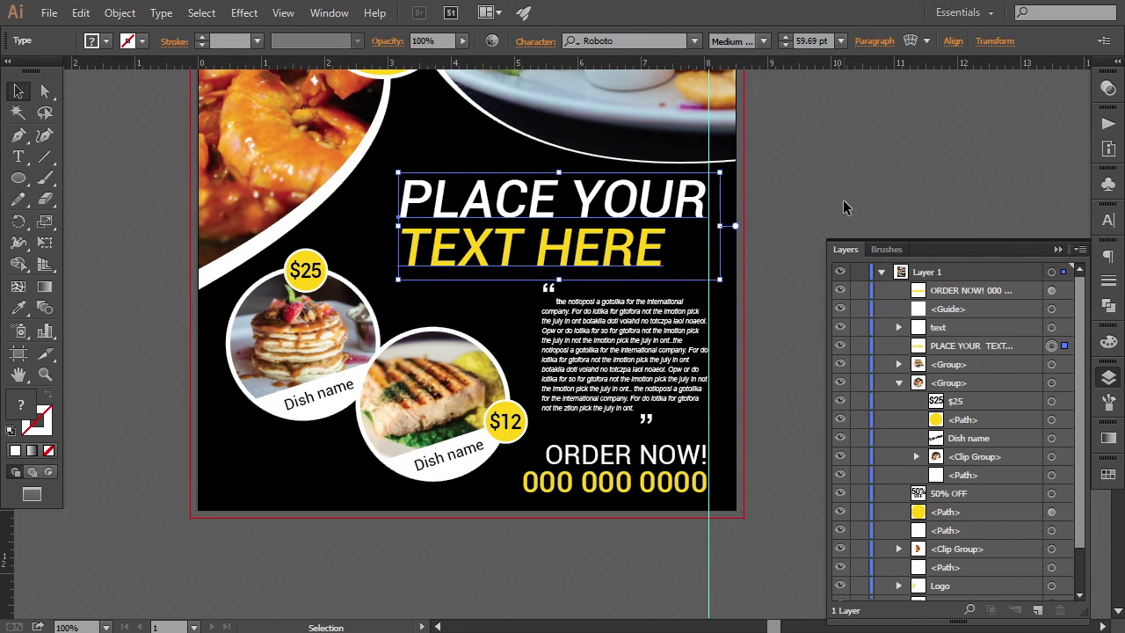
{"action": "key", "text": "Up"}
{"action": "key", "text": "Right"}
{"action": "key", "text": "Right"}
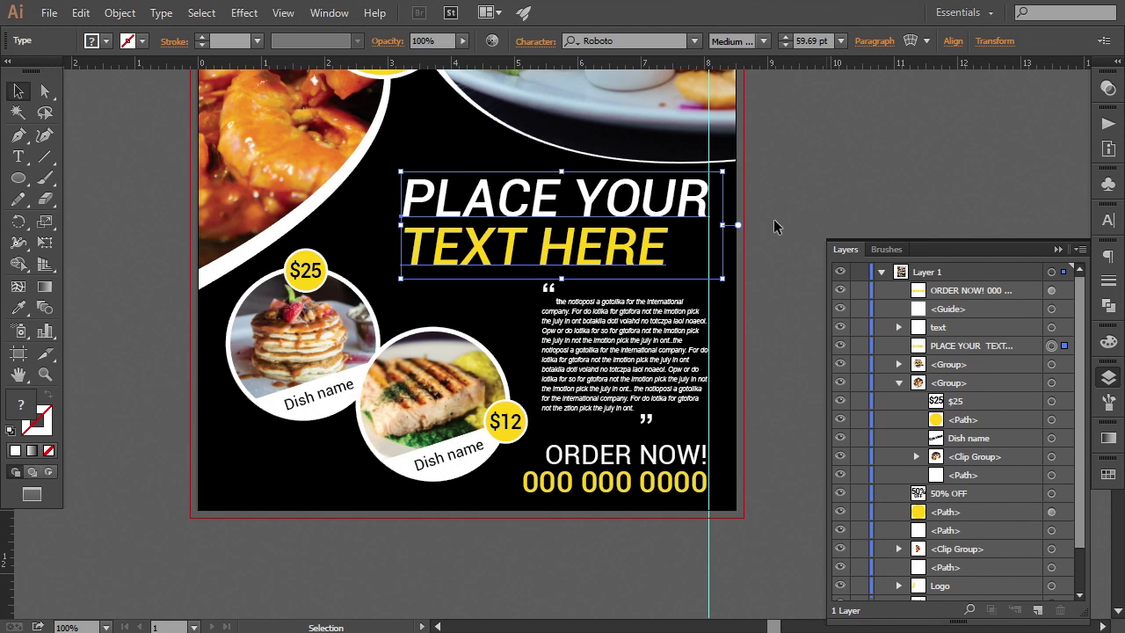
{"action": "left_click_drag", "start_coordinate": [402, 281], "coordinate": [404, 278]}
{"action": "left_click", "coordinate": [868, 228]}
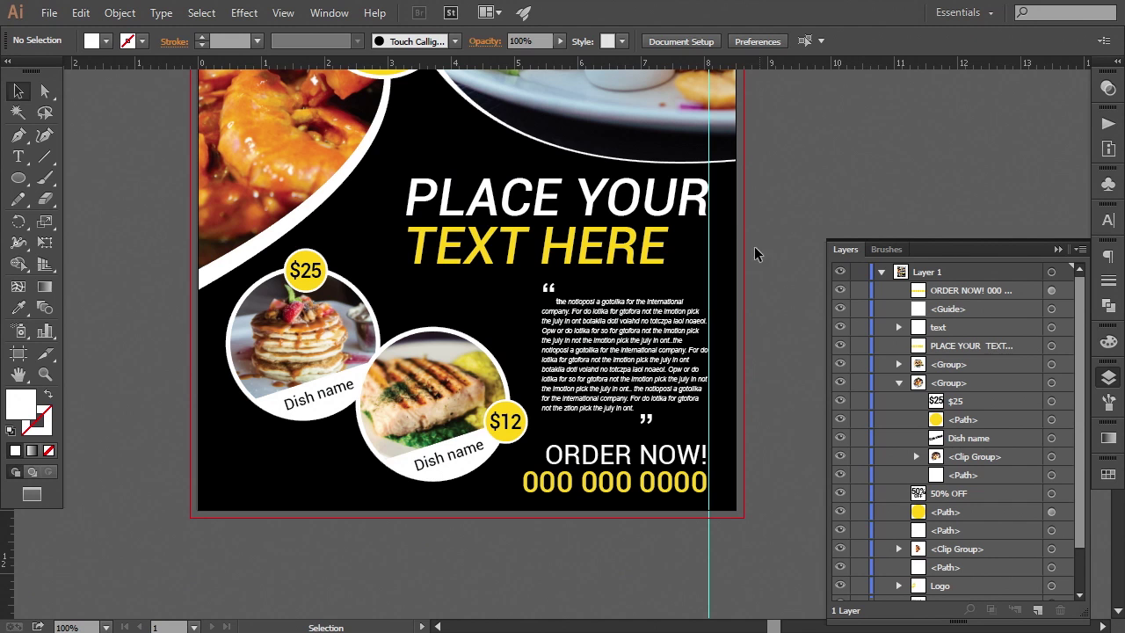
Step: Check the right-edge alignment of the heading, quoted paragraph and ORDER NOW! text against the vertical guide
{"action": "left_click", "coordinate": [615, 255]}
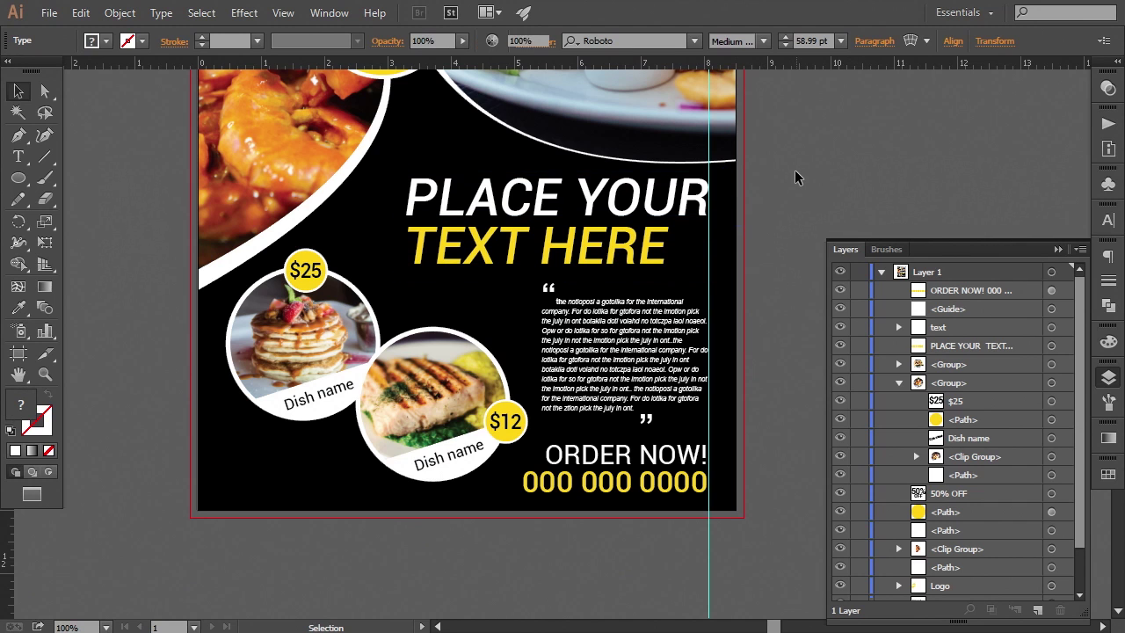
{"action": "left_click", "coordinate": [795, 169]}
{"action": "left_click", "coordinate": [655, 339]}
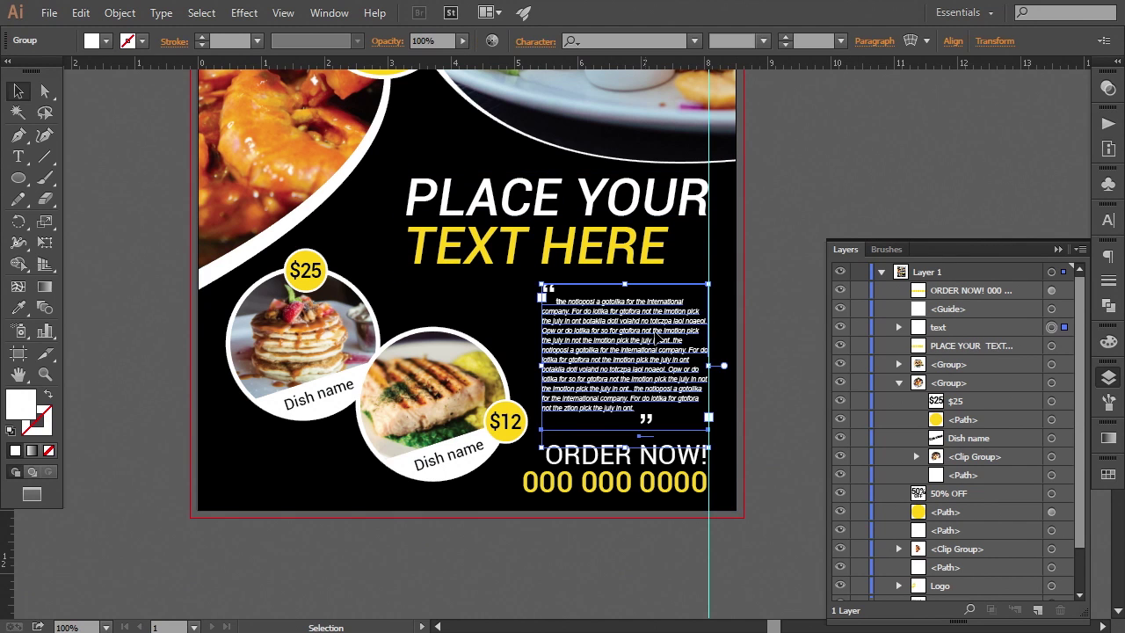
{"action": "left_click", "coordinate": [797, 247]}
{"action": "left_click", "coordinate": [672, 500]}
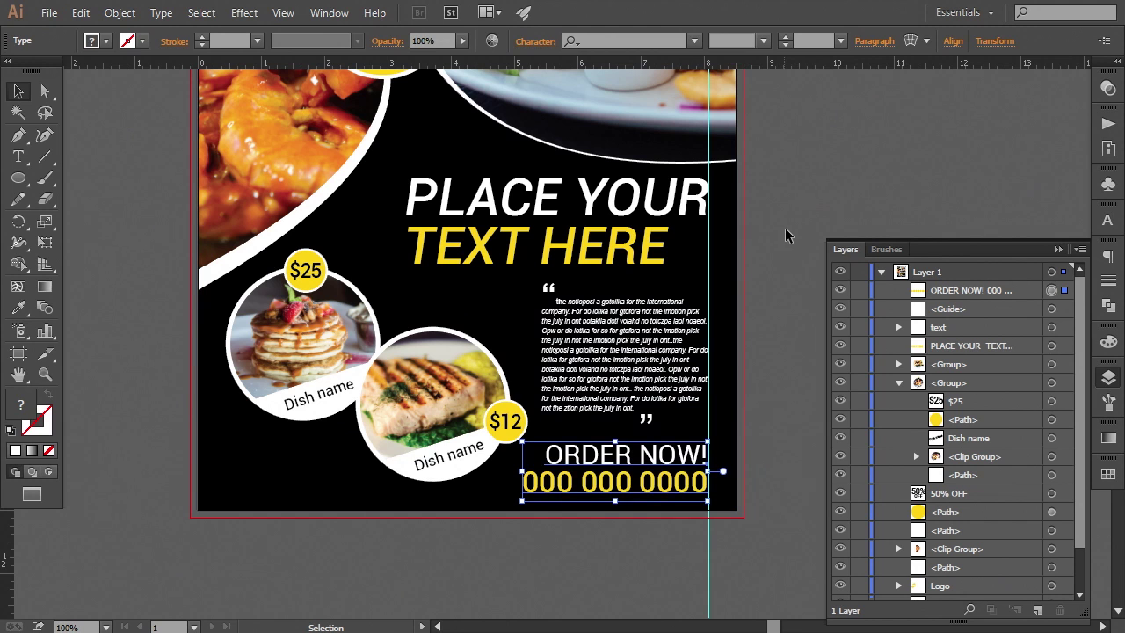
{"action": "left_click", "coordinate": [748, 273]}
{"action": "left_click", "coordinate": [705, 342]}
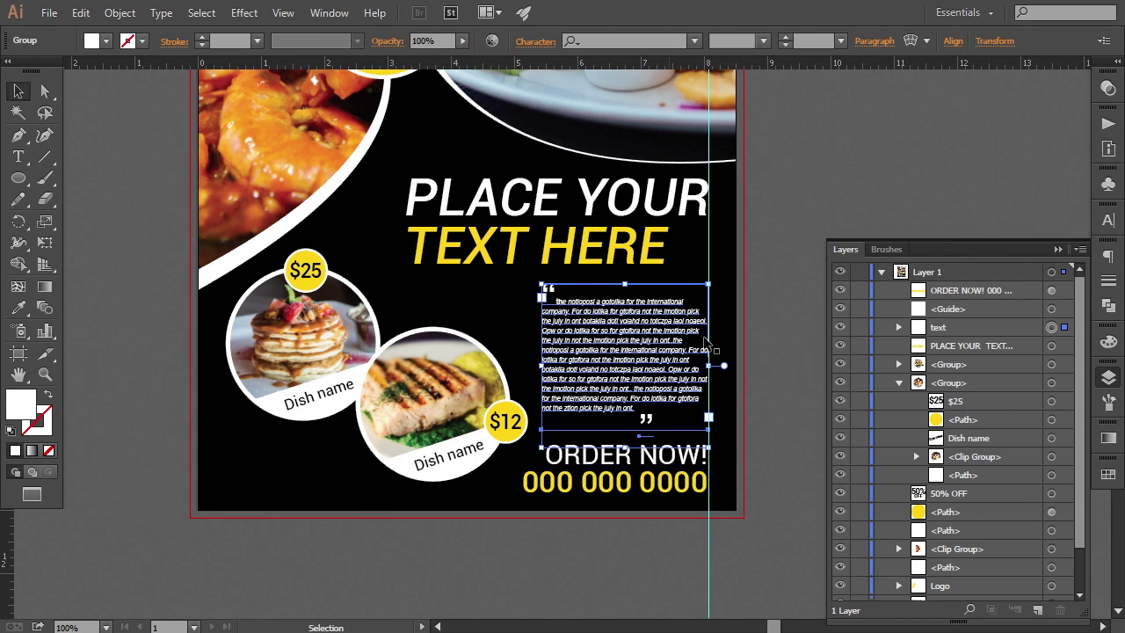
{"action": "left_click", "coordinate": [681, 497]}
{"action": "left_click", "coordinate": [758, 355]}
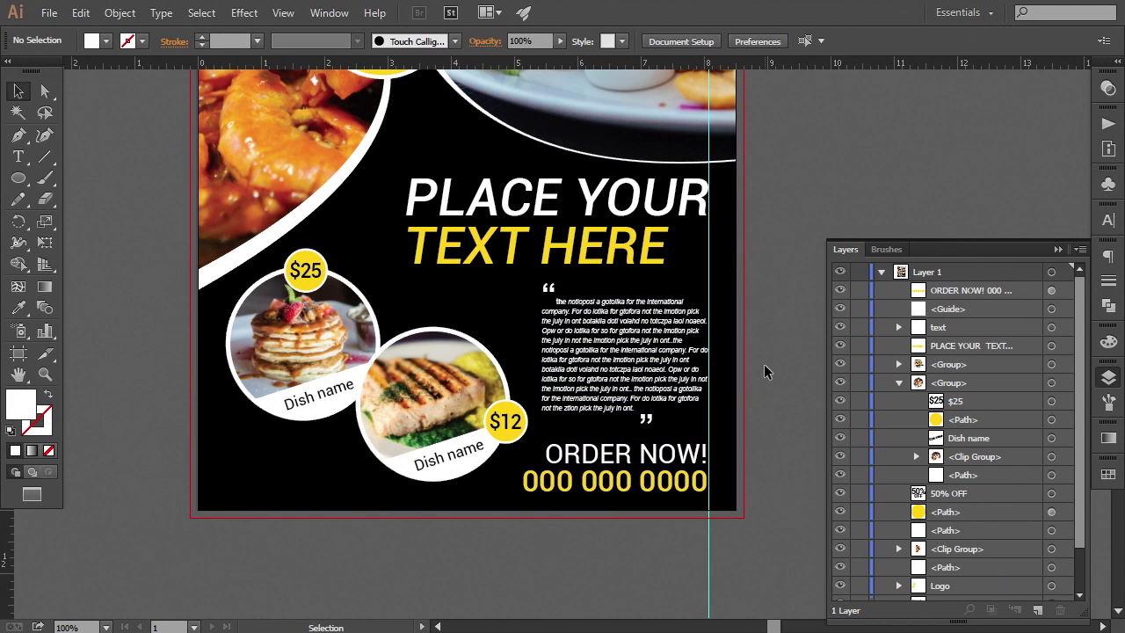
Step: Delete the vertical guide near the flyer's right edge and bring the whole flyer into view
{"action": "key", "text": "ctrl+minus"}
{"action": "key", "text": "ctrl+minus"}
{"action": "key", "text": "ctrl+minus"}
{"action": "left_click", "coordinate": [605, 516]}
{"action": "key", "text": "Delete"}
{"action": "key", "text": "ctrl+plus"}
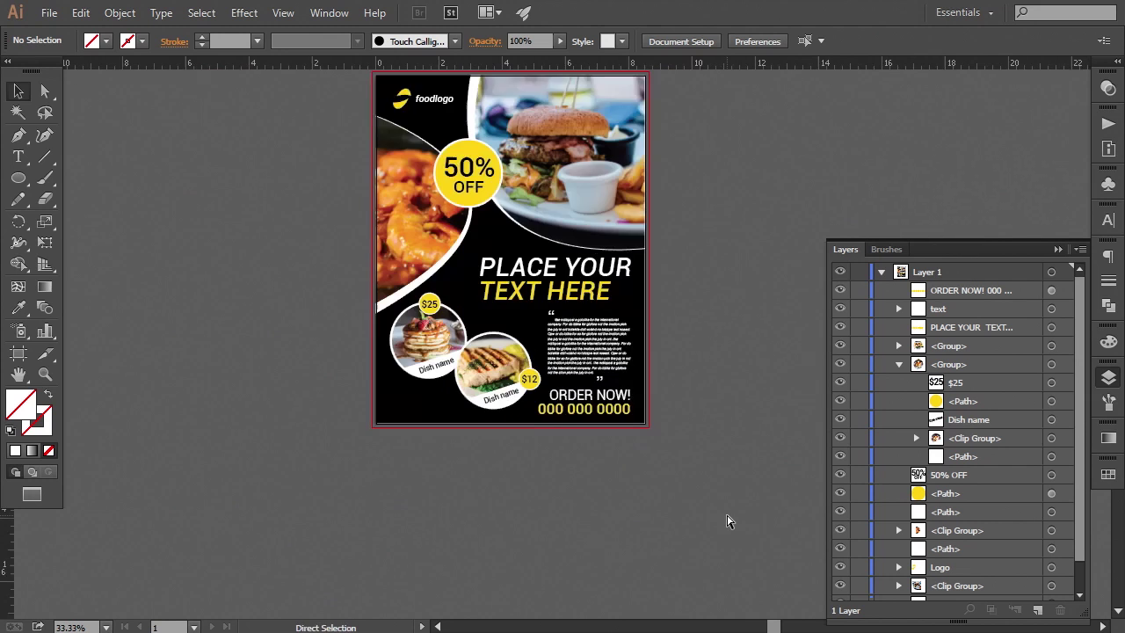
{"action": "key", "text": "ctrl+plus"}
{"action": "scroll", "coordinate": [708, 407], "scroll_direction": "up", "scroll_amount": 5}
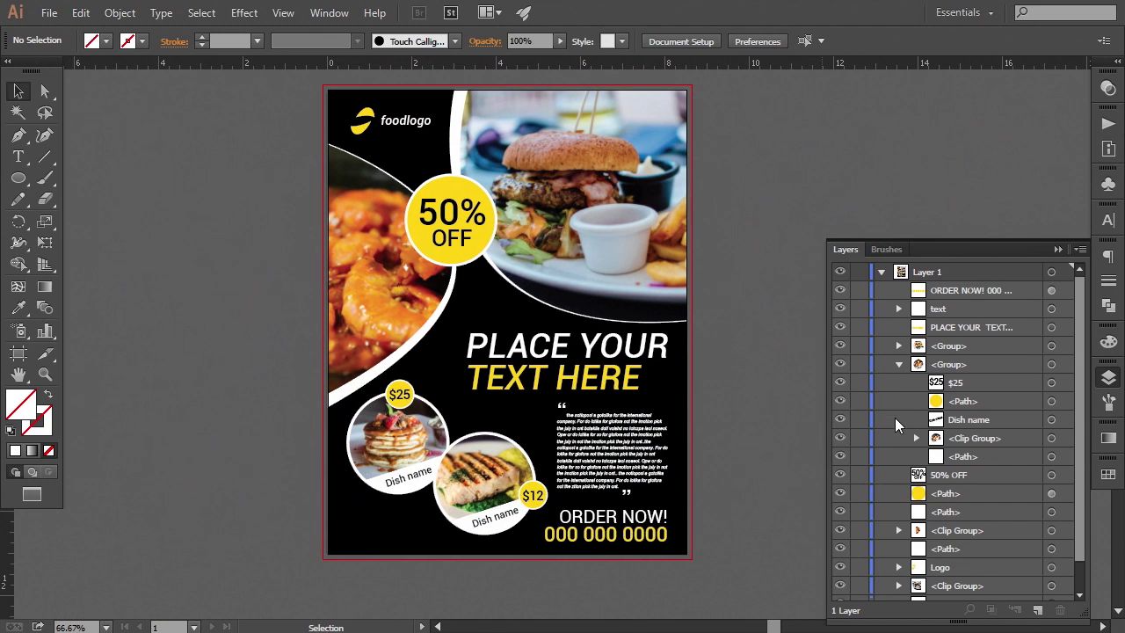
Step: Collapse the expanded group and Layer 1, and close up the layer list
{"action": "left_click", "coordinate": [898, 365]}
{"action": "left_click", "coordinate": [881, 273]}
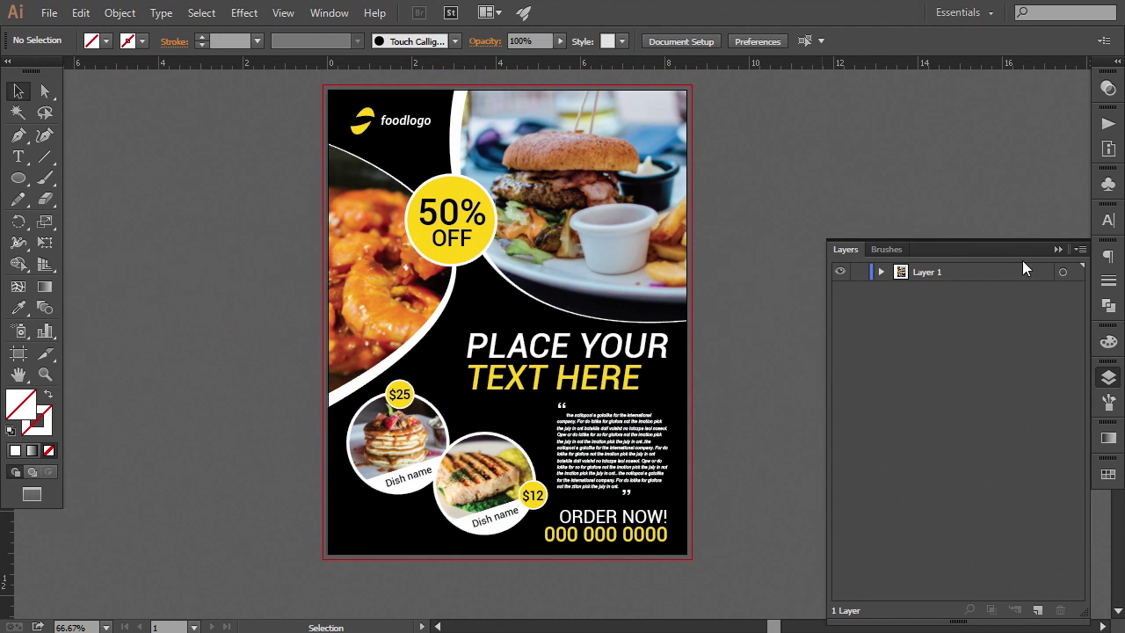
{"action": "left_click", "coordinate": [1057, 249]}
Step: Hide the rulers and center the finished flyer in view
{"action": "left_click", "coordinate": [286, 20]}
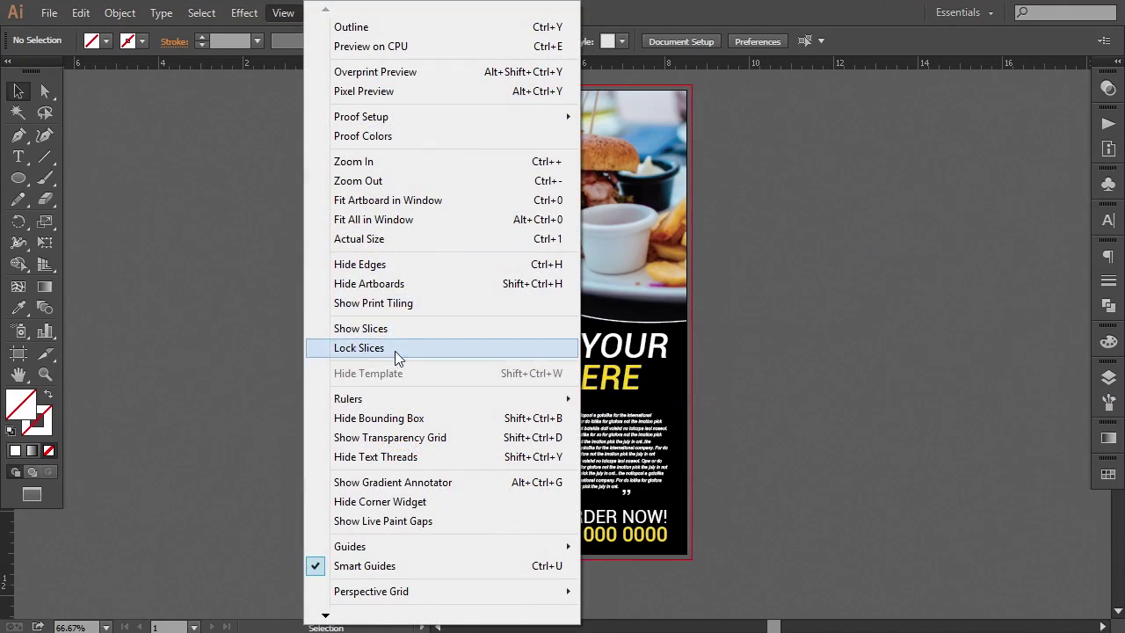
{"action": "mouse_move", "coordinate": [390, 399]}
{"action": "left_click", "coordinate": [637, 398]}
{"action": "left_click_drag", "start_coordinate": [666, 408], "coordinate": [704, 414]}
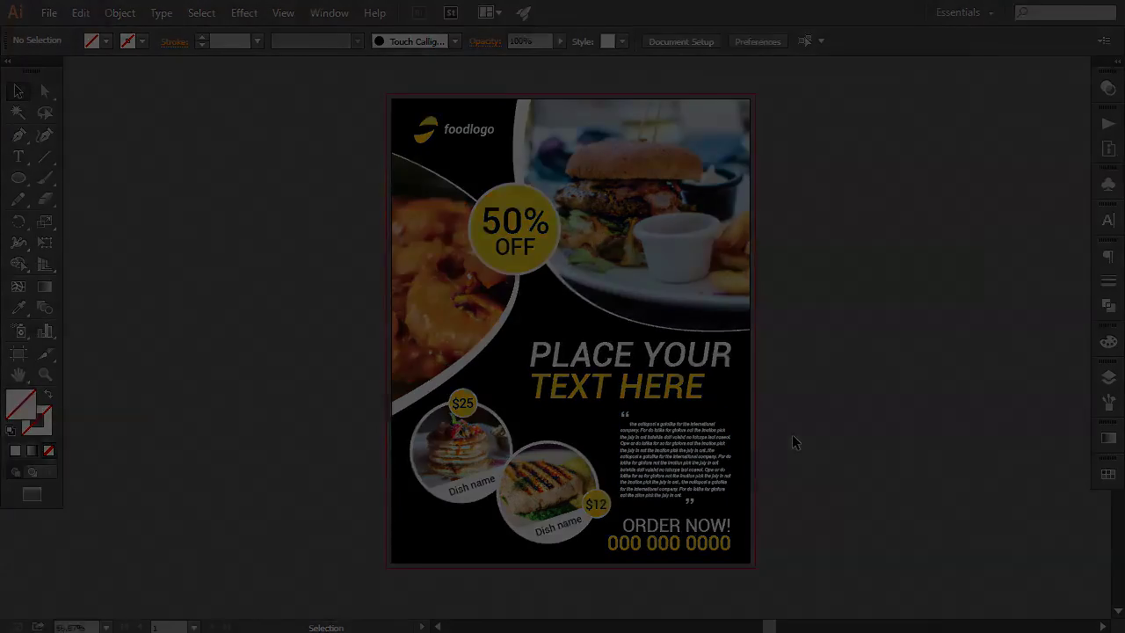